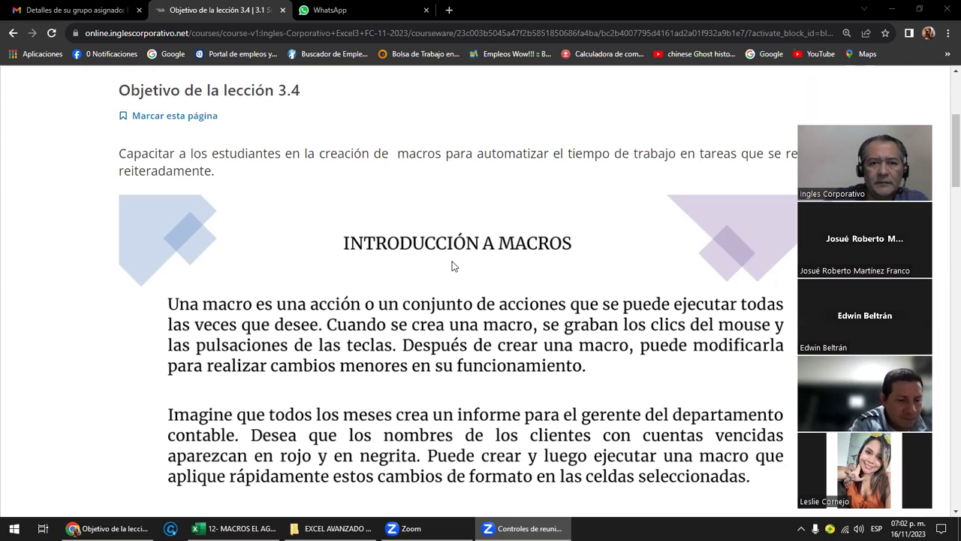
# - Read the objective and the introduction to macros on the lesson 3.4 course page
pyautogui.click(453, 266)
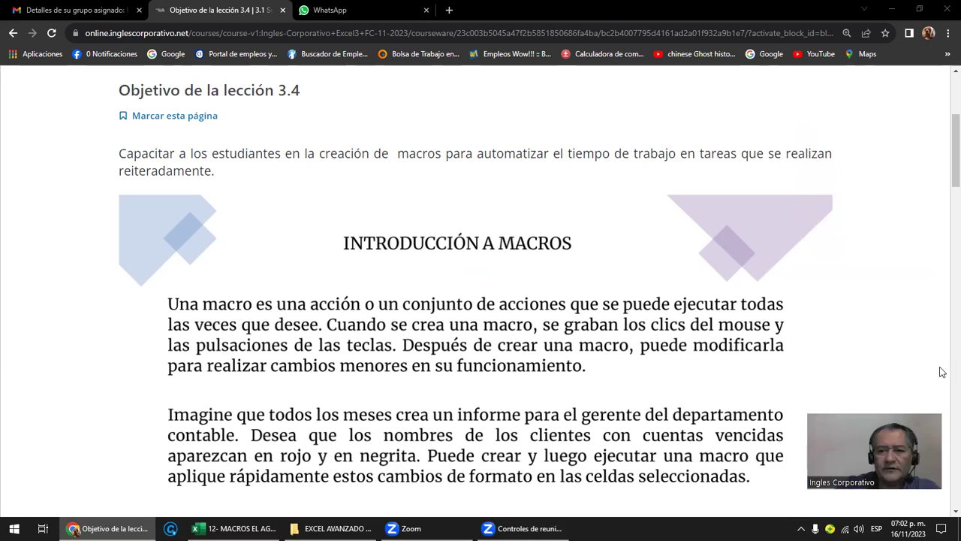
pyautogui.scroll(-1, 839, 372)
pyautogui.scroll(-2, 839, 373)
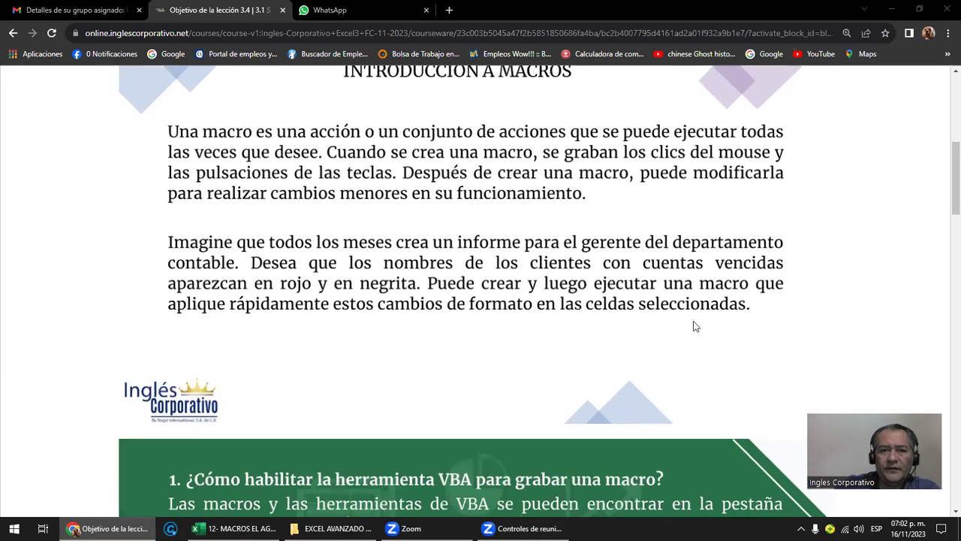
pyautogui.scroll(1, 693, 326)
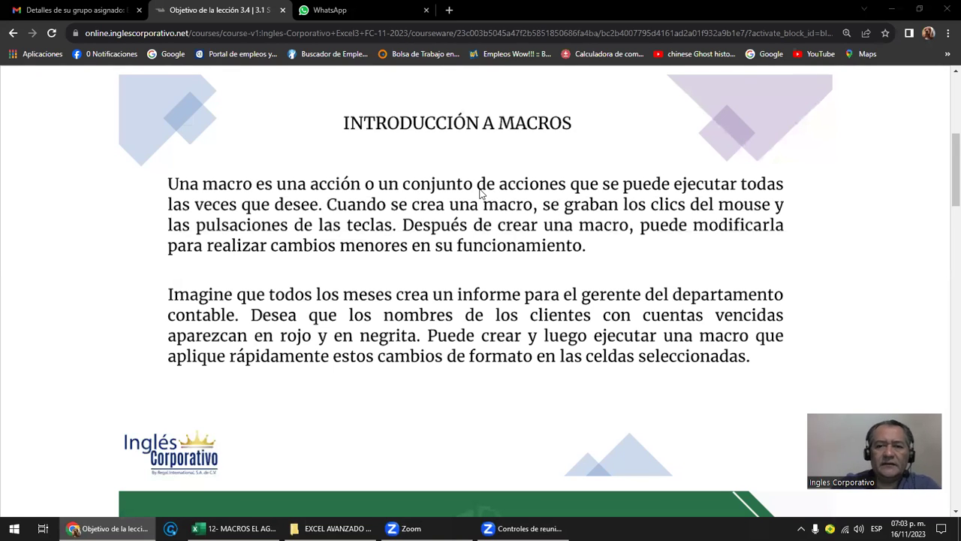
pyautogui.scroll(-2, 481, 193)
pyautogui.scroll(3, 499, 188)
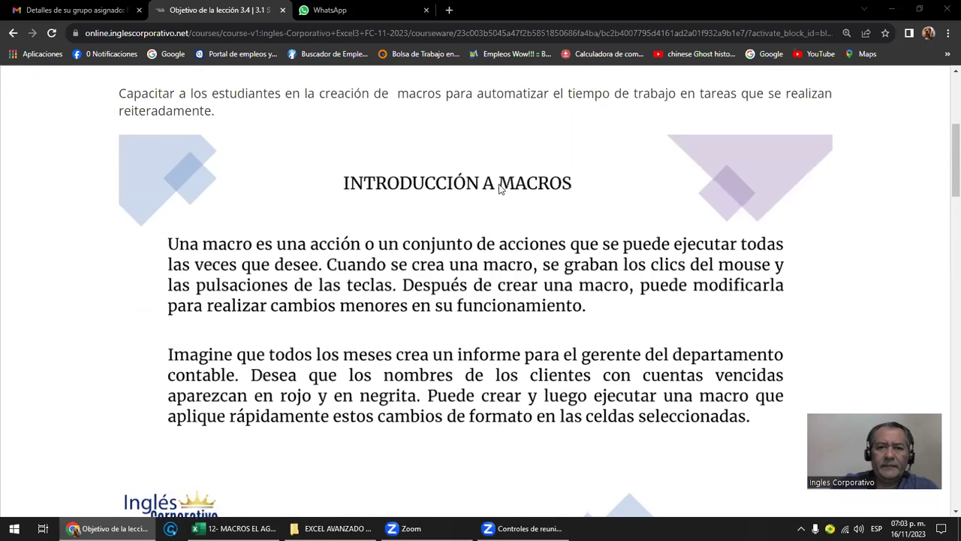
pyautogui.scroll(3, 499, 187)
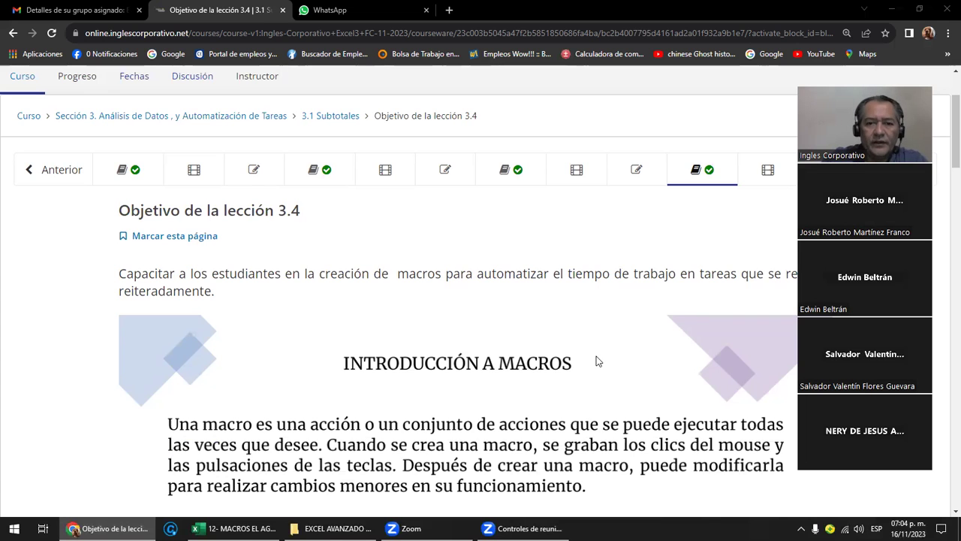
pyautogui.scroll(-2, 598, 362)
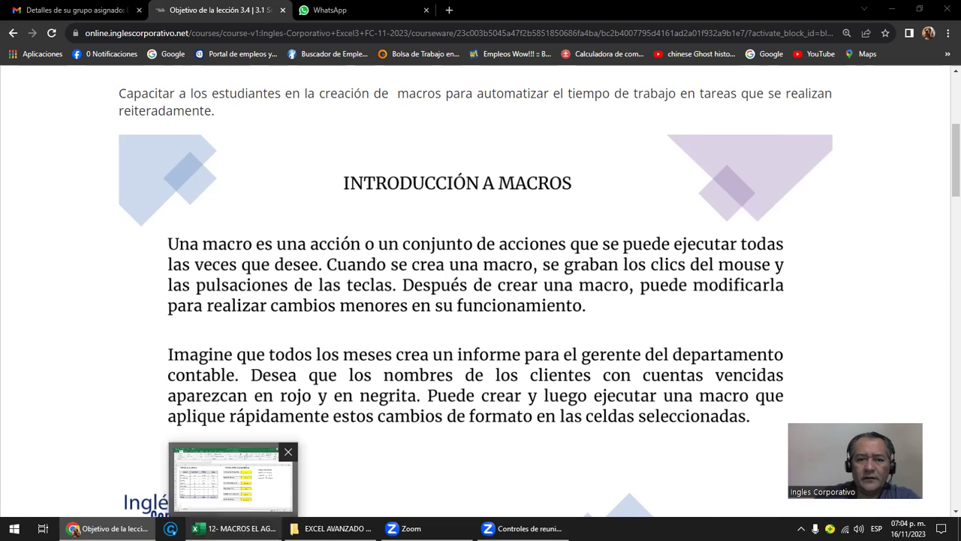
# - Switch to Excel and examine the product table, formula operations and requested processes in the 12- MACROS EL AGUILA workbook
pyautogui.click(229, 528)
pyautogui.click(241, 172)
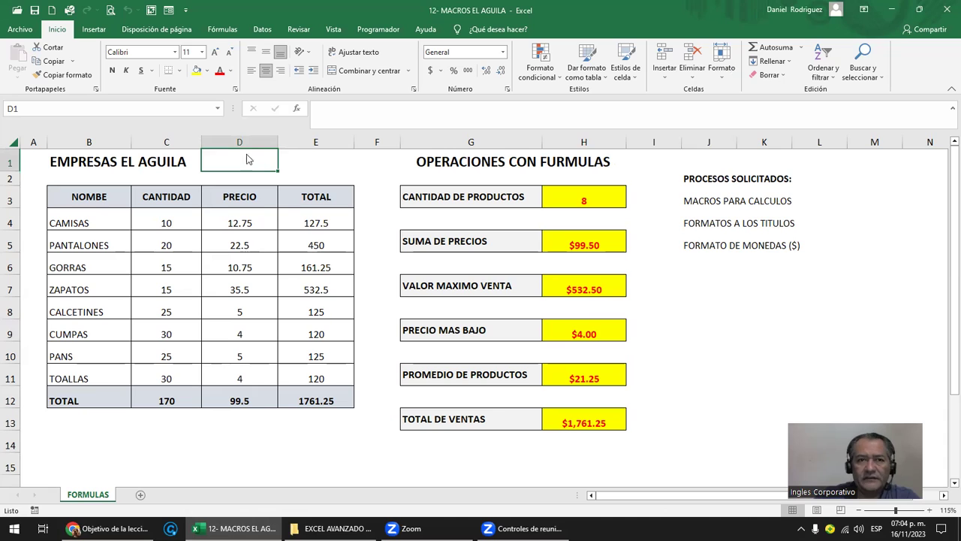
pyautogui.click(691, 327)
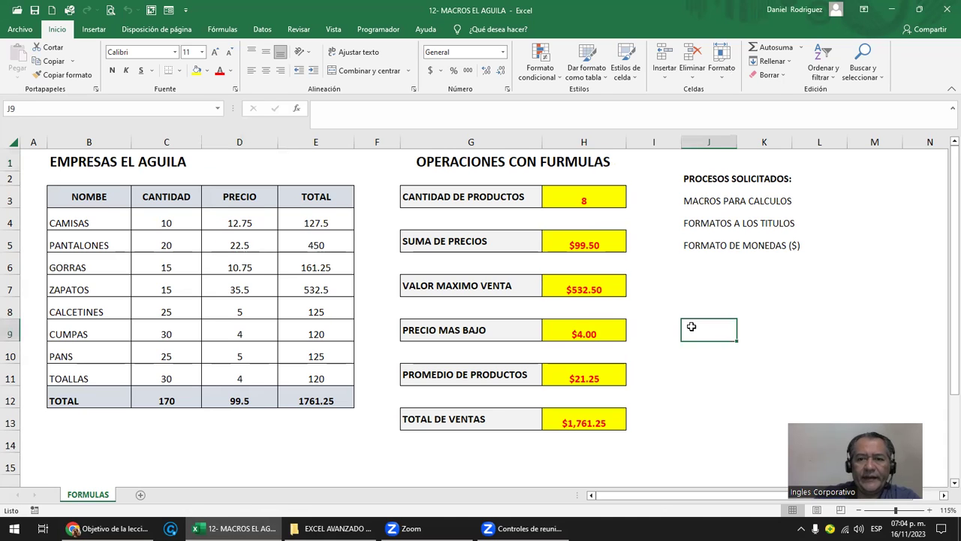
pyautogui.click(373, 309)
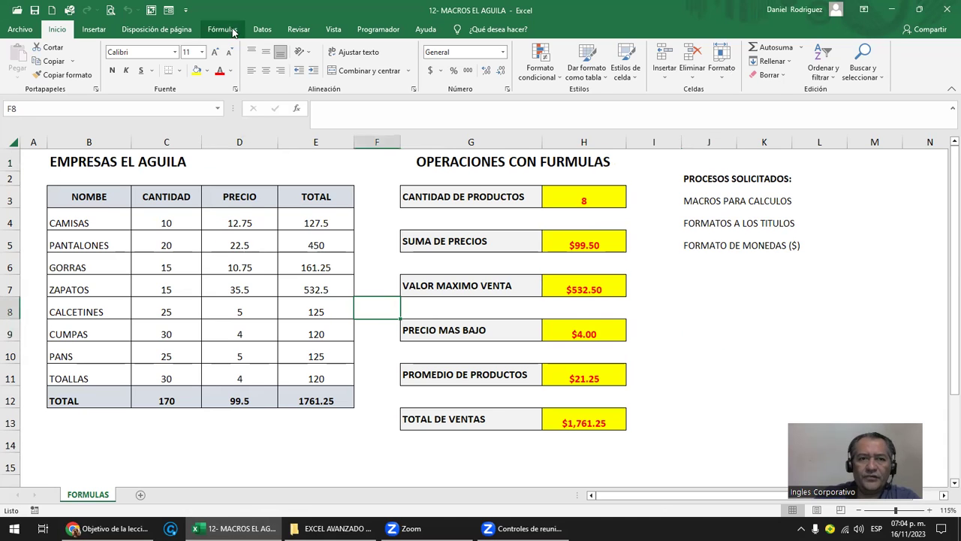
pyautogui.click(374, 460)
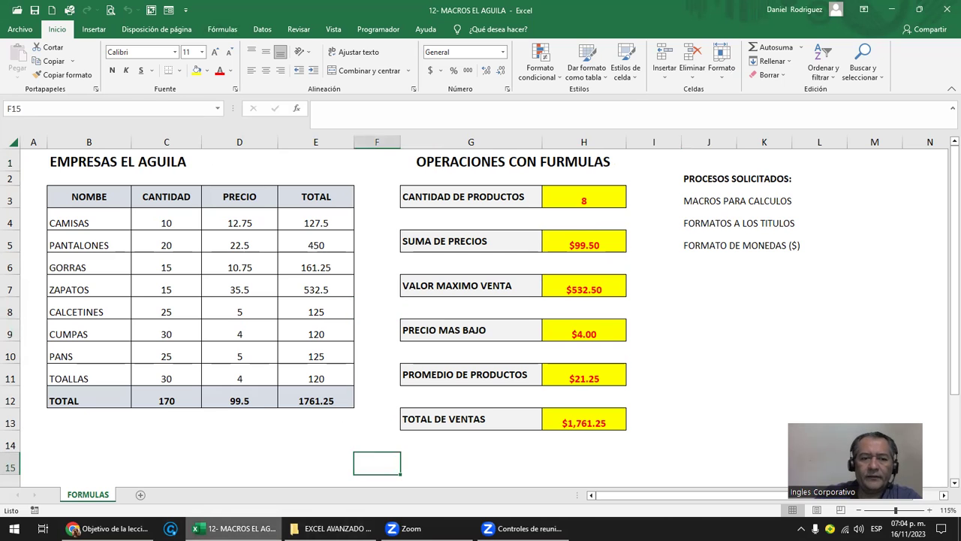
# - Return to the course page in Chrome and read the instructions for enabling the VBA tools and recording a macro
pyautogui.click(109, 528)
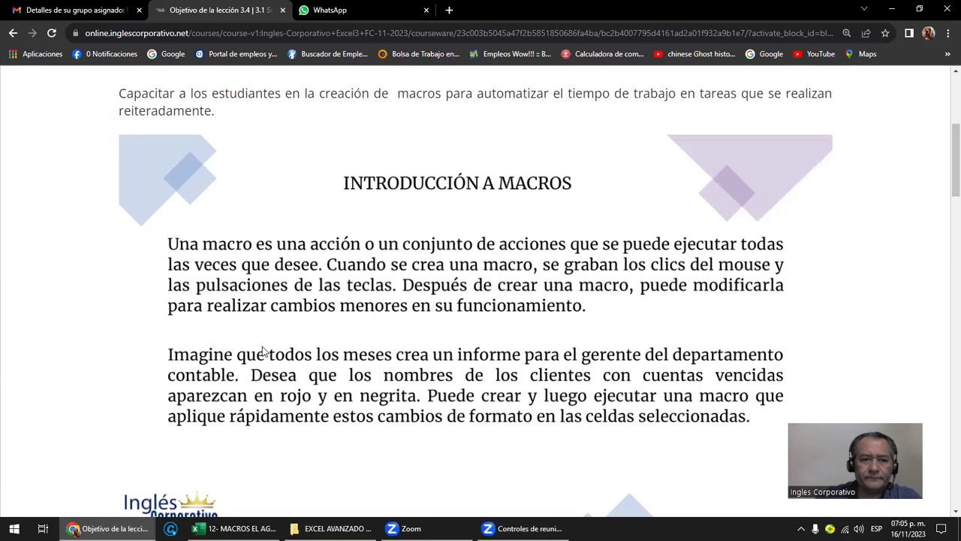
pyautogui.scroll(-3, 264, 346)
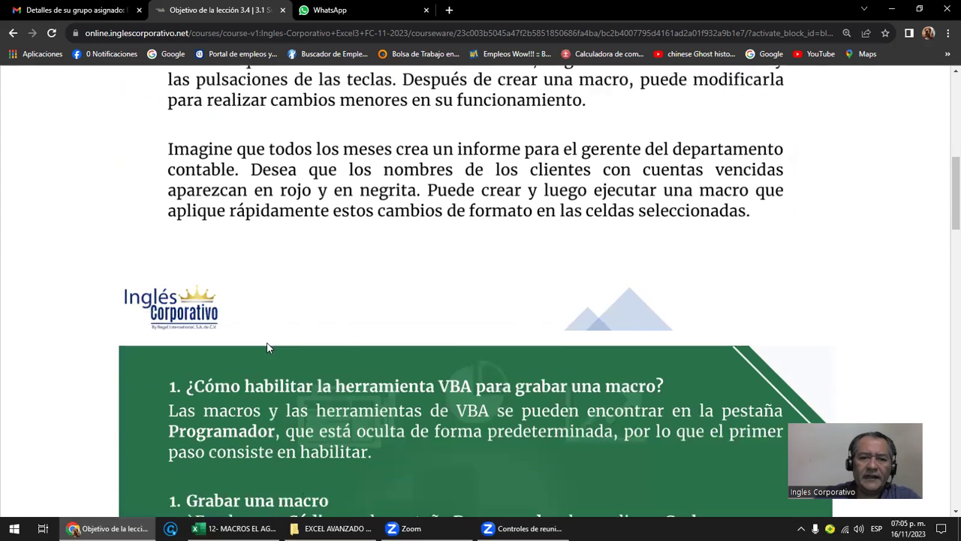
pyautogui.scroll(-1, 267, 346)
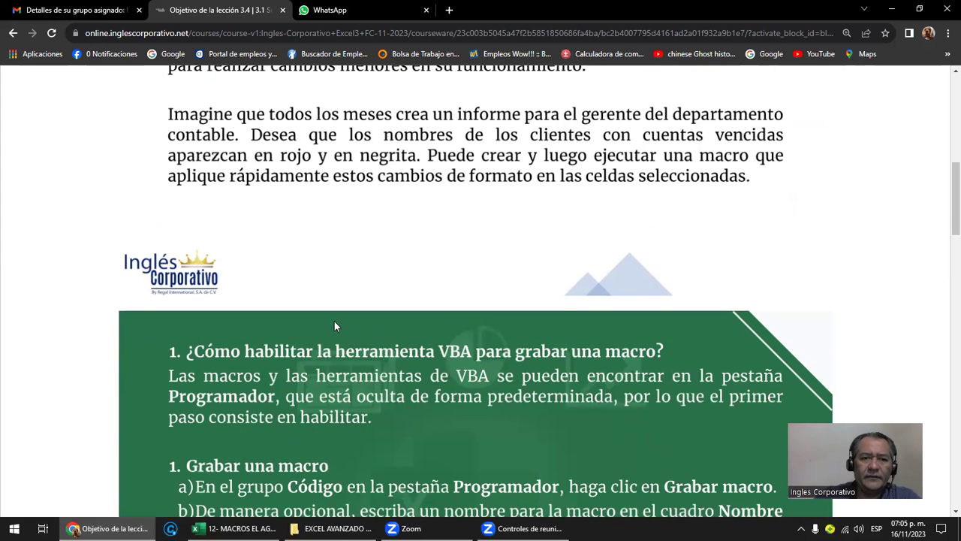
pyautogui.scroll(-2, 335, 324)
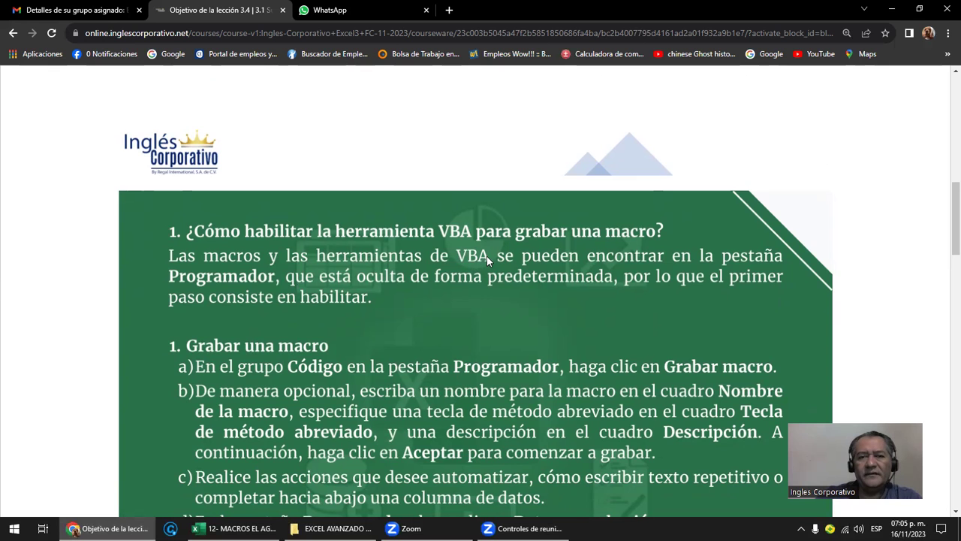
pyautogui.scroll(-1, 487, 256)
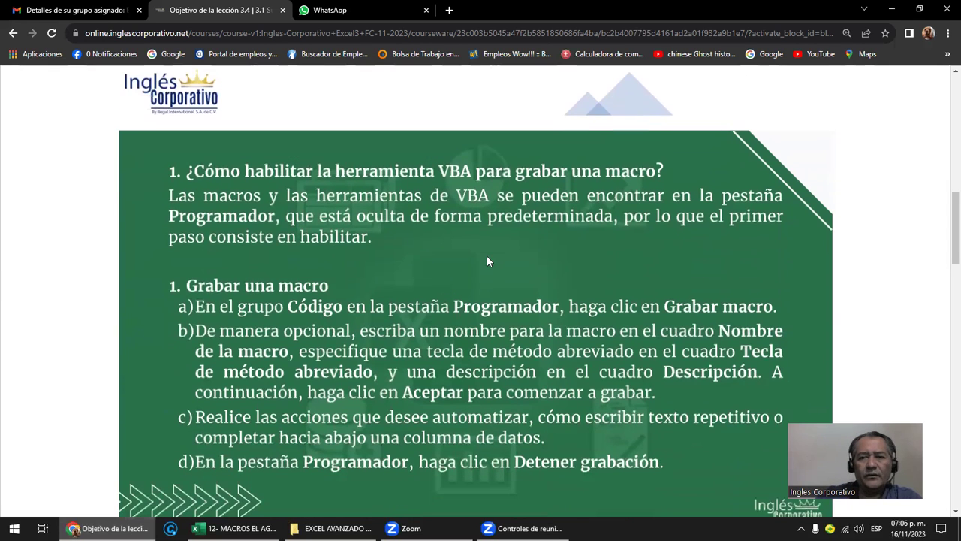
pyautogui.scroll(-2, 486, 257)
pyautogui.scroll(-3, 487, 257)
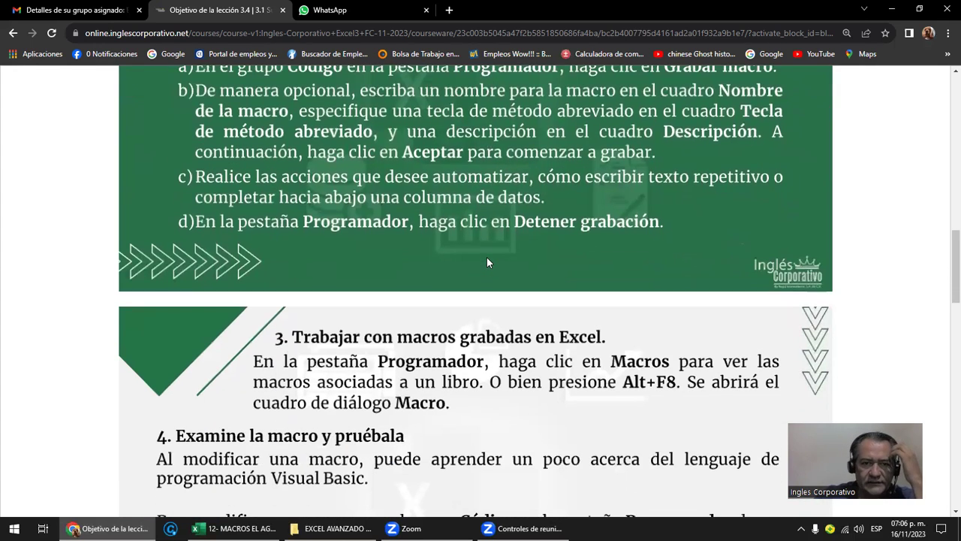
pyautogui.scroll(2, 487, 257)
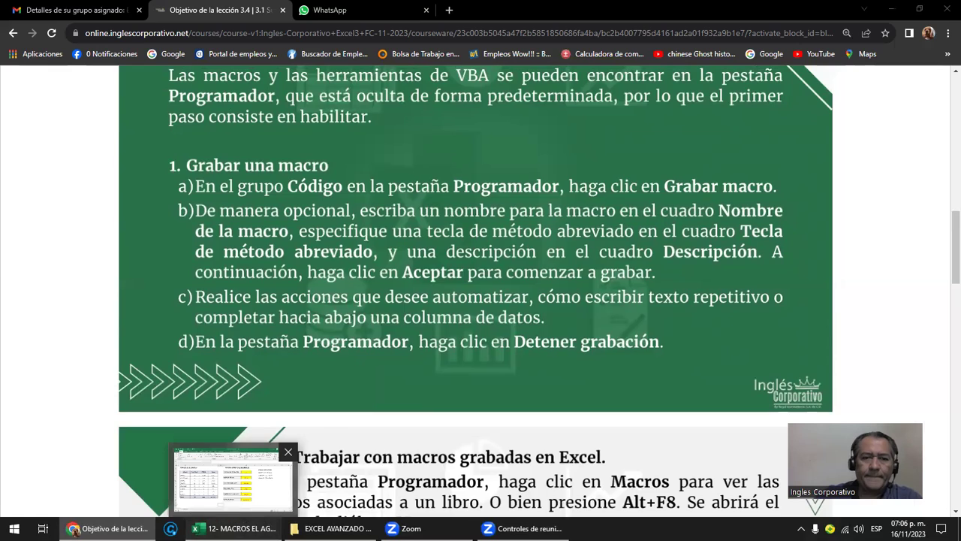
# - Switch back to the Excel workbook, select title cell B1 and show the Programador commands
pyautogui.click(234, 527)
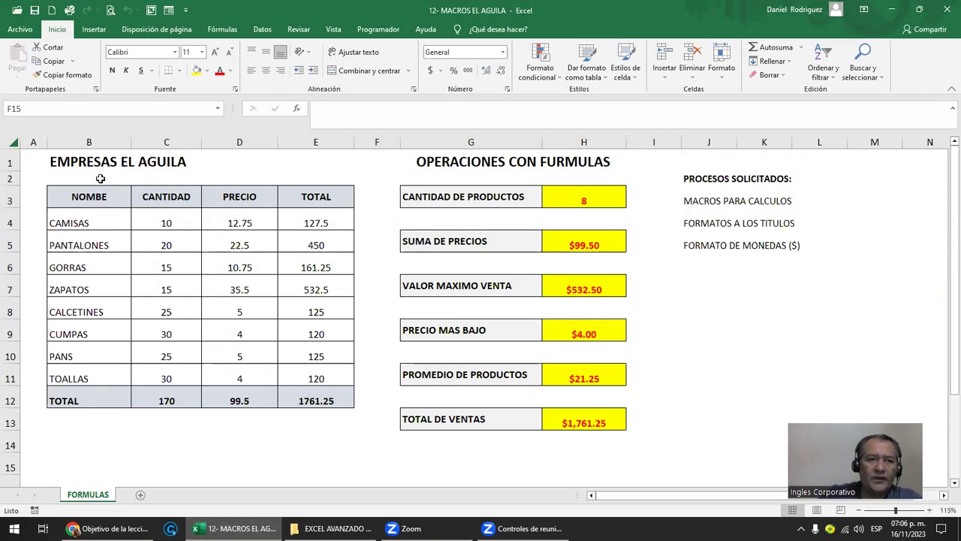
pyautogui.click(64, 160)
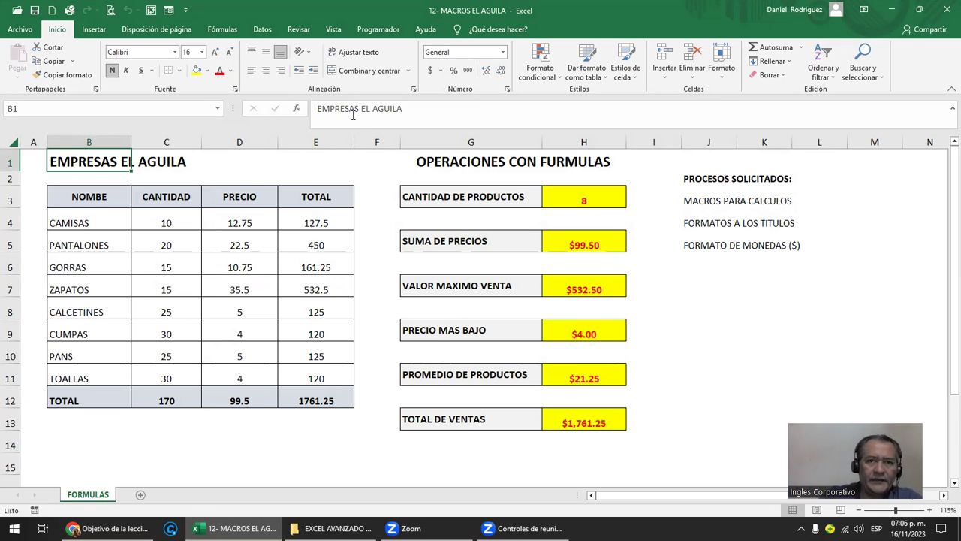
pyautogui.click(372, 32)
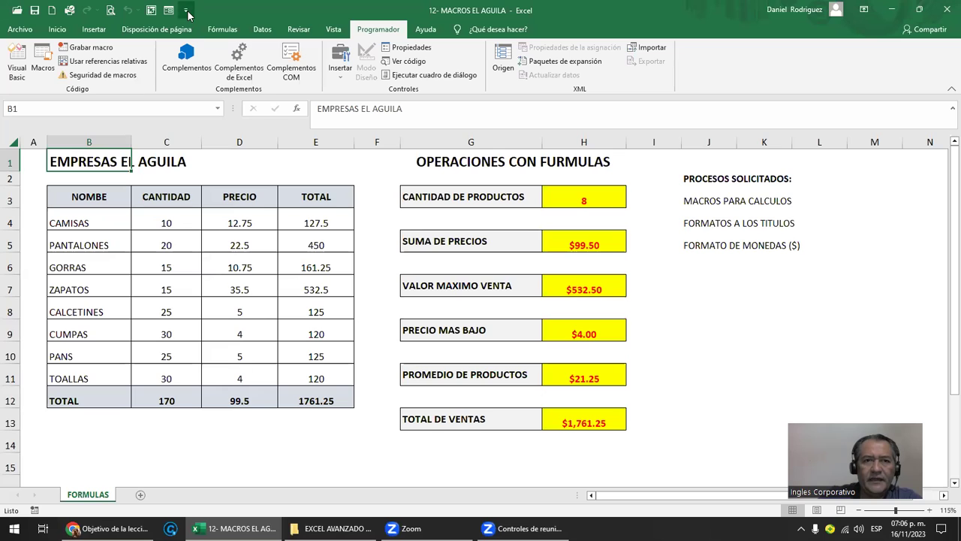
# - Hide the Programador tab by disabling it among the main tabs in the ribbon customization options
pyautogui.click(20, 30)
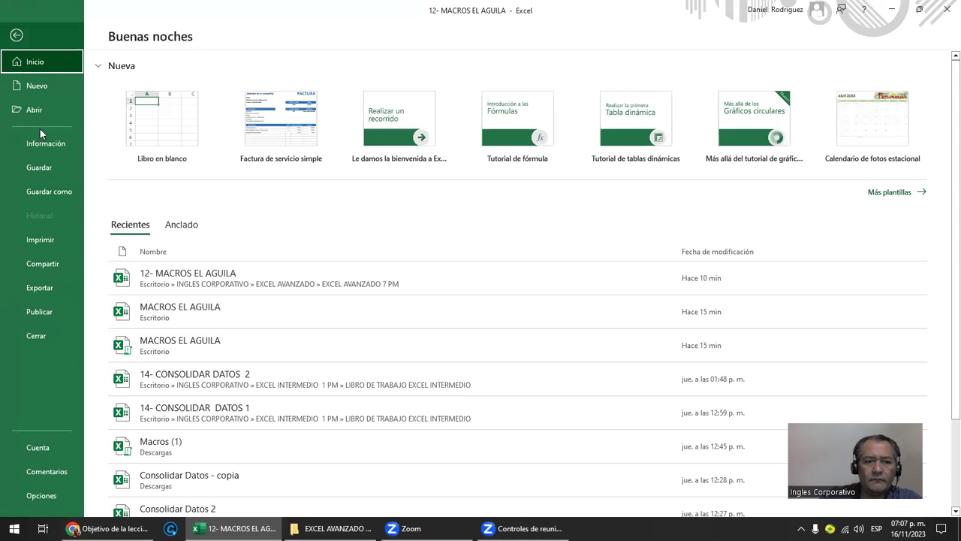
pyautogui.click(42, 497)
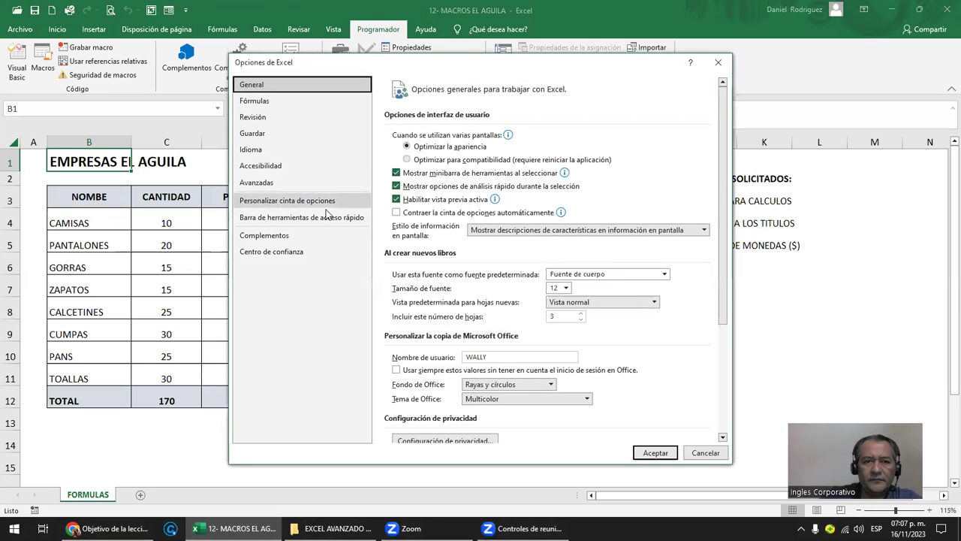
pyautogui.click(282, 203)
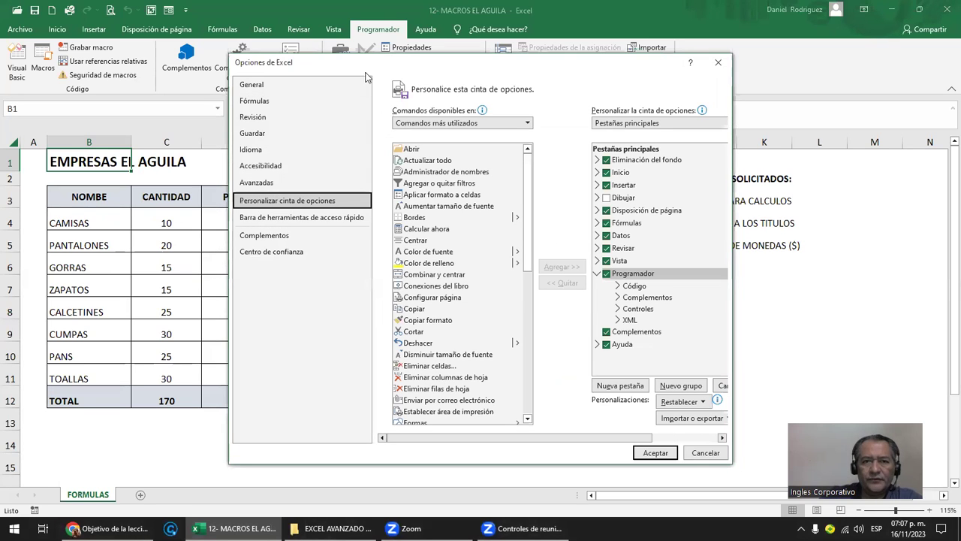
pyautogui.moveTo(367, 68); pyautogui.dragTo(276, 151)
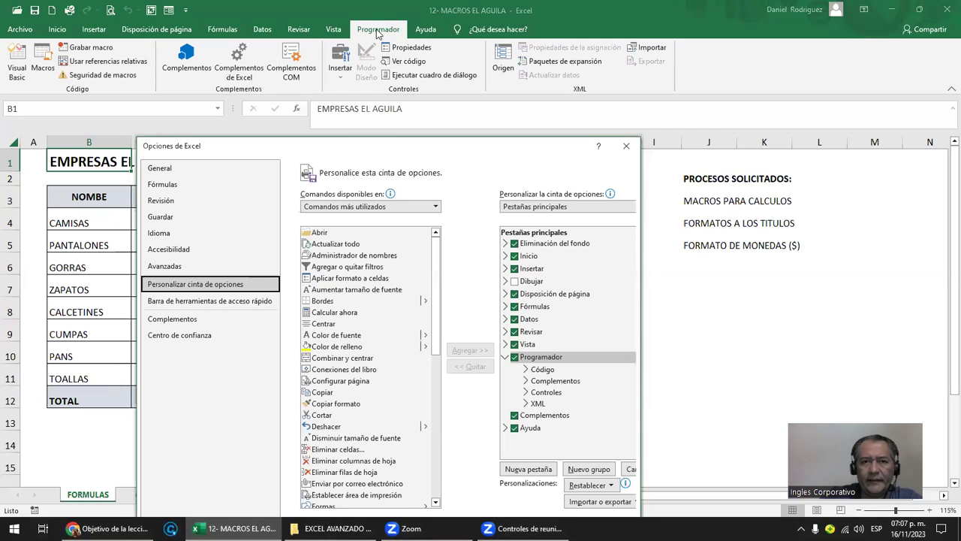
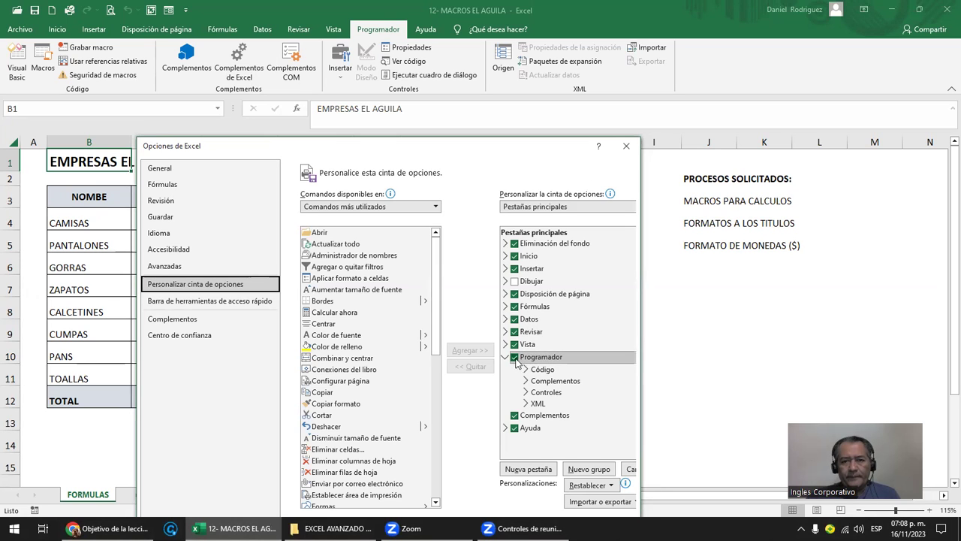
pyautogui.click(515, 358)
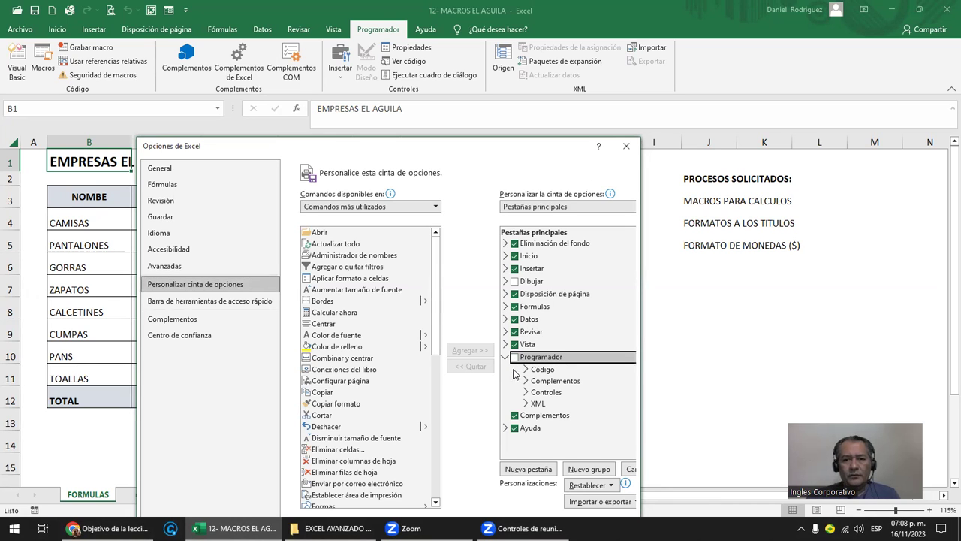
pyautogui.moveTo(506, 147); pyautogui.dragTo(523, 103)
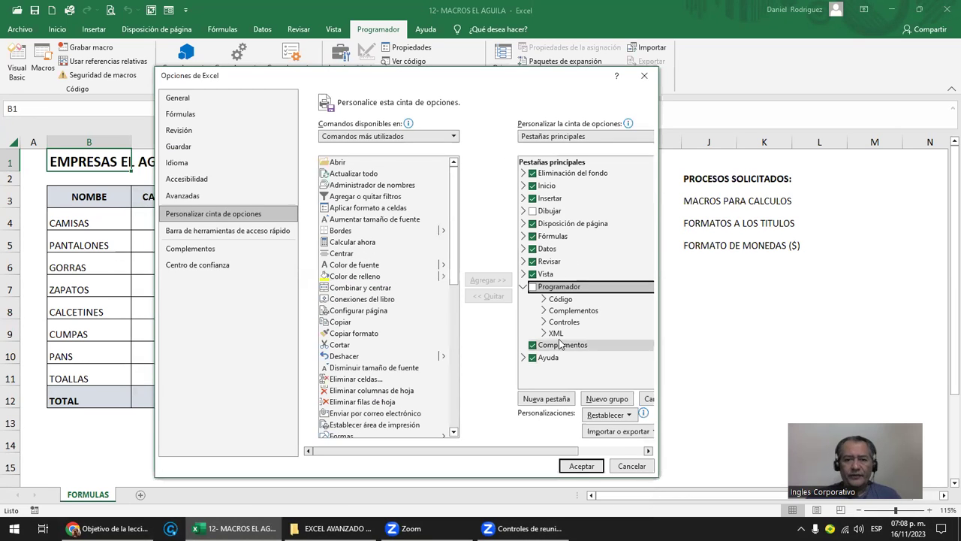
pyautogui.click(582, 467)
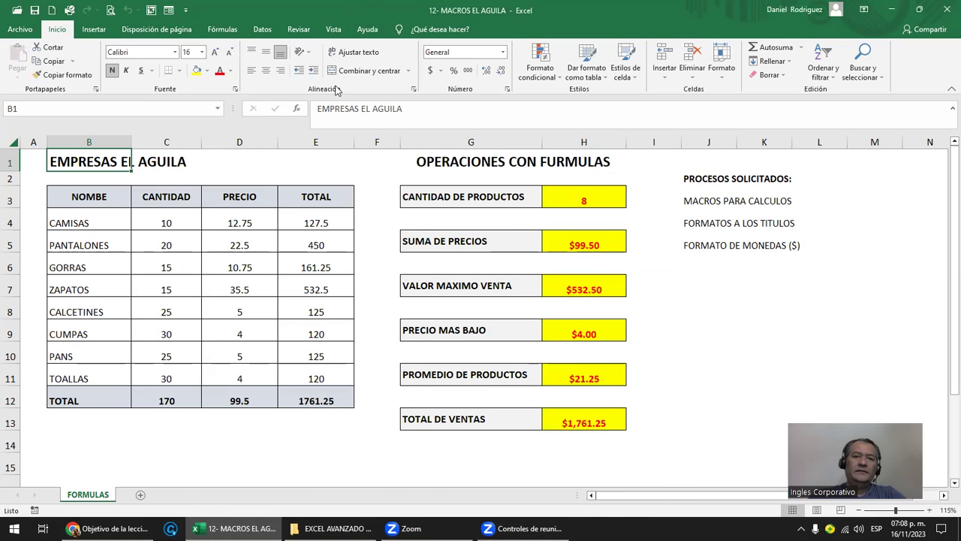
pyautogui.press('super+Down')
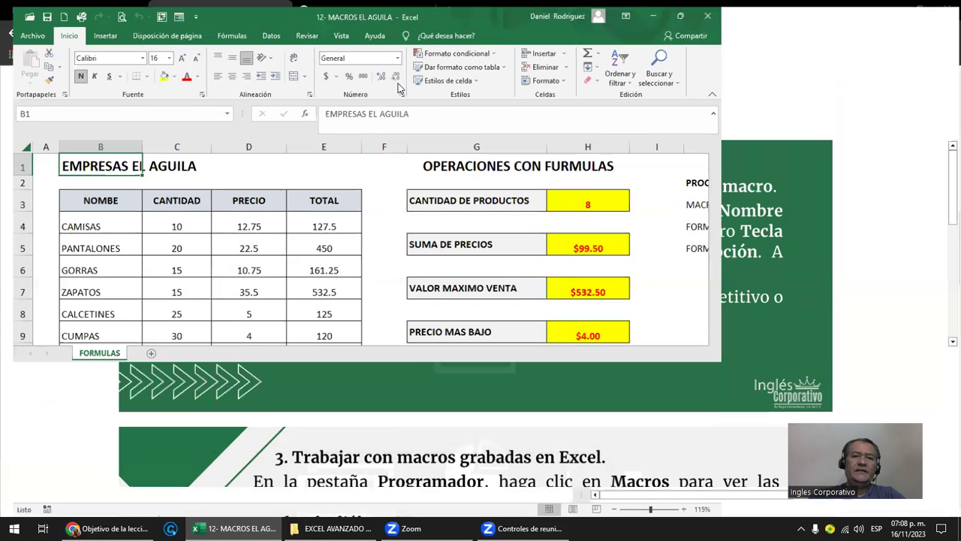
pyautogui.press('super+Up')
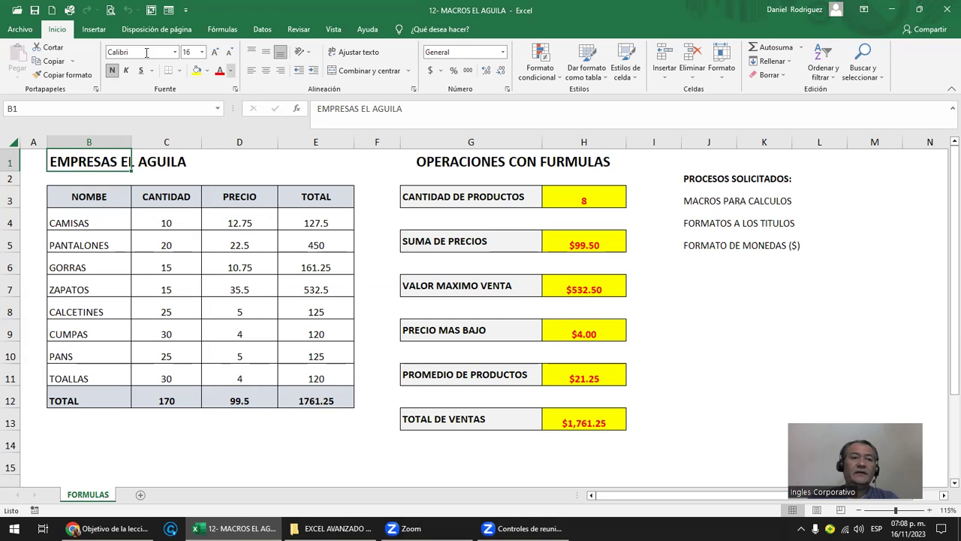
# - Enable the Programador tab among the main tabs in the ribbon customization options and apply the change
pyautogui.click(21, 29)
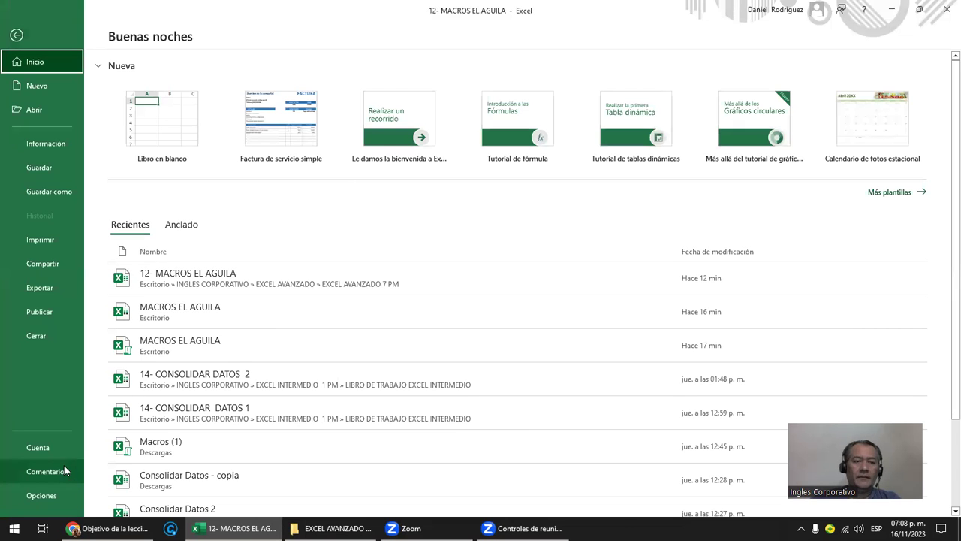
pyautogui.click(41, 496)
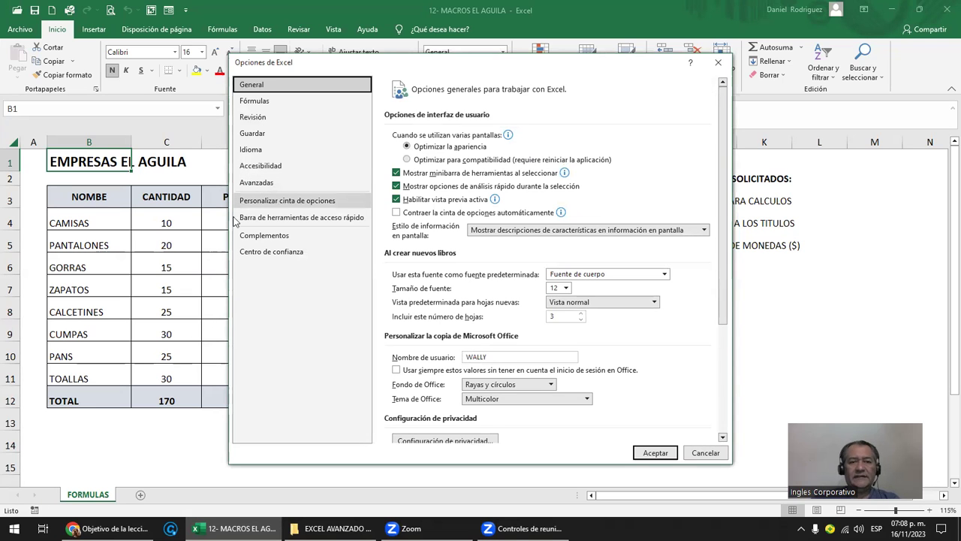
pyautogui.click(317, 206)
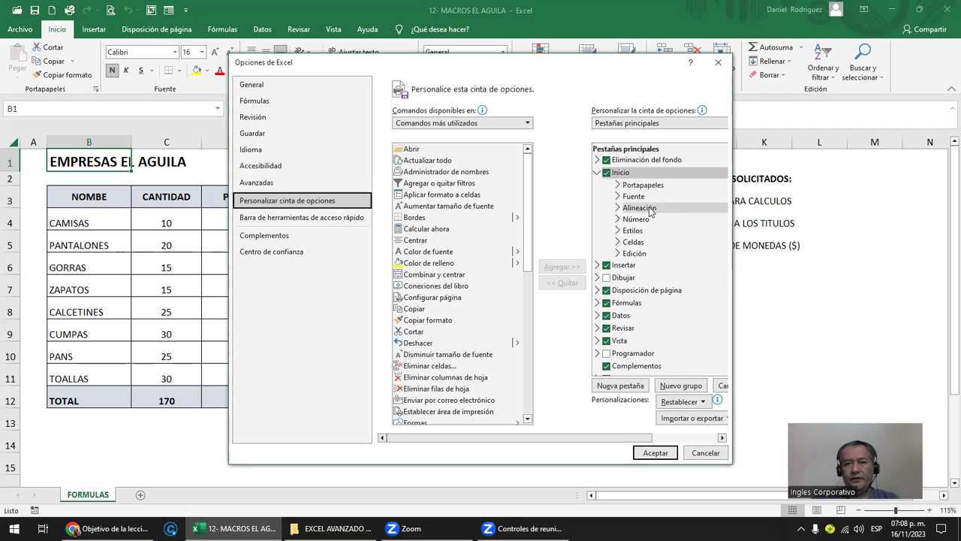
pyautogui.click(606, 354)
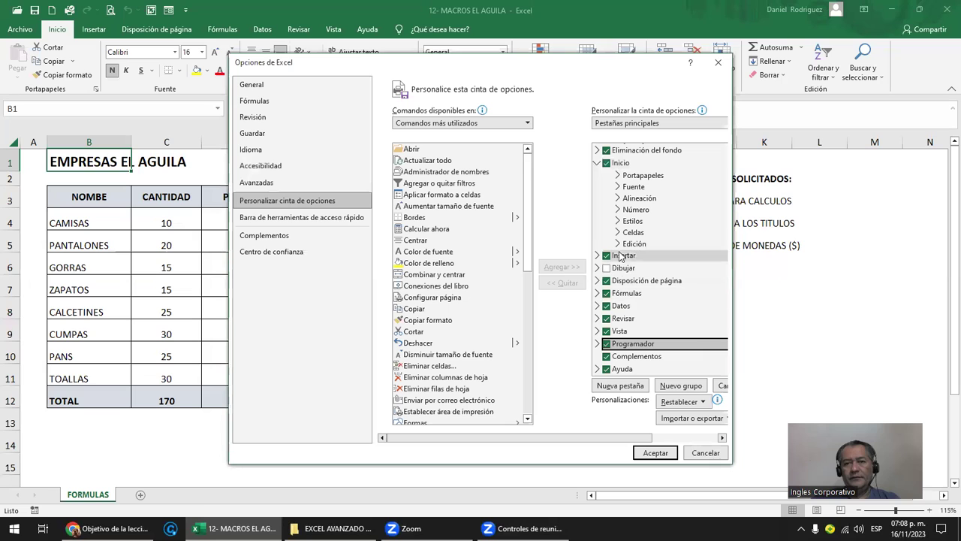
pyautogui.click(653, 453)
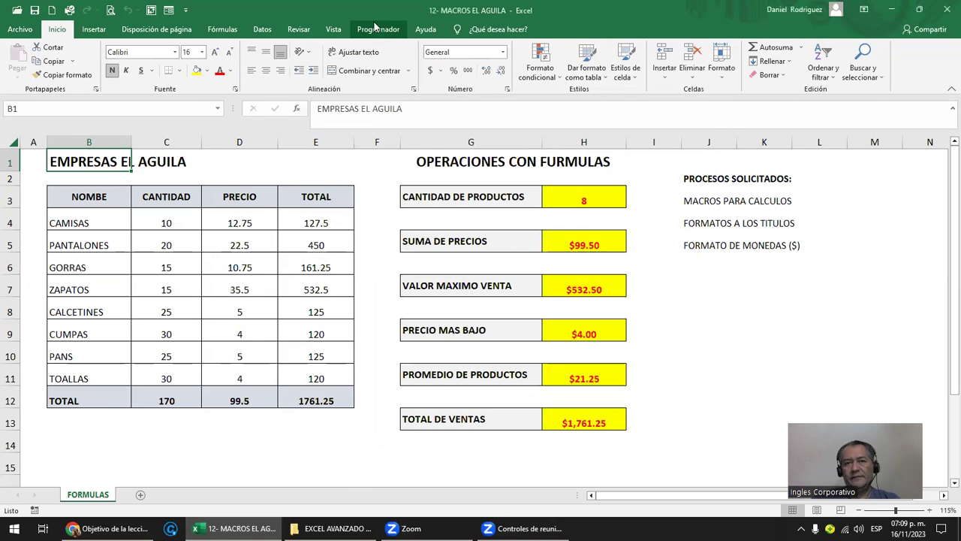
# - Show the Programador commands and review that tab's entry in the ribbon customization options, leaving without changes
pyautogui.click(375, 30)
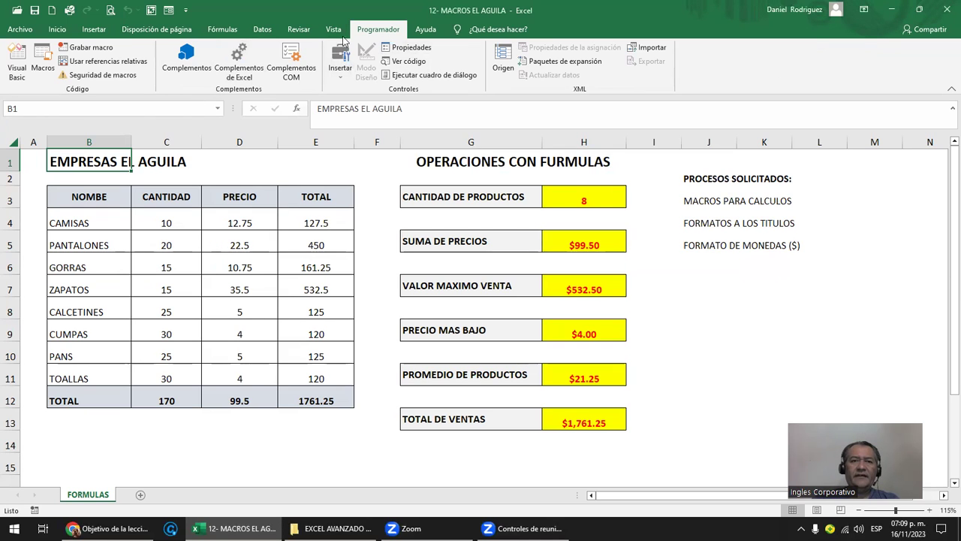
pyautogui.click(185, 12)
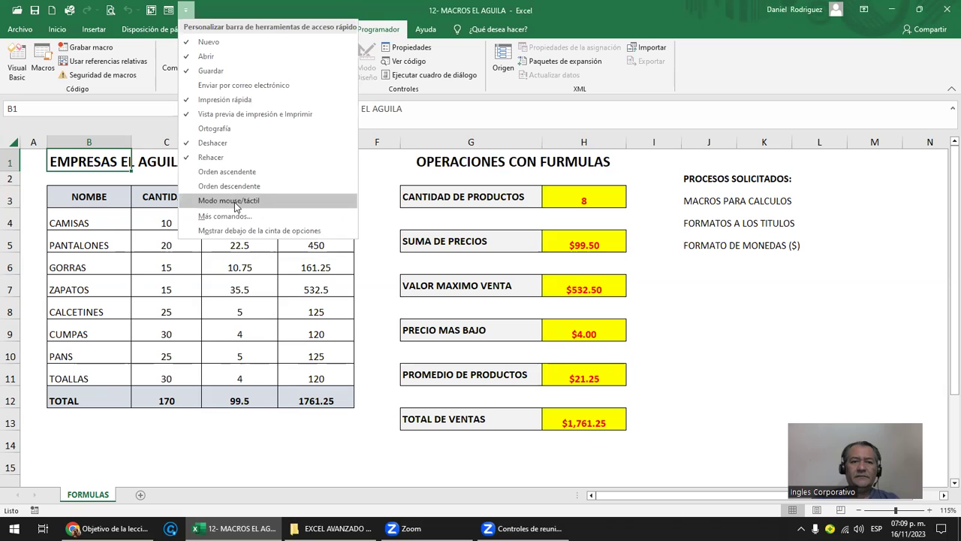
pyautogui.click(235, 217)
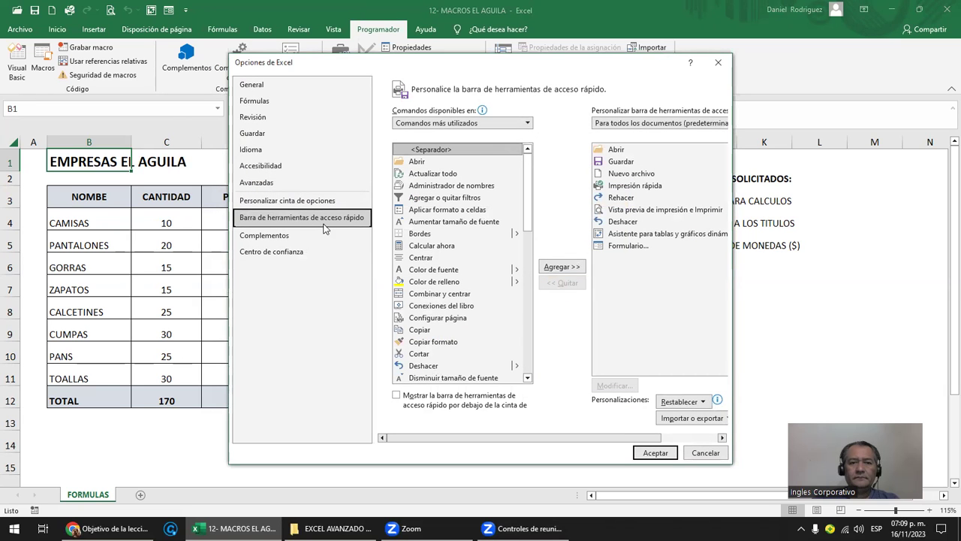
pyautogui.click(298, 204)
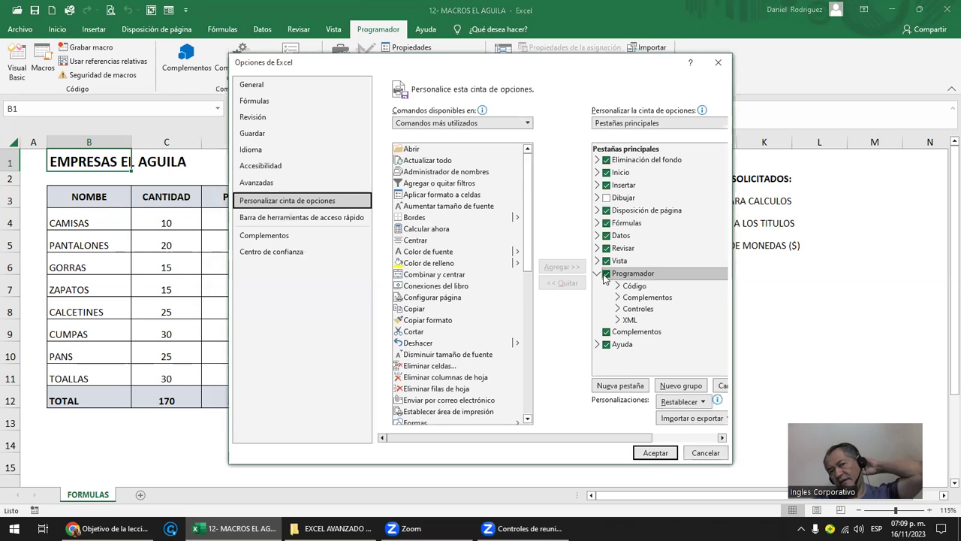
pyautogui.click(704, 453)
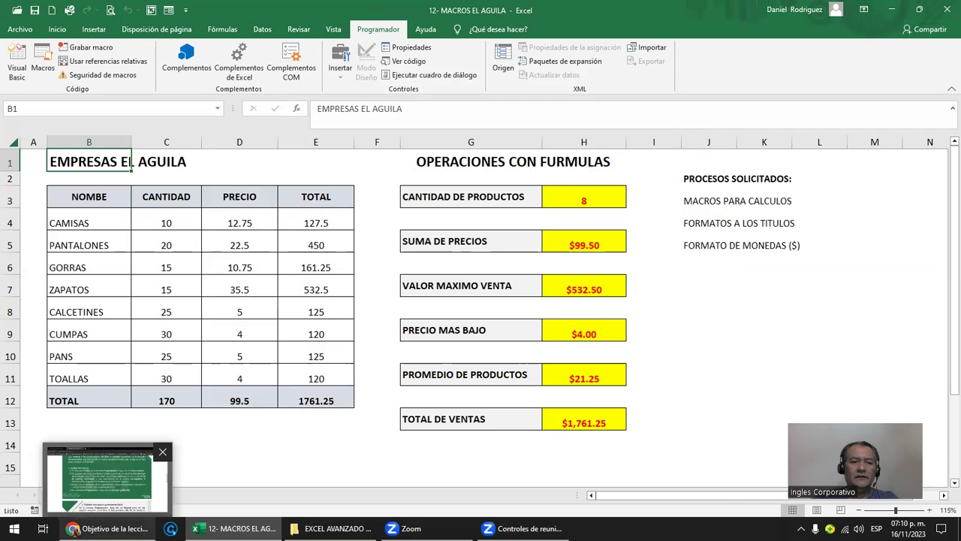
# - Switch to the course page in Chrome and read the sections on enabling the VBA tools and recording a macro
pyautogui.click(73, 529)
pyautogui.hotkey('alt', 'Tab')
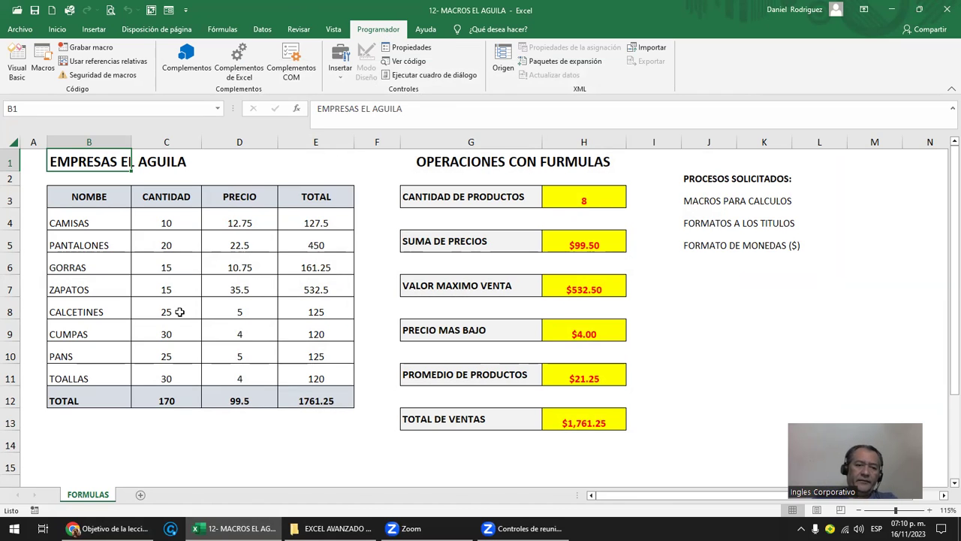
pyautogui.click(113, 527)
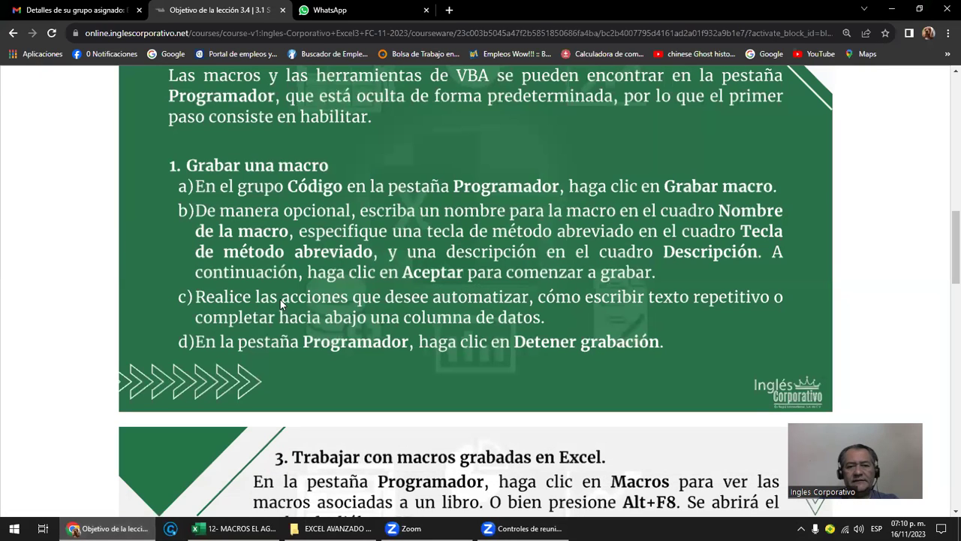
pyautogui.scroll(3, 281, 298)
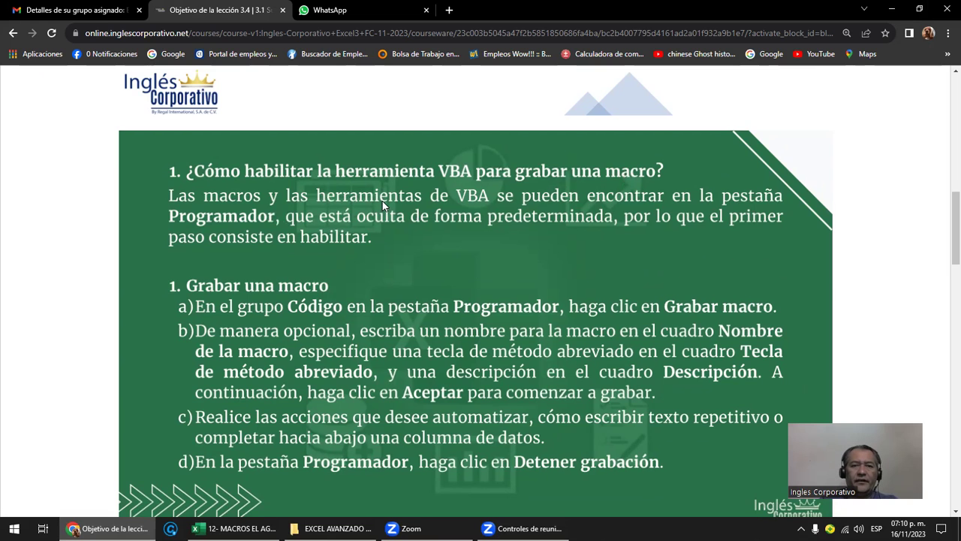
pyautogui.scroll(-2, 382, 200)
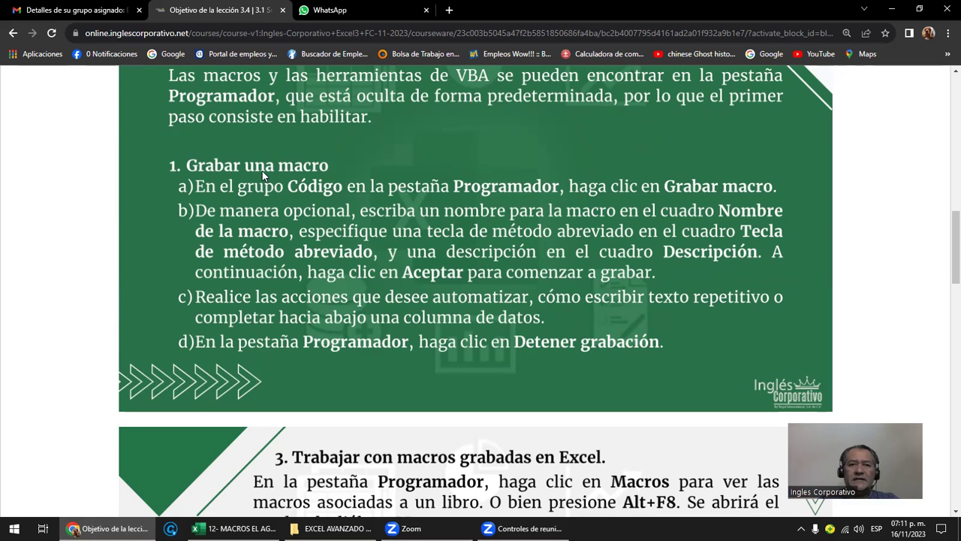
# - Detach the WhatsApp tab into its own Chrome window and minimize both it and the course page window
pyautogui.moveTo(367, 11); pyautogui.dragTo(717, 242)
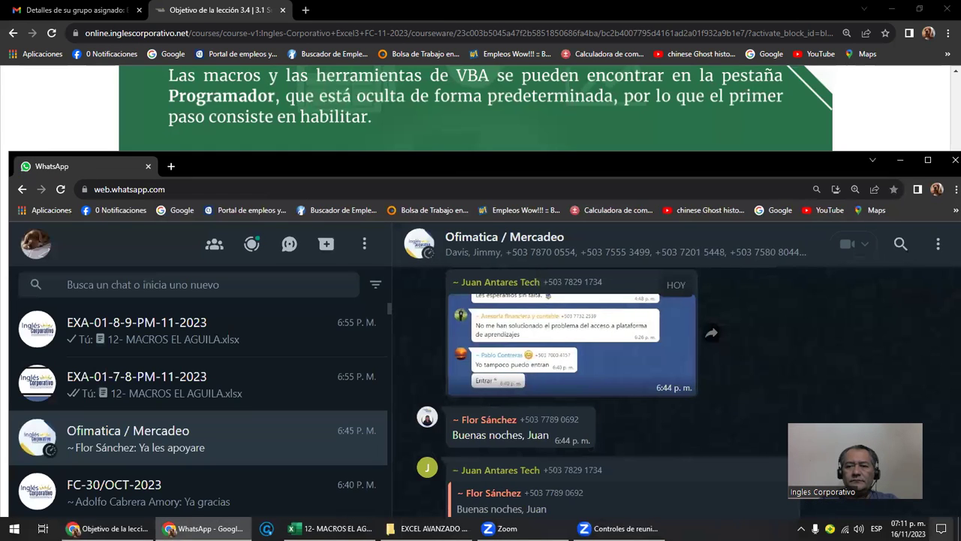
pyautogui.click(901, 160)
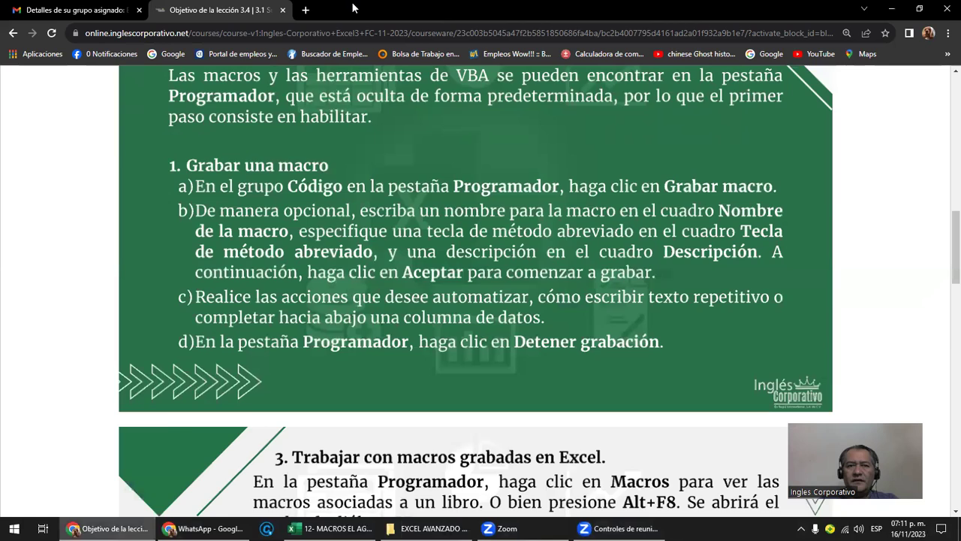
pyautogui.doubleClick(353, 7)
pyautogui.click(865, 162)
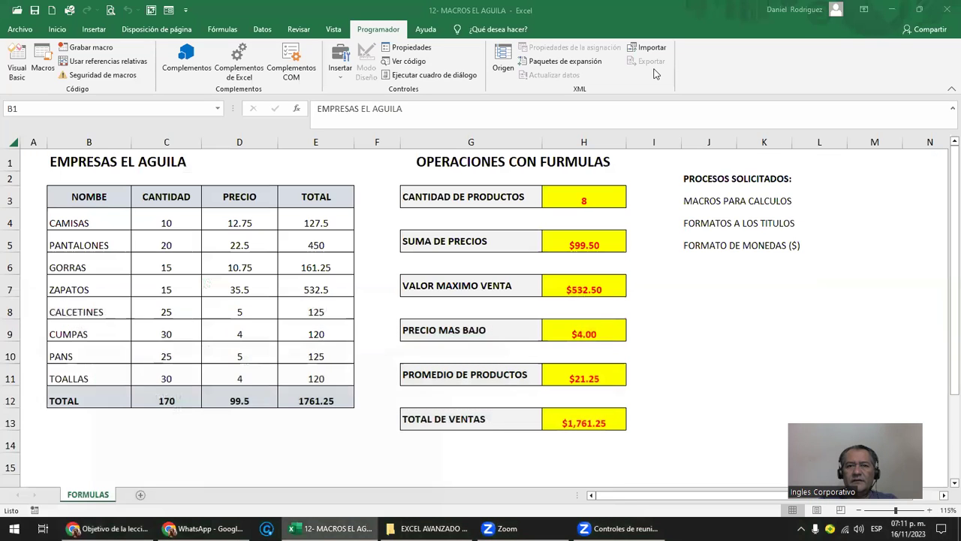
# - Minimize the Excel workbook and the EXCEL AVANZADO 7 PM folder to reach the desktop
pyautogui.doubleClick(354, 17)
pyautogui.click(637, 138)
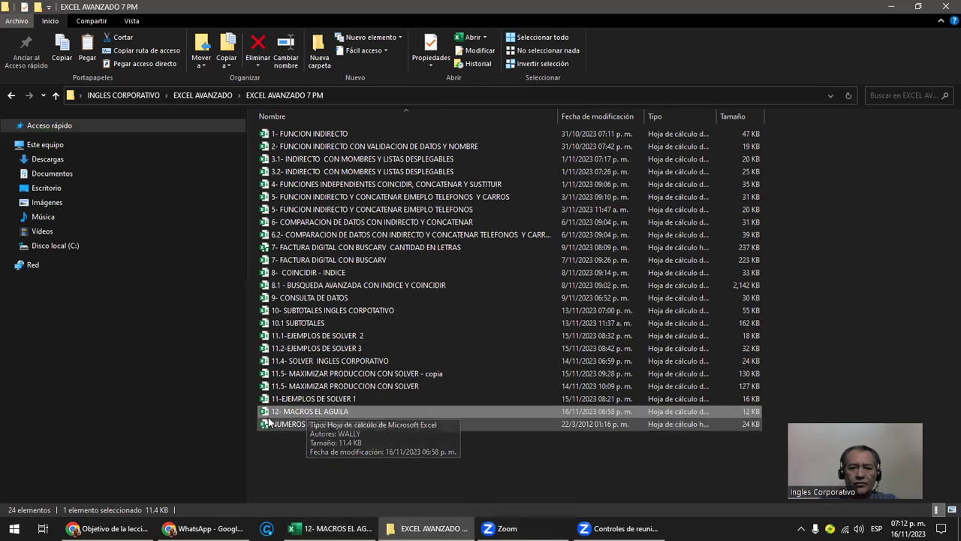
pyautogui.click(312, 450)
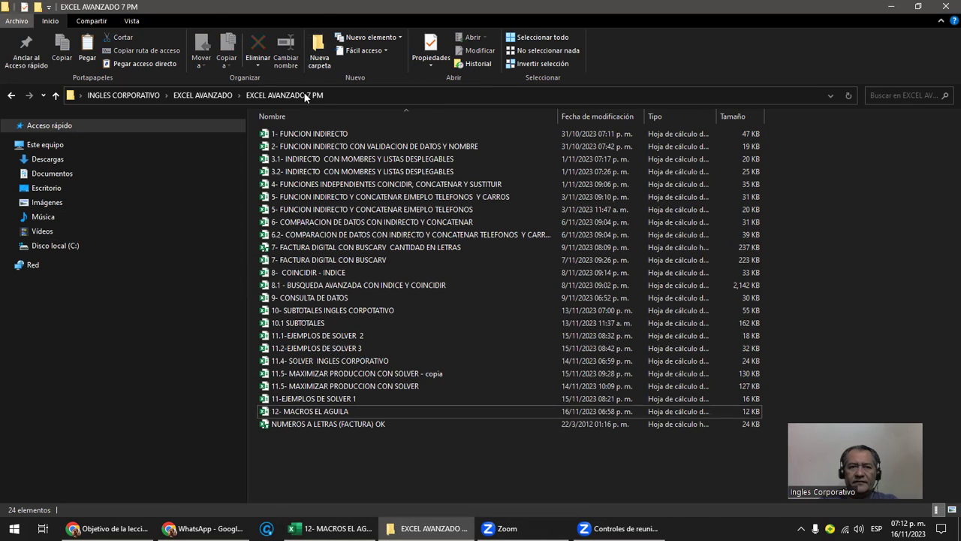
pyautogui.doubleClick(238, 9)
pyautogui.click(608, 177)
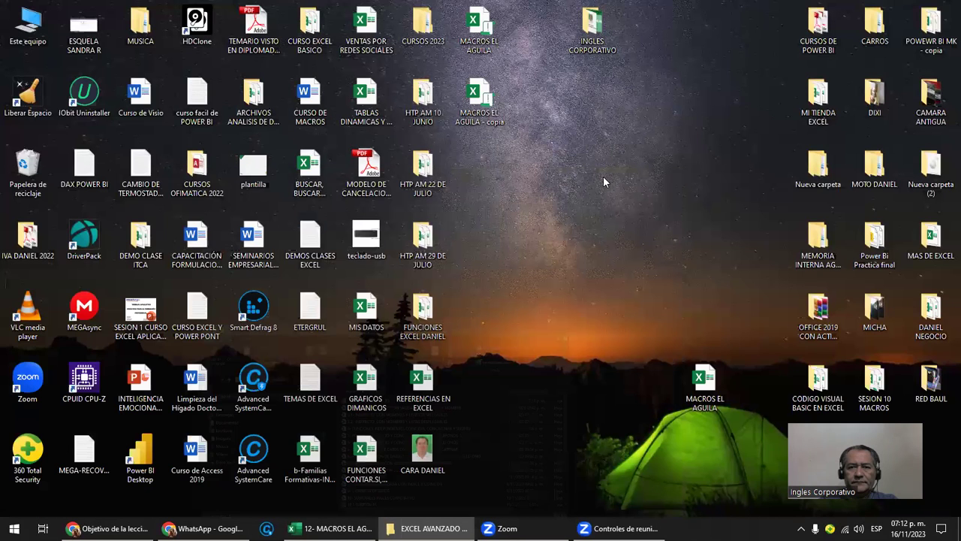
# - Place the MACROS EL AGUILA - copia and MACROS EL AGUILA files in the same desktop row to compare their icons
pyautogui.moveTo(489, 112); pyautogui.dragTo(569, 384)
pyautogui.moveTo(712, 382); pyautogui.dragTo(600, 396)
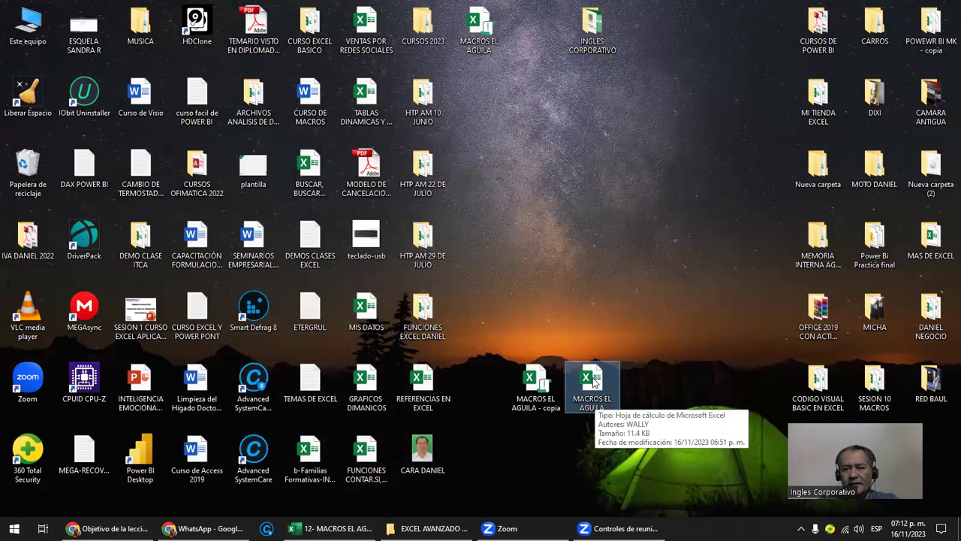
pyautogui.keyDown('ctrl'); pyautogui.click(539, 377); pyautogui.keyUp('ctrl')
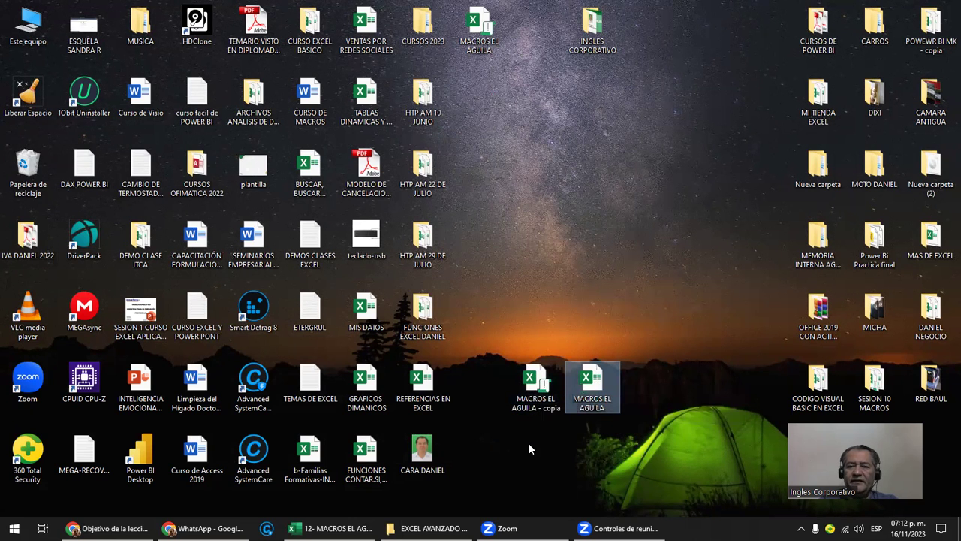
pyautogui.moveTo(537, 402)
pyautogui.mouseDown()
pyautogui.moveTo(497, 411)
pyautogui.moveTo(518, 398)
pyautogui.mouseUp()
pyautogui.moveTo(592, 390); pyautogui.dragTo(638, 442)
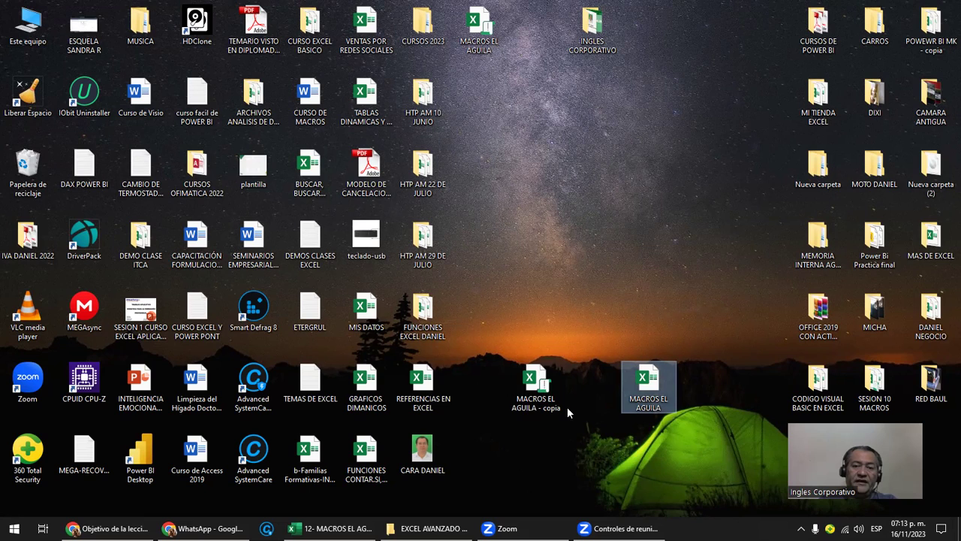
pyautogui.moveTo(479, 349); pyautogui.dragTo(587, 450)
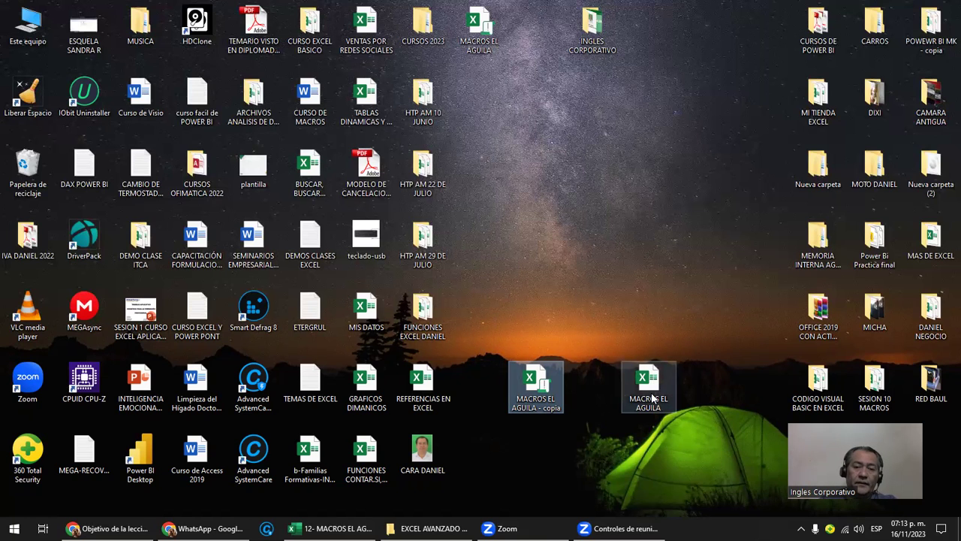
# - Restore and maximize the Excel workbook, and read the course page sections on recording and working with recorded macros
pyautogui.click(331, 528)
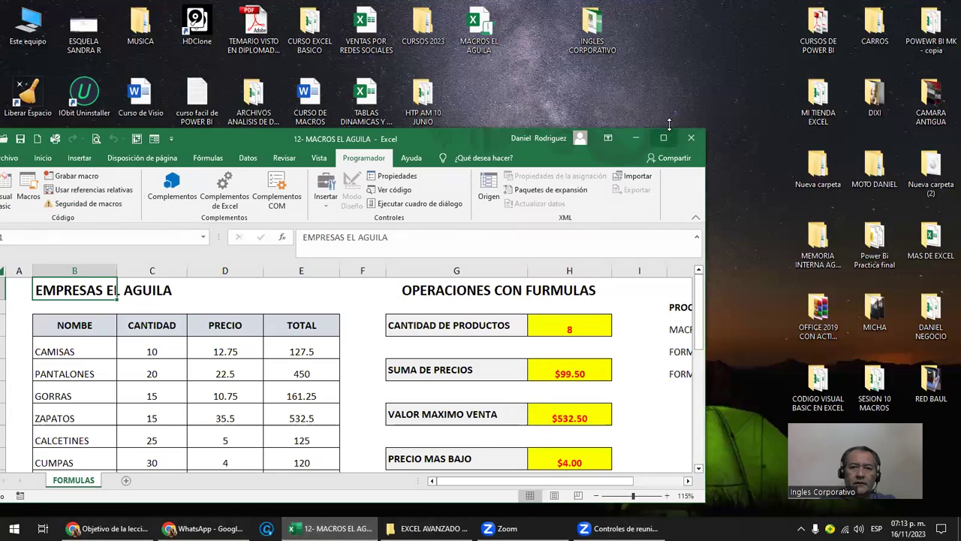
pyautogui.click(667, 141)
pyautogui.moveTo(202, 527)
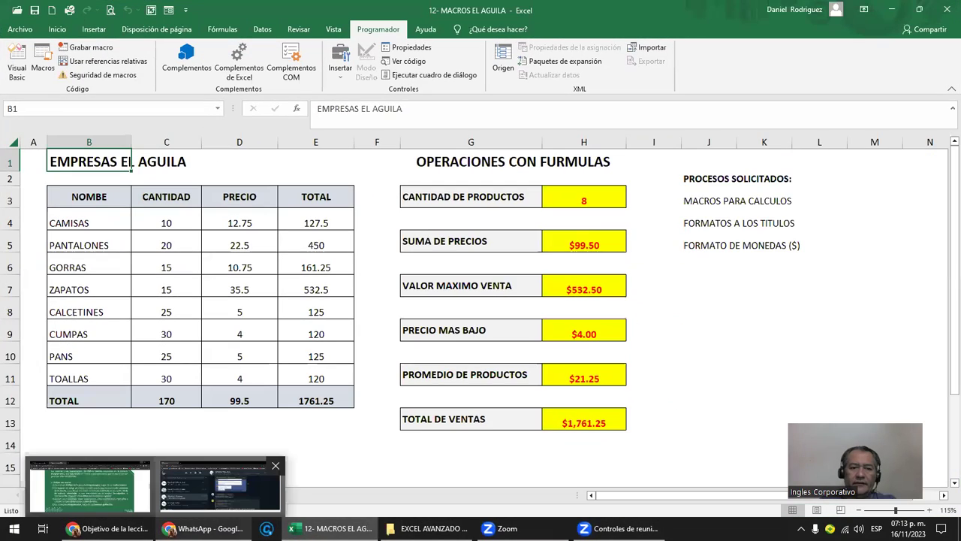
pyautogui.click(90, 487)
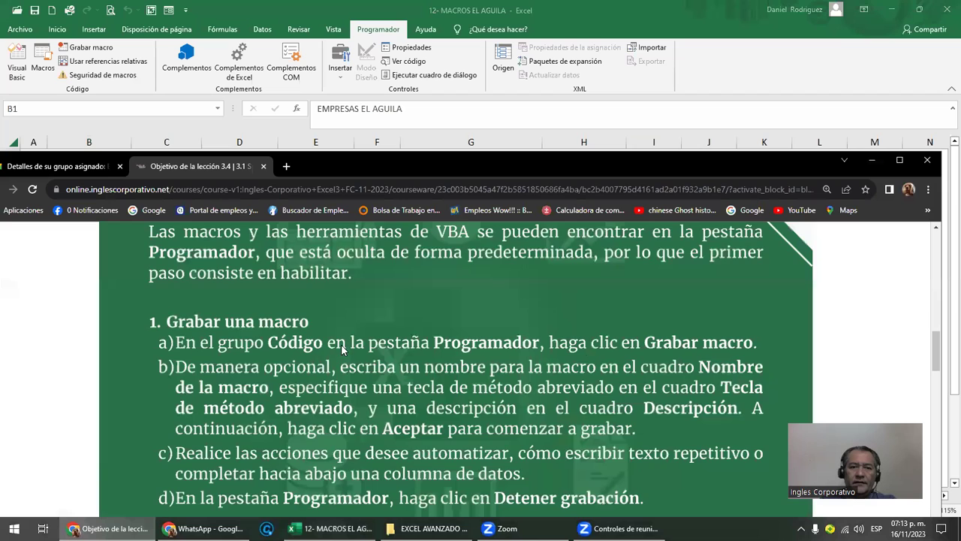
pyautogui.scroll(-1, 342, 349)
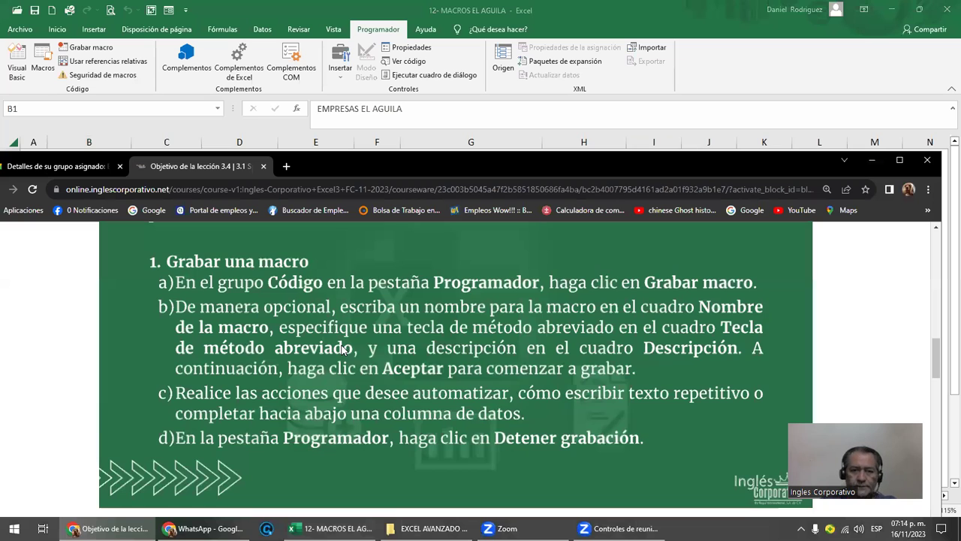
pyautogui.scroll(-3, 343, 349)
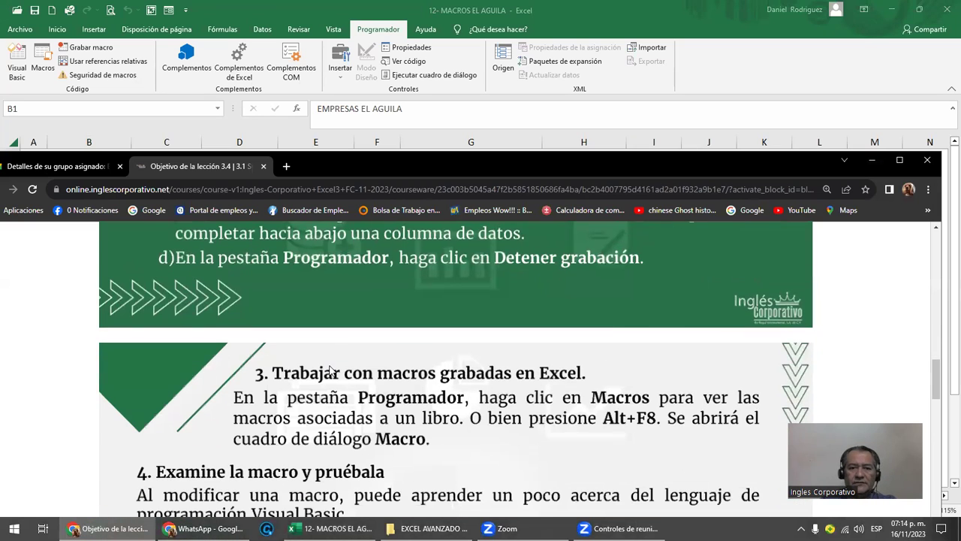
pyautogui.scroll(-1, 337, 373)
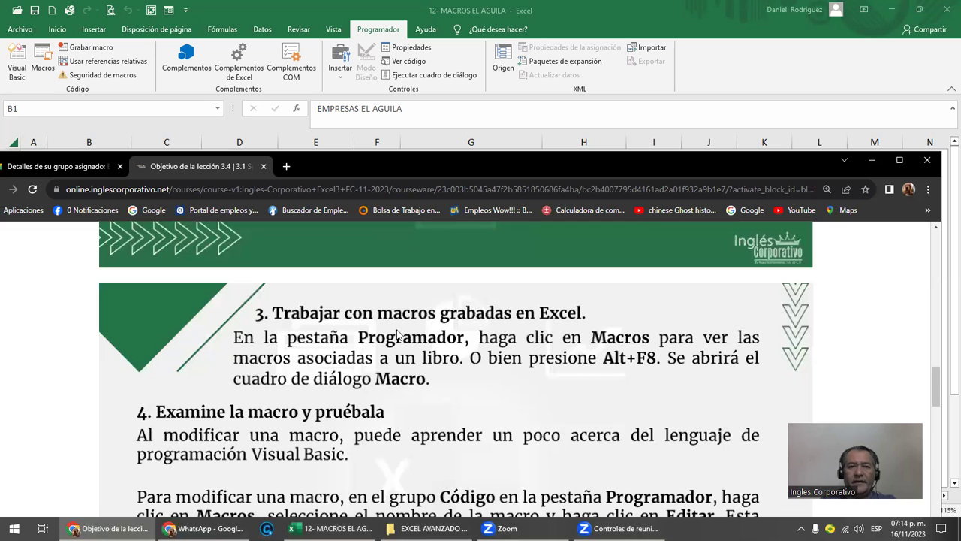
# - Return to the Excel workbook and view the Macro dialog from the Programador commands, closing it without changes
pyautogui.click(375, 30)
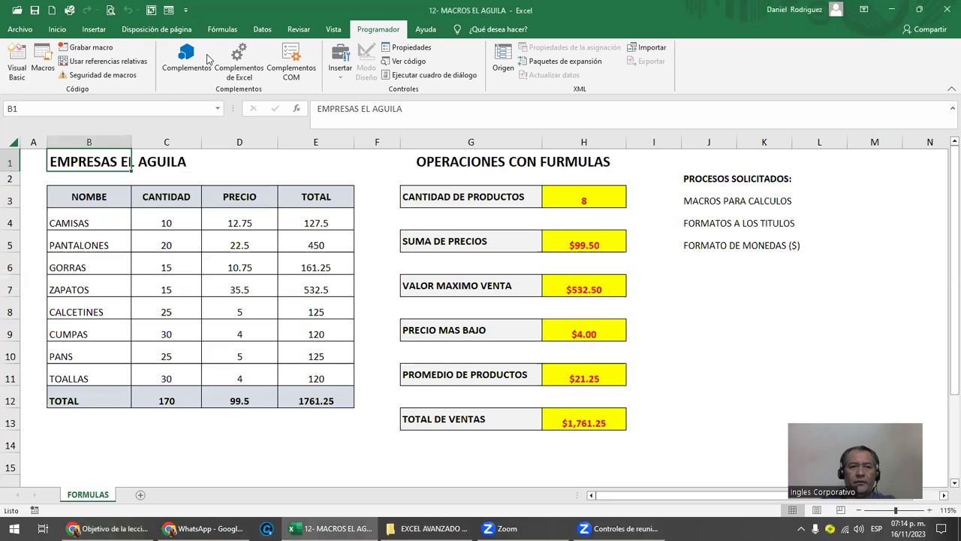
pyautogui.click(43, 68)
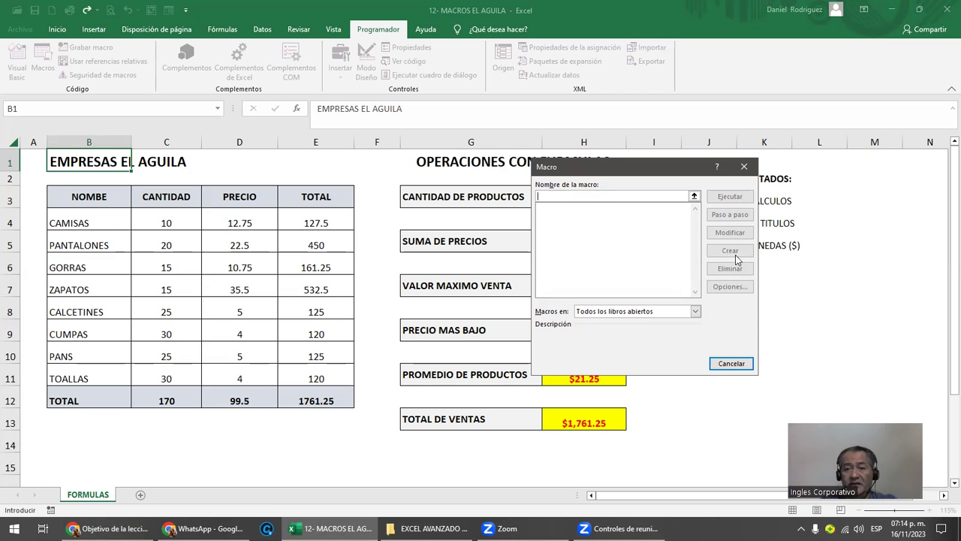
pyautogui.click(744, 166)
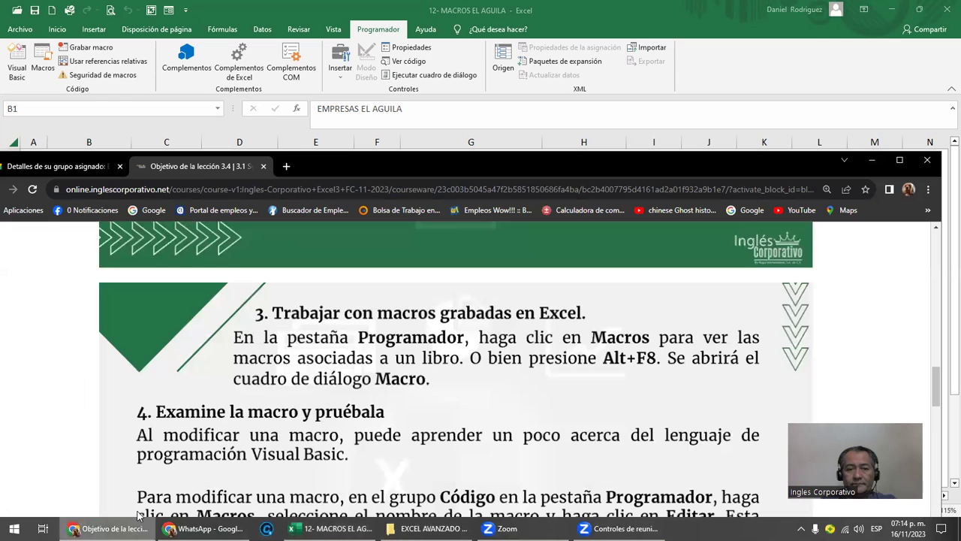
# - Recheck the recorded-macros instructions on the course page, reopen the Macro dialog in the Excel workbook and close it
pyautogui.click(139, 525)
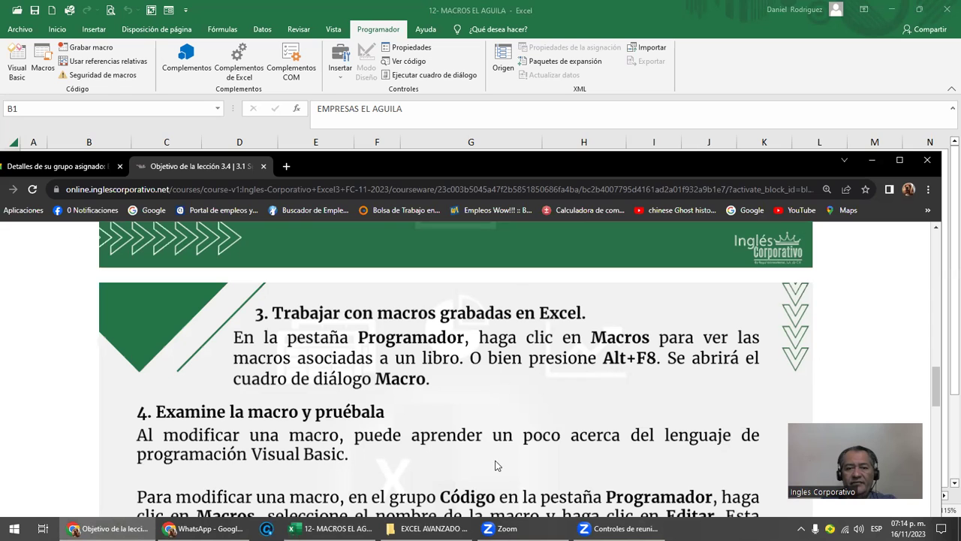
pyautogui.moveTo(301, 527)
pyautogui.click(278, 443)
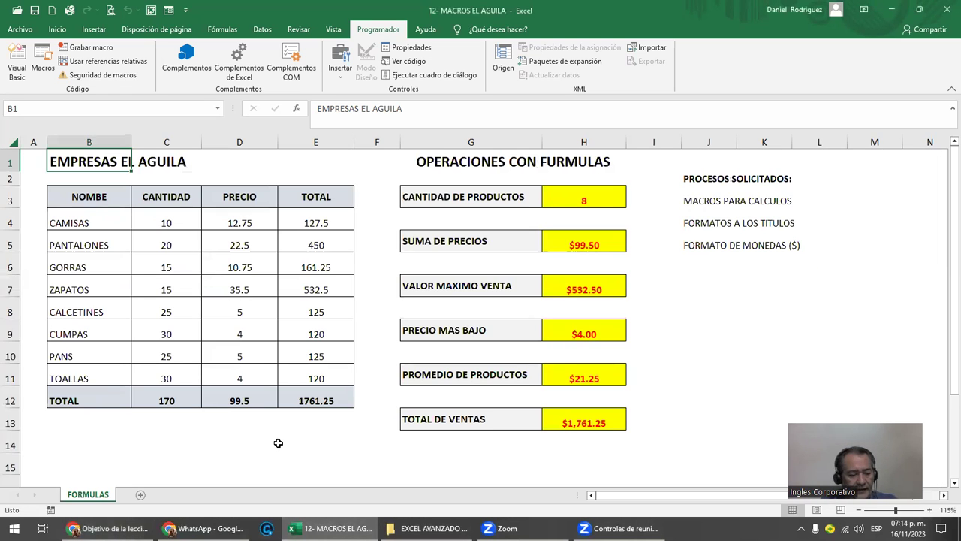
pyautogui.hotkey('alt', 'F8')
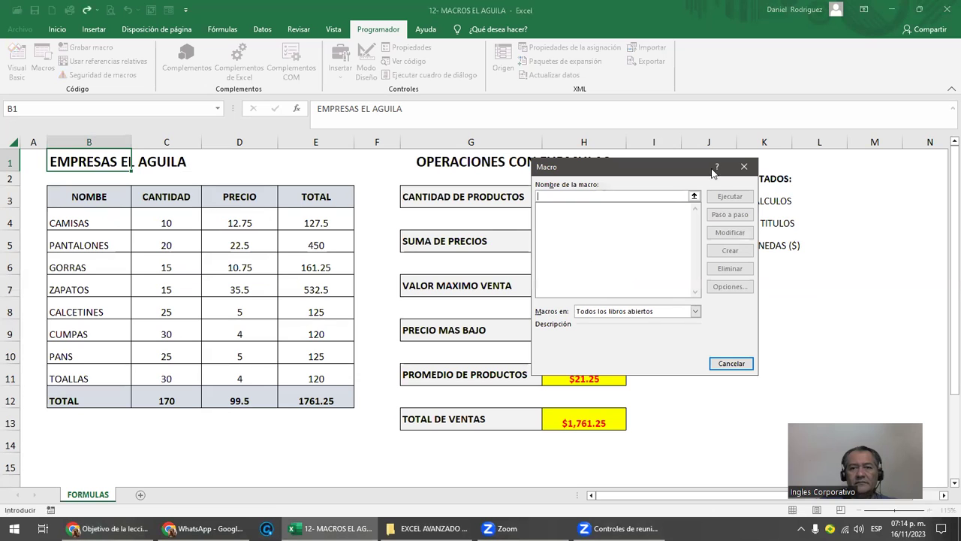
pyautogui.click(744, 168)
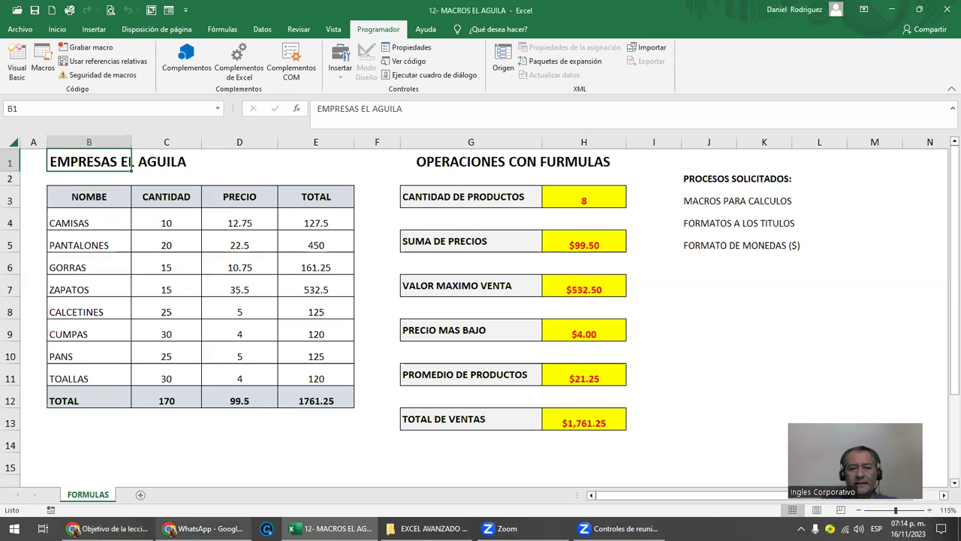
# - Switch to the course page in Chrome and read section 4 on examining, modifying and testing a macro
pyautogui.click(65, 532)
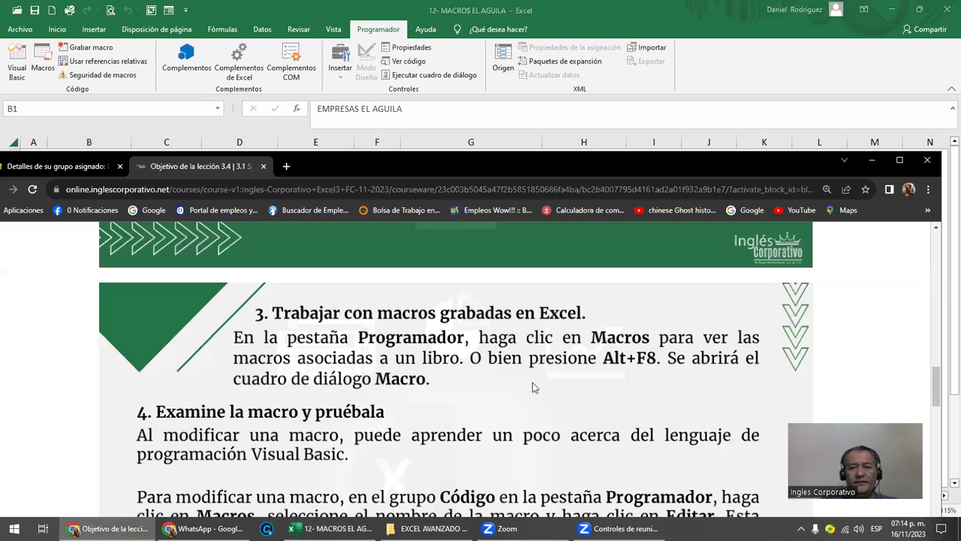
pyautogui.scroll(-1, 532, 382)
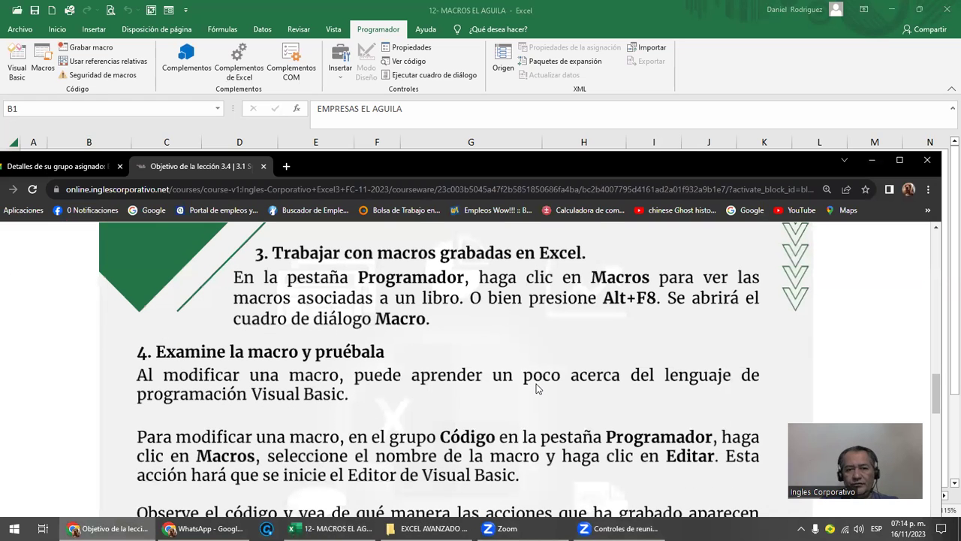
pyautogui.scroll(-5, 536, 388)
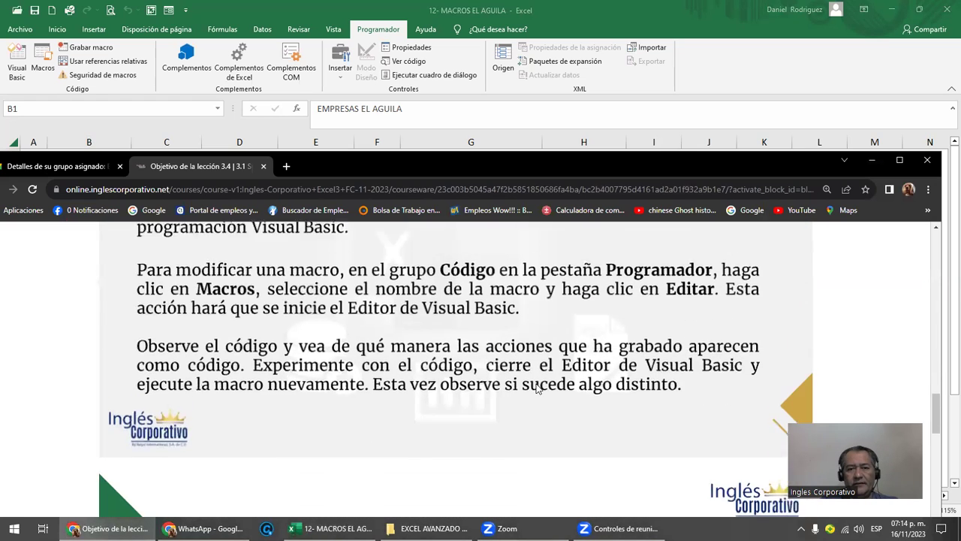
# - Read course sections 5 and 6 on running and saving macros, and view the Macro dialog in the Excel workbook, closing it without changes
pyautogui.scroll(-2, 536, 389)
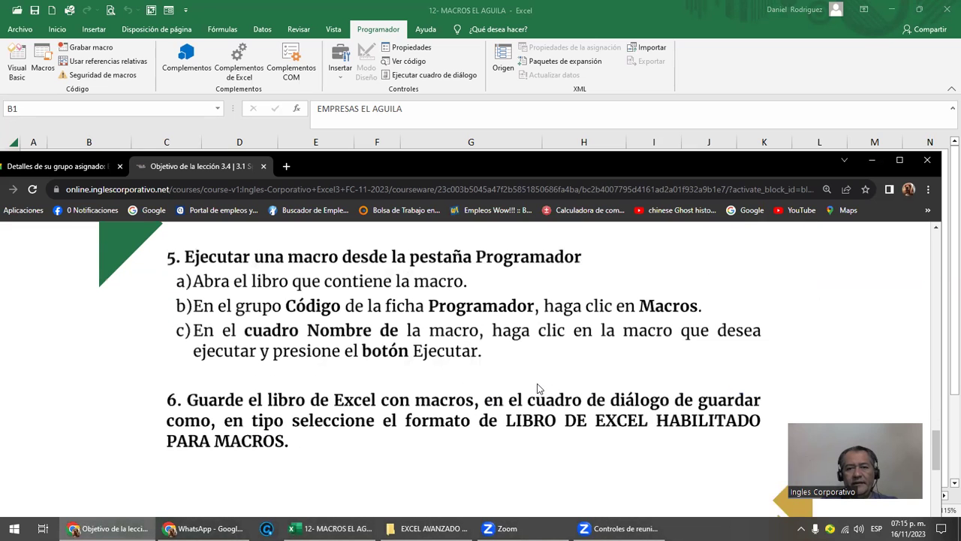
pyautogui.scroll(-1, 537, 388)
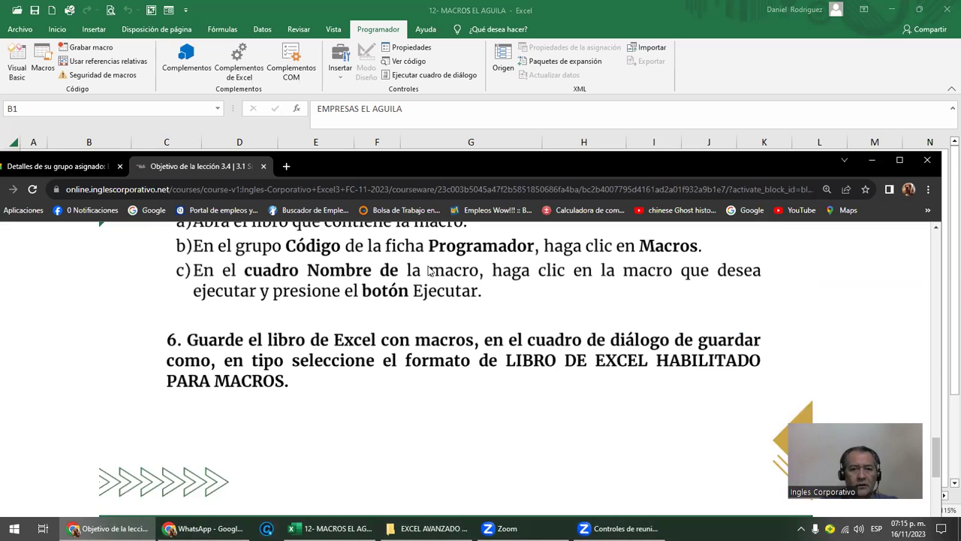
pyautogui.moveTo(330, 528)
pyautogui.click(328, 510)
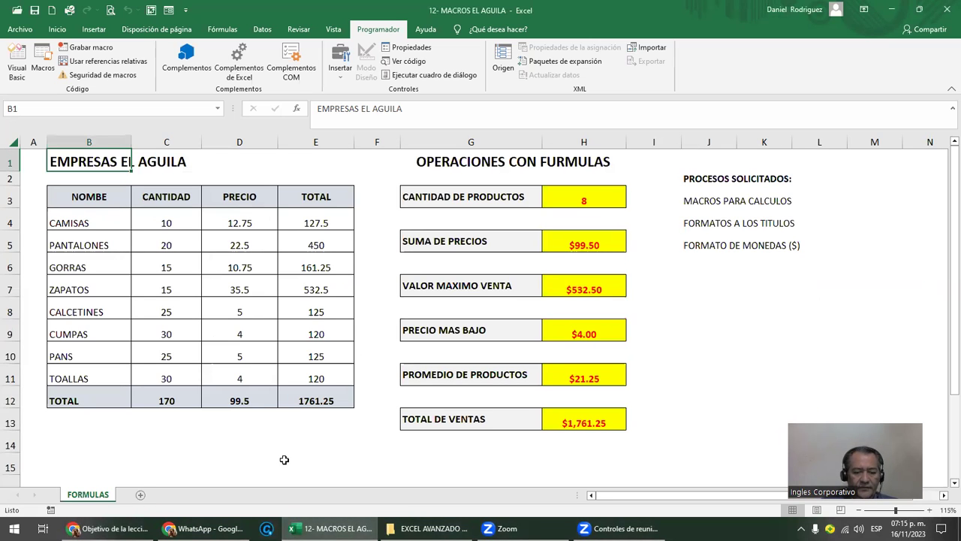
pyautogui.hotkey('alt', 'F8')
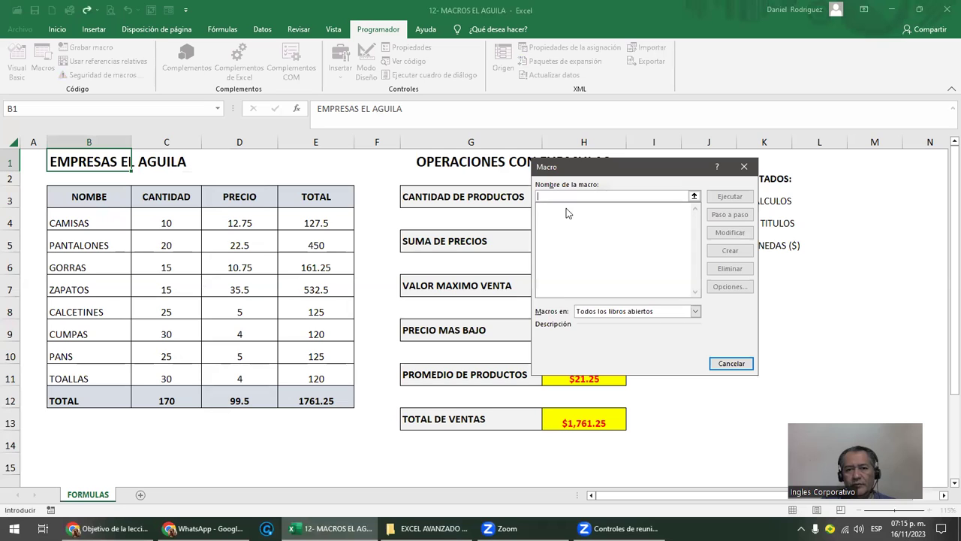
pyautogui.click(548, 250)
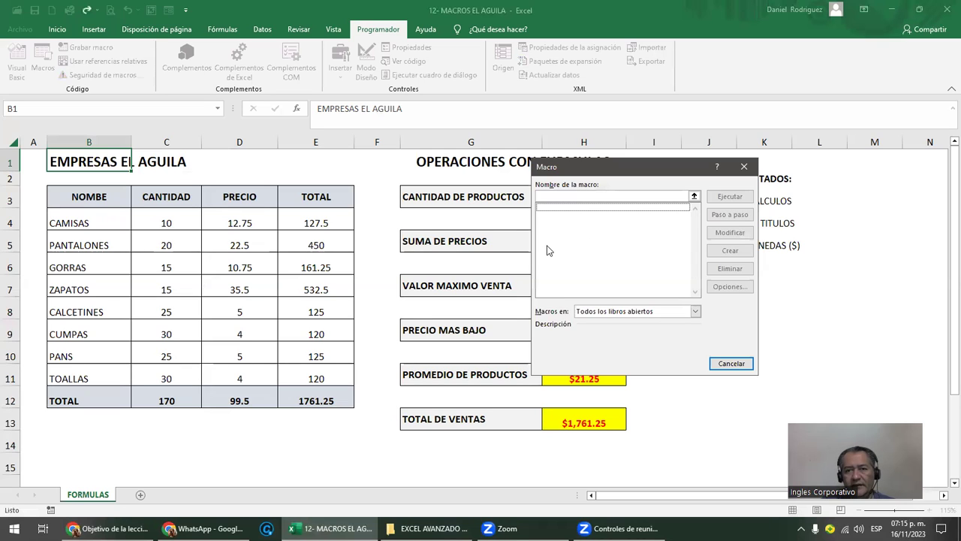
pyautogui.click(743, 363)
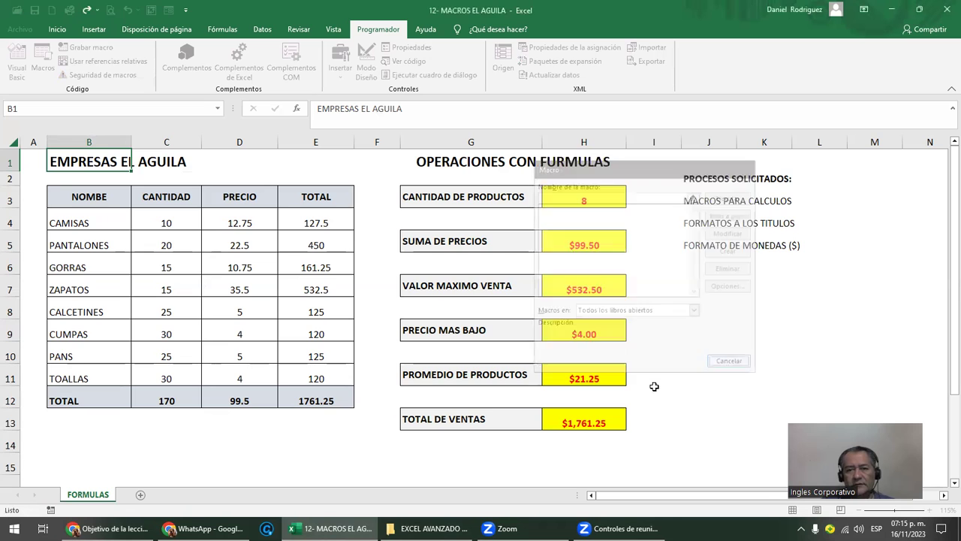
# - Return to the course page in Chrome and view the end of section 6 and the Grabar macro illustrations
pyautogui.hotkey('alt', 'Tab')
pyautogui.scroll(-1, 439, 365)
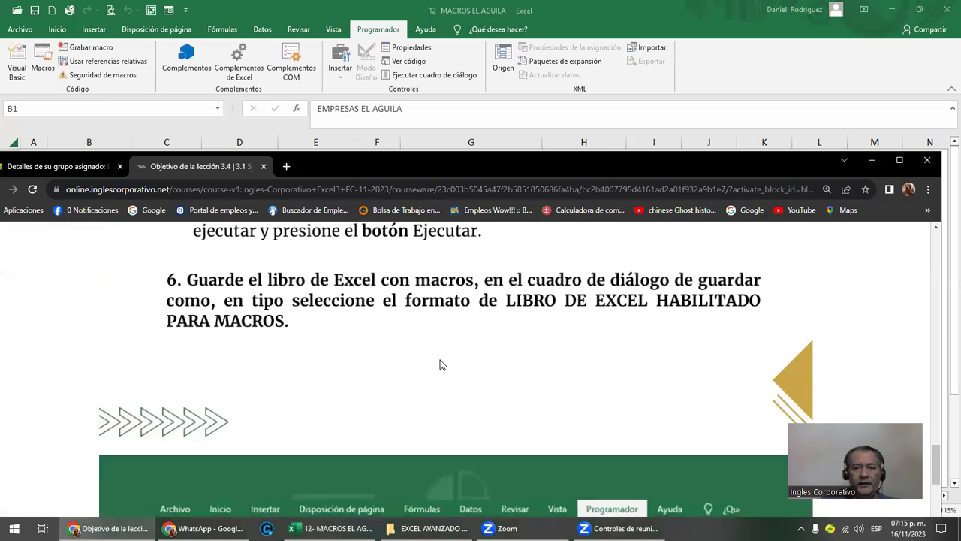
pyautogui.scroll(-3, 442, 365)
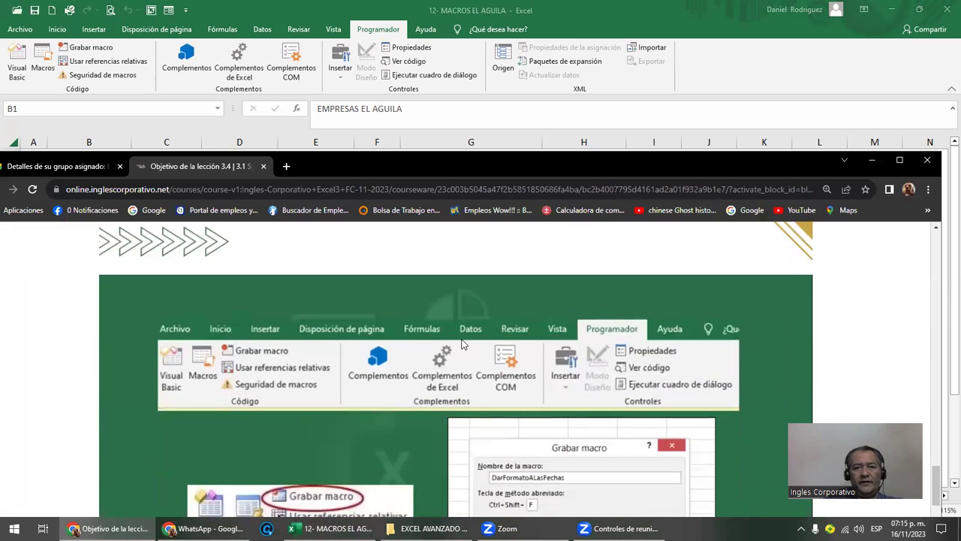
pyautogui.scroll(-1, 463, 343)
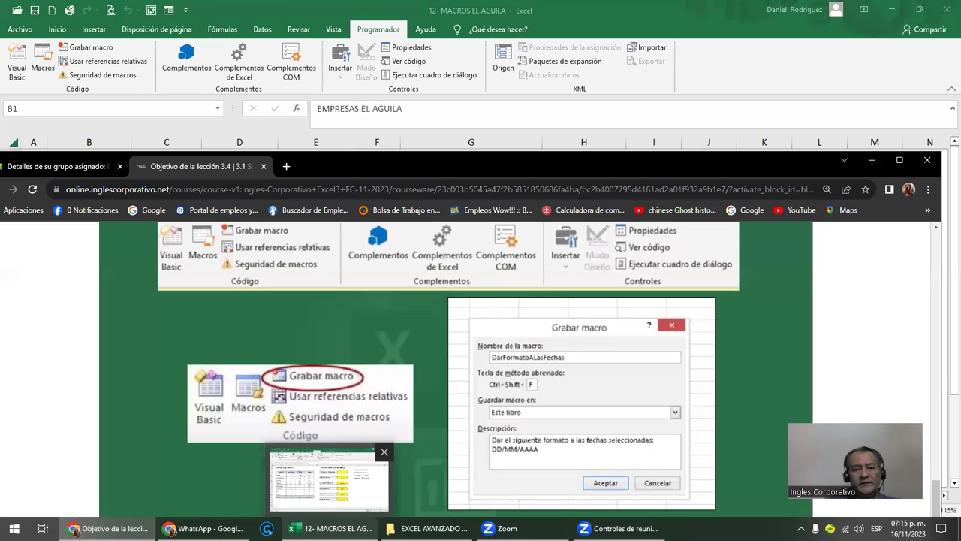
# - Switch to the Excel workbook and examine the EMPRESAS EL AGUILA table's title, the NOMBRE column heading and the CAMISAS total formula
pyautogui.click(338, 529)
pyautogui.click(177, 166)
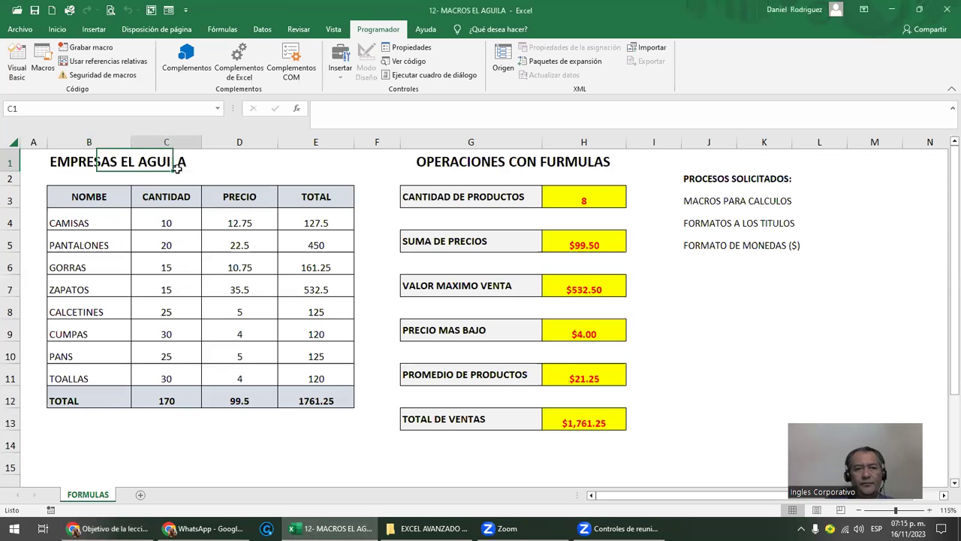
pyautogui.click(76, 198)
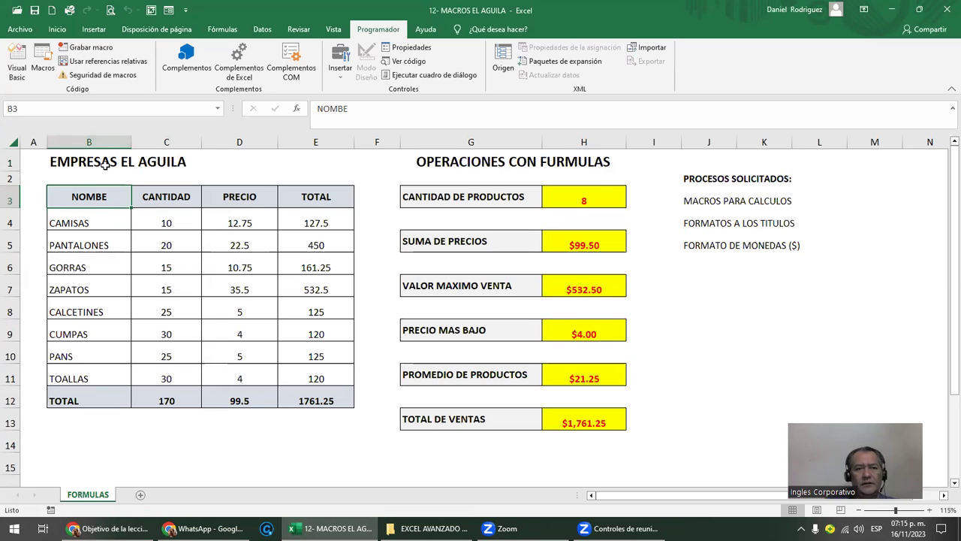
pyautogui.click(337, 225)
pyautogui.doubleClick(331, 225)
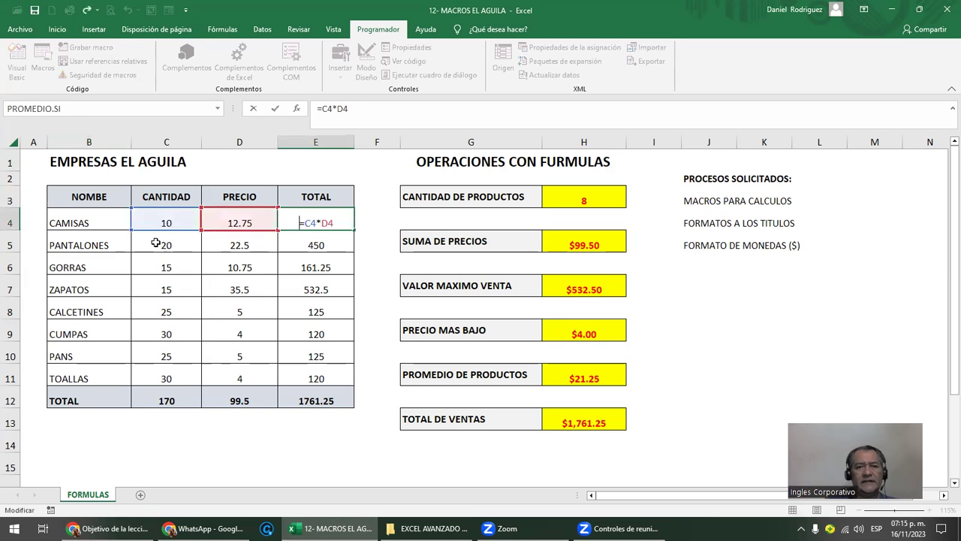
# - Review the table's CANTIDAD, PRECIO and TOTAL columns, the TOTAL row and the list of product names
pyautogui.moveTo(168, 223); pyautogui.dragTo(166, 378)
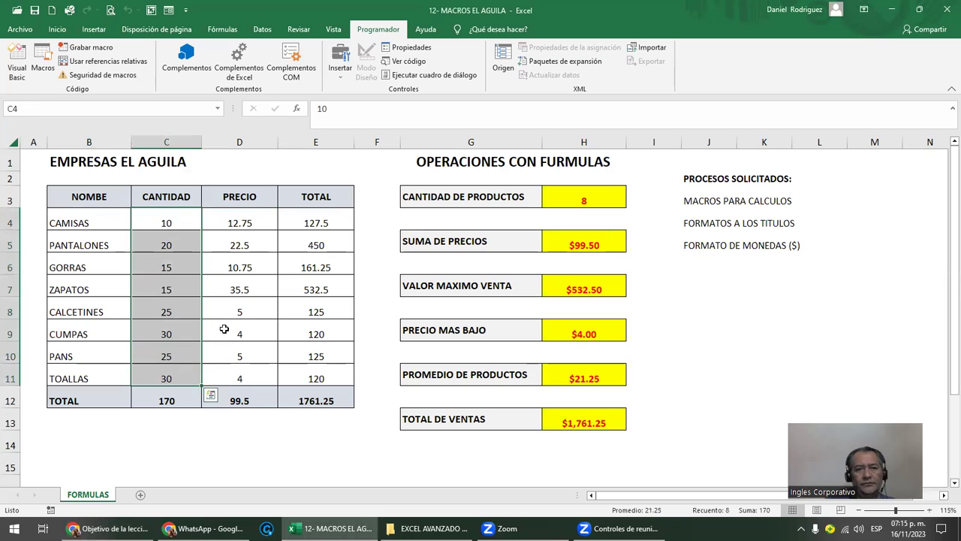
pyautogui.click(241, 201)
pyautogui.click(315, 199)
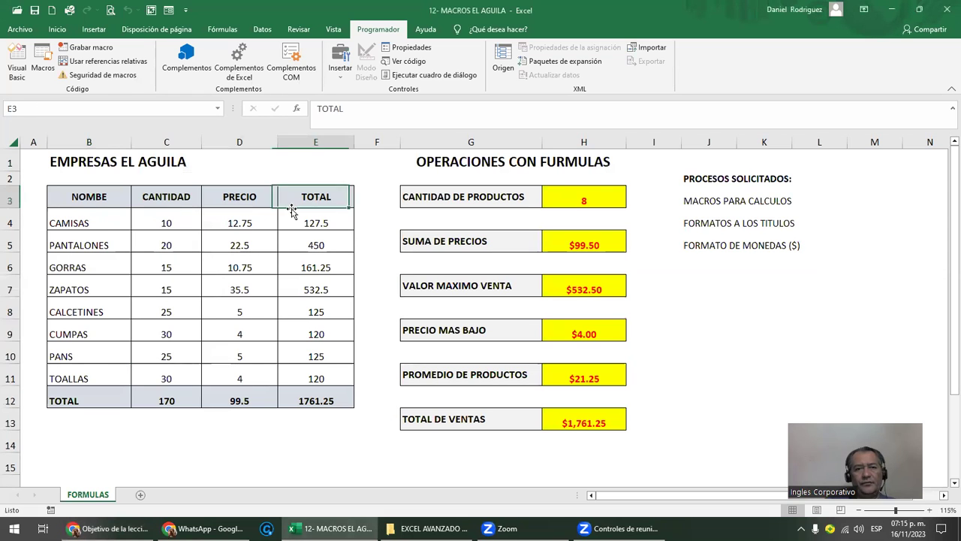
pyautogui.moveTo(251, 199); pyautogui.dragTo(311, 383)
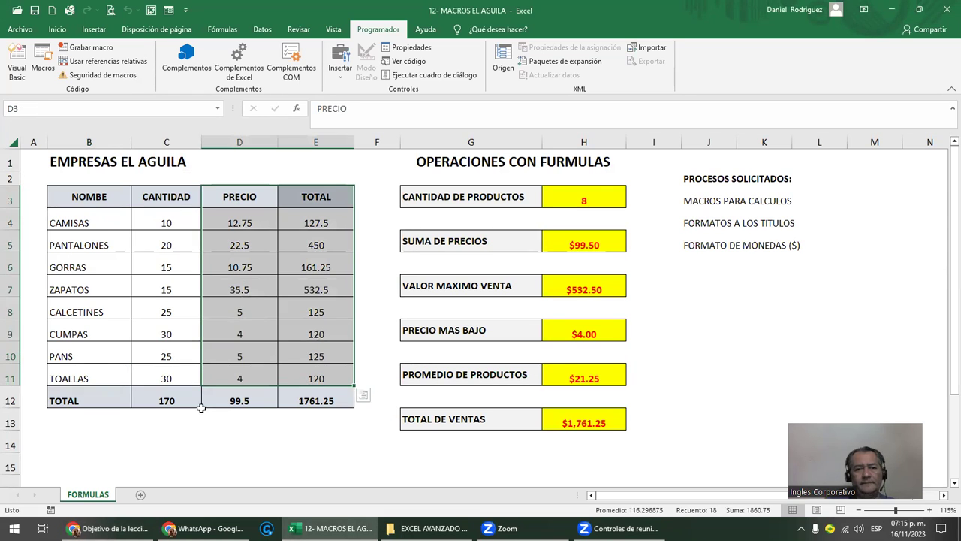
pyautogui.click(150, 399)
pyautogui.moveTo(100, 223); pyautogui.dragTo(118, 375)
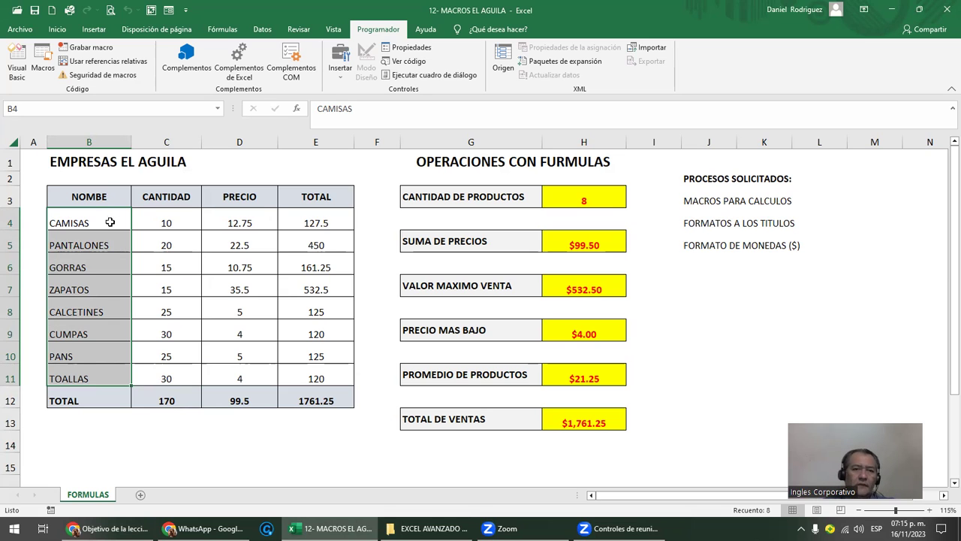
# - Examine the OPERACIONES CON FURMULAS heading and the CANTIDAD DE PRODUCTOS formula in H3, leaving it as it is
pyautogui.click(570, 205)
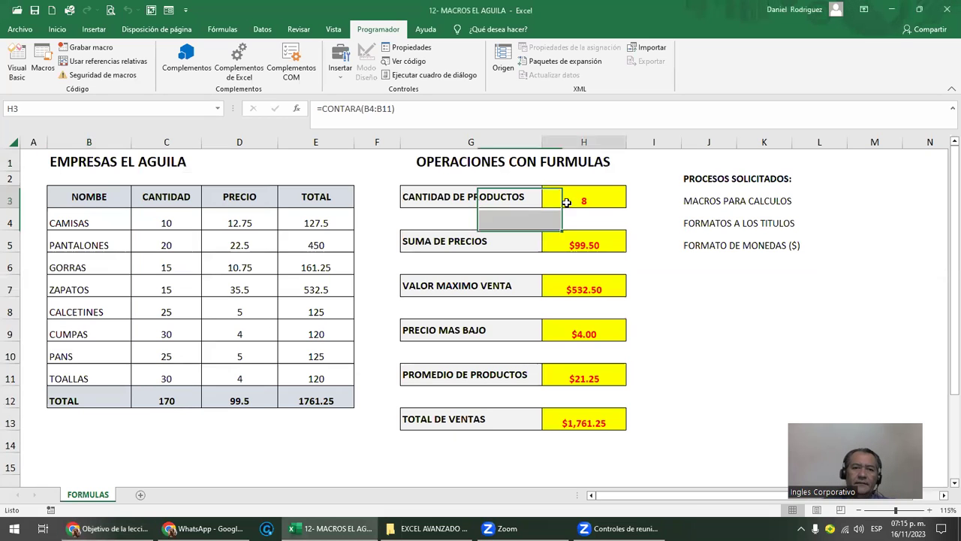
pyautogui.click(461, 161)
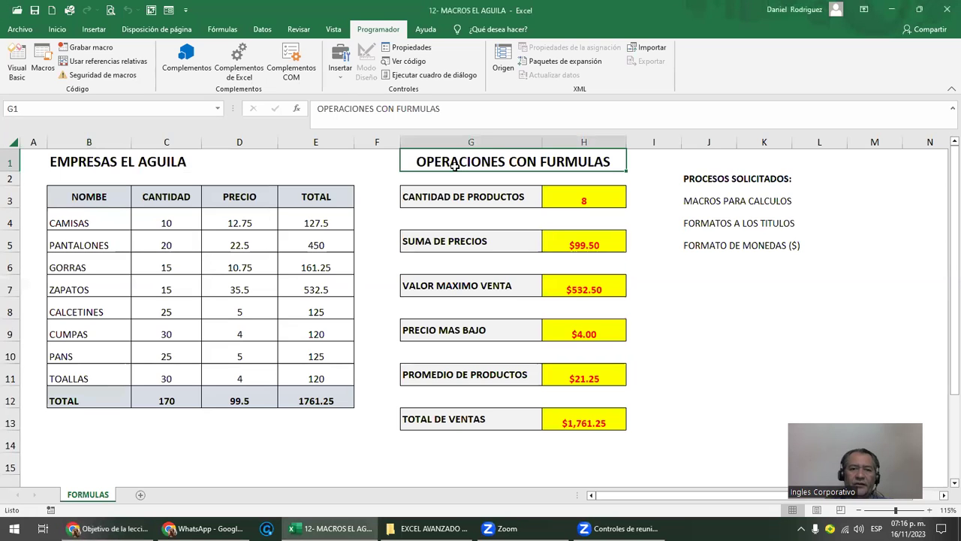
pyautogui.click(446, 200)
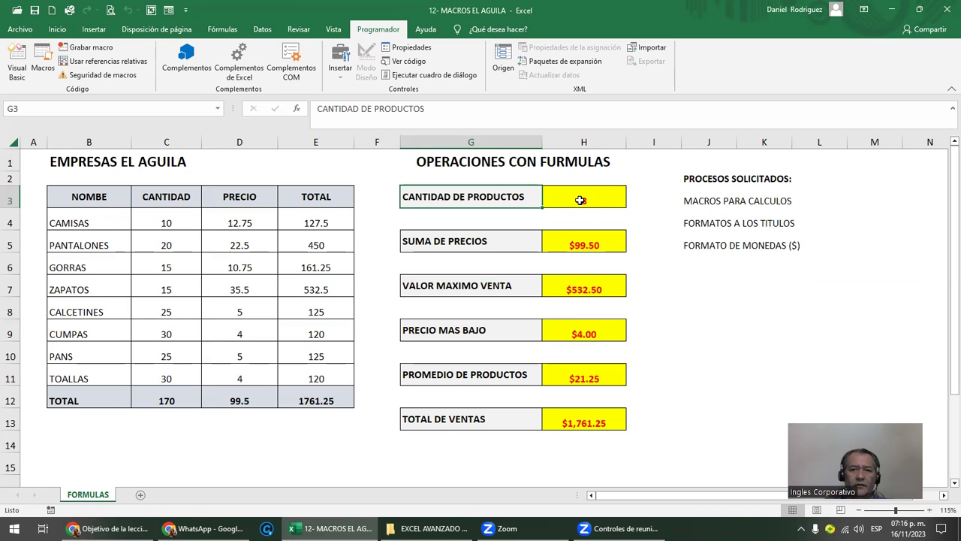
pyautogui.click(581, 200)
pyautogui.doubleClick(580, 199)
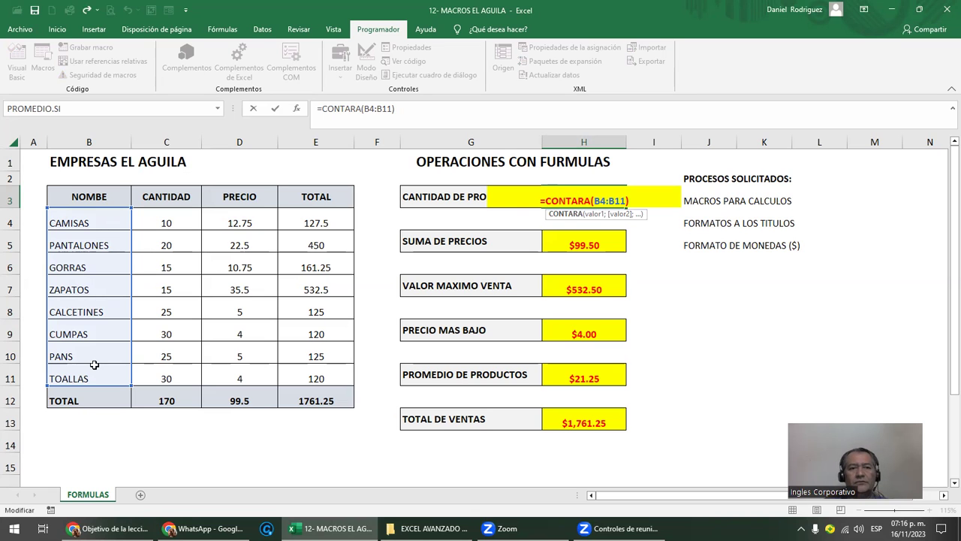
pyautogui.press('Return')
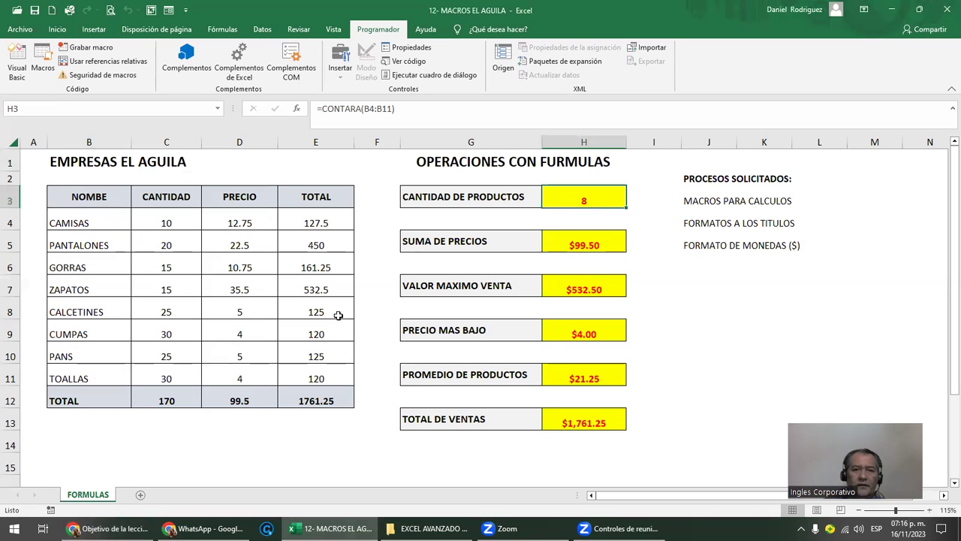
# - Inspect the formulas for SUMA DE PRECIOS, VALOR MAXIMO VENTA and PRECIO MAS BAJO in H5, H7 and H9 without altering them
pyautogui.doubleClick(582, 237)
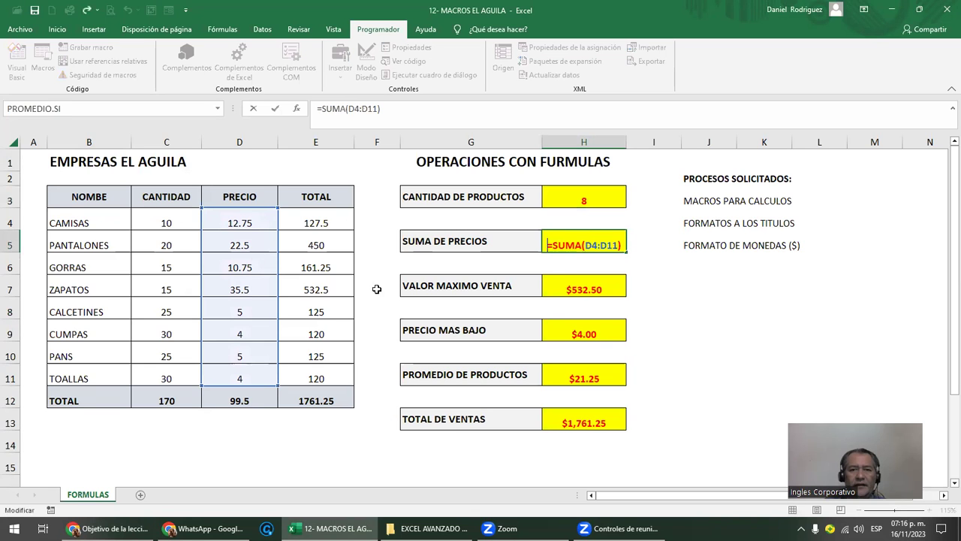
pyautogui.press('Return')
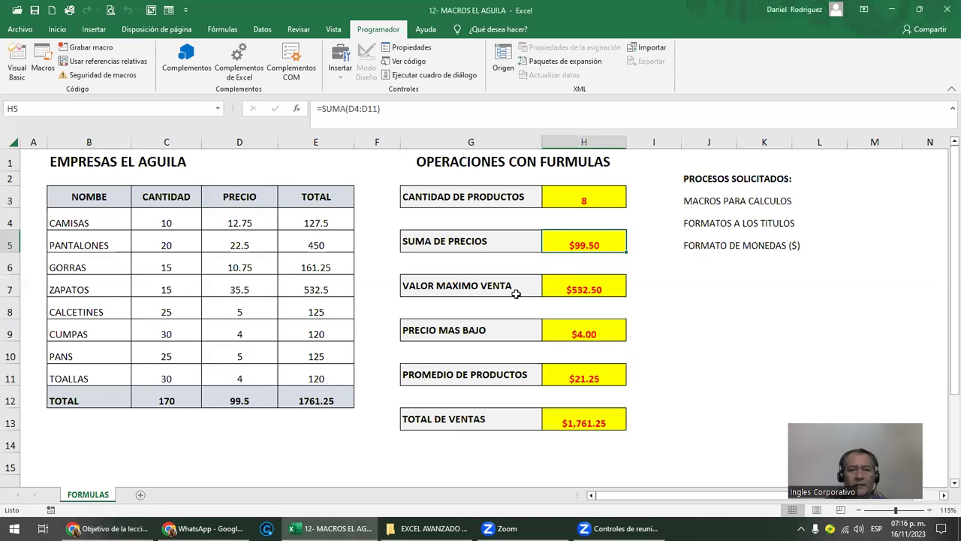
pyautogui.doubleClick(588, 283)
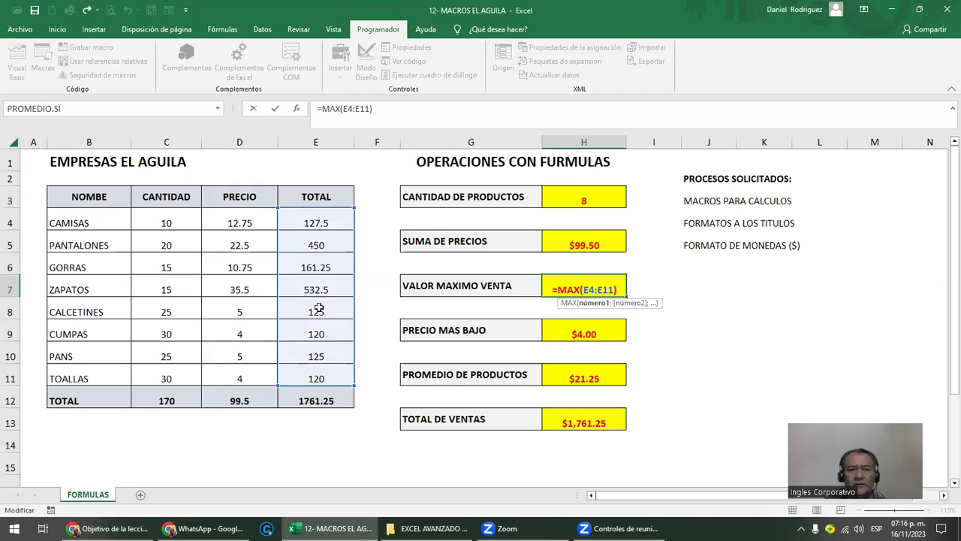
pyautogui.click(578, 332)
pyautogui.write('=MIN(D4:D11)')
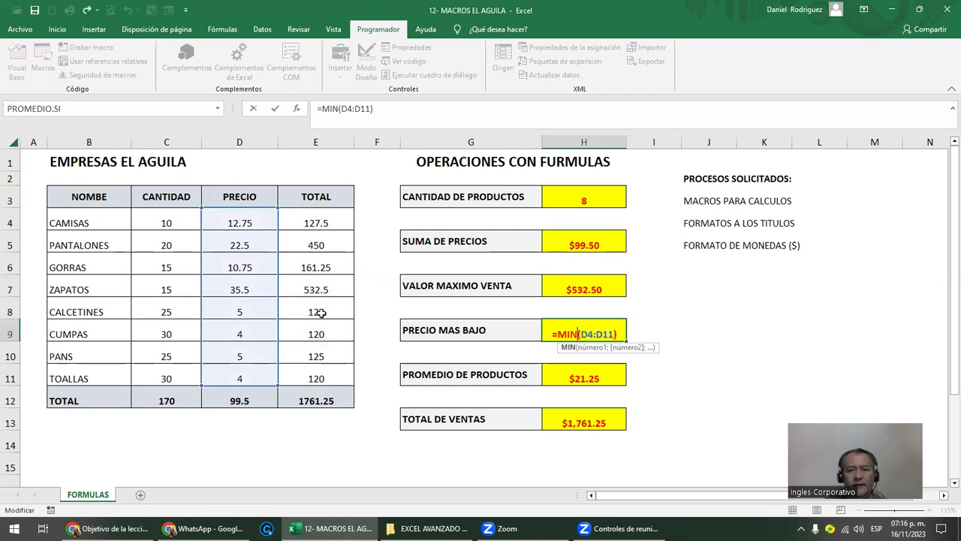
pyautogui.hotkey('ctrl', 'Return')
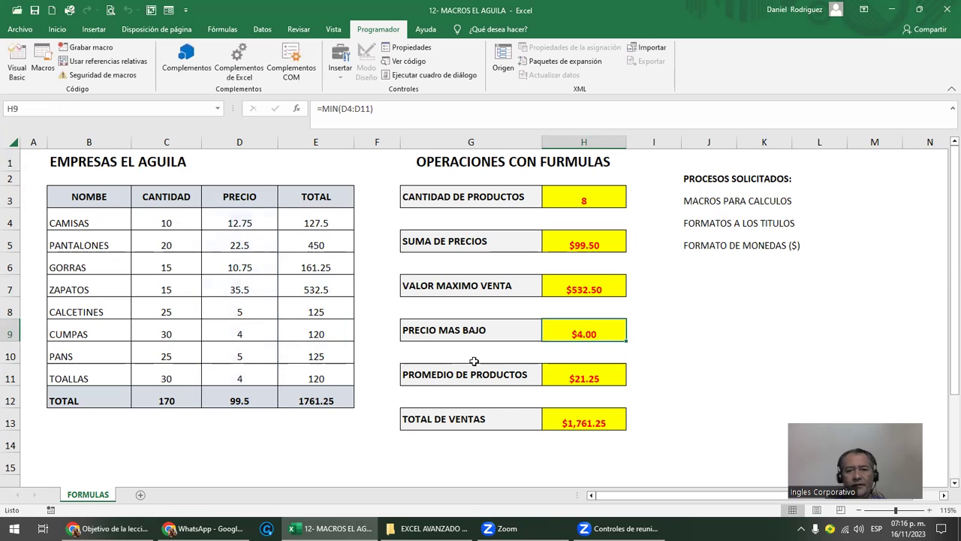
# - Inspect the PROMEDIO DE PRODUCTOS and TOTAL DE VENTAS formulas in H11 and H13, checking the CANTIDAD values used for the average
pyautogui.doubleClick(586, 380)
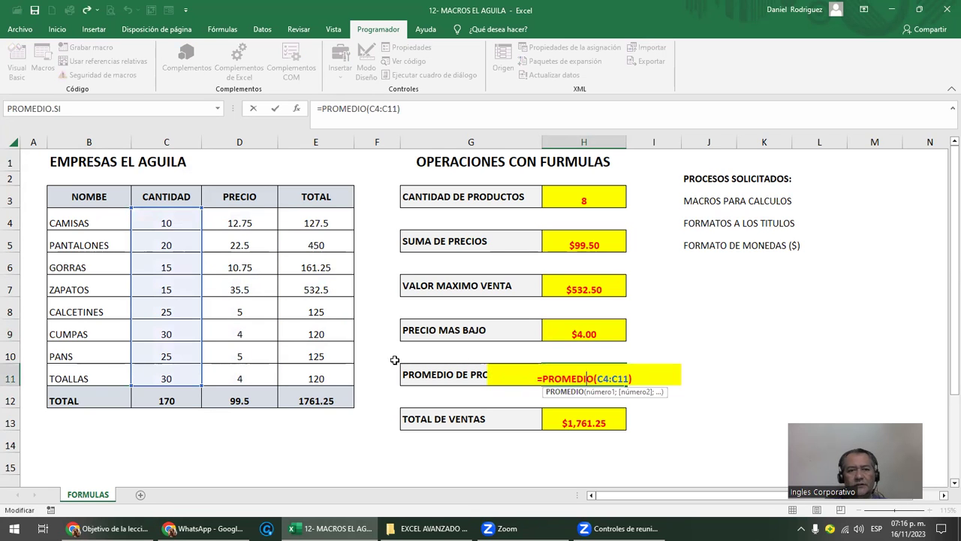
pyautogui.hotkey('ctrl', 'Return')
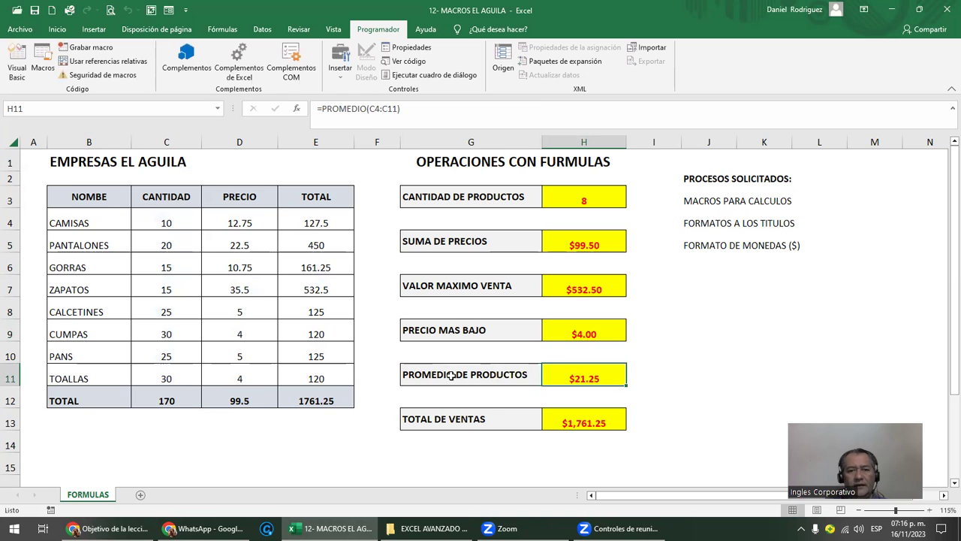
pyautogui.click(458, 379)
pyautogui.doubleClick(516, 383)
pyautogui.press('Escape')
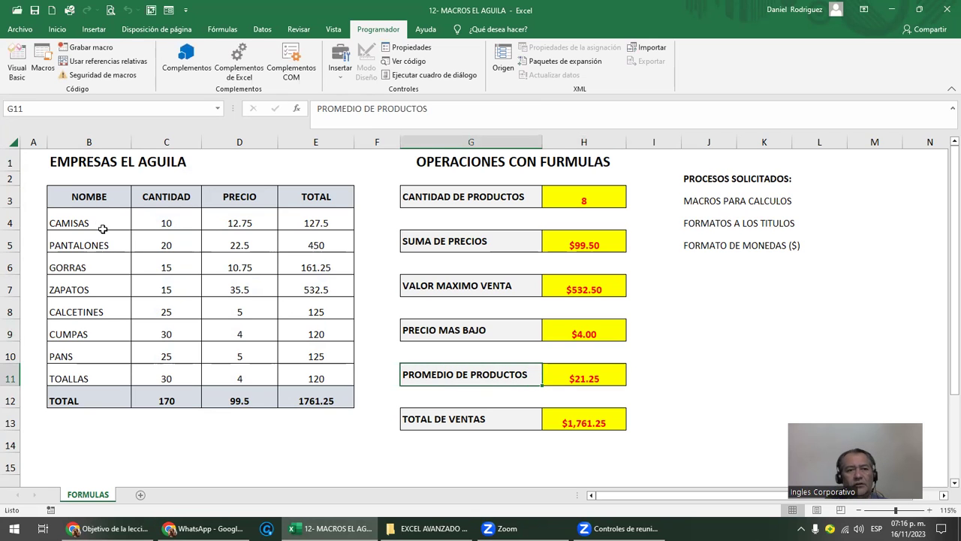
pyautogui.moveTo(178, 218); pyautogui.dragTo(176, 356)
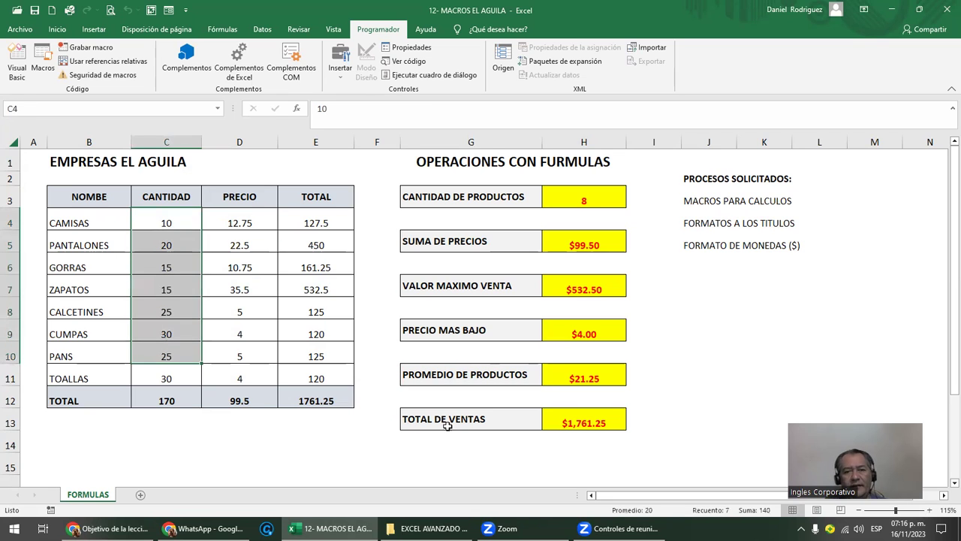
pyautogui.doubleClick(585, 423)
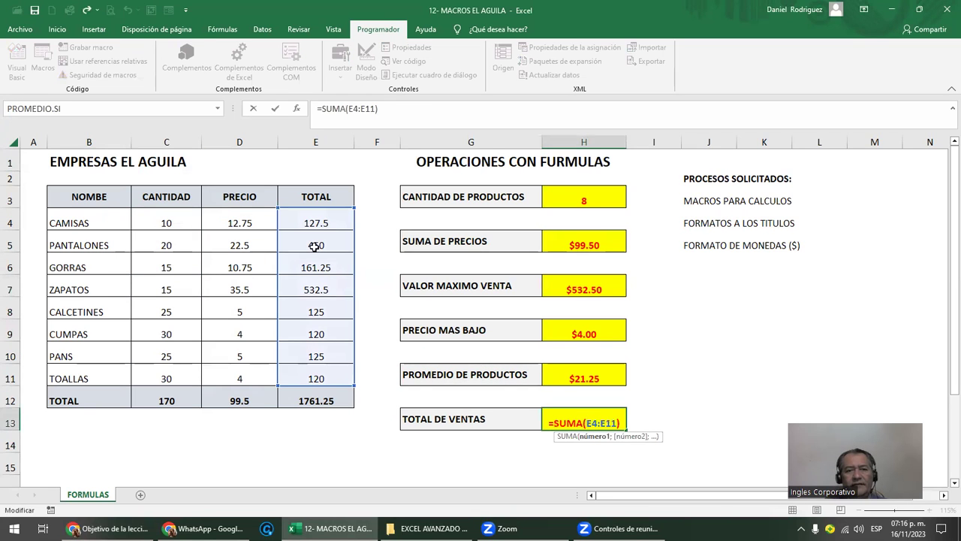
pyautogui.press('Return')
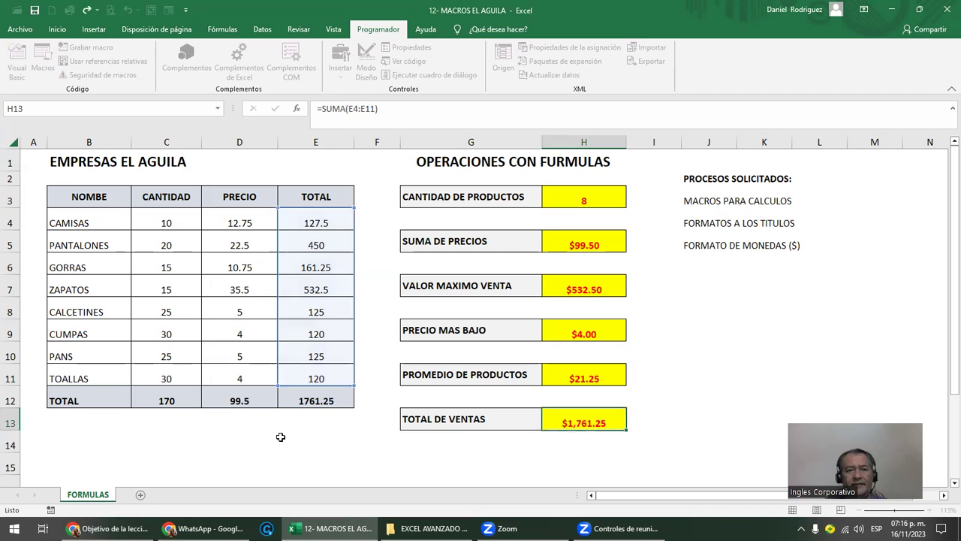
# - Review the operation labels in column G, the PROCESOS SOLICITADOS list and the CANTIDAD DE PRODUCTOS result cell
pyautogui.click(311, 458)
pyautogui.moveTo(462, 202); pyautogui.dragTo(489, 443)
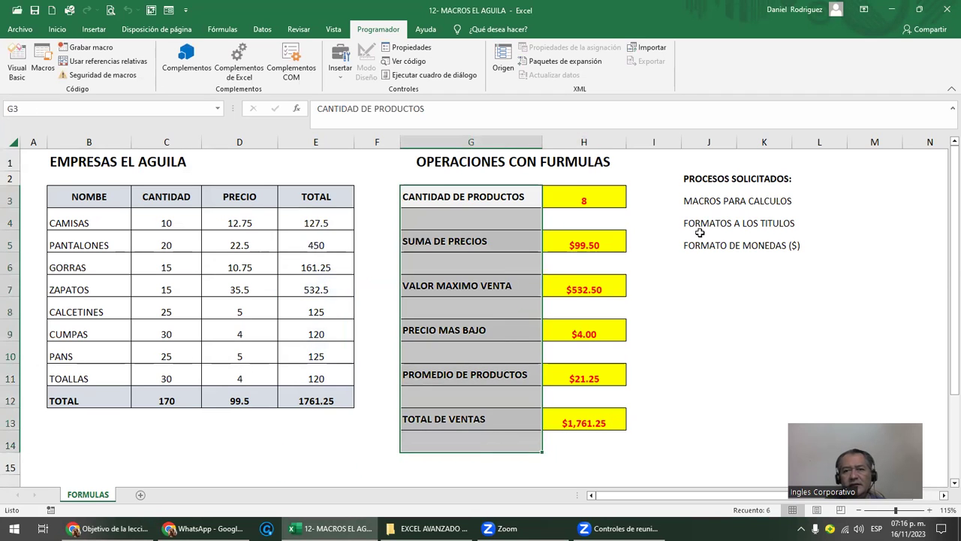
pyautogui.click(702, 177)
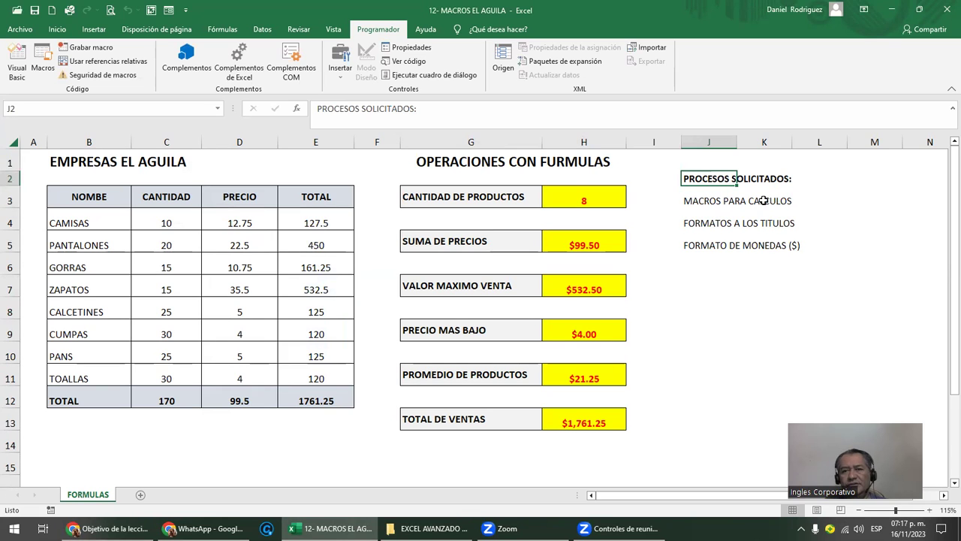
pyautogui.click(608, 202)
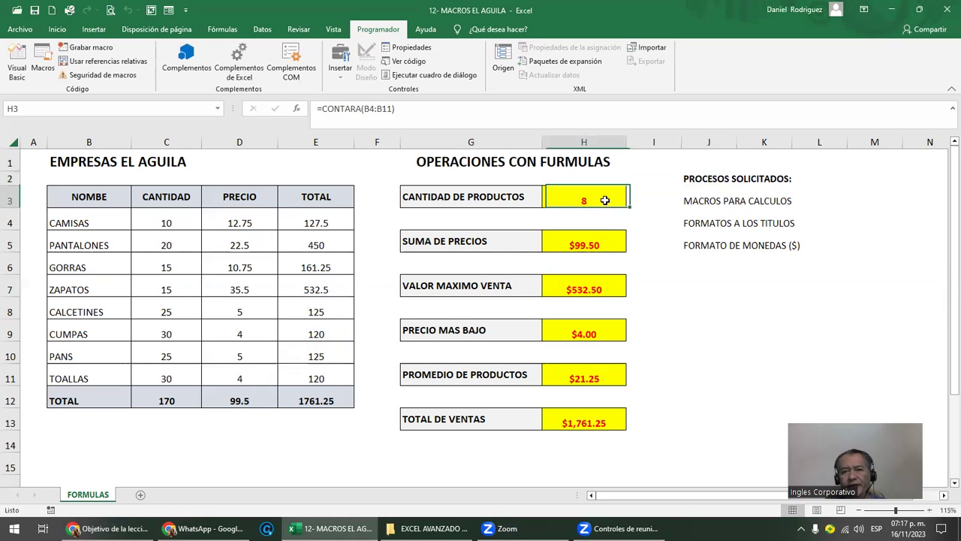
# - Clear the formulas from the result cells H3:H13 of the operations section, after checking the CANTIDAD DE PRODUCTOS formula
pyautogui.doubleClick(582, 209)
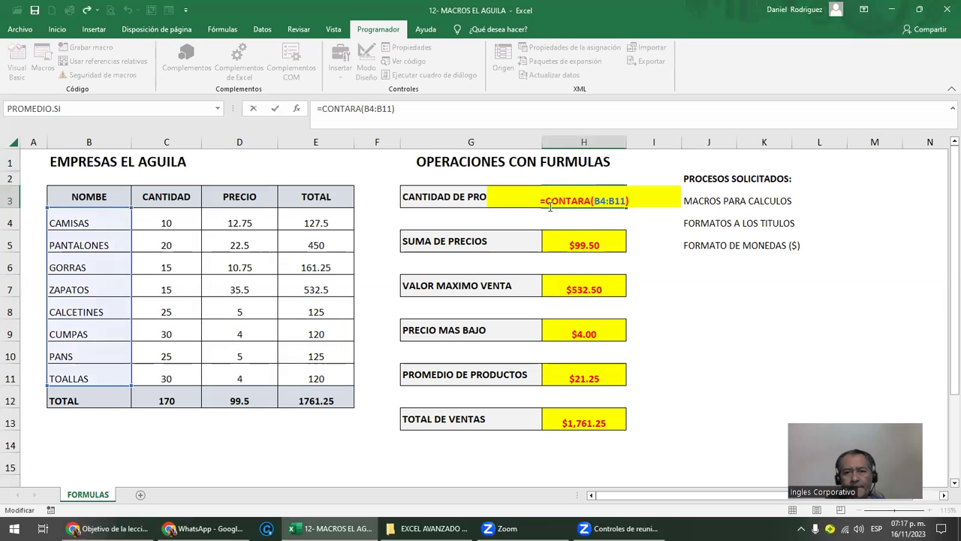
pyautogui.press('Escape')
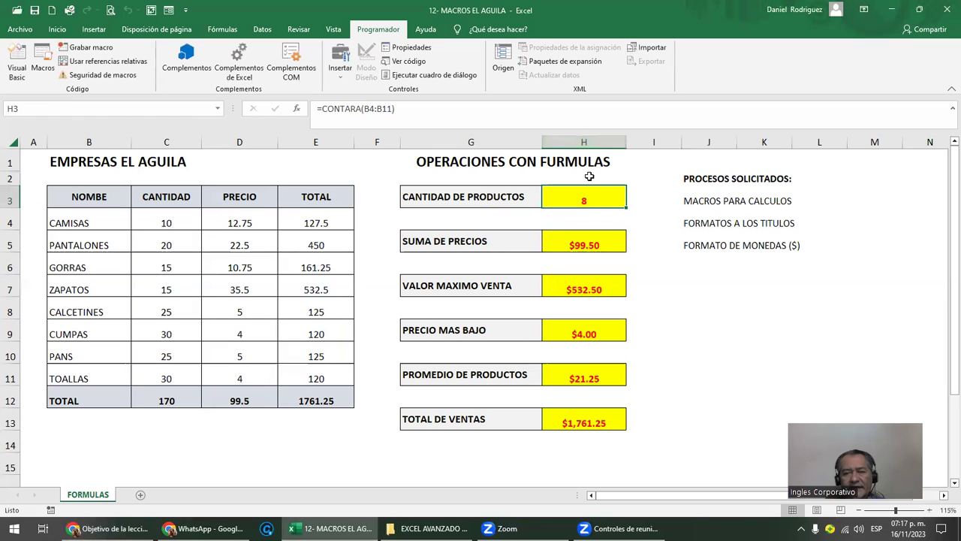
pyautogui.moveTo(593, 195); pyautogui.dragTo(618, 415)
pyautogui.press('Delete')
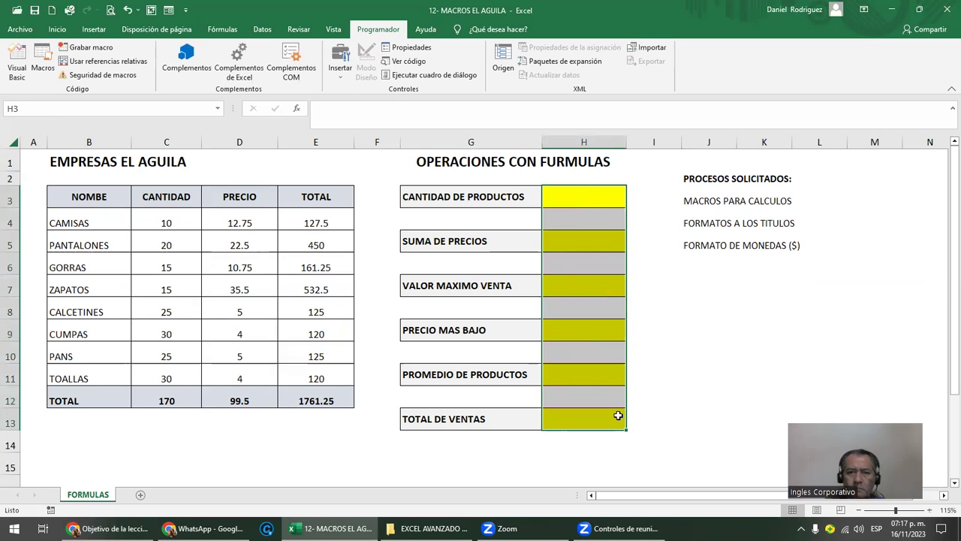
pyautogui.click(687, 376)
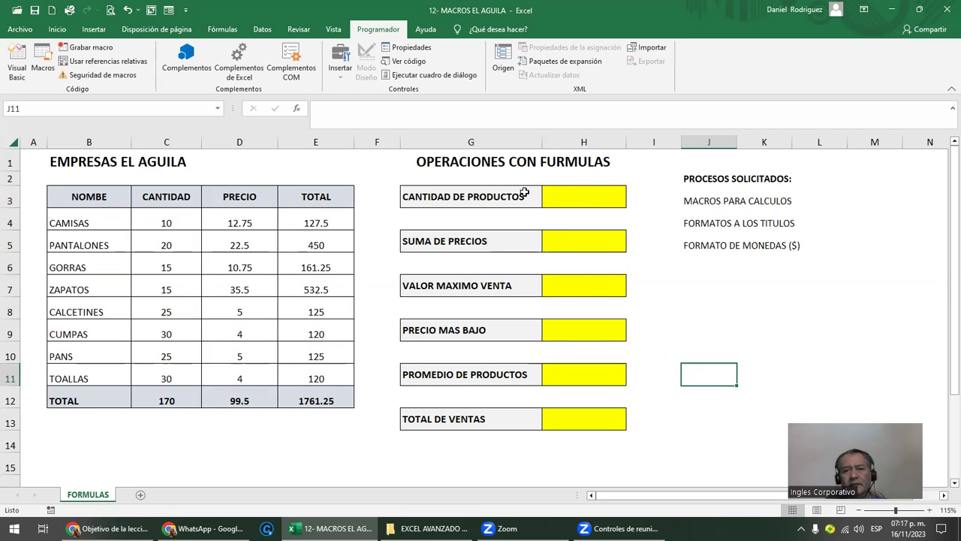
# - Review the operation labels in column G together with their result cells in H3:H13
pyautogui.click(583, 193)
pyautogui.moveTo(450, 194); pyautogui.dragTo(586, 195)
pyautogui.moveTo(457, 242); pyautogui.dragTo(556, 242)
pyautogui.moveTo(479, 284); pyautogui.dragTo(571, 287)
pyautogui.moveTo(584, 196); pyautogui.dragTo(610, 437)
pyautogui.click(696, 413)
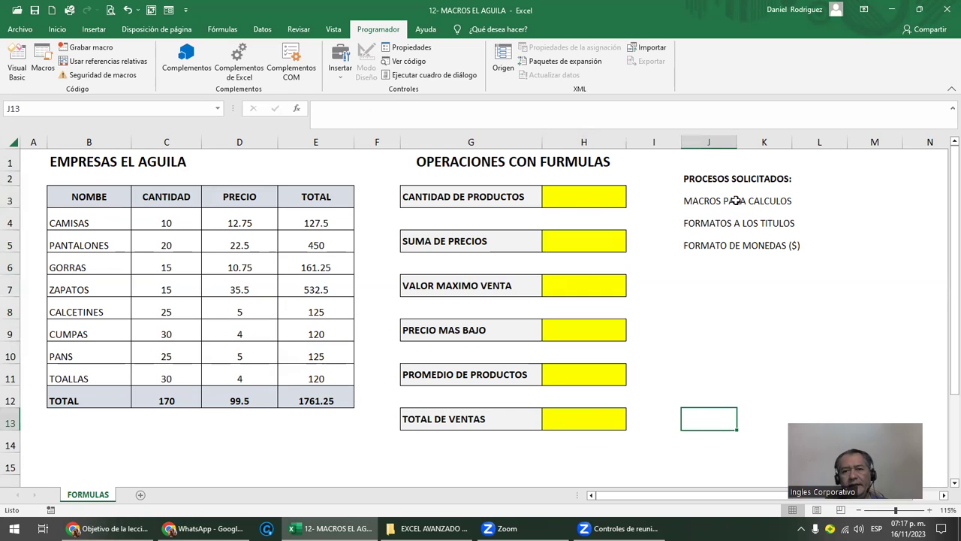
pyautogui.click(598, 203)
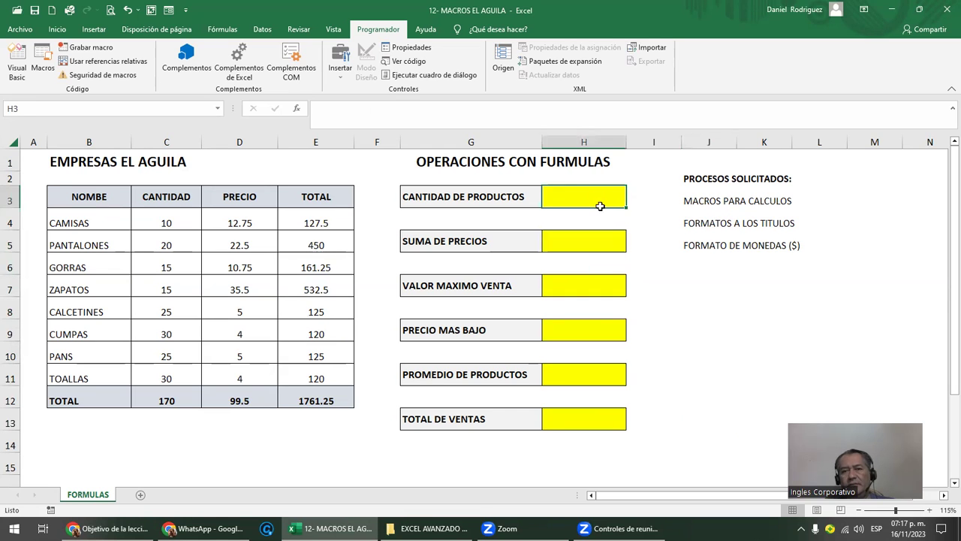
# - Remove the fill colour and bold from the heading row B3:E3 and the TOTAL row B12:E12
pyautogui.click(705, 224)
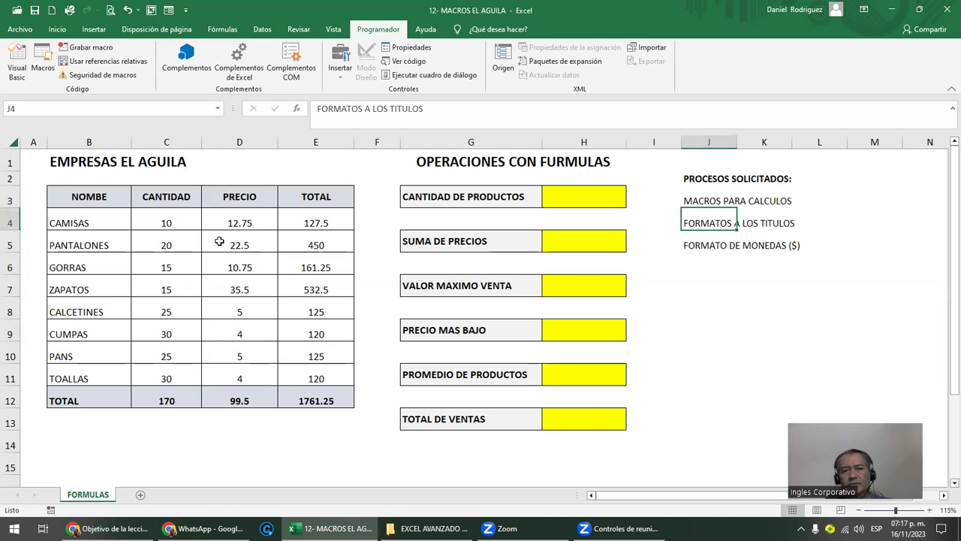
pyautogui.moveTo(88, 198); pyautogui.dragTo(317, 197)
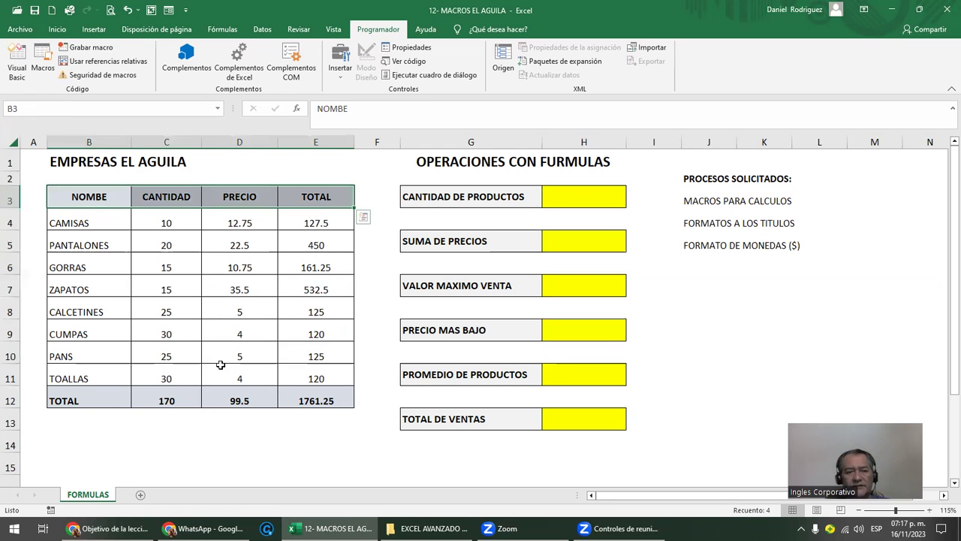
pyautogui.moveTo(84, 397); pyautogui.dragTo(321, 395)
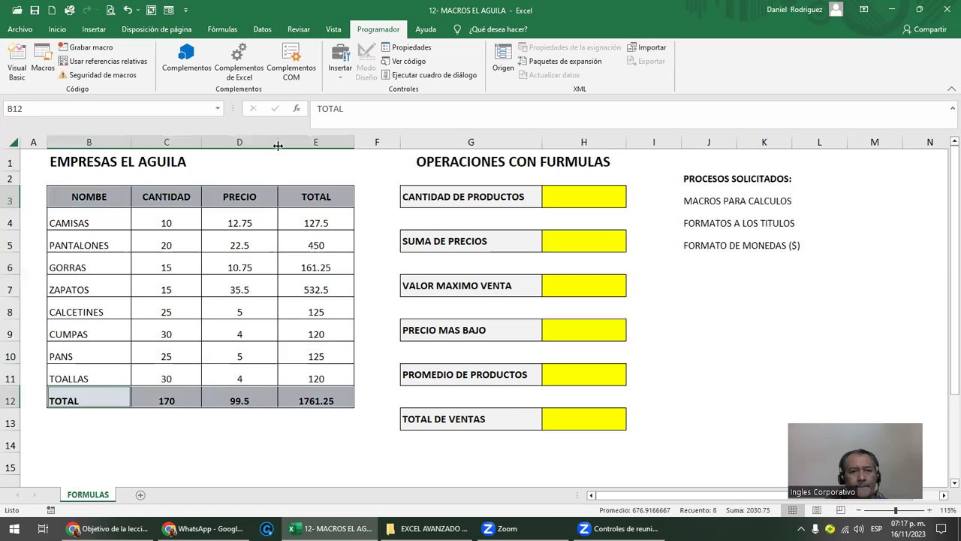
pyautogui.click(56, 30)
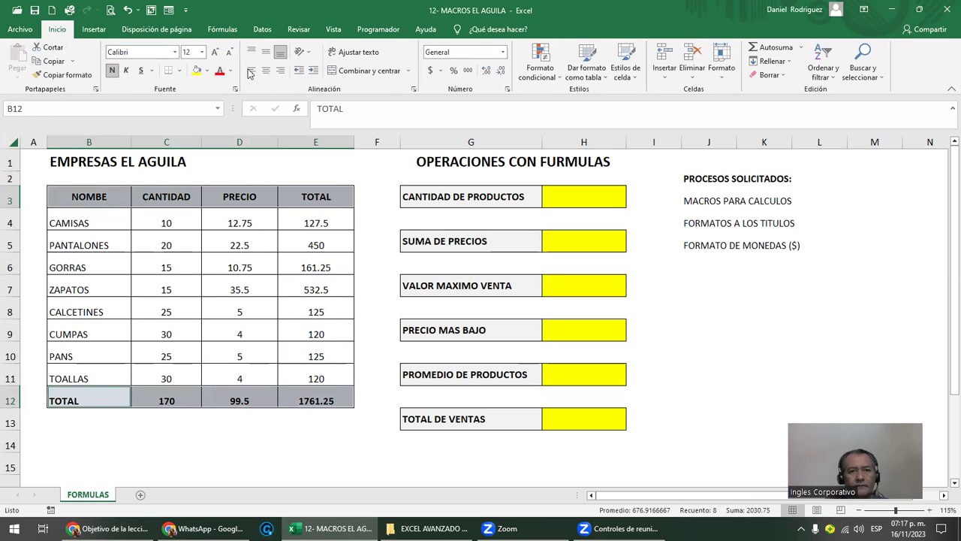
pyautogui.click(207, 71)
pyautogui.click(199, 105)
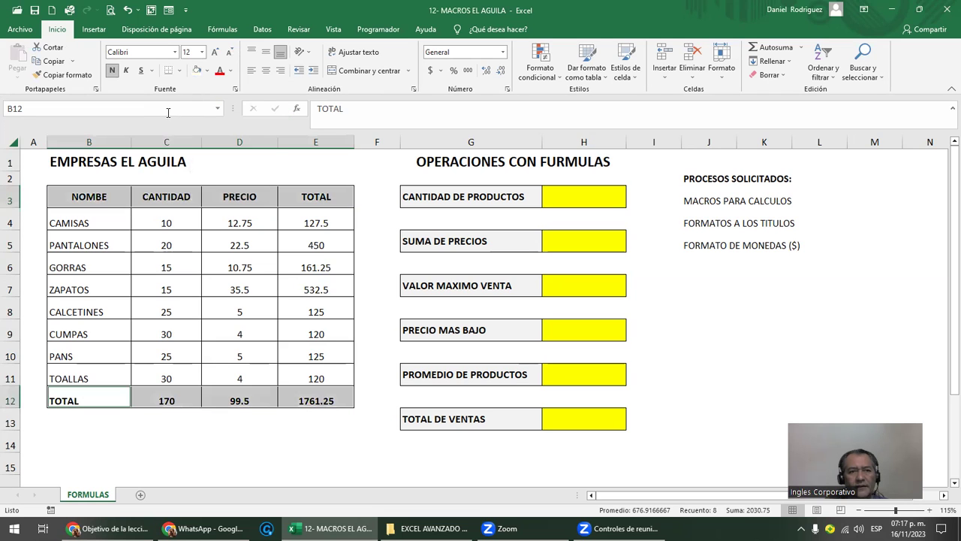
pyautogui.click(112, 70)
pyautogui.click(184, 448)
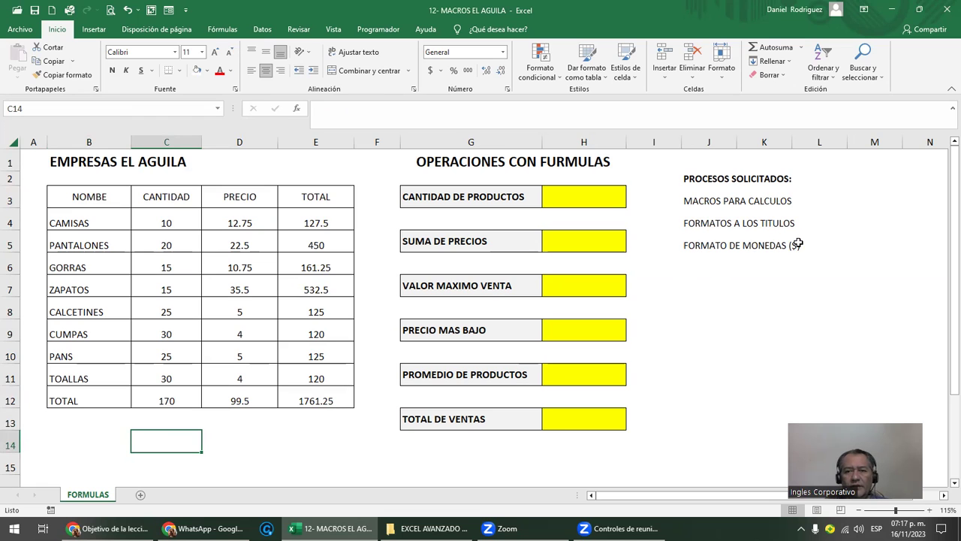
# - Correct the third requested process in J5 to FORMATO DE MONEDA ($)
pyautogui.click(735, 251)
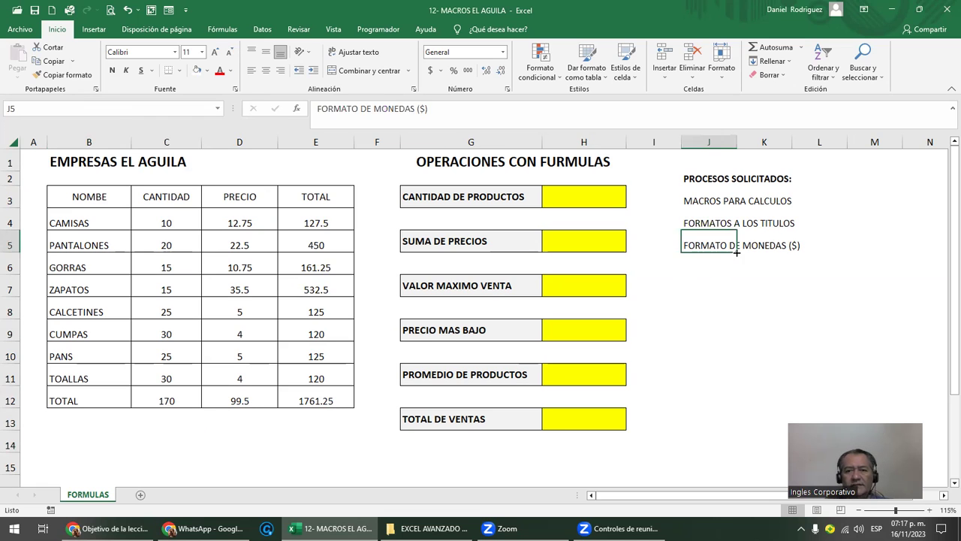
pyautogui.press('F2')
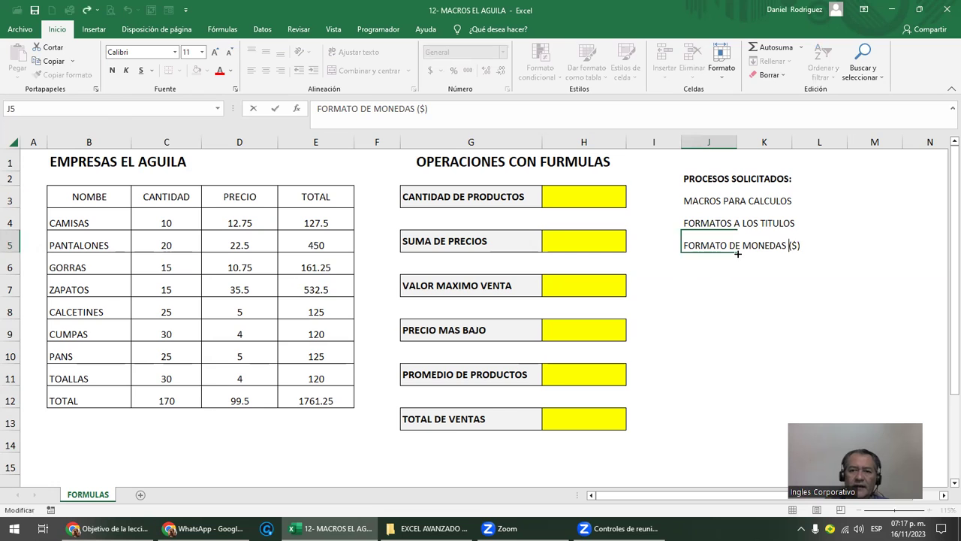
pyautogui.press('BackSpace')
pyautogui.press('Return')
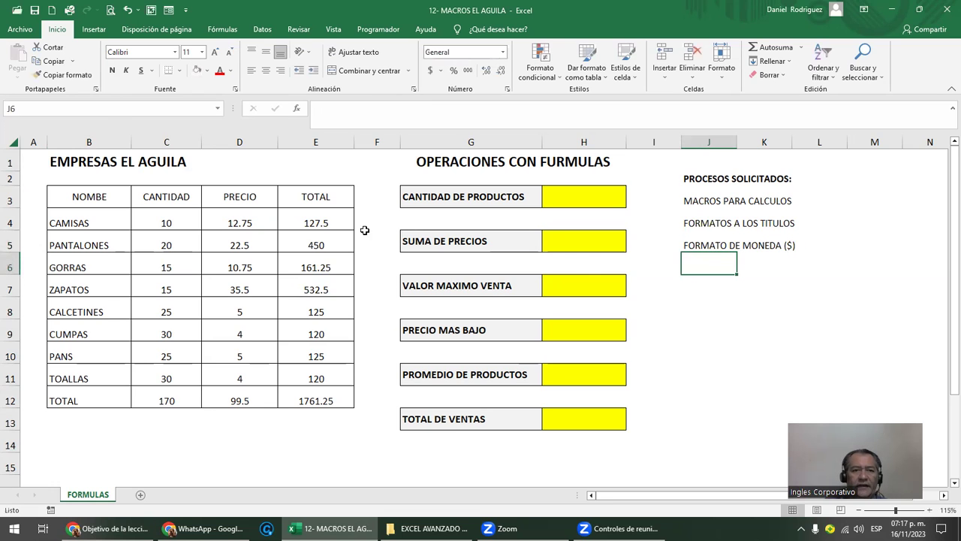
# - Review the PRECIO and TOTAL values, the MACROS PARA CALCULOS request and the CANTIDAD DE PRODUCTOS label with its result cell
pyautogui.moveTo(233, 214); pyautogui.dragTo(317, 384)
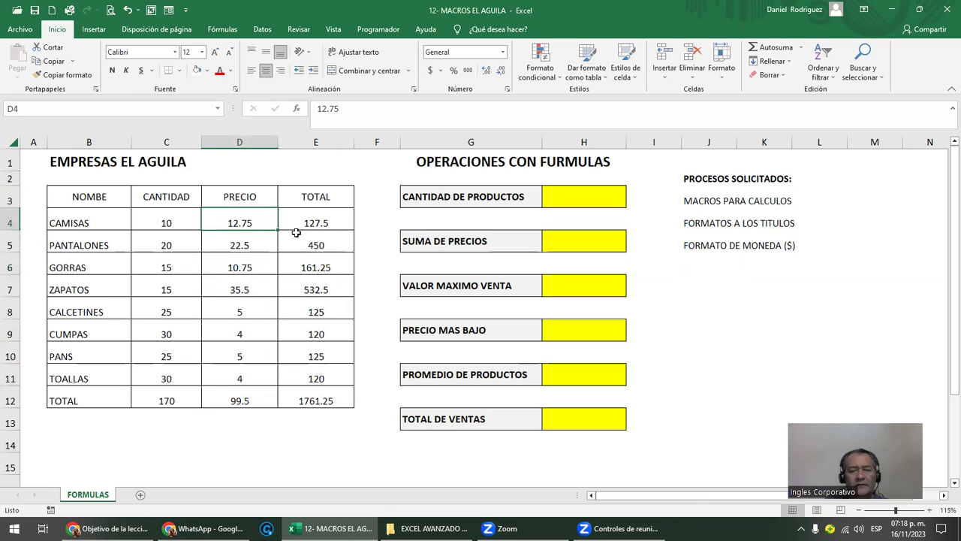
pyautogui.click(74, 177)
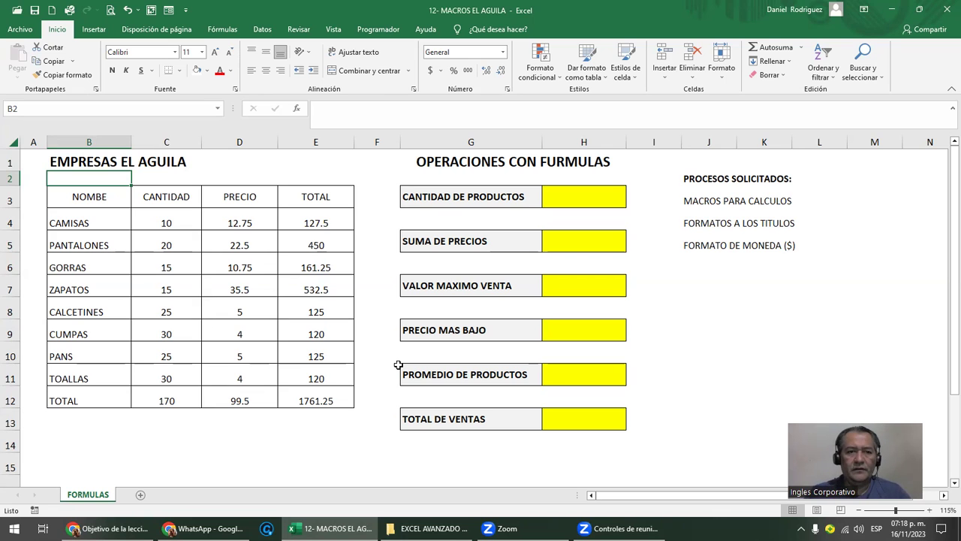
pyautogui.click(379, 30)
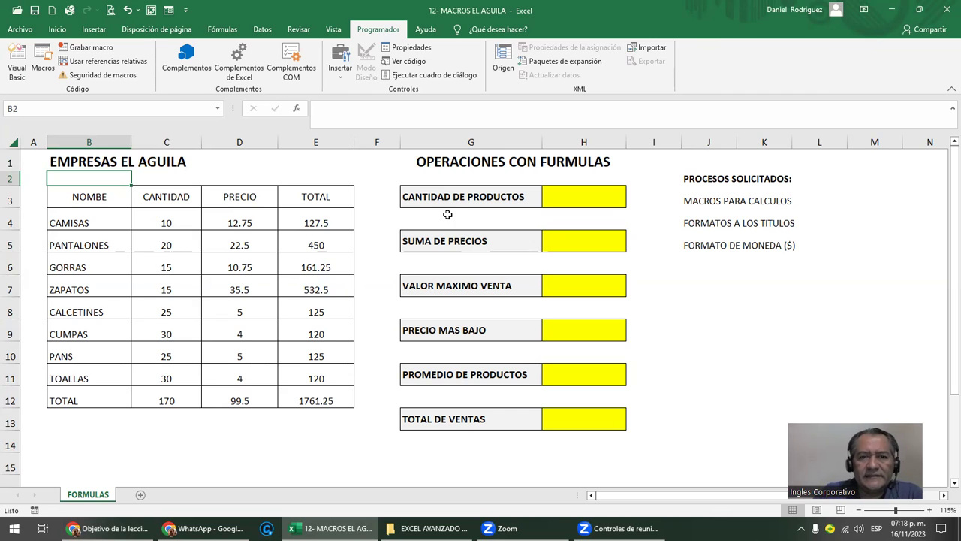
pyautogui.moveTo(686, 202); pyautogui.dragTo(778, 202)
pyautogui.click(574, 198)
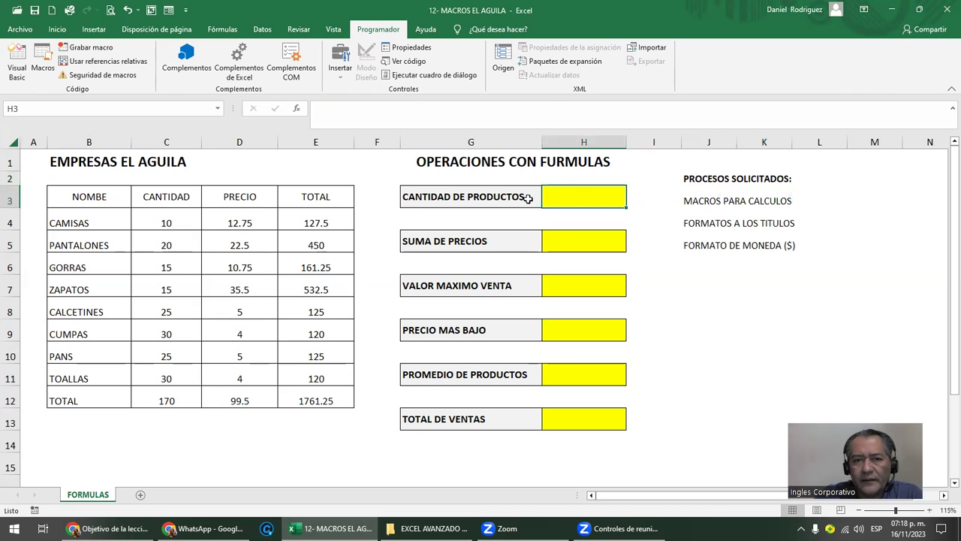
pyautogui.click(481, 193)
pyautogui.click(564, 201)
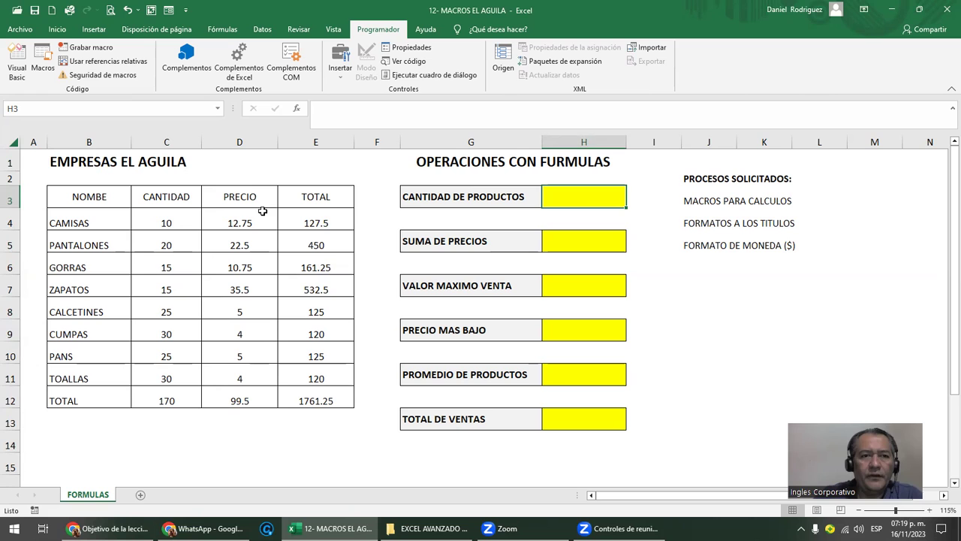
# - Apply a red font colour to the table headings in B3:E3
pyautogui.moveTo(80, 196); pyautogui.dragTo(313, 195)
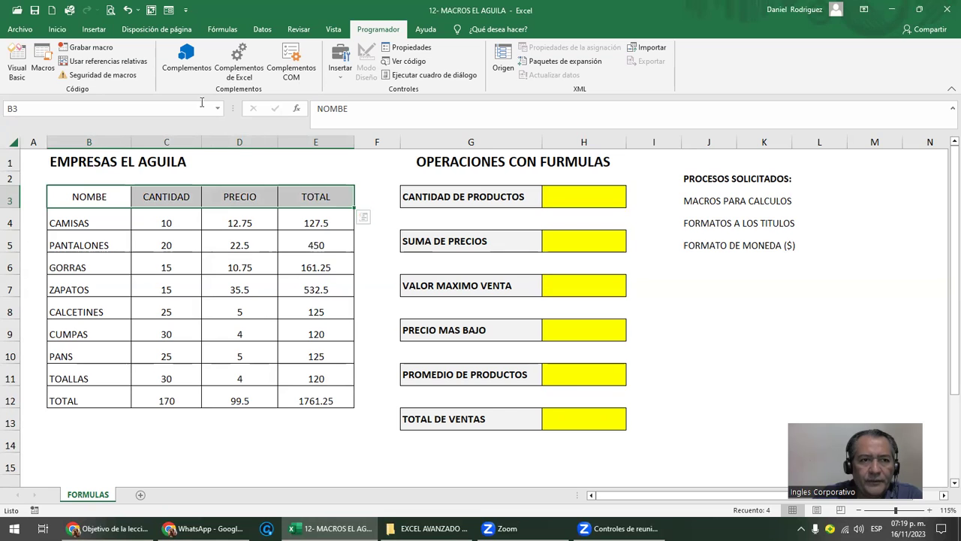
pyautogui.click(63, 32)
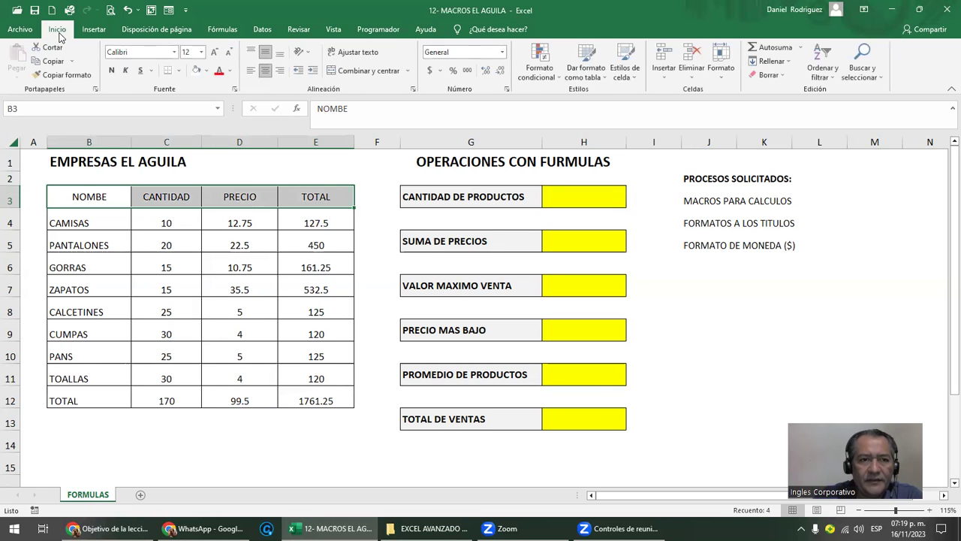
pyautogui.click(220, 75)
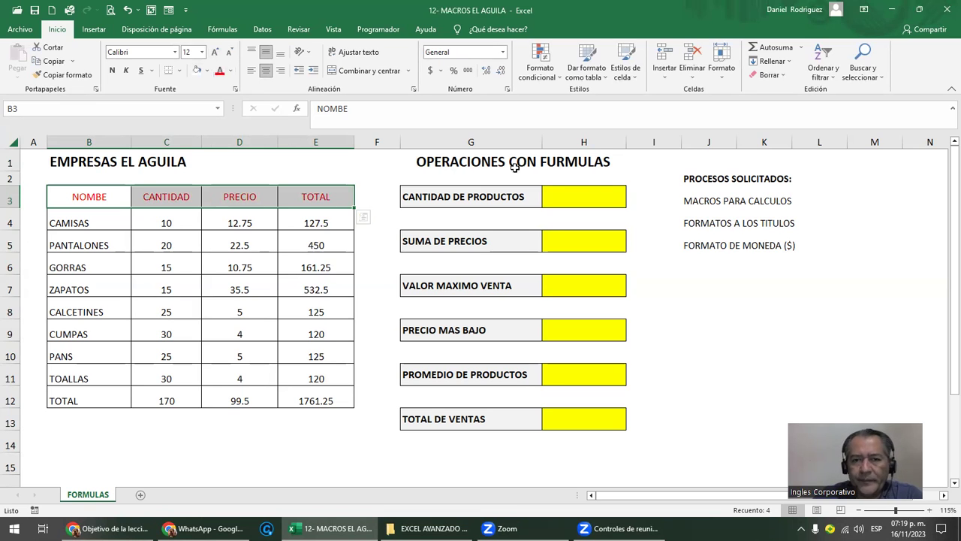
pyautogui.click(263, 30)
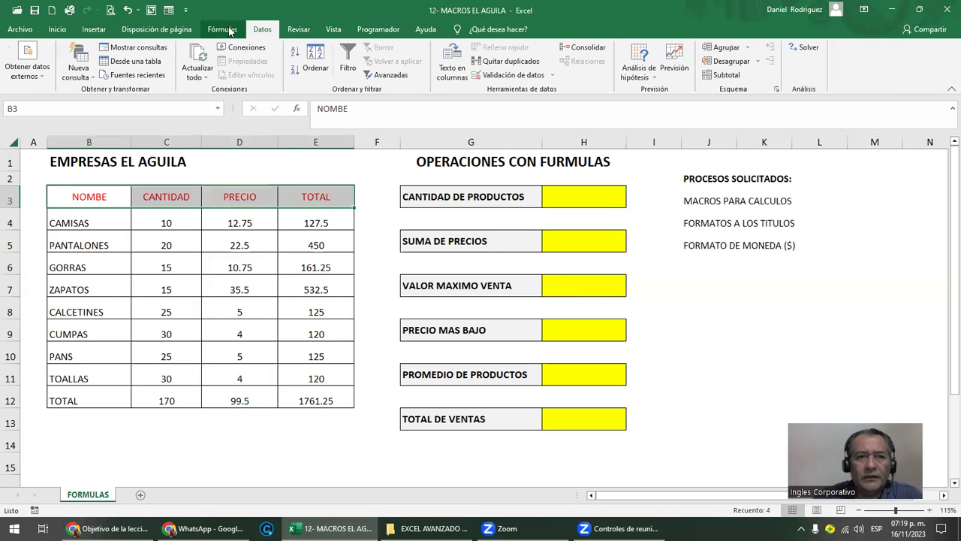
pyautogui.click(227, 30)
pyautogui.click(181, 32)
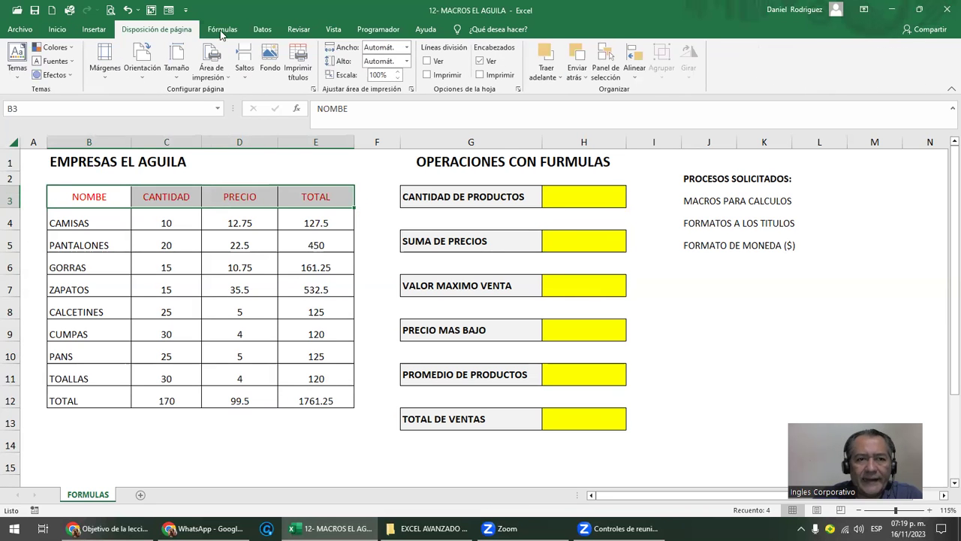
pyautogui.click(262, 31)
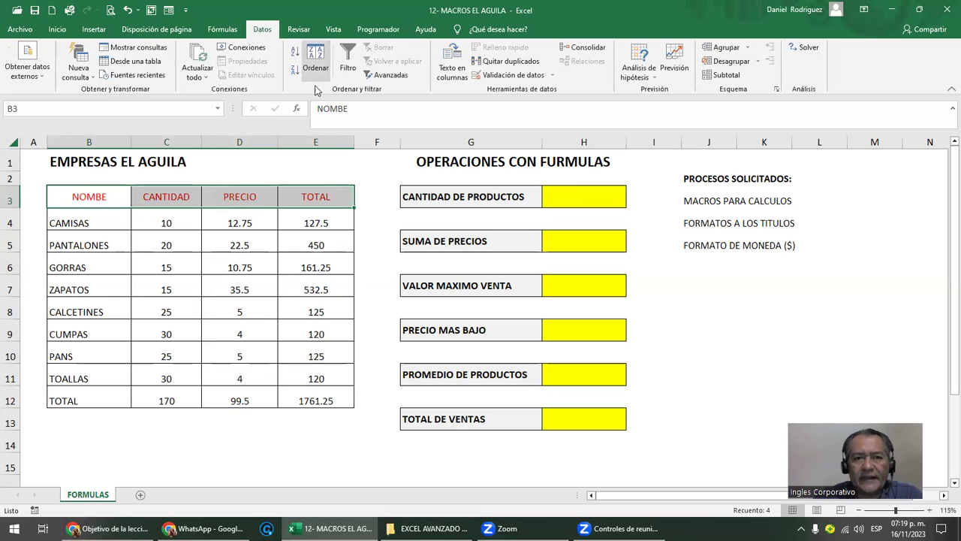
# - Undo the red font colour on the table headings
pyautogui.click(377, 163)
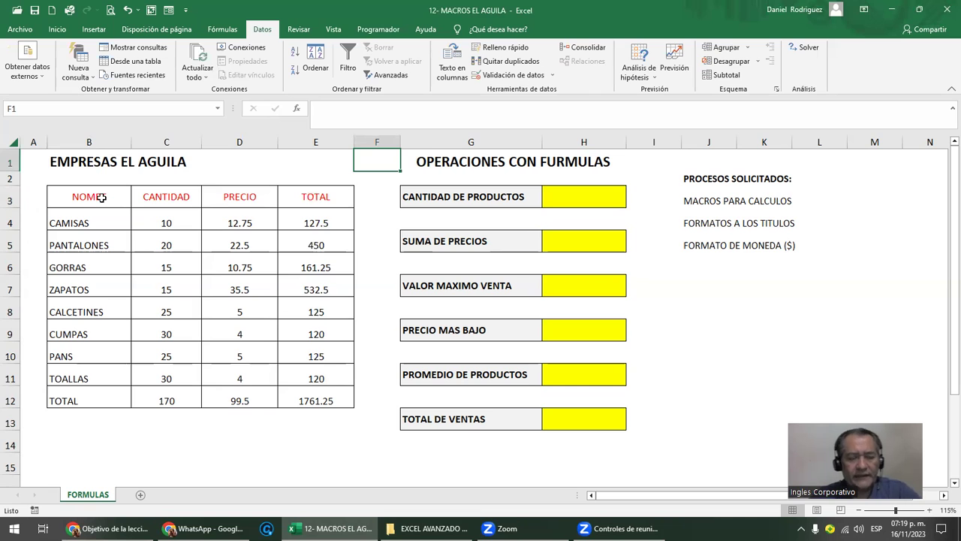
pyautogui.hotkey('ctrl', 'z')
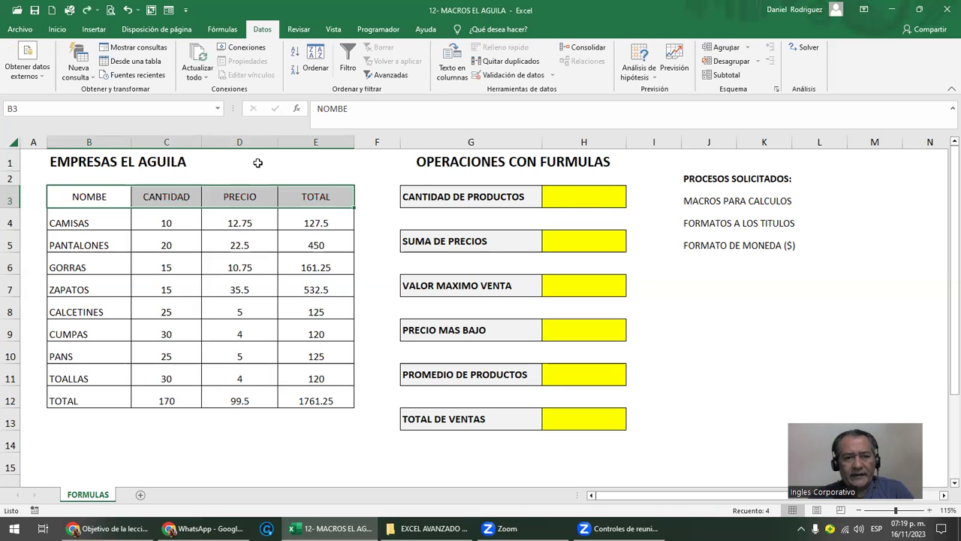
pyautogui.click(258, 161)
pyautogui.click(308, 174)
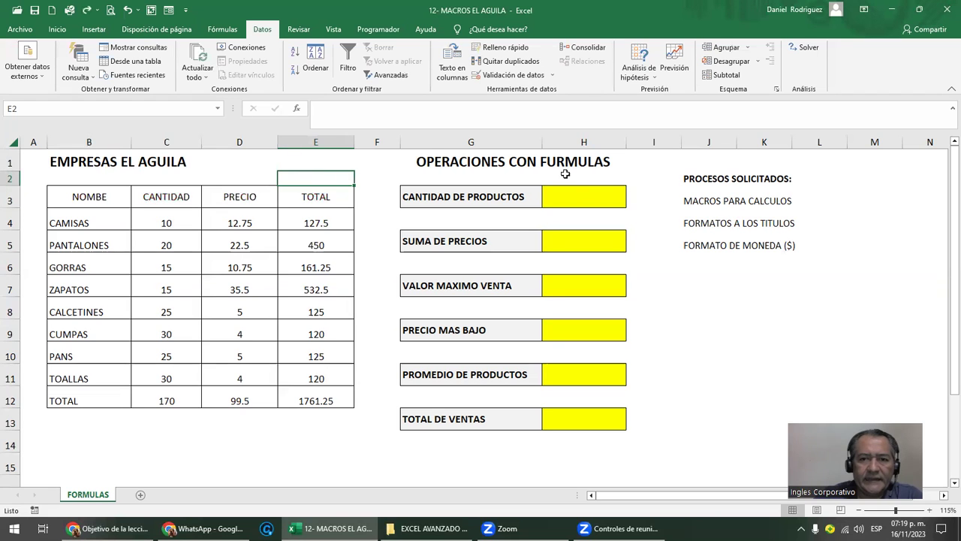
# - Review the PRECIO and TOTAL columns in relation to the requested FORMATO DE MONEDA ($)
pyautogui.click(728, 267)
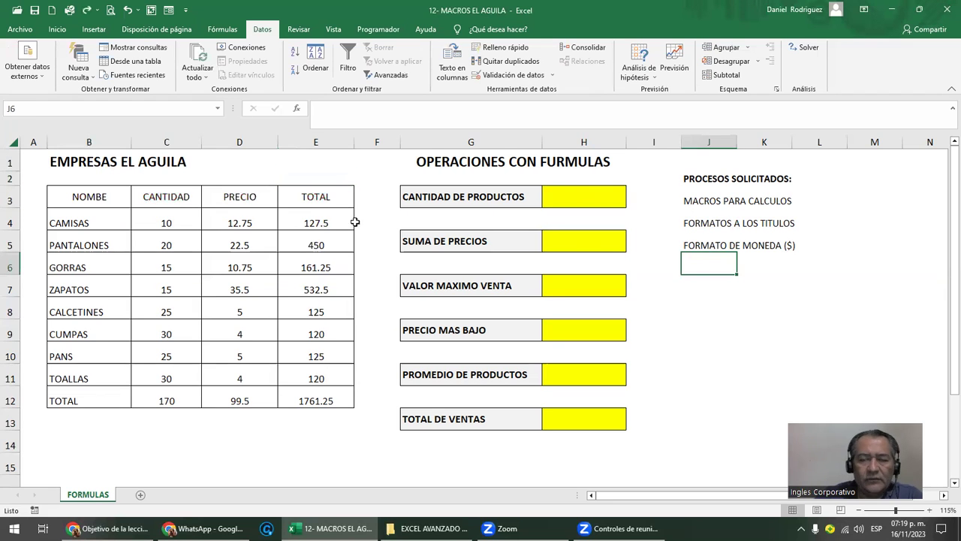
pyautogui.click(231, 196)
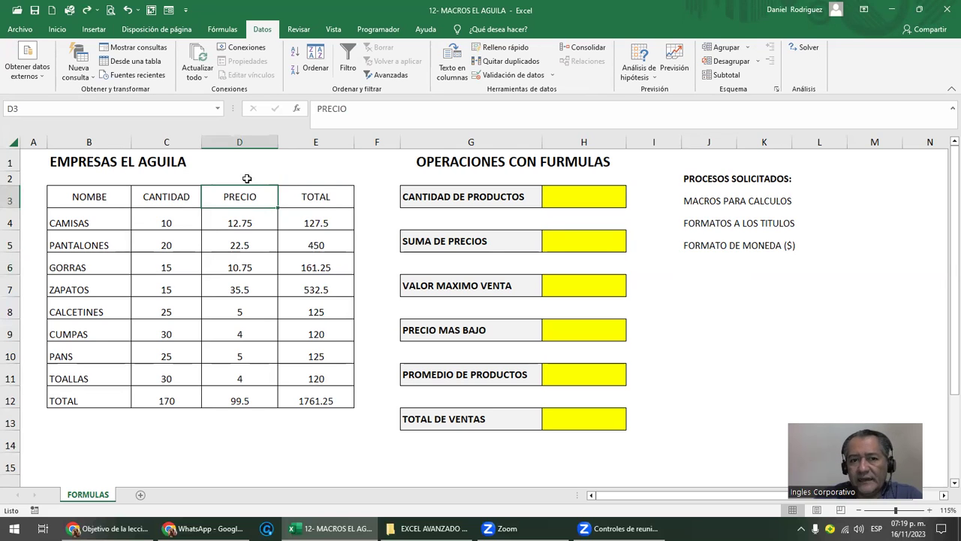
pyautogui.click(306, 203)
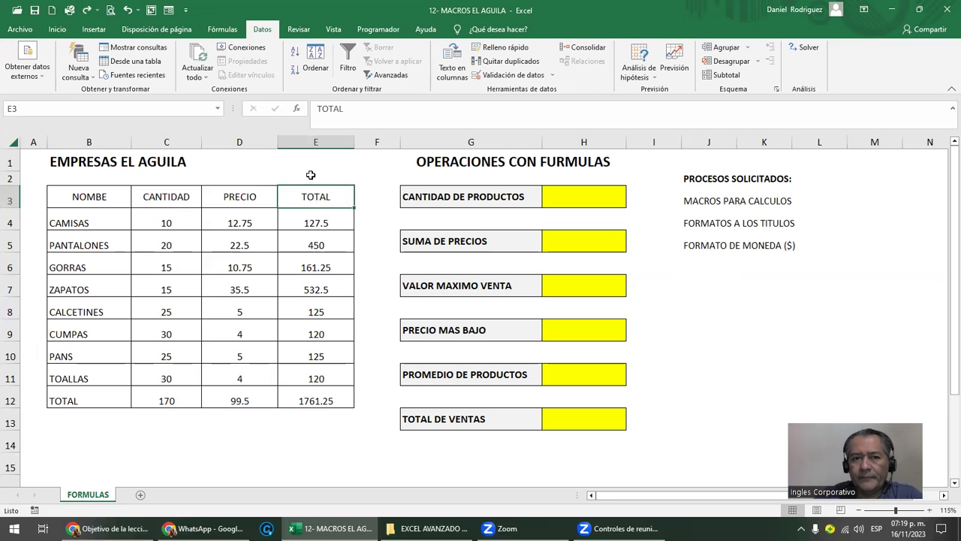
pyautogui.click(237, 200)
pyautogui.click(308, 199)
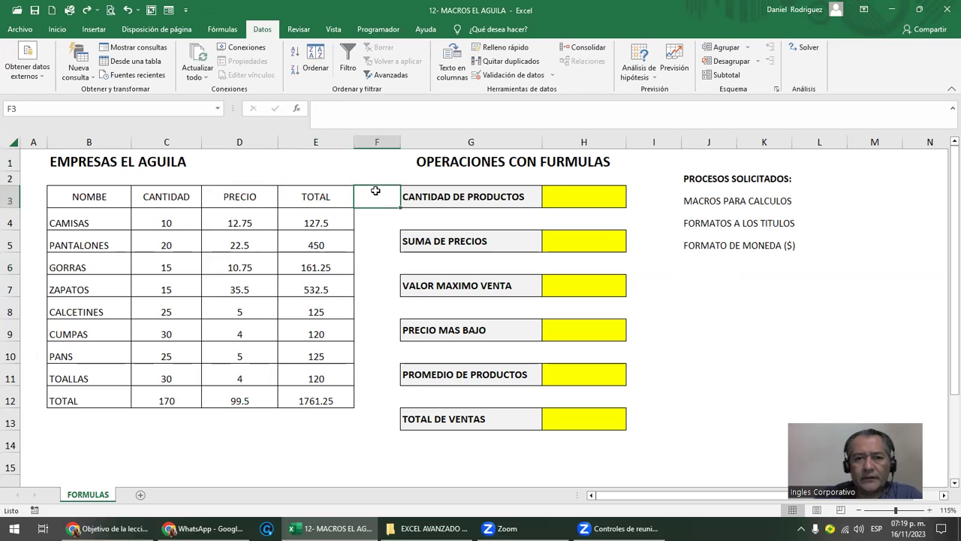
pyautogui.moveTo(223, 163); pyautogui.dragTo(344, 383)
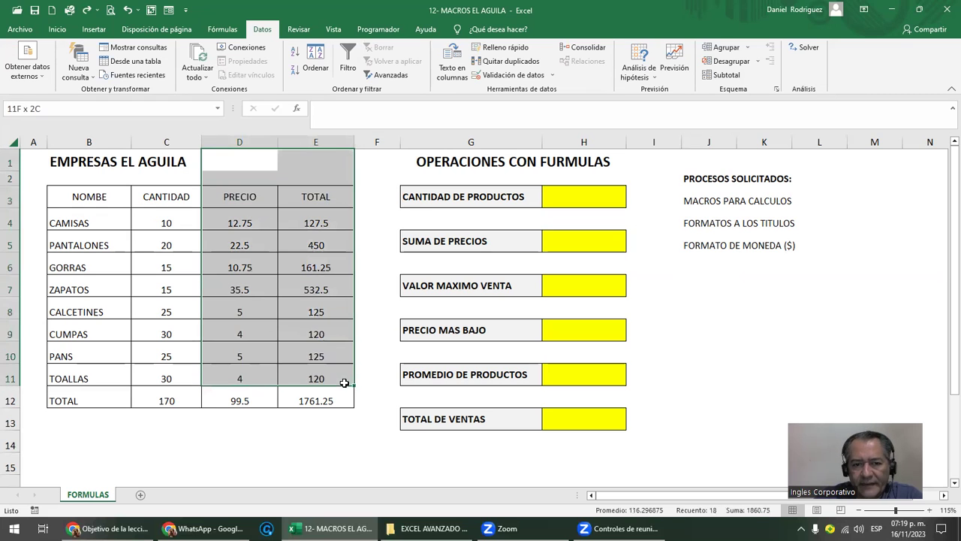
pyautogui.click(370, 178)
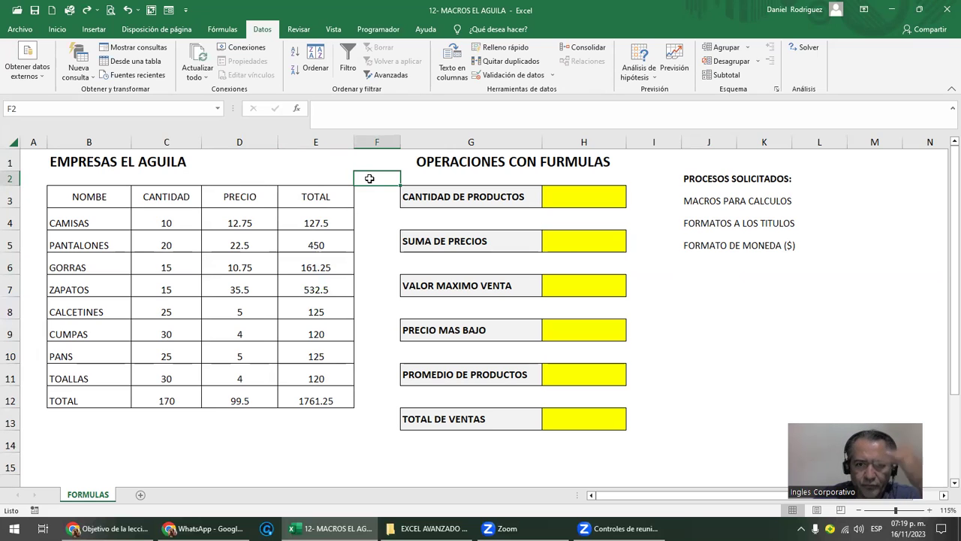
pyautogui.click(589, 200)
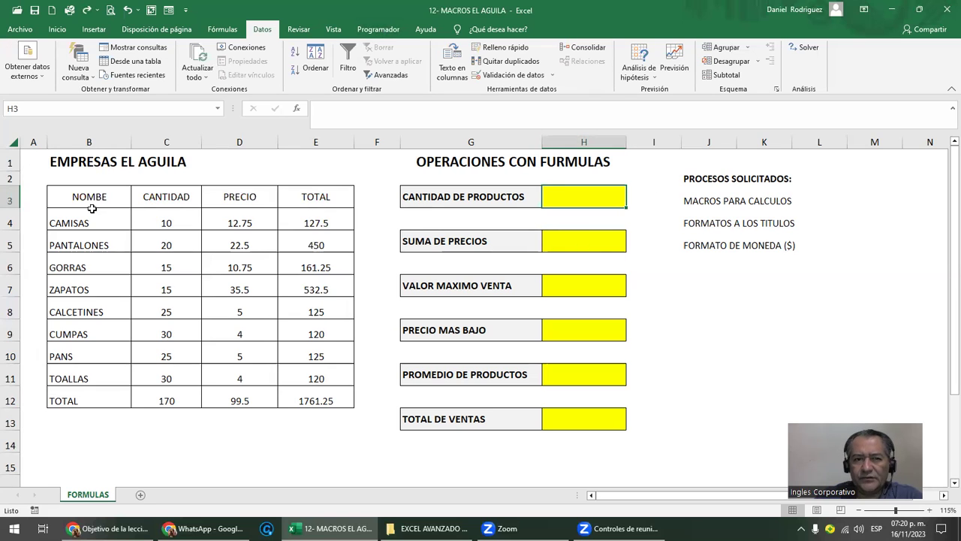
pyautogui.moveTo(76, 200); pyautogui.dragTo(330, 203)
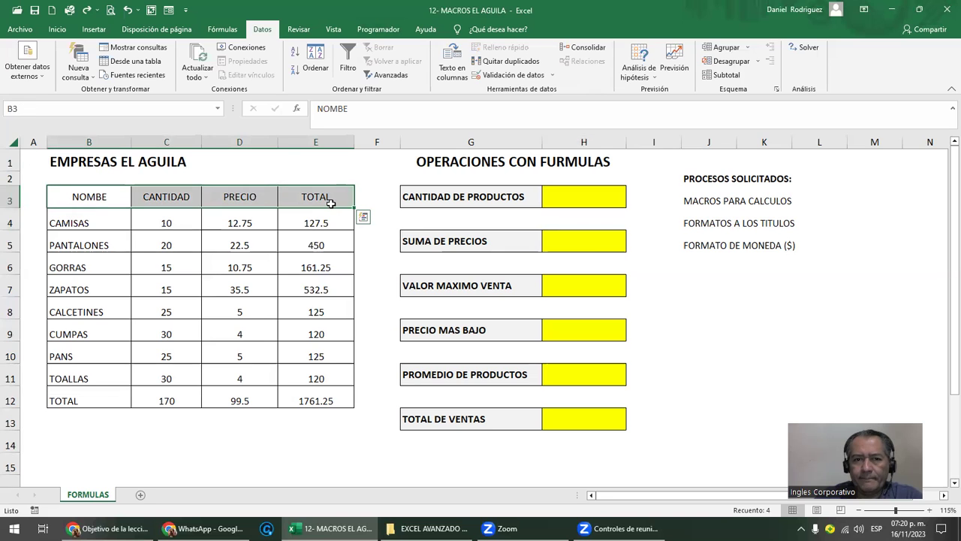
pyautogui.click(702, 282)
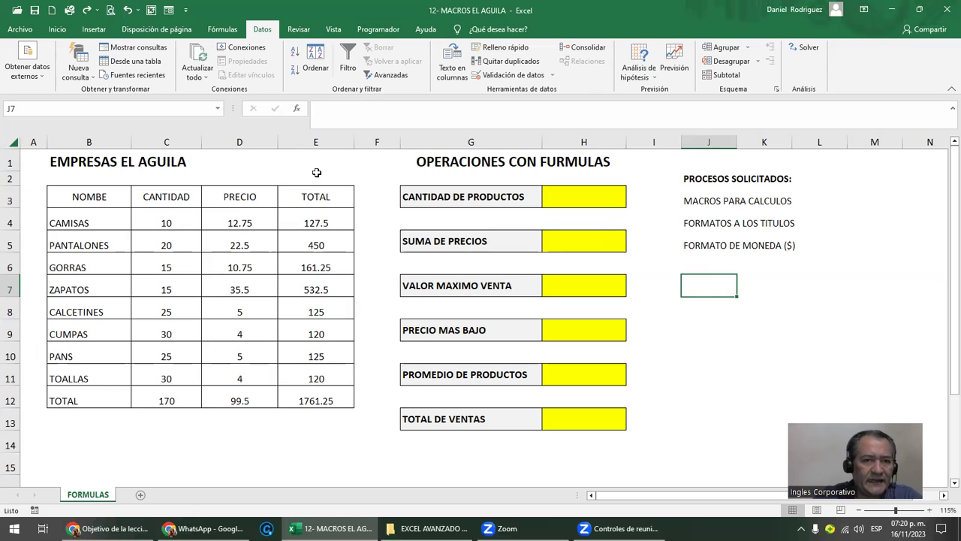
# - Select empty cell F1 and open the setup for recording a new macro
pyautogui.click(375, 163)
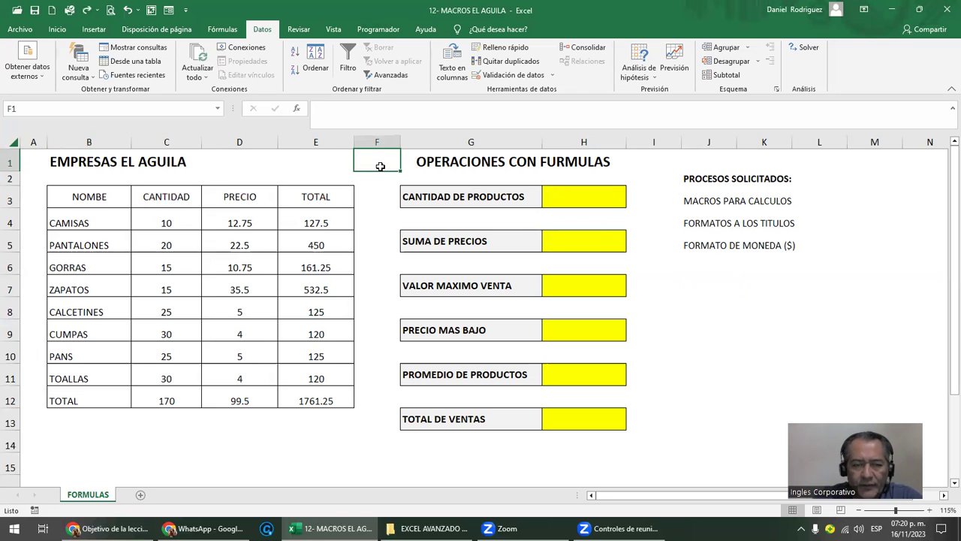
pyautogui.click(377, 30)
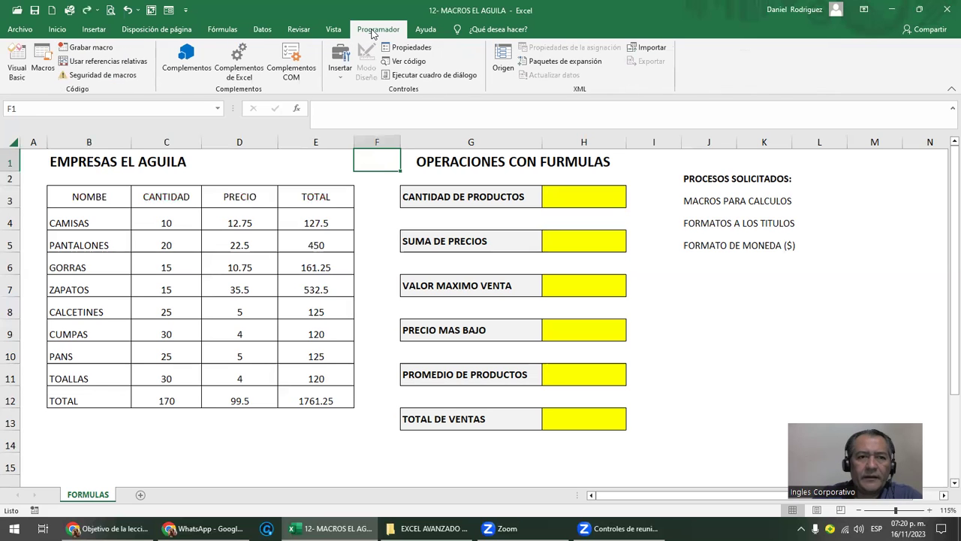
pyautogui.click(89, 49)
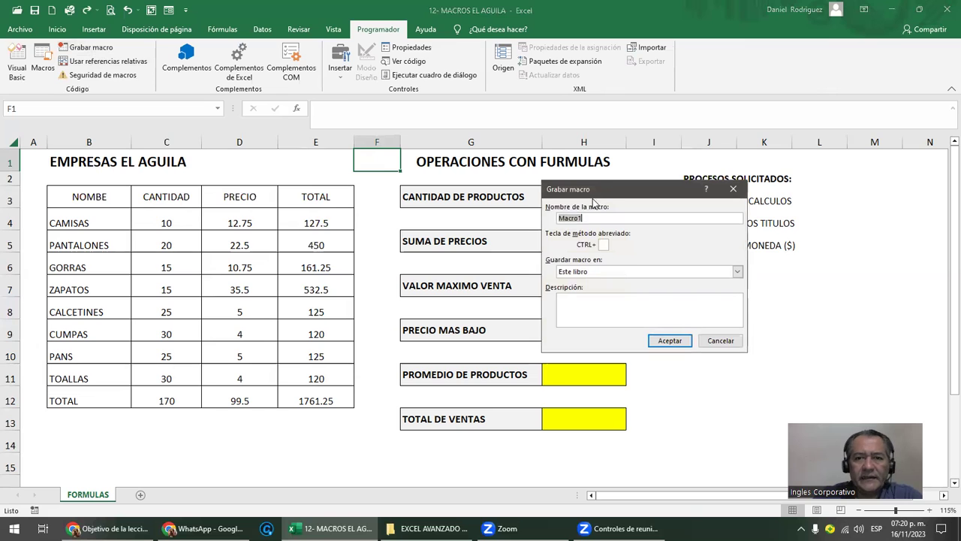
pyautogui.moveTo(597, 193); pyautogui.dragTo(587, 187)
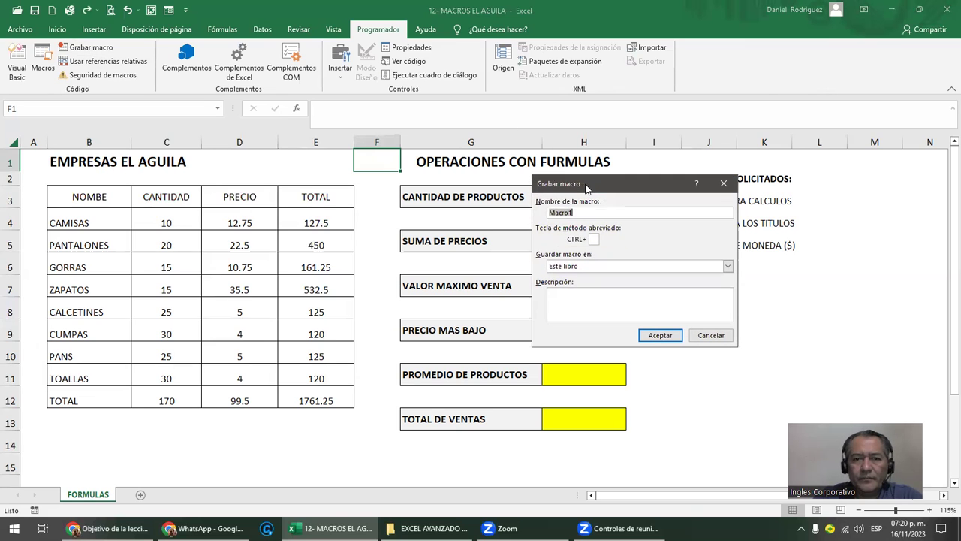
# - Name the new macro ROJO_TITULOS in place of the default name
pyautogui.click(577, 212)
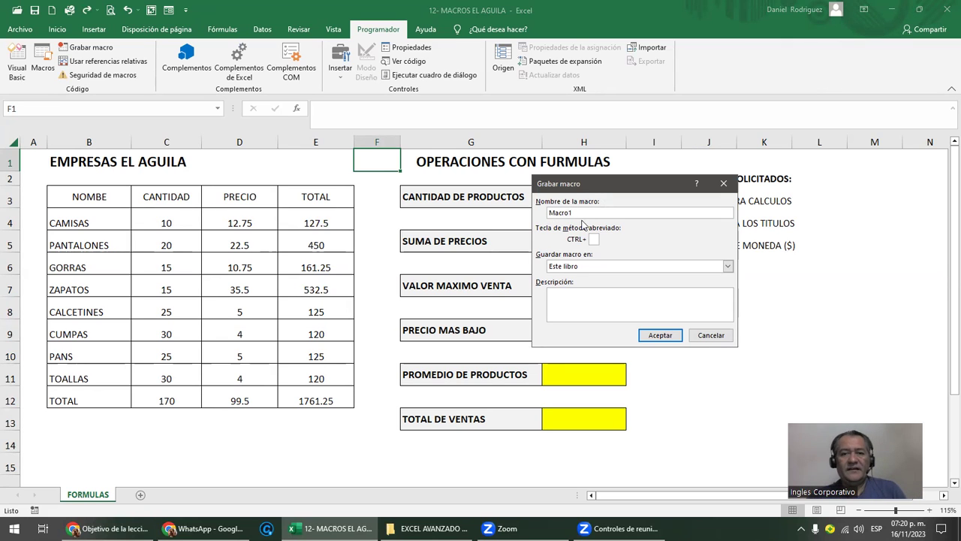
pyautogui.press('BackSpace')
pyautogui.press('BackSpace')
pyautogui.press('BackSpace')
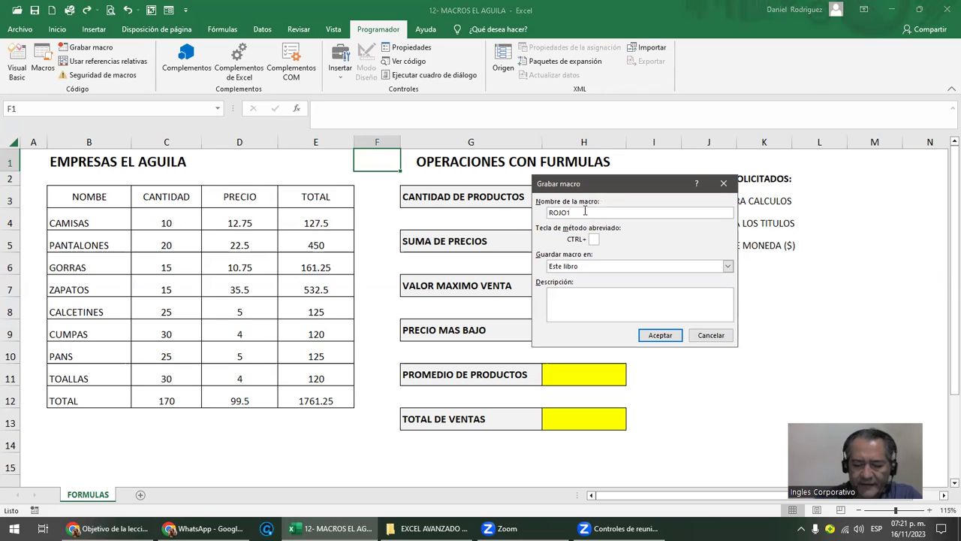
pyautogui.press('BackSpace')
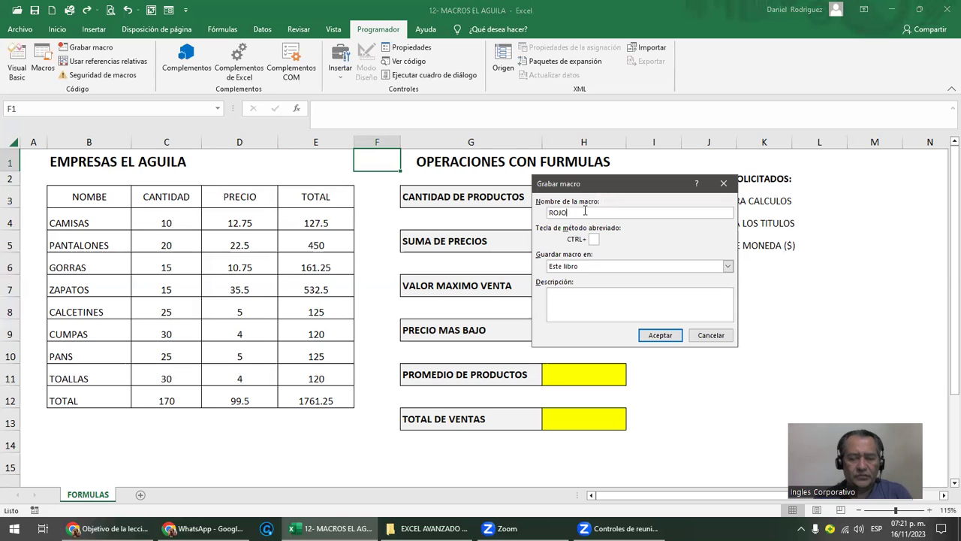
pyautogui.write('TITULOS')
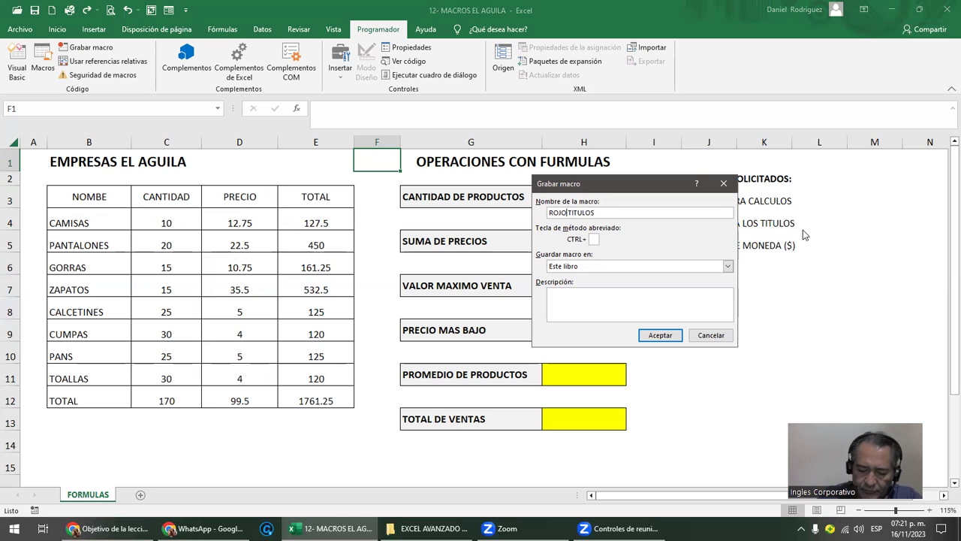
pyautogui.press('BackSpace')
pyautogui.write('_')
# - Clear the macro name and rename the macro TITULOS_ROJOS
pyautogui.press('Delete')
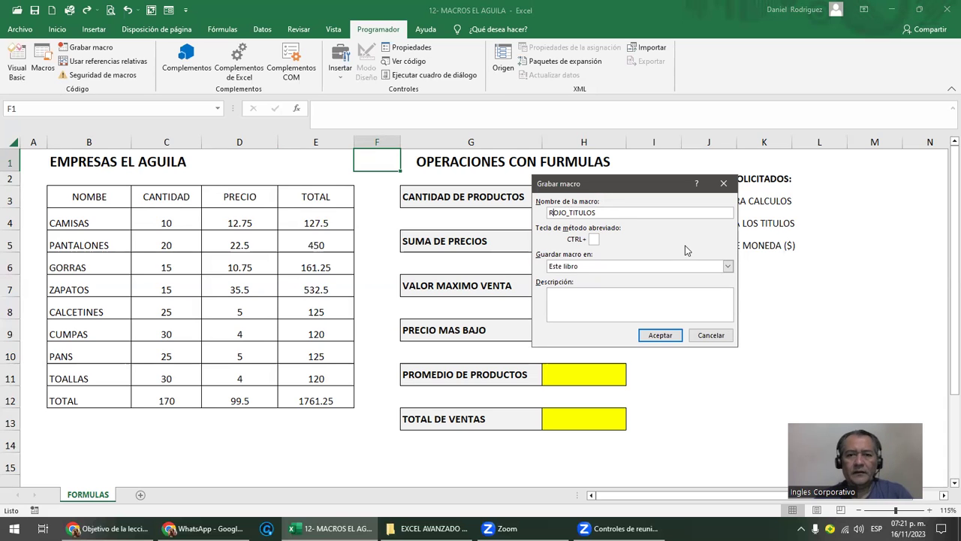
pyautogui.press('Delete')
pyautogui.press('Delete')
pyautogui.press('Delete')
pyautogui.press('Delete')
pyautogui.press('Delete')
pyautogui.press('Delete')
pyautogui.press('Delete')
pyautogui.press('Delete')
pyautogui.press('Delete')
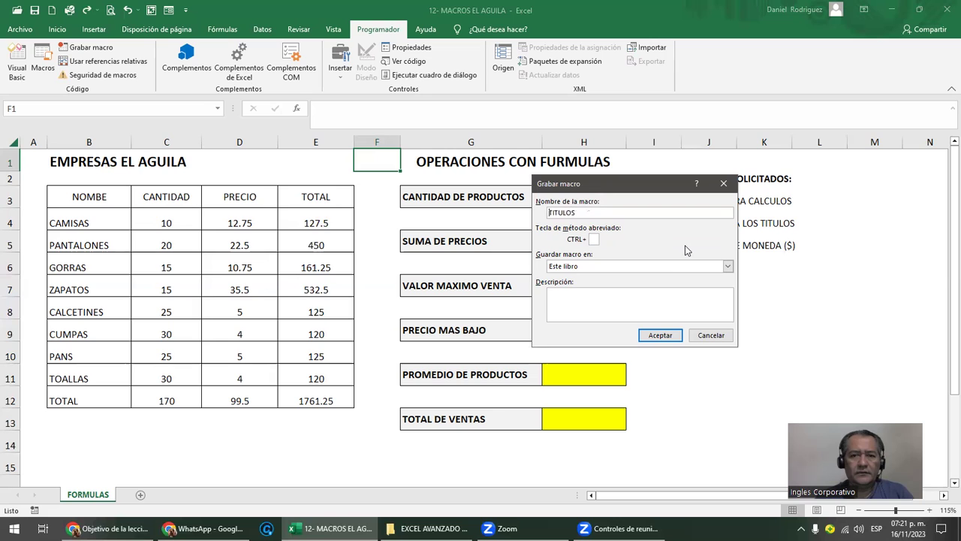
pyautogui.press('Delete')
pyautogui.press('Delete')
pyautogui.press('Delete')
pyautogui.write('TITULOS')
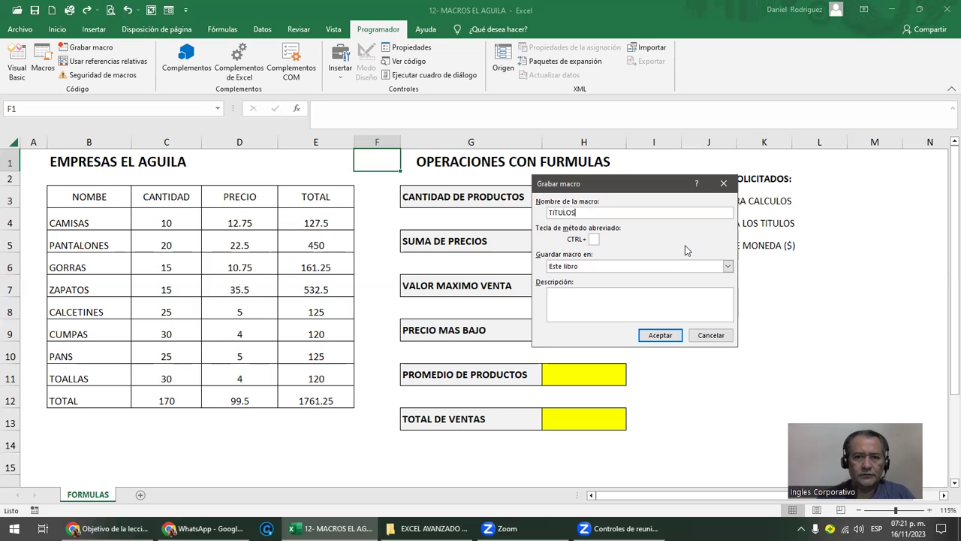
pyautogui.write('_ROJOS')
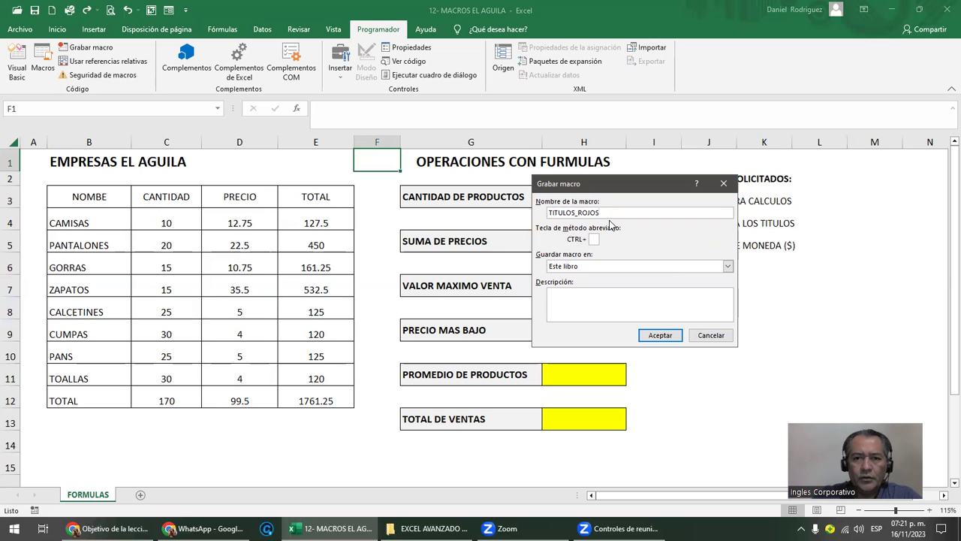
pyautogui.click(581, 214)
pyautogui.press('BackSpace')
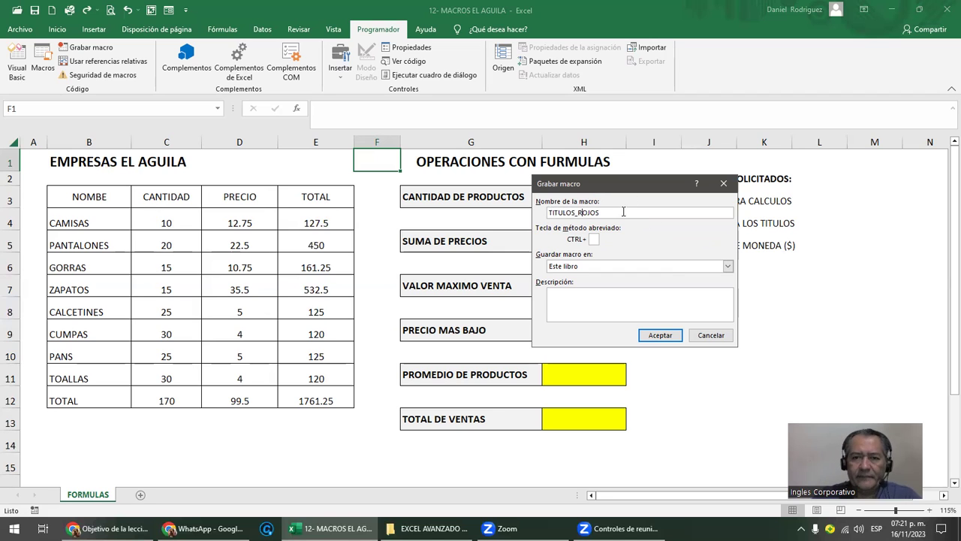
# - Assign the shortcut Ctrl+Mayús+T to the macro and store it in Este libro
pyautogui.click(592, 240)
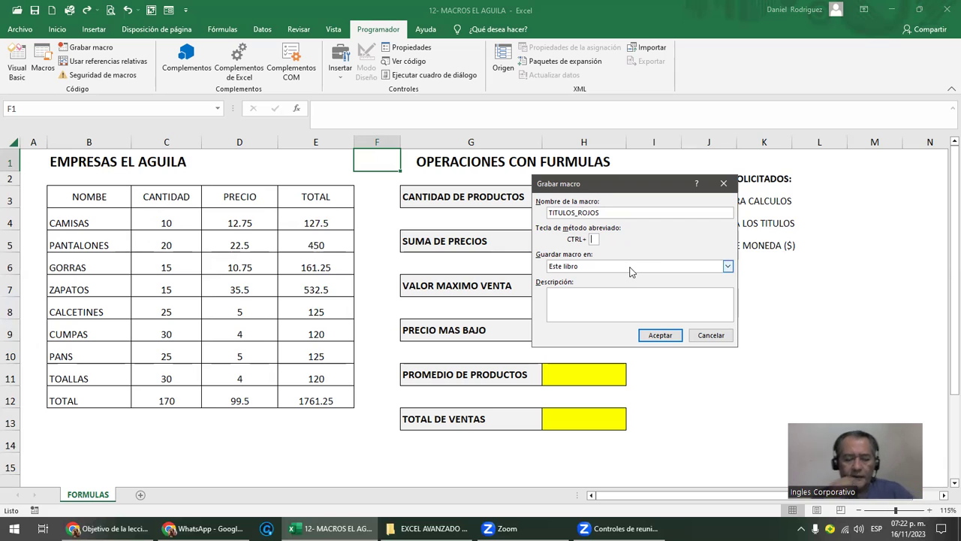
pyautogui.write('T')
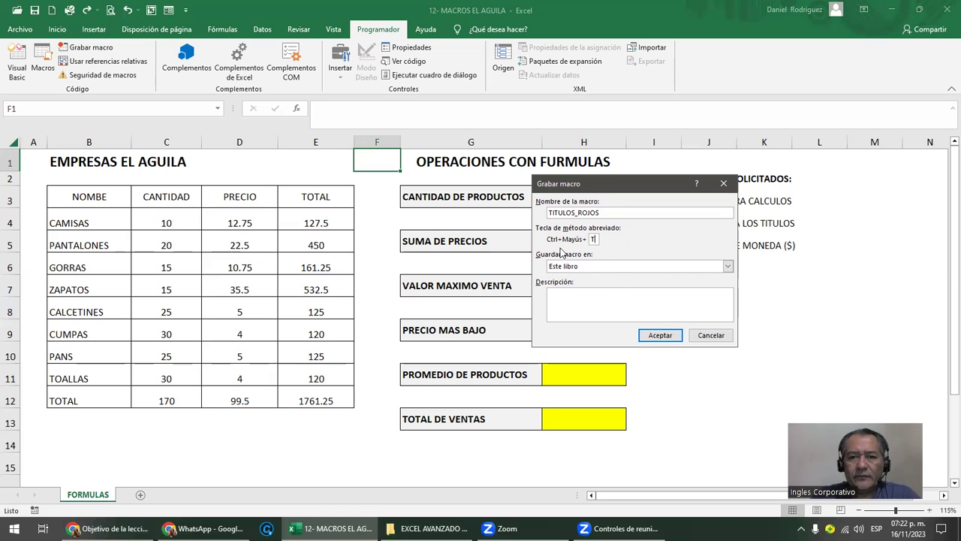
pyautogui.click(600, 272)
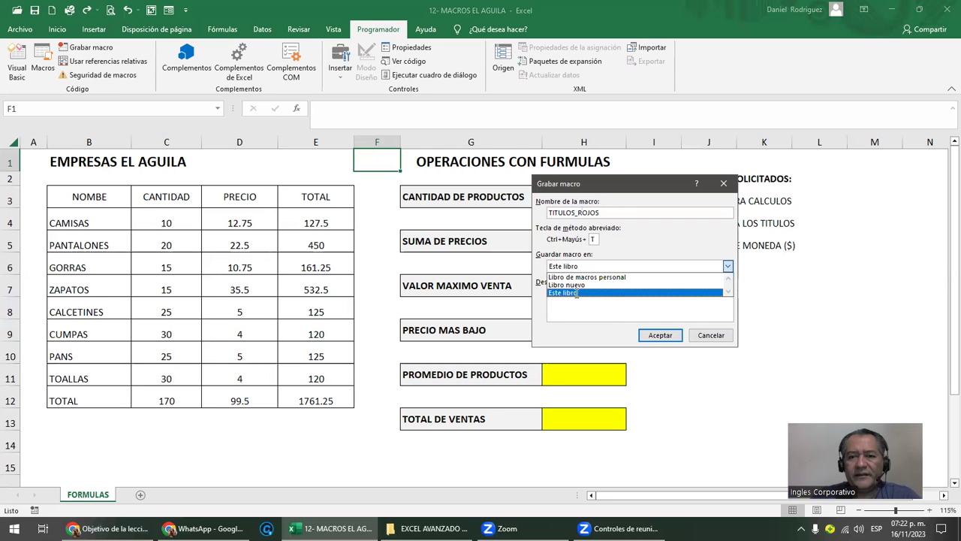
pyautogui.click(577, 293)
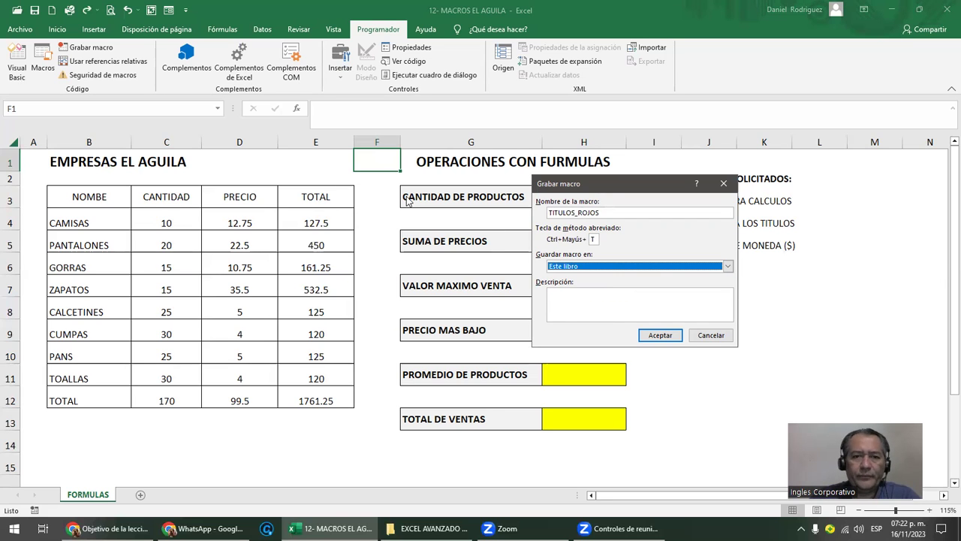
# - Enter the macro description TITULOS EN ROJO and accept the settings to start recording
pyautogui.click(592, 303)
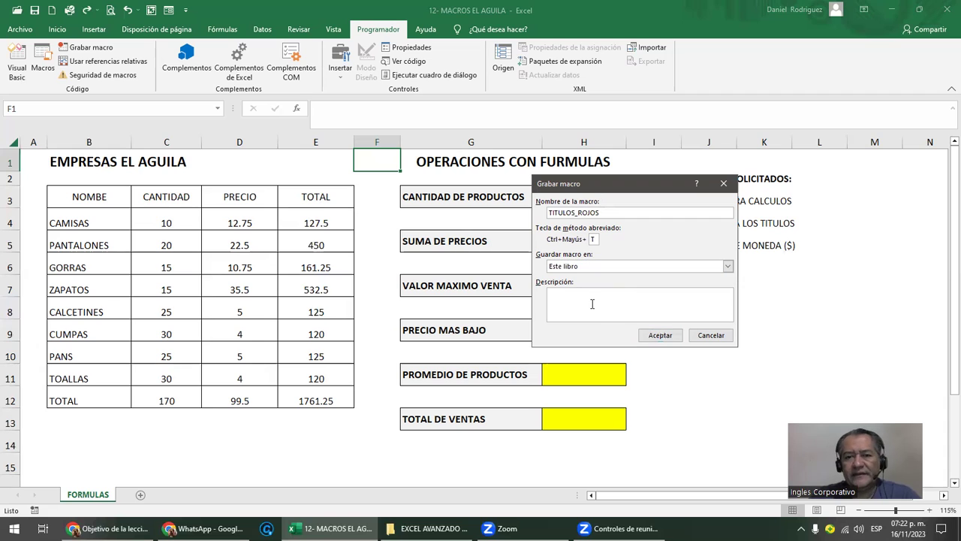
pyautogui.write('TOTILO')
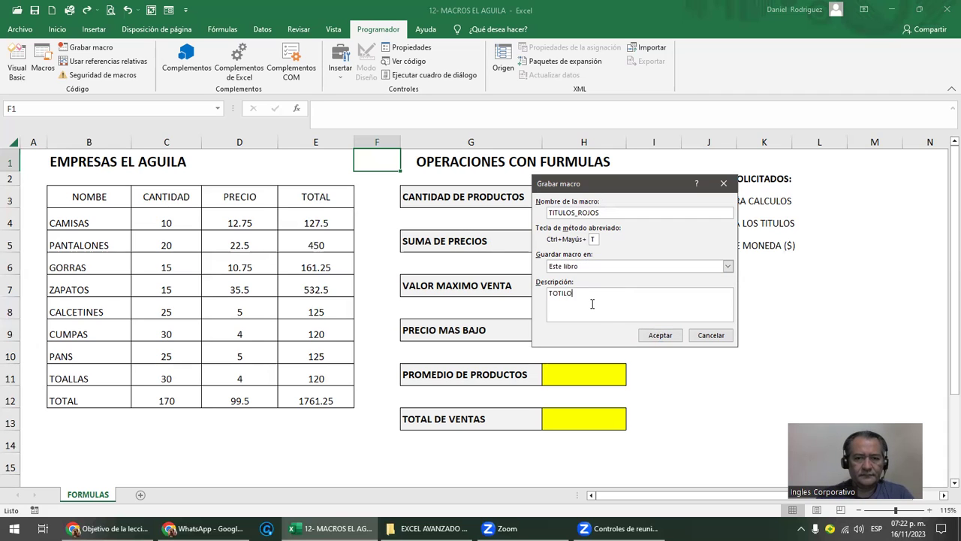
pyautogui.press('BackSpace')
pyautogui.press('BackSpace')
pyautogui.press('BackSpace')
pyautogui.press('BackSpace')
pyautogui.press('BackSpace')
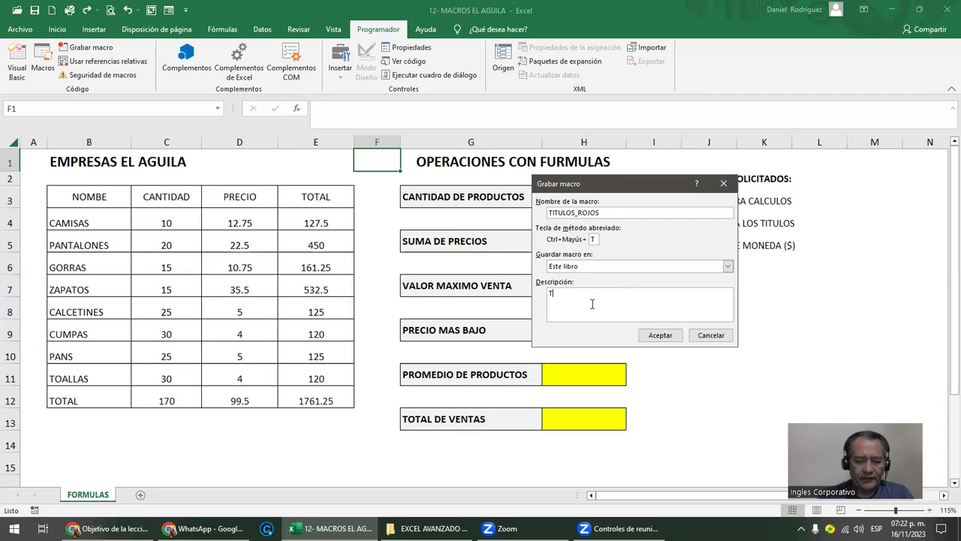
pyautogui.write('TULOS EN ROJO')
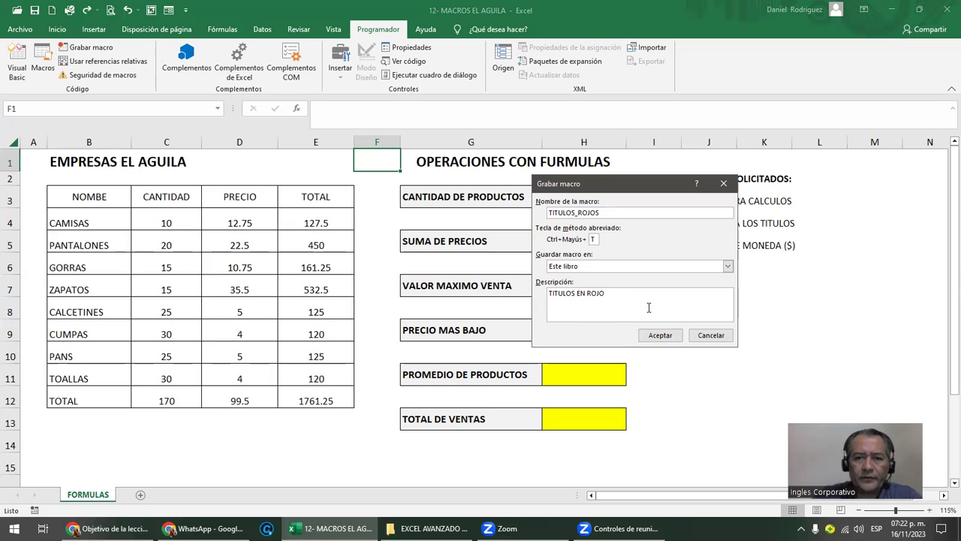
pyautogui.moveTo(614, 298); pyautogui.dragTo(530, 294)
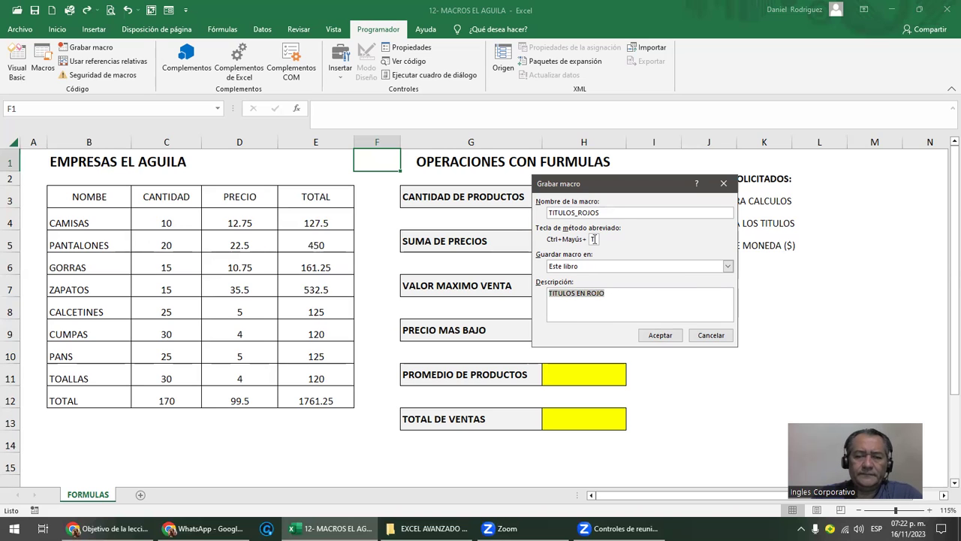
pyautogui.moveTo(547, 213); pyautogui.dragTo(610, 212)
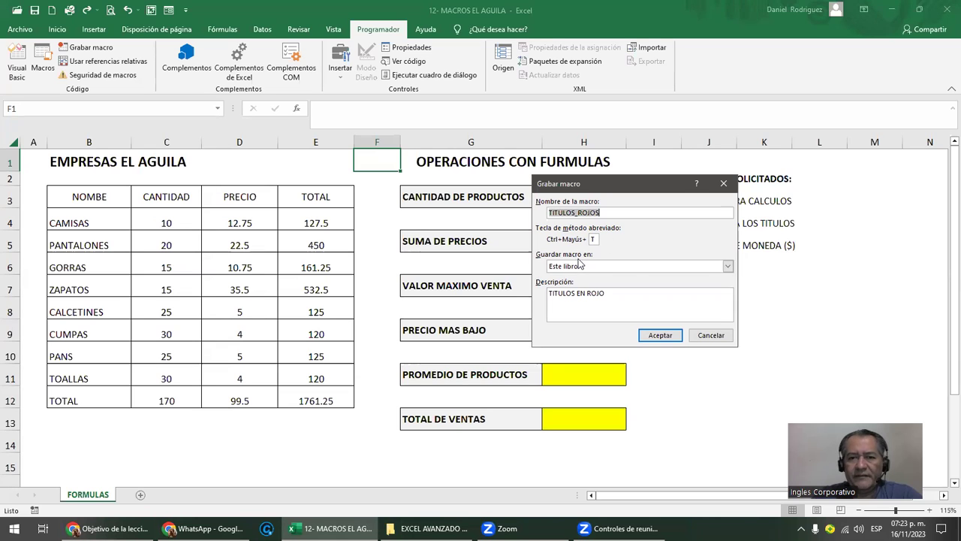
pyautogui.moveTo(607, 294); pyautogui.dragTo(536, 302)
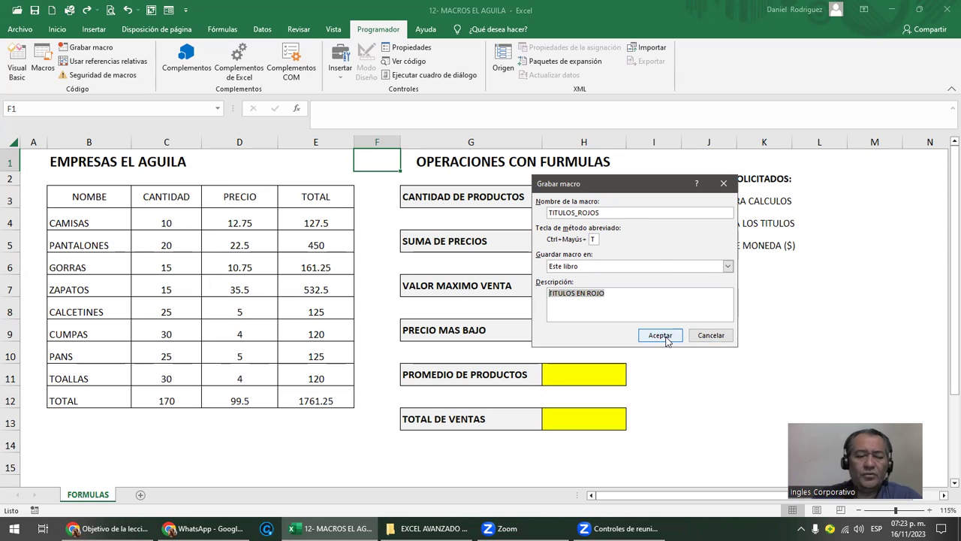
pyautogui.click(663, 336)
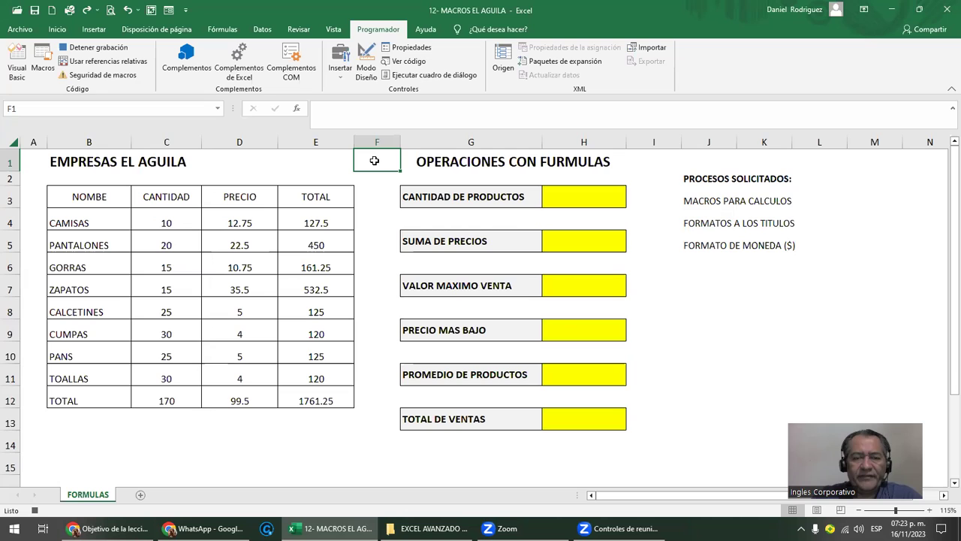
# - Record applying a red font colour to the table headings NOMBRE, CANTIDAD, PRECIO and TOTAL in B3:E3
pyautogui.click(89, 199)
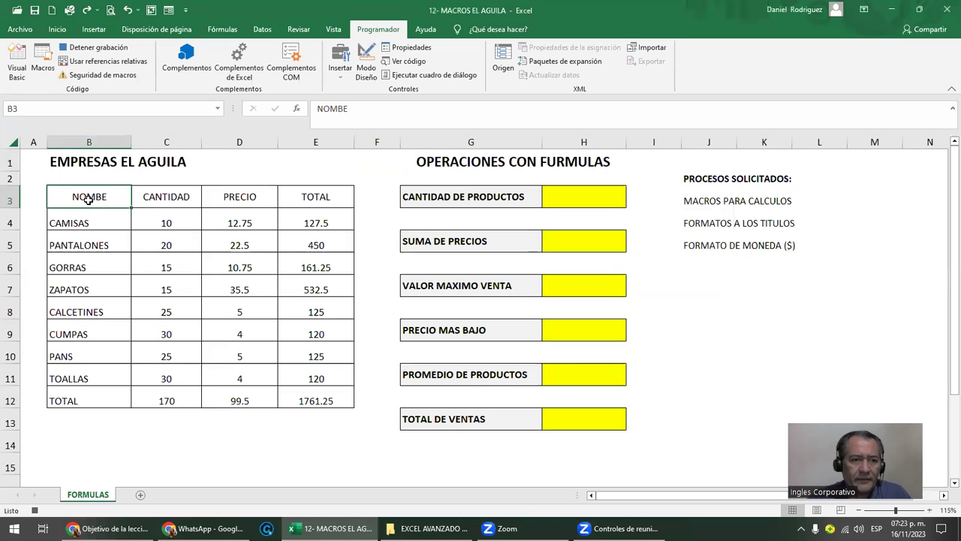
pyautogui.moveTo(88, 199); pyautogui.dragTo(315, 197)
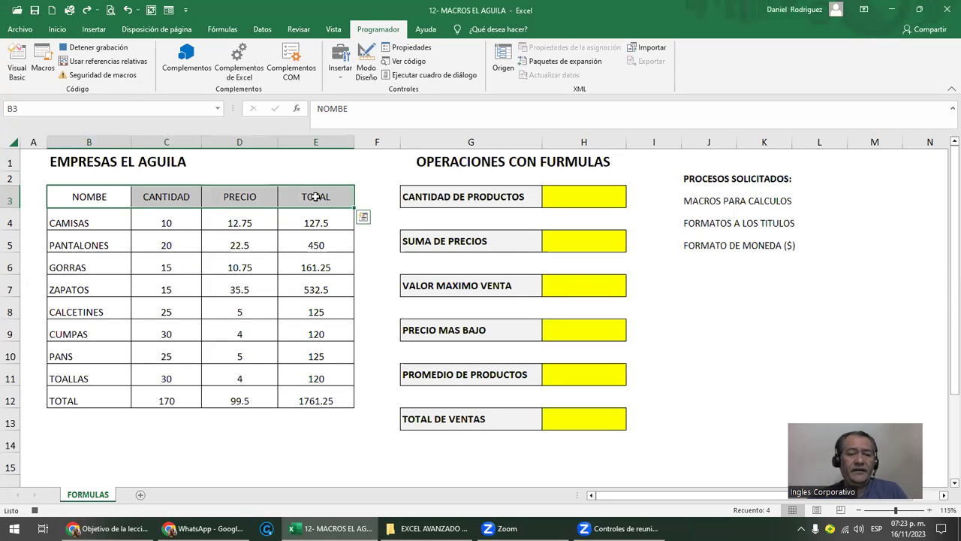
pyautogui.click(59, 30)
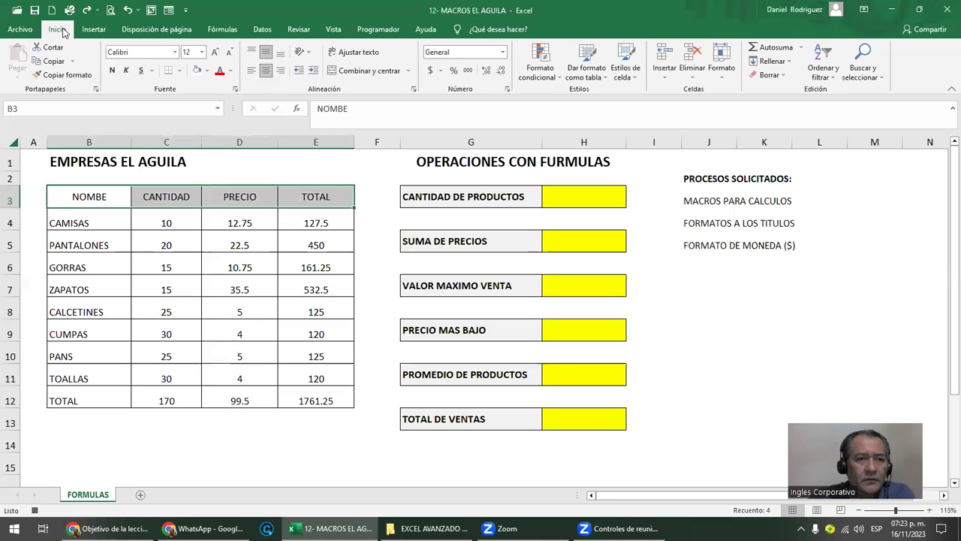
pyautogui.click(219, 71)
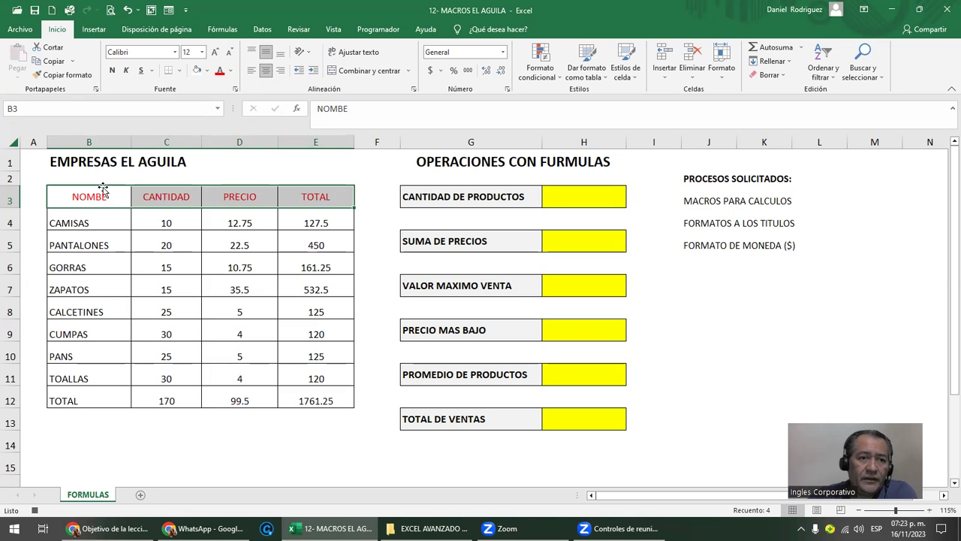
# - Return the selection to cell F1 and stop the macro recording
pyautogui.click(375, 160)
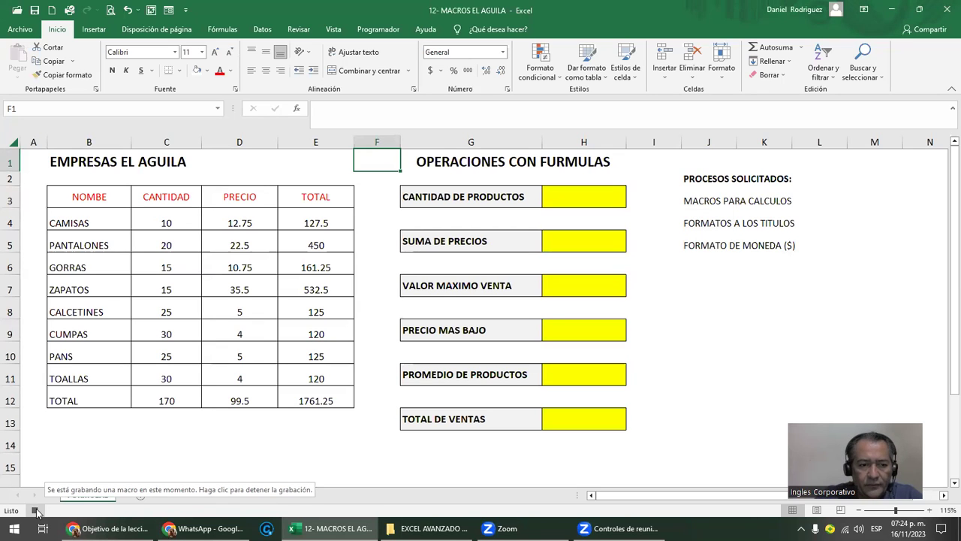
pyautogui.click(377, 30)
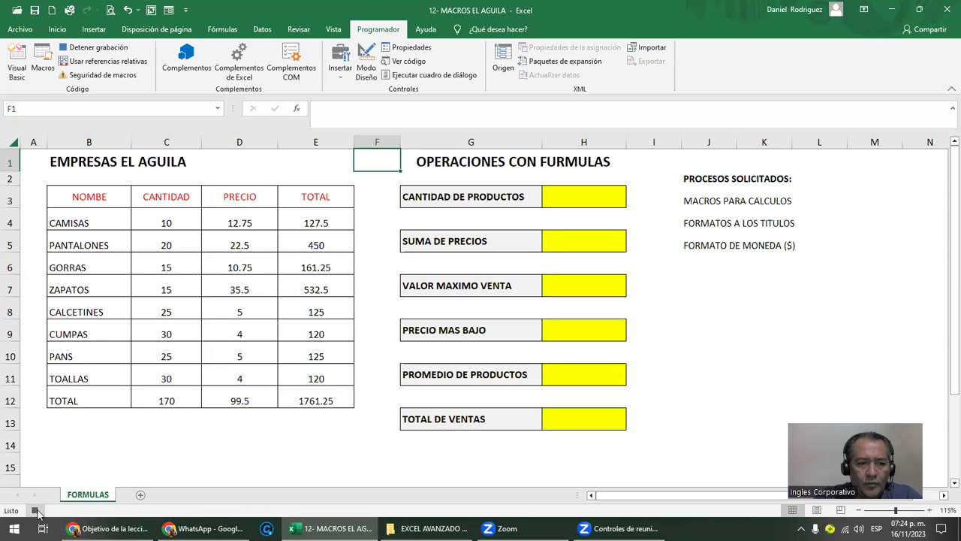
pyautogui.click(102, 48)
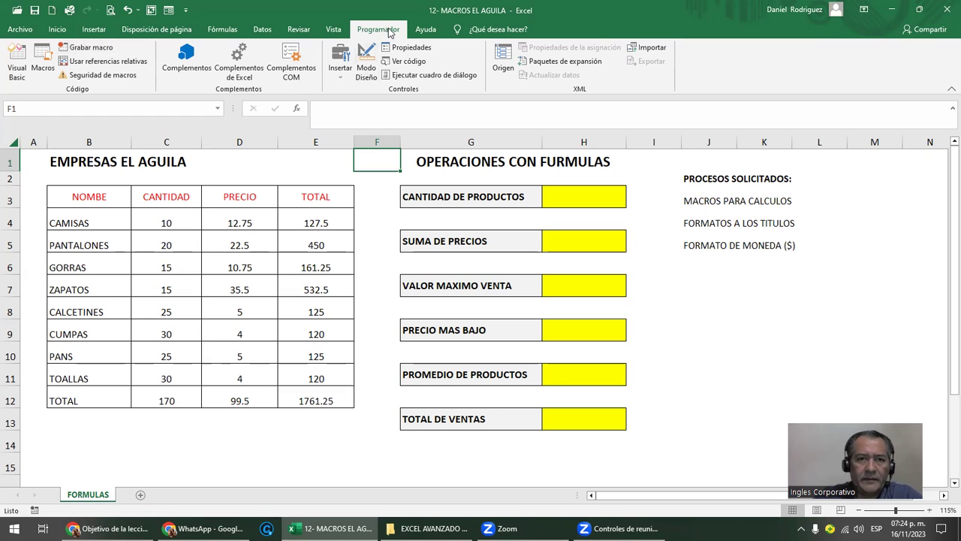
pyautogui.click(105, 60)
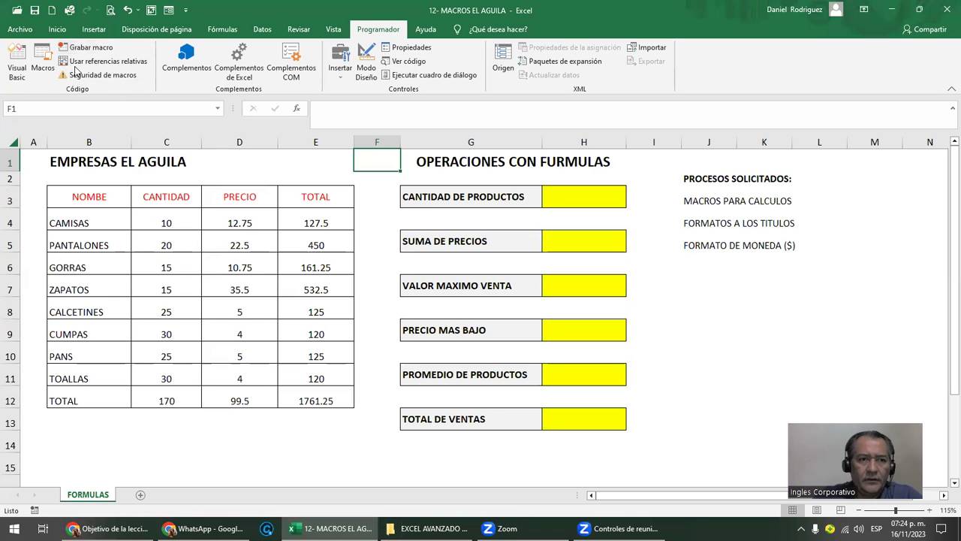
pyautogui.click(42, 58)
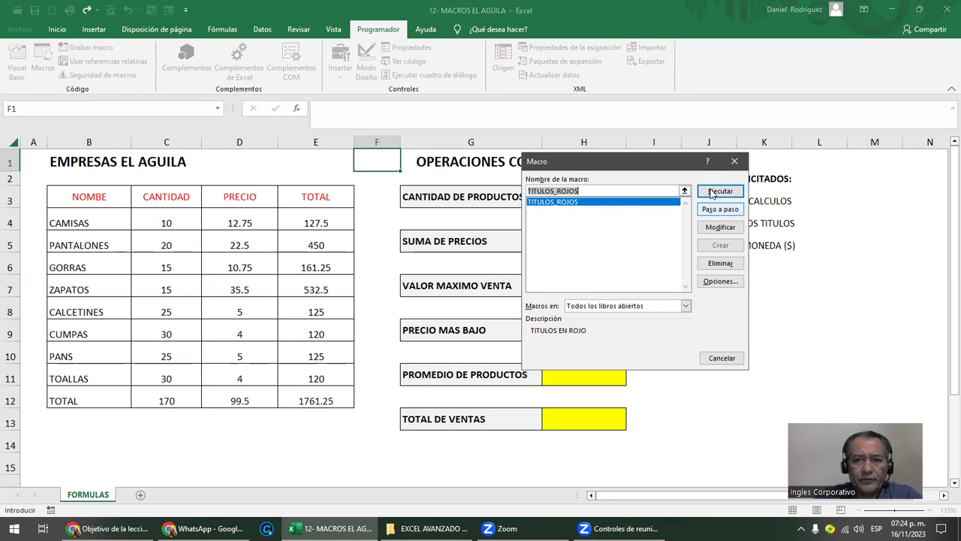
pyautogui.click(734, 161)
# - Change the font colour of the table headings in B3:E3 to black and deselect them
pyautogui.moveTo(95, 198); pyautogui.dragTo(315, 197)
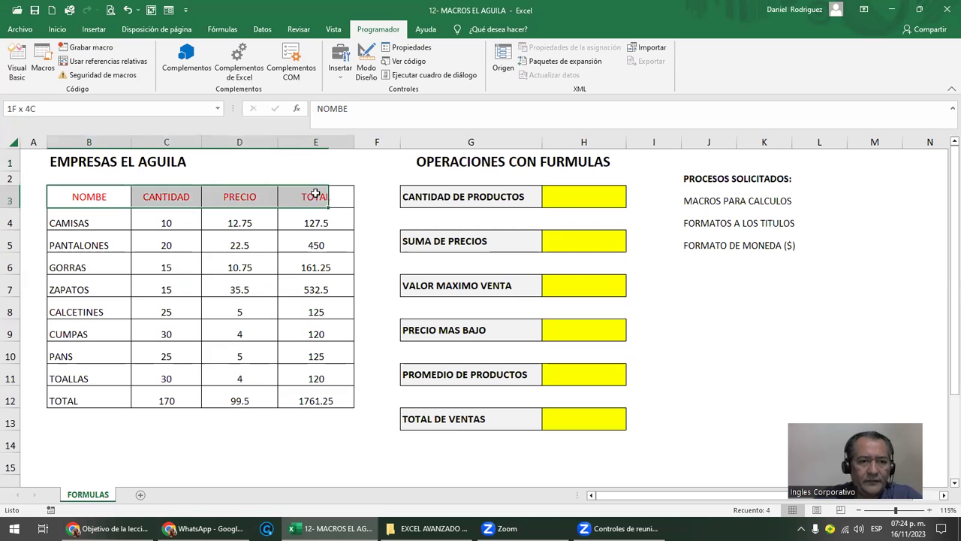
pyautogui.click(57, 30)
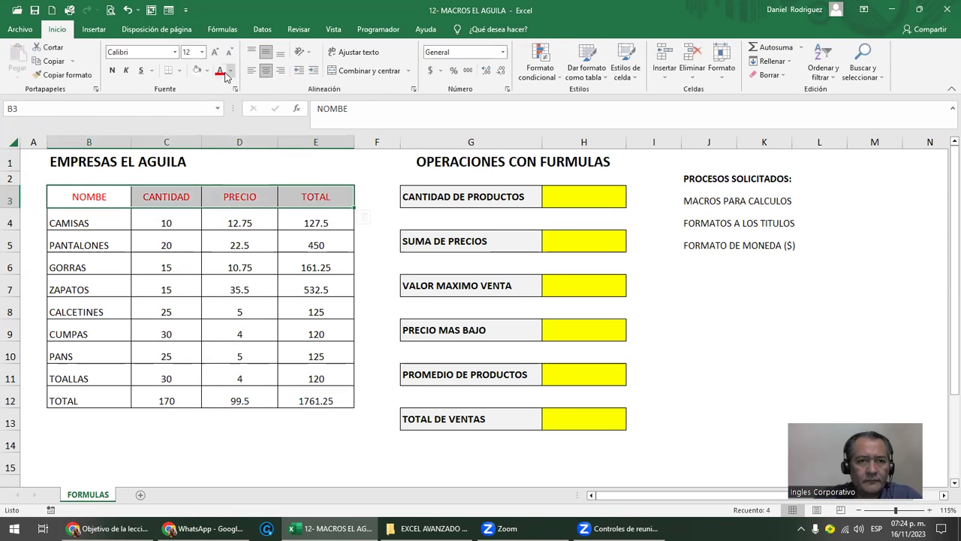
pyautogui.click(230, 70)
pyautogui.click(219, 87)
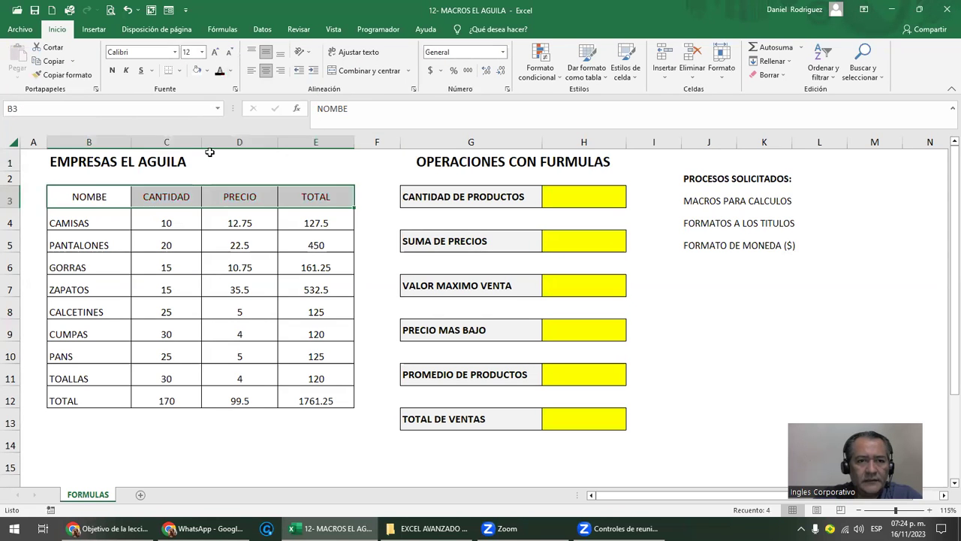
pyautogui.click(208, 157)
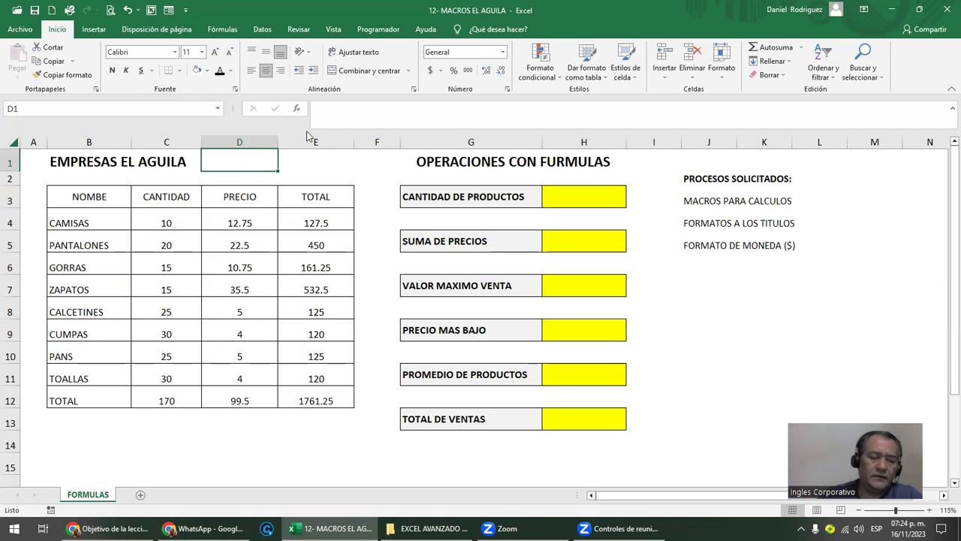
# - Run the TITULOS_ROJOS macro from the list of macros
pyautogui.click(378, 30)
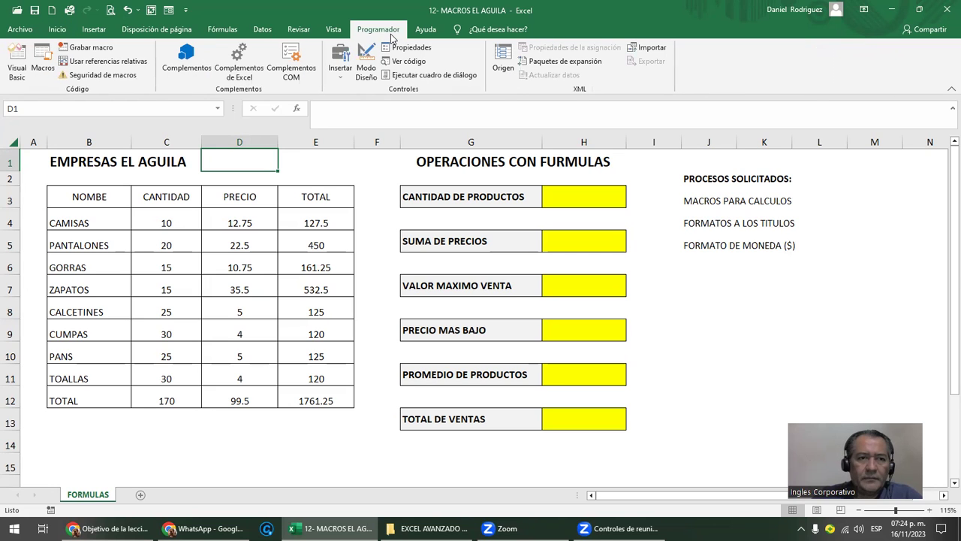
pyautogui.click(43, 66)
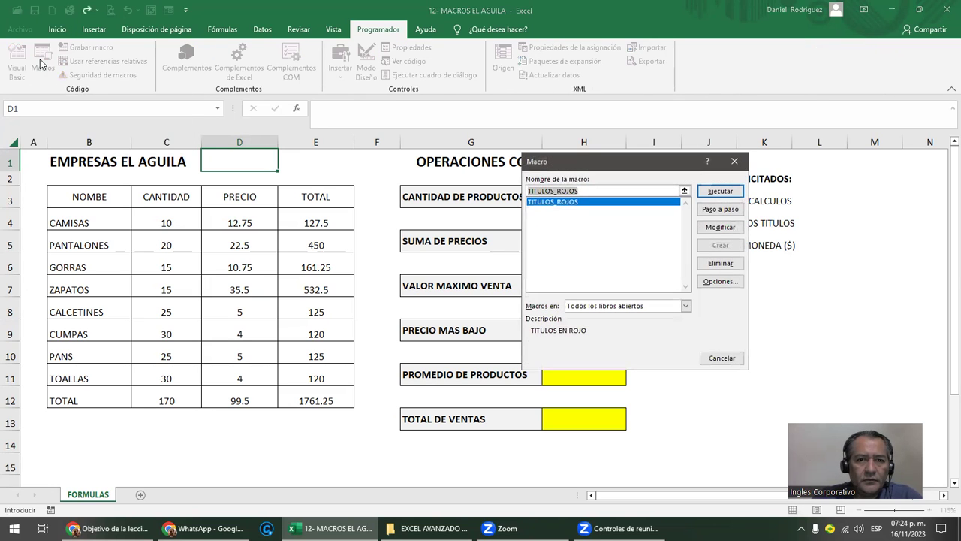
pyautogui.press('Escape')
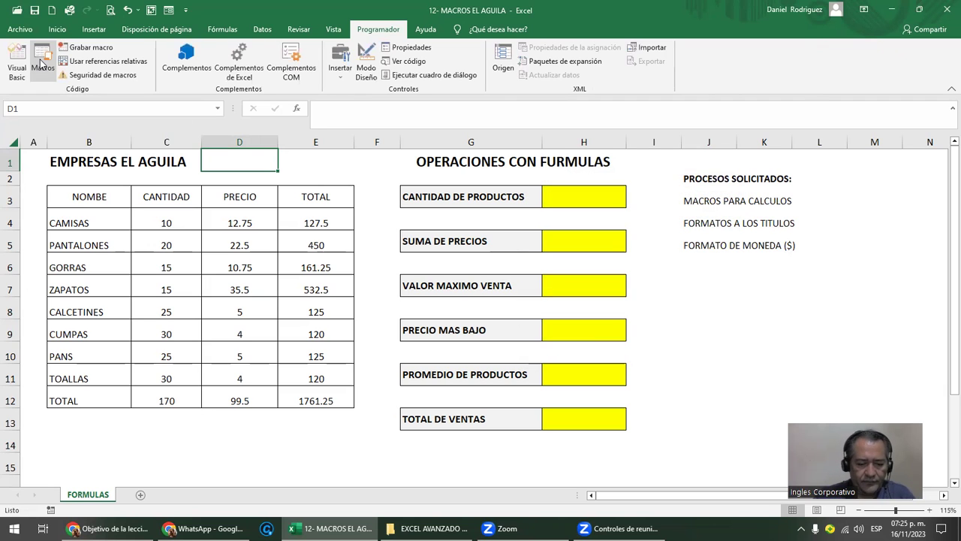
pyautogui.click(43, 66)
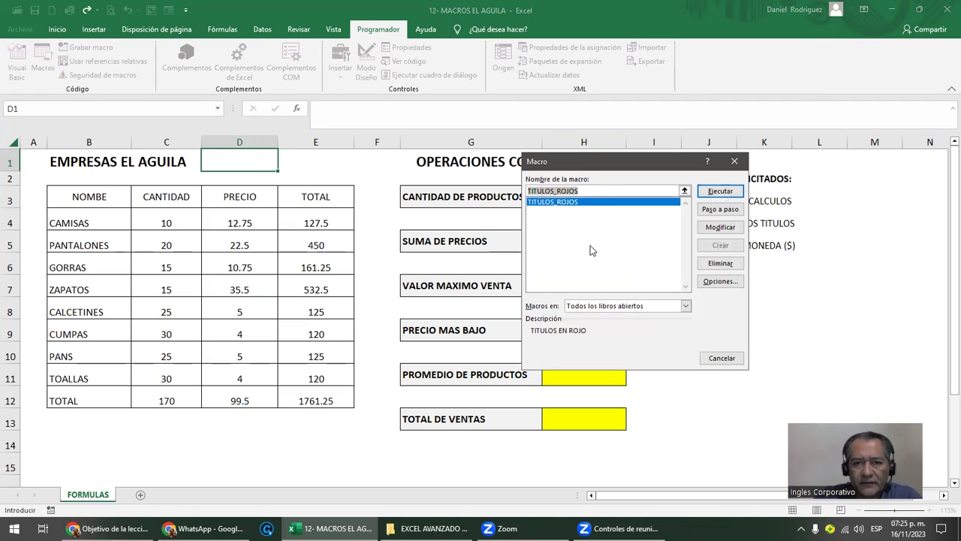
pyautogui.click(546, 204)
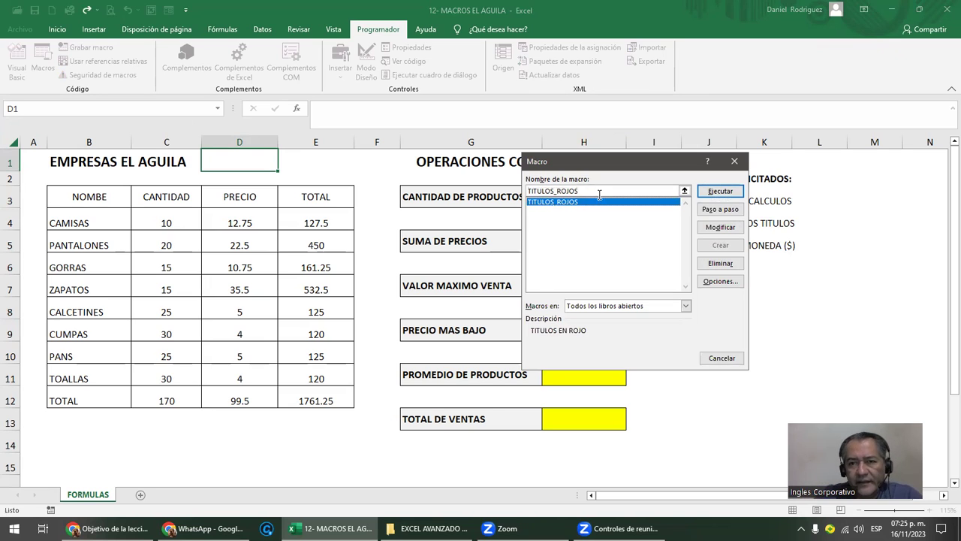
pyautogui.click(725, 197)
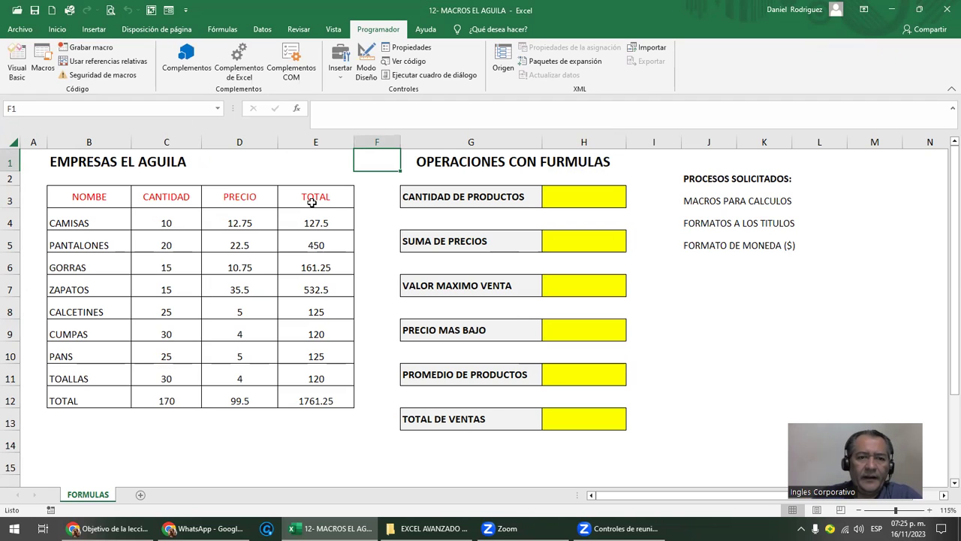
# - Reset the headings in B3:E3 to a black font and run TITULOS_ROJOS again with an empty cell selected
pyautogui.moveTo(314, 199); pyautogui.dragTo(116, 203)
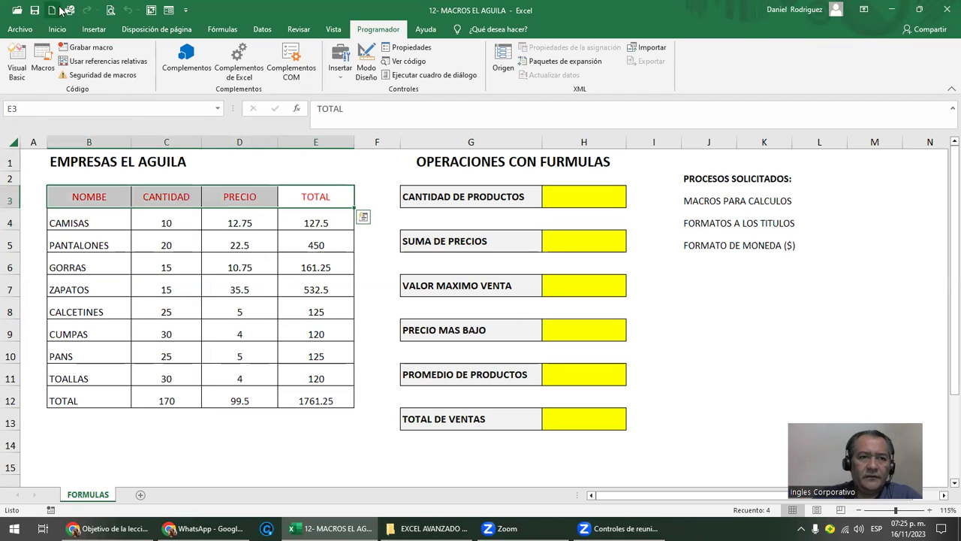
pyautogui.click(58, 29)
pyautogui.click(219, 71)
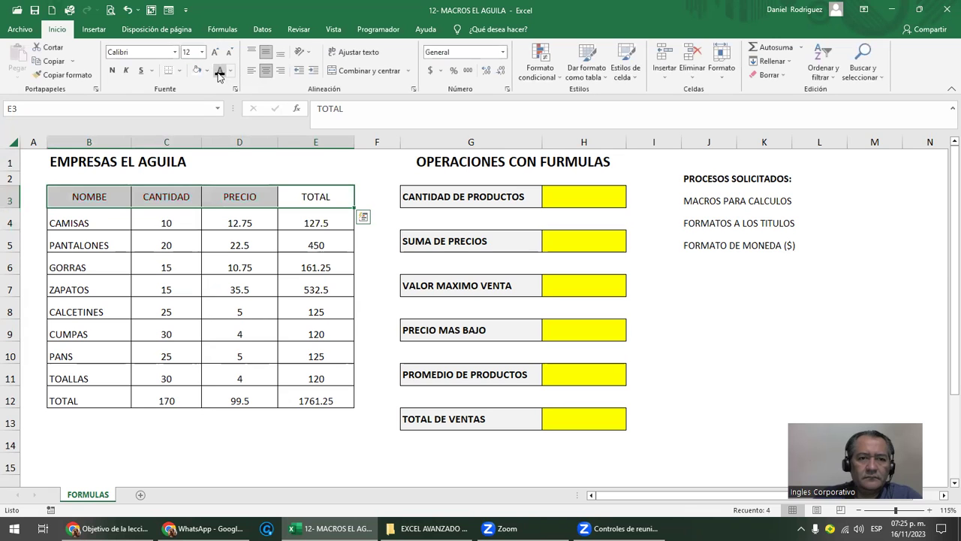
pyautogui.click(324, 161)
pyautogui.click(809, 350)
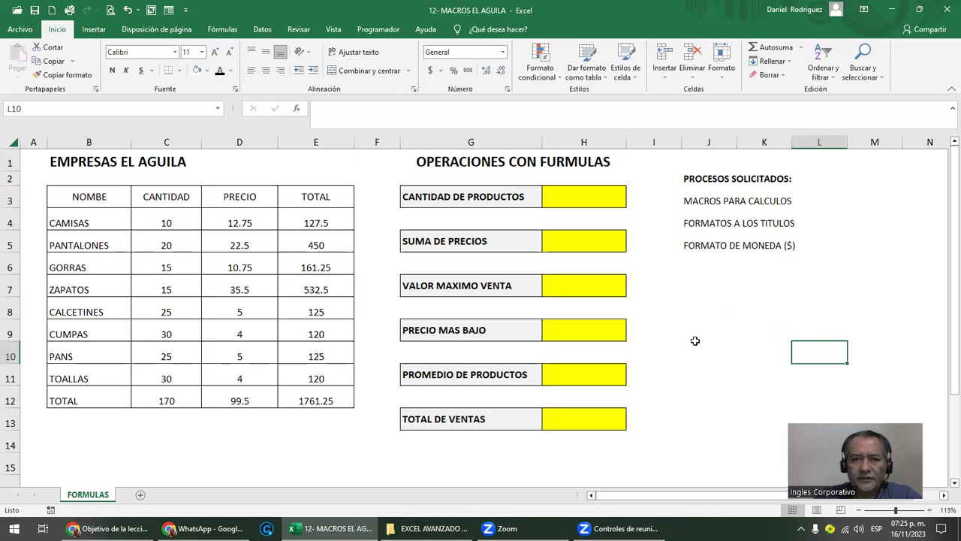
pyautogui.hotkey('alt', 'F8')
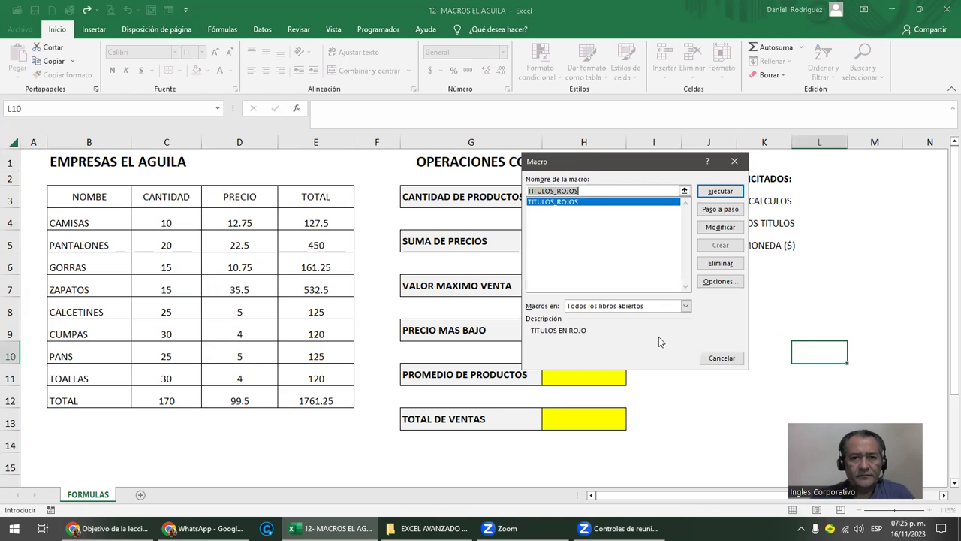
pyautogui.click(719, 191)
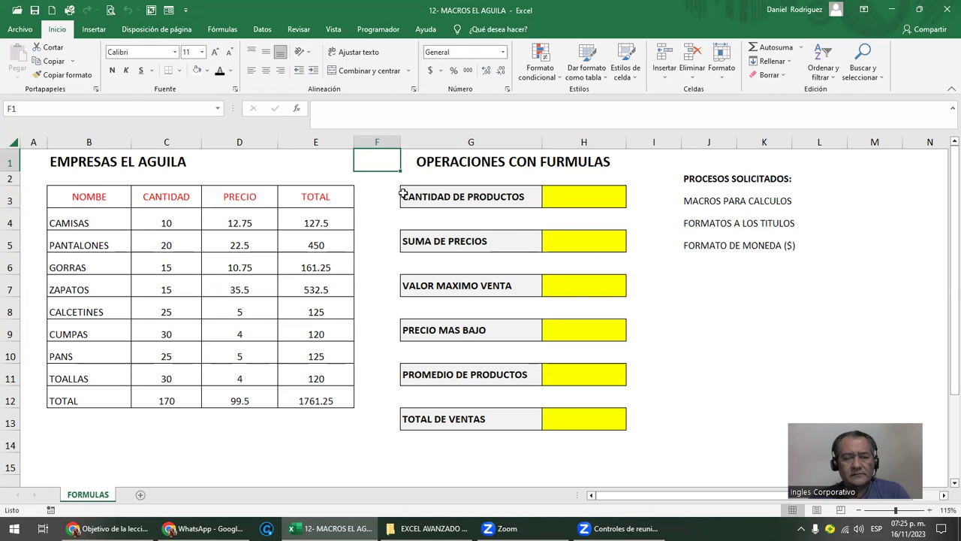
# - Turn the headings in B3:E3 black once more and run the red-titles macro through its assigned shortcut
pyautogui.moveTo(71, 206); pyautogui.dragTo(285, 194)
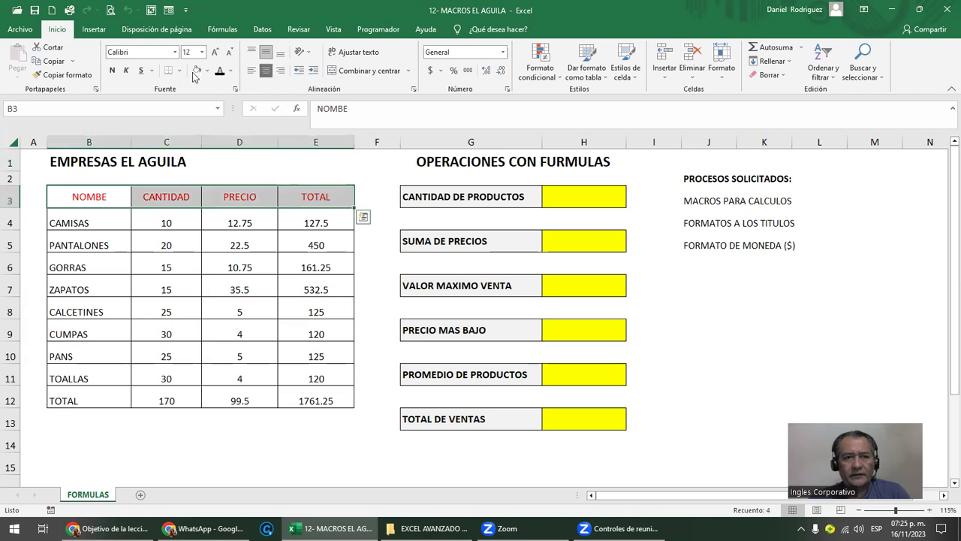
pyautogui.click(219, 71)
pyautogui.click(681, 278)
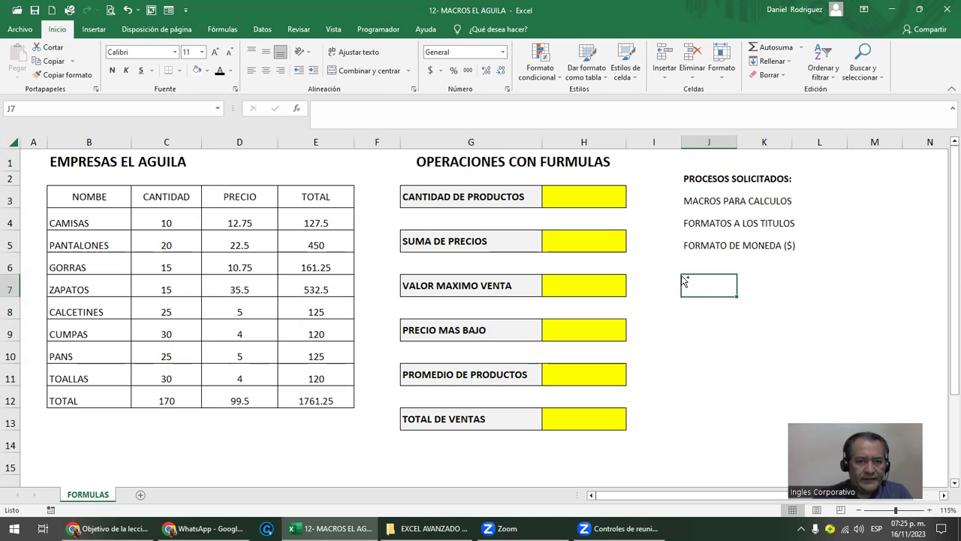
pyautogui.hotkey('ctrl', 'shift', 'f')
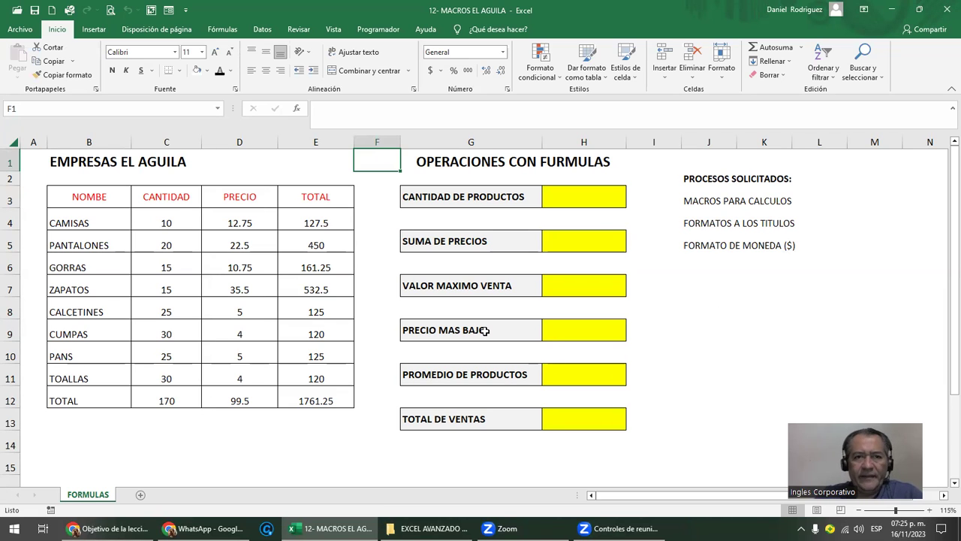
# - Open the TITULOS_ROJOS macro's code for modification in the Visual Basic editor
pyautogui.click(378, 30)
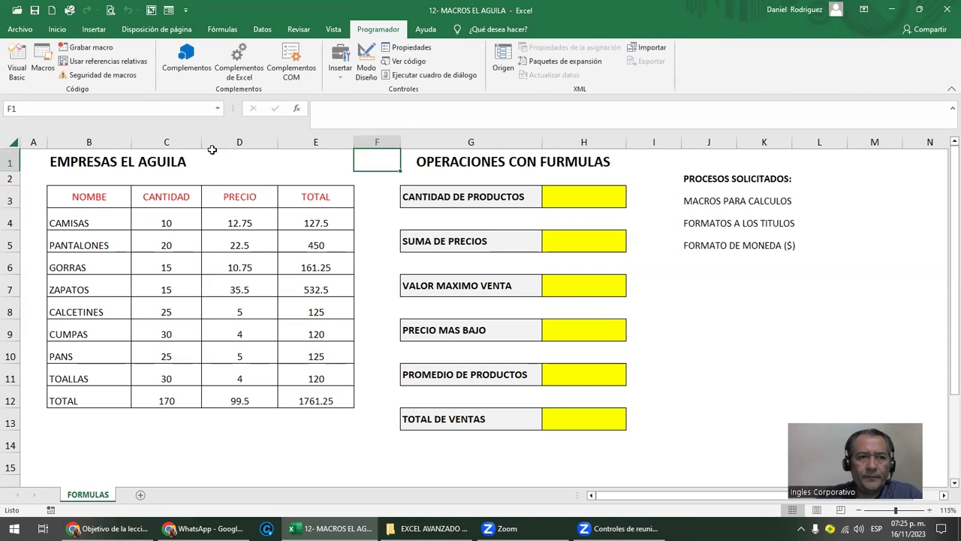
pyautogui.click(41, 64)
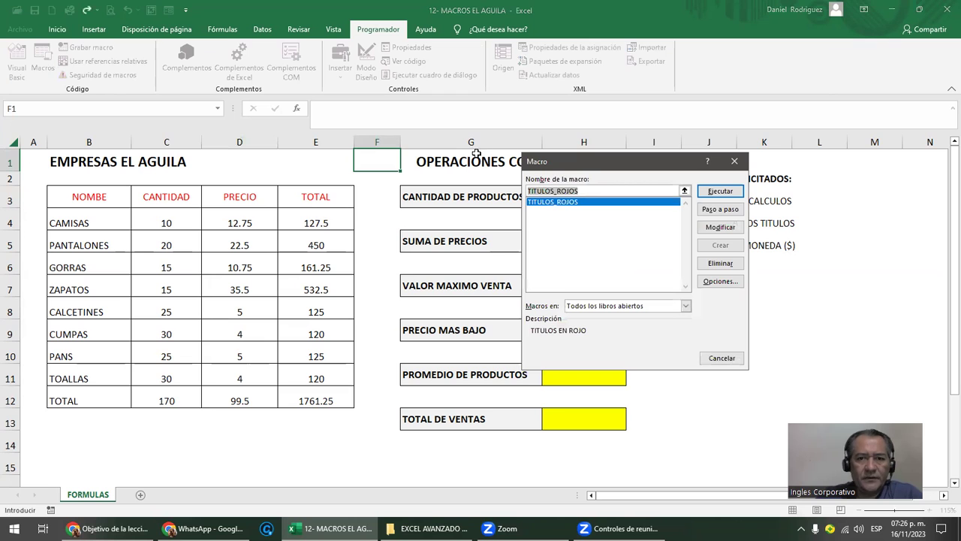
pyautogui.click(559, 204)
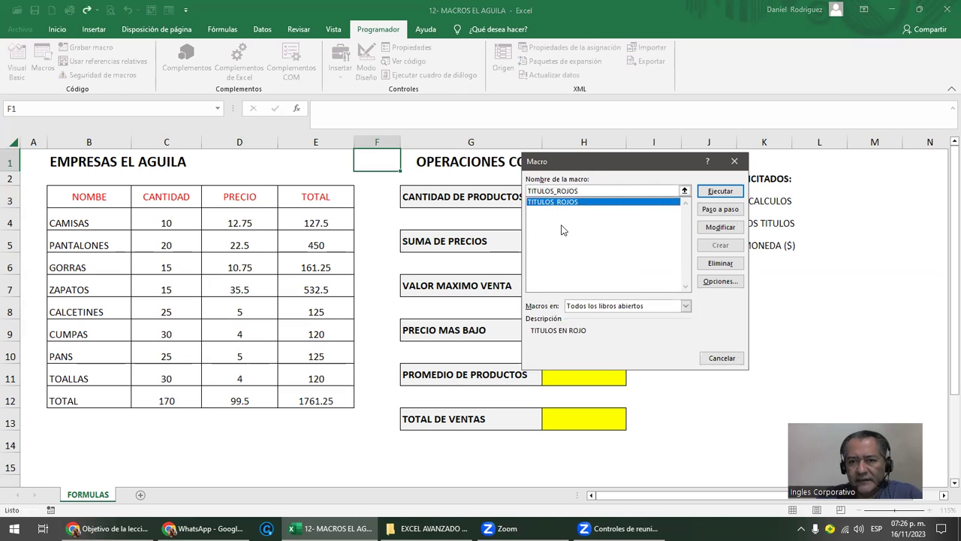
pyautogui.click(720, 226)
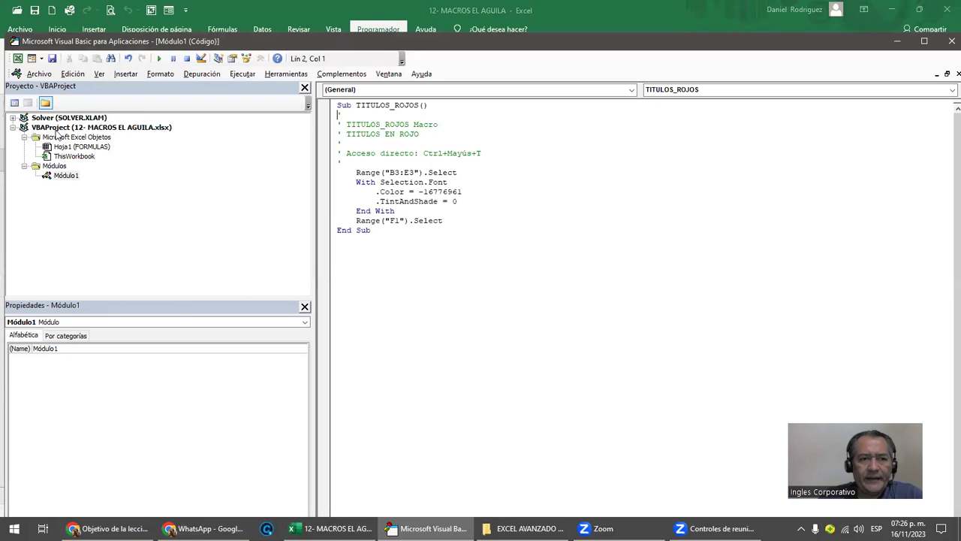
# - Select the VBAProject of 12- MACROS EL AGUILA.xlsx and reposition the unmaximized code editor so part of the worksheet shows
pyautogui.click(142, 129)
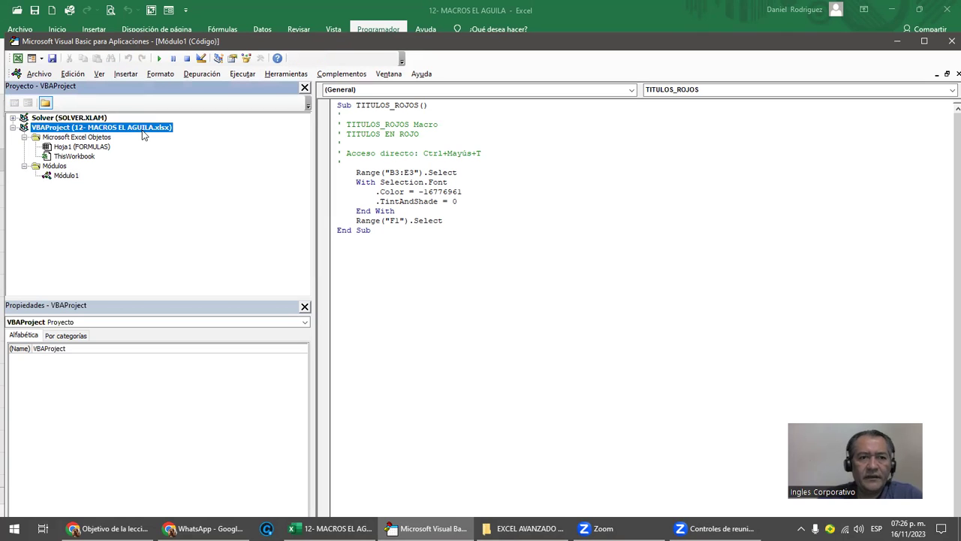
pyautogui.doubleClick(245, 44)
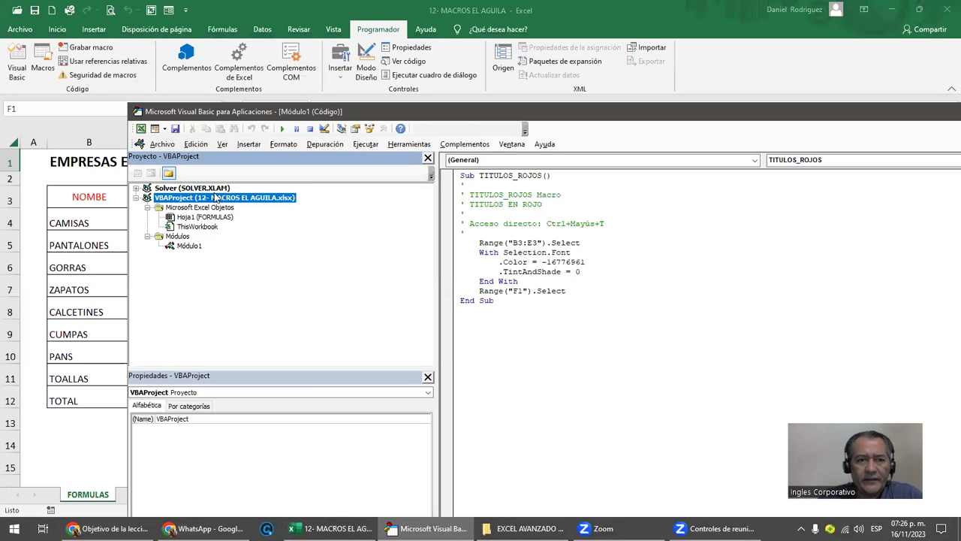
pyautogui.moveTo(375, 113); pyautogui.dragTo(437, 96)
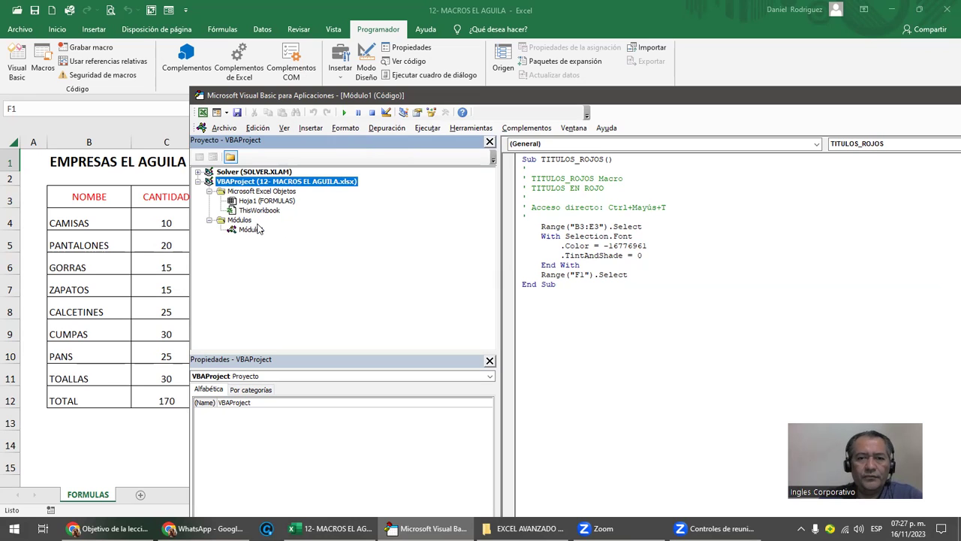
# - Examine the TITULOS_ROJOS code in Módulo1, covering the Sub name, the comment lines and the recorded instructions
pyautogui.click(542, 159)
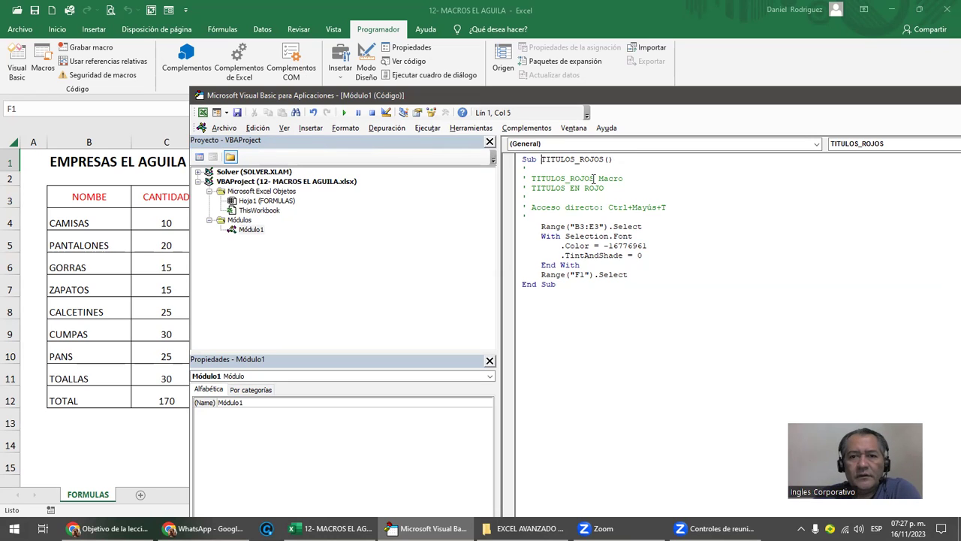
pyautogui.moveTo(534, 181); pyautogui.dragTo(674, 211)
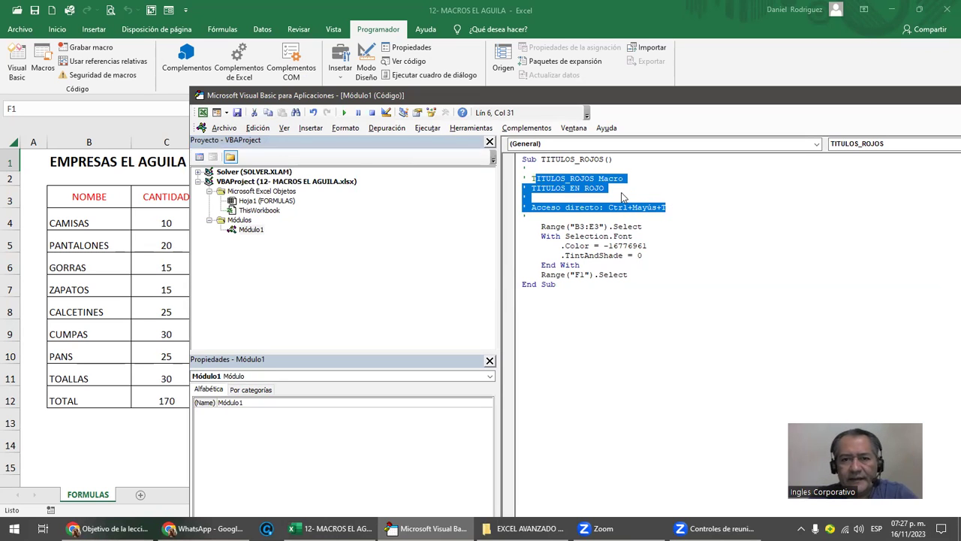
pyautogui.click(647, 309)
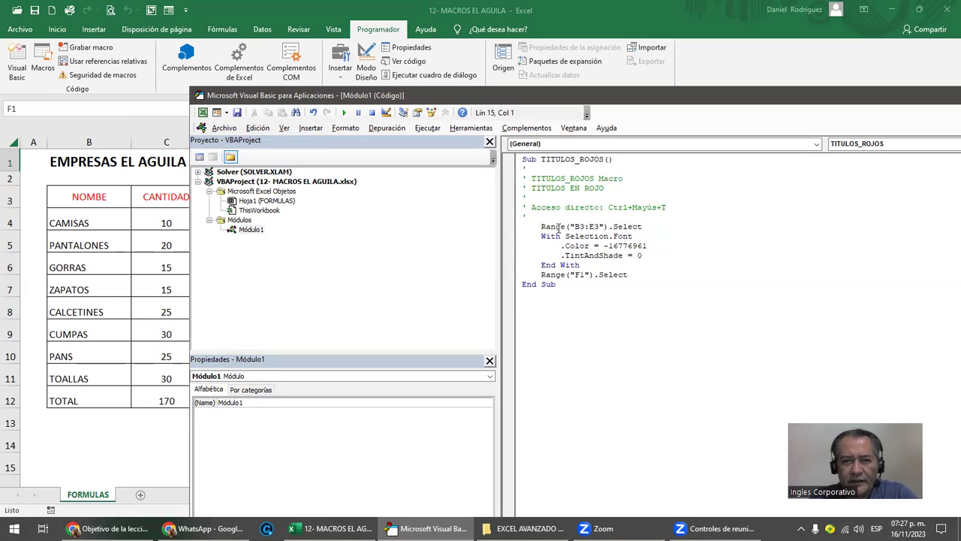
pyautogui.click(533, 180)
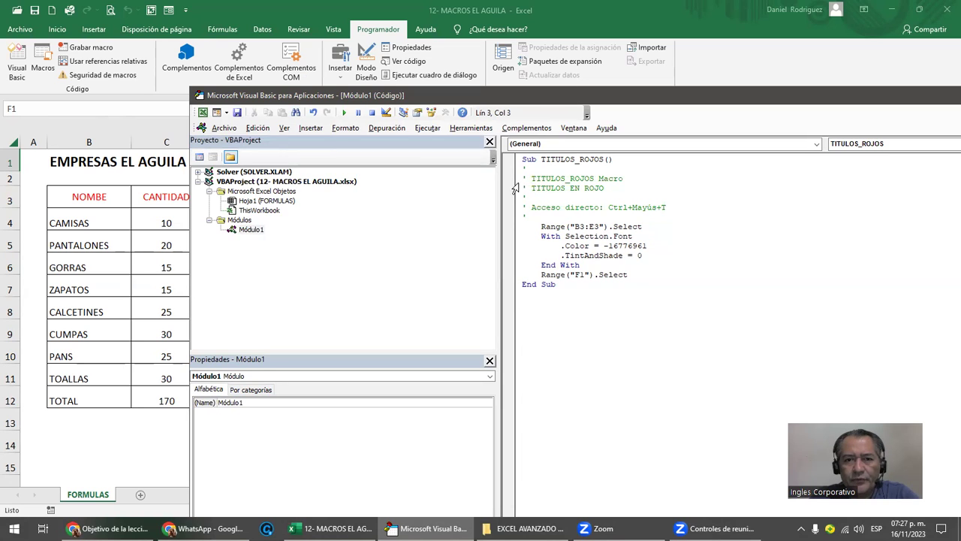
pyautogui.click(523, 180)
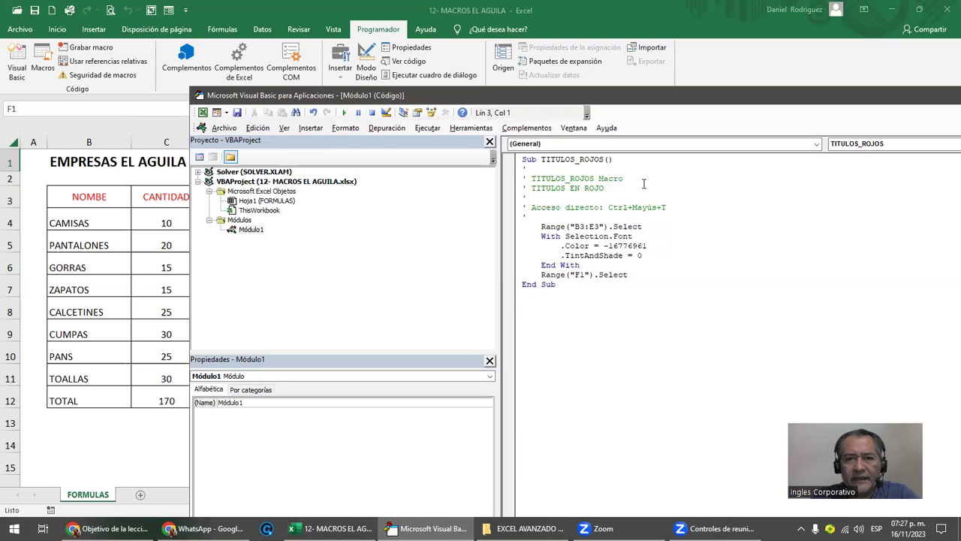
pyautogui.moveTo(624, 181); pyautogui.dragTo(536, 189)
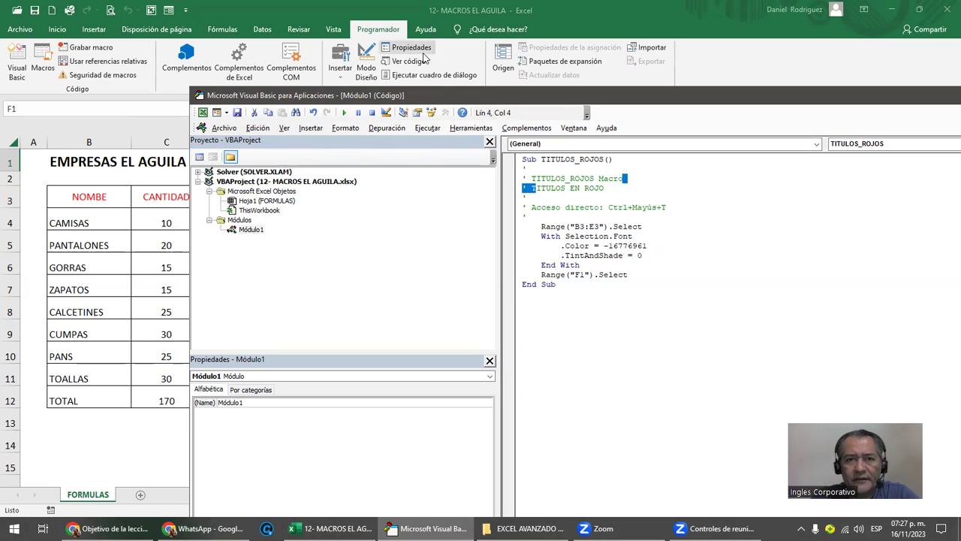
pyautogui.click(424, 59)
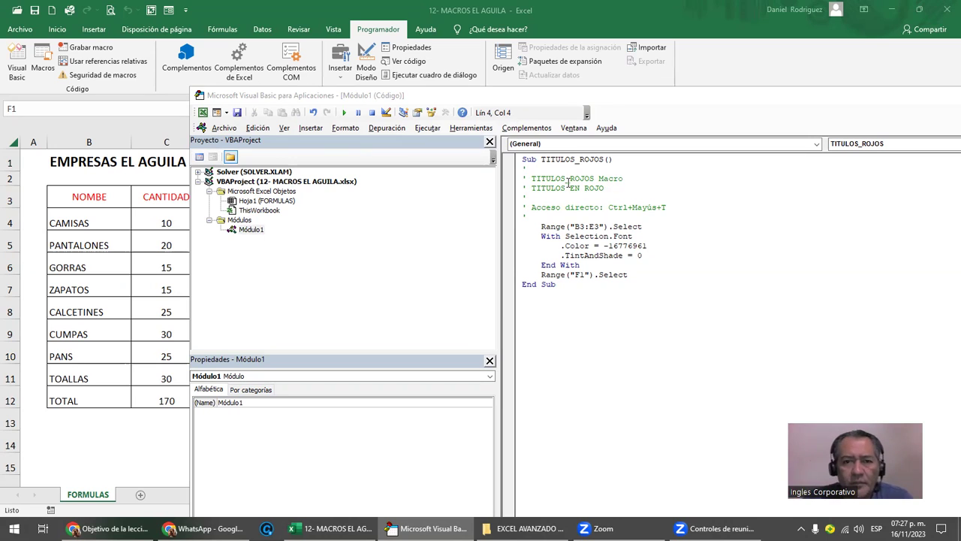
pyautogui.click(532, 179)
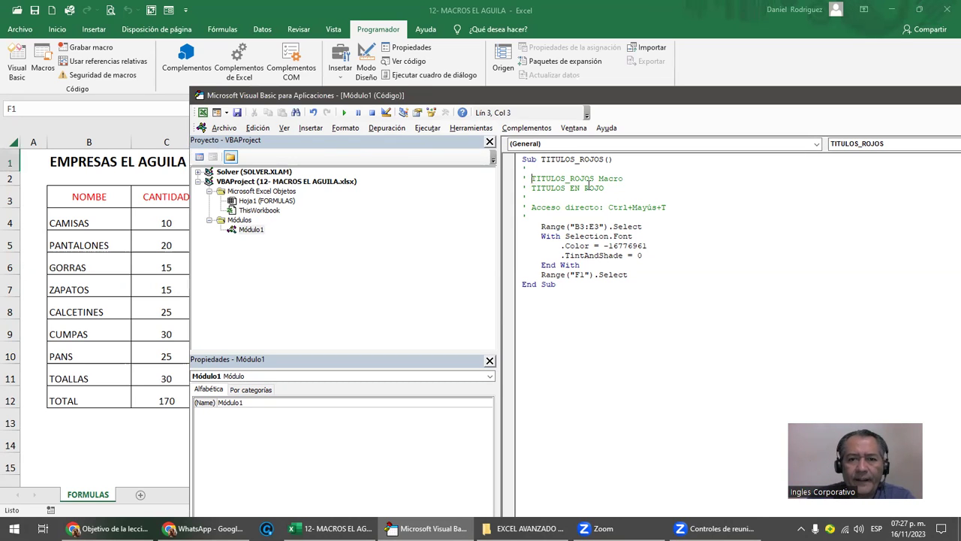
# - Examine the TITULOS_ROJOS comment lines, the recorded range selections and the font colour instructions, and close the code editor
pyautogui.click(571, 179)
pyautogui.moveTo(571, 179); pyautogui.dragTo(626, 176)
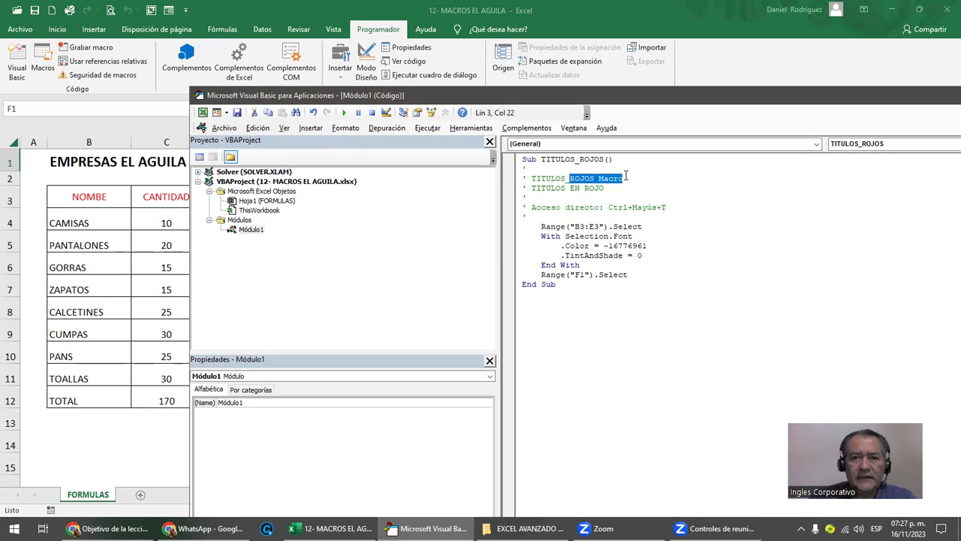
pyautogui.moveTo(666, 207); pyautogui.dragTo(537, 207)
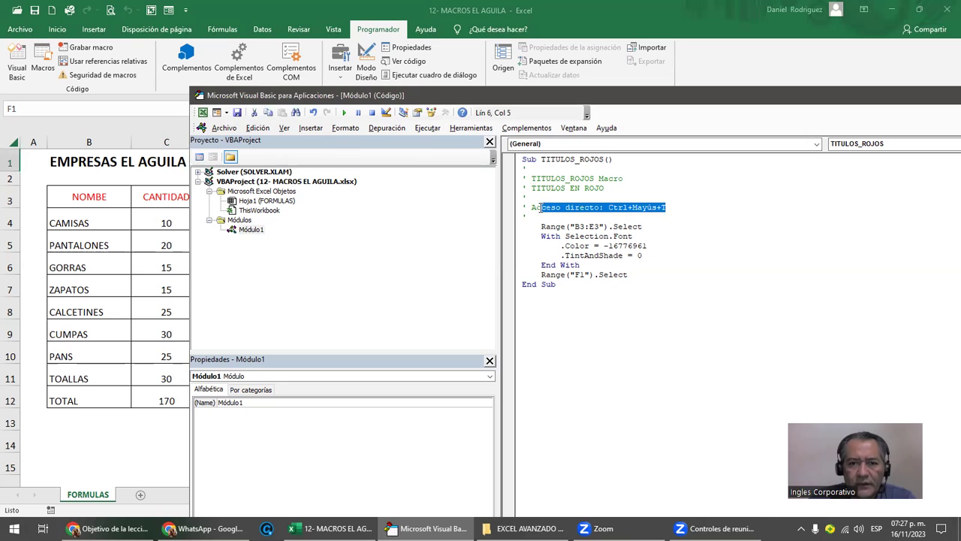
pyautogui.click(541, 227)
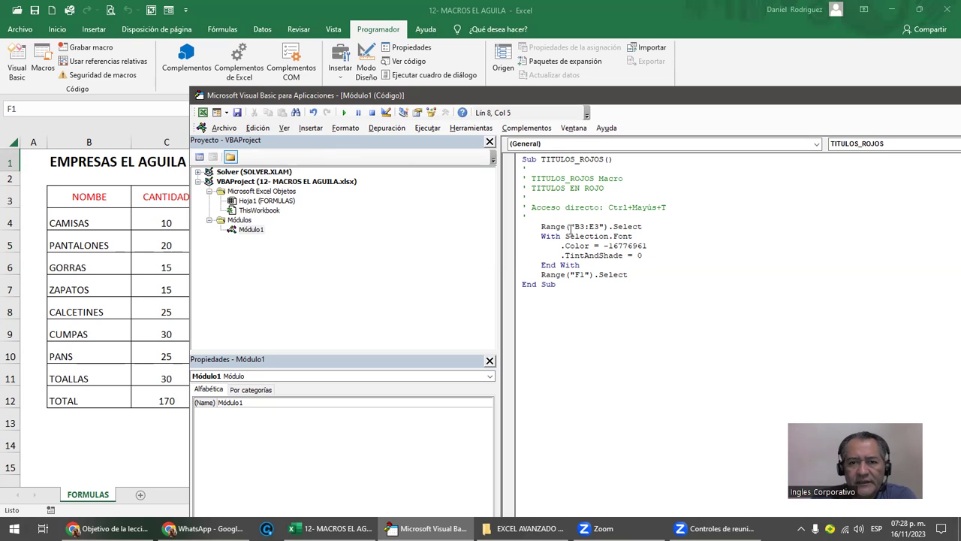
pyautogui.click(573, 226)
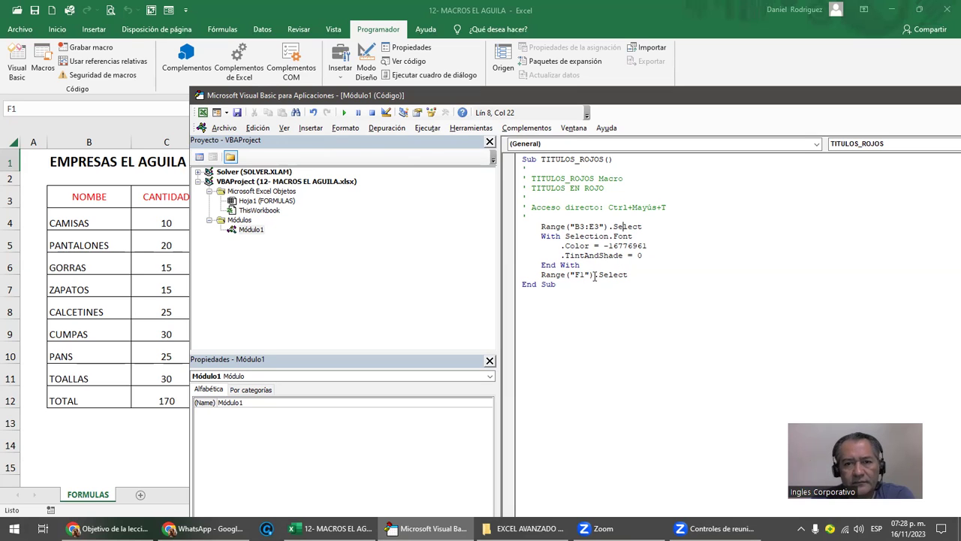
pyautogui.moveTo(540, 225); pyautogui.dragTo(649, 275)
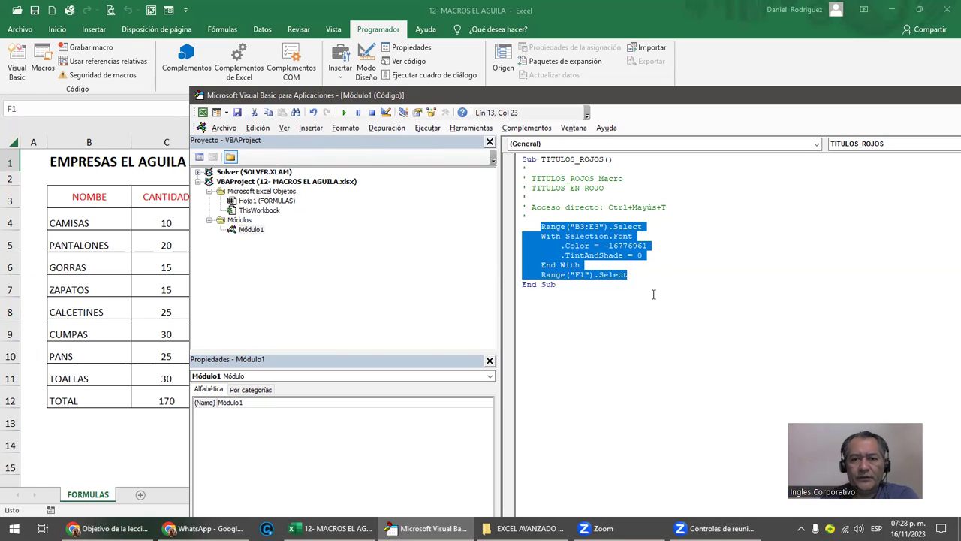
pyautogui.click(608, 217)
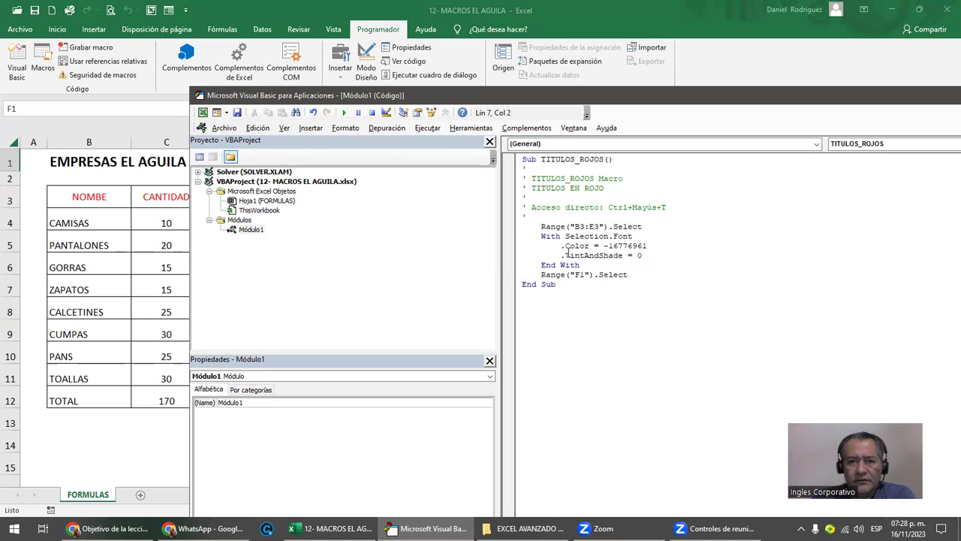
pyautogui.moveTo(560, 246); pyautogui.dragTo(643, 256)
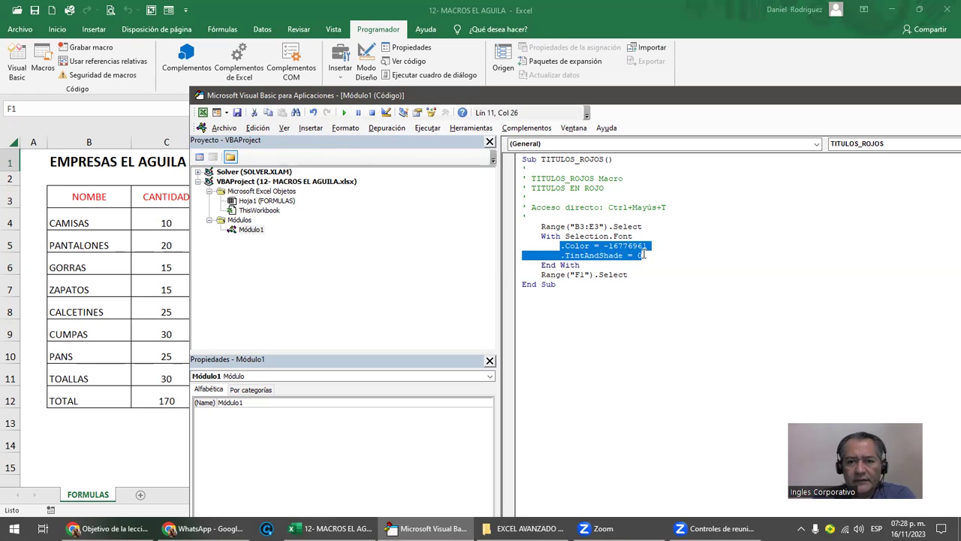
pyautogui.click(562, 275)
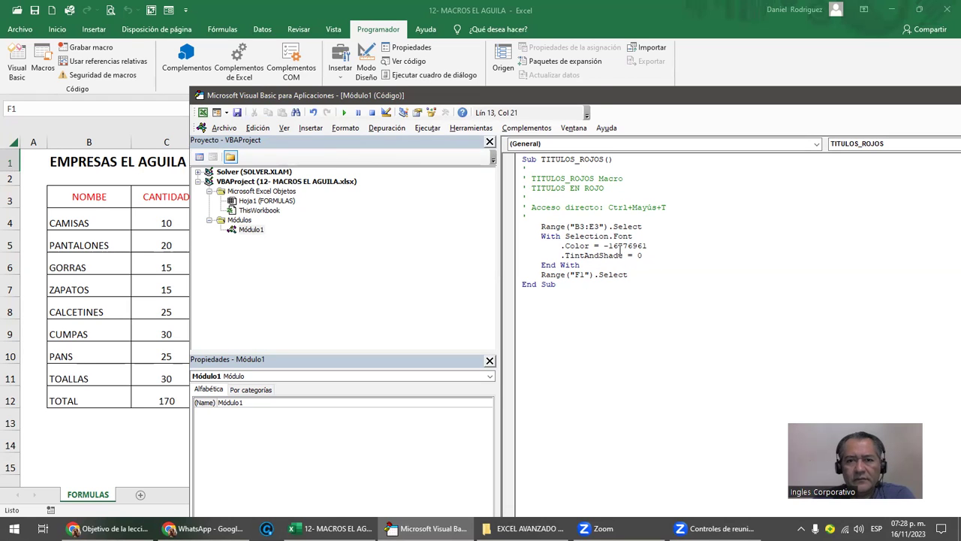
pyautogui.moveTo(615, 92); pyautogui.dragTo(392, 76)
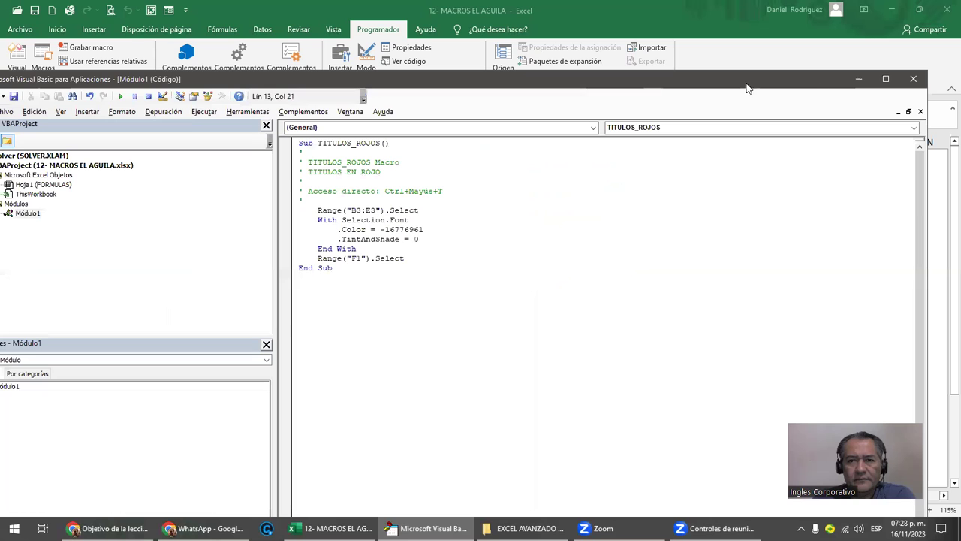
pyautogui.click(911, 87)
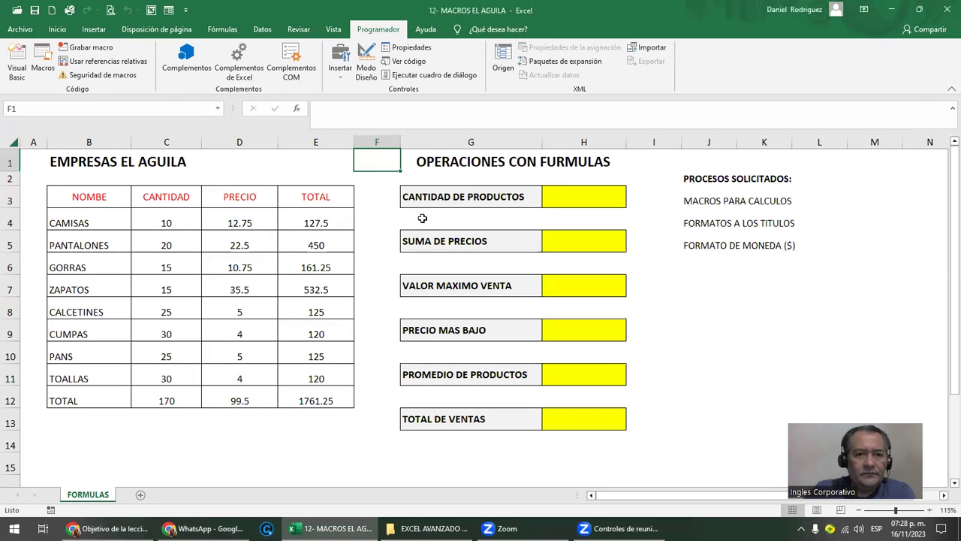
# - Set the font of headings B3:E3 to black and reapply the red colour by running the TITULOS_ROJOS macro with its shortcut
pyautogui.moveTo(81, 198); pyautogui.dragTo(290, 198)
pyautogui.click(57, 29)
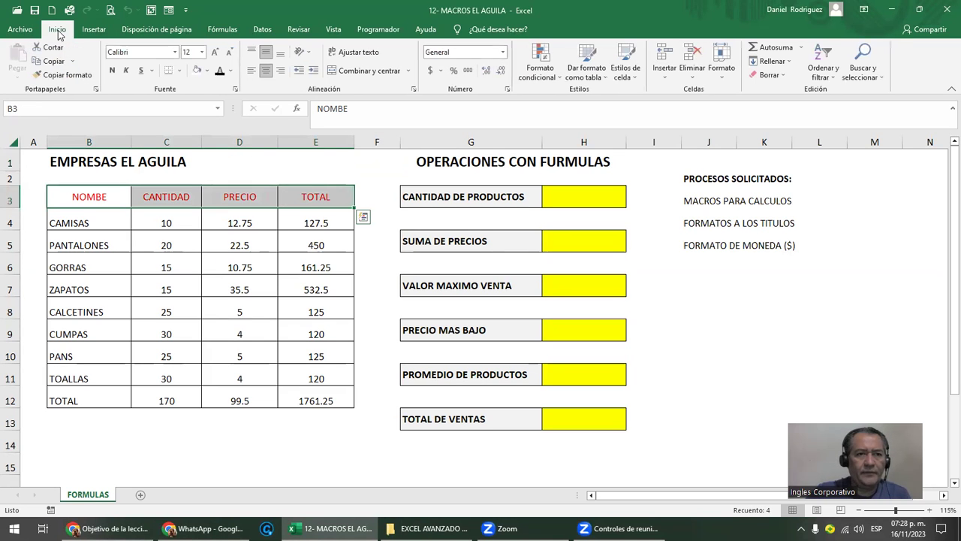
pyautogui.click(220, 69)
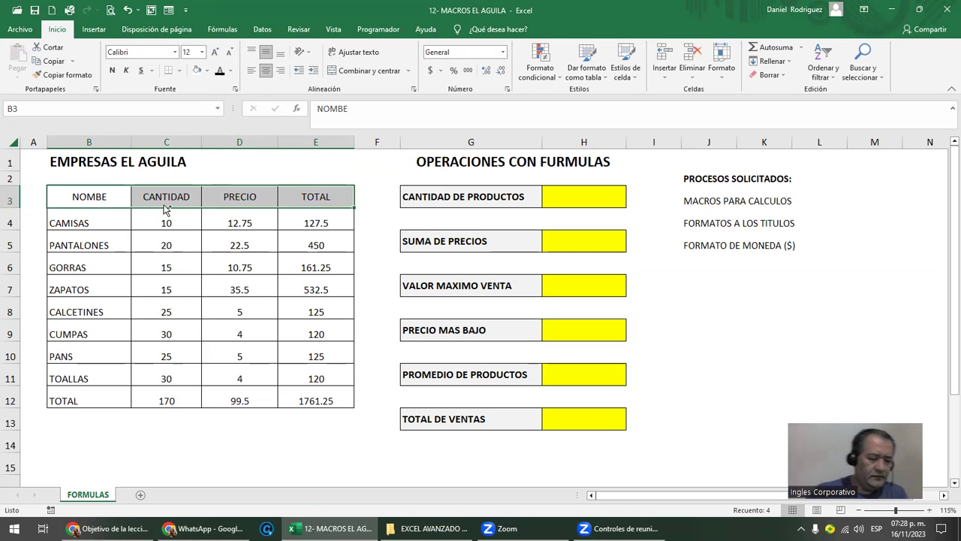
pyautogui.hotkey('ctrl', 'q')
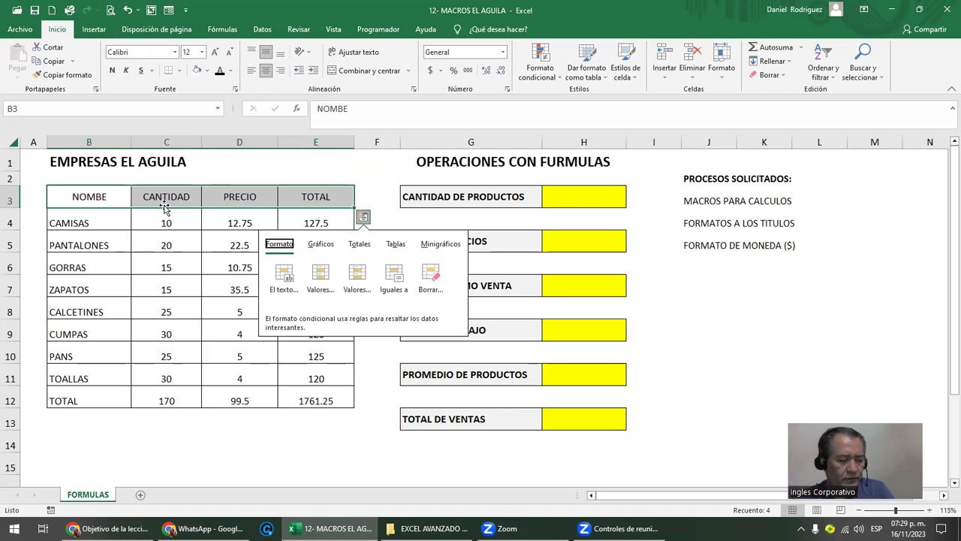
pyautogui.press('Escape')
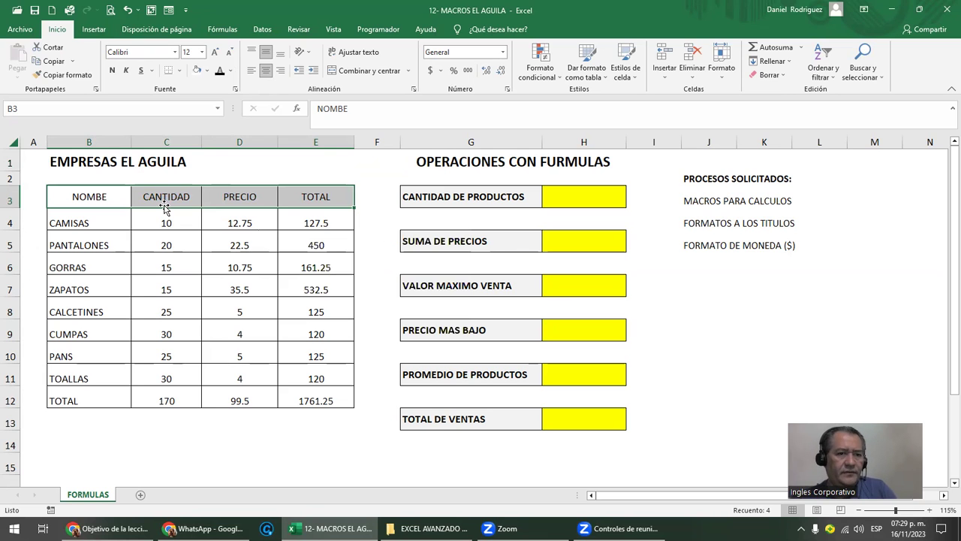
pyautogui.hotkey('ctrl', 'm')
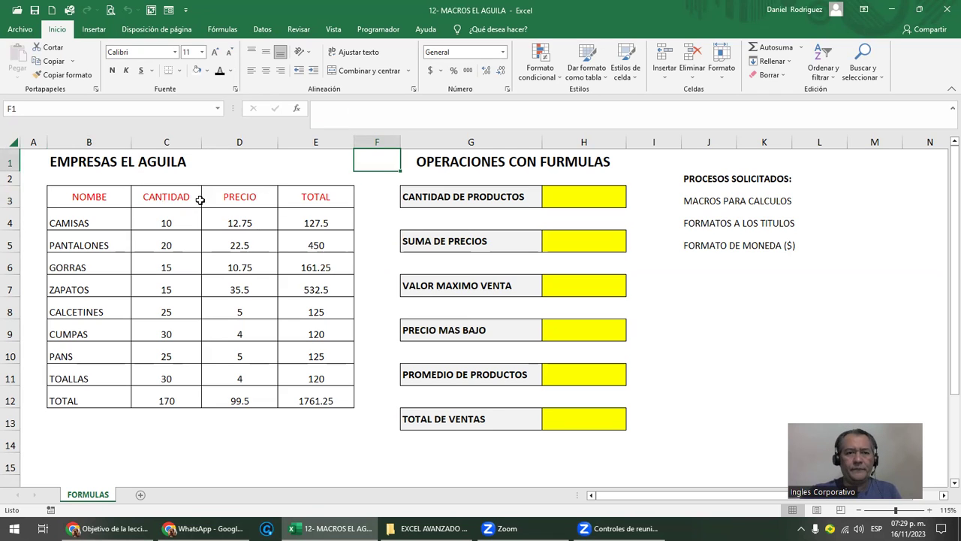
# - Open the TITULOS_ROJOS macro for modification, review its whole procedure from Sub to End Sub, and close the code editor
pyautogui.click(378, 29)
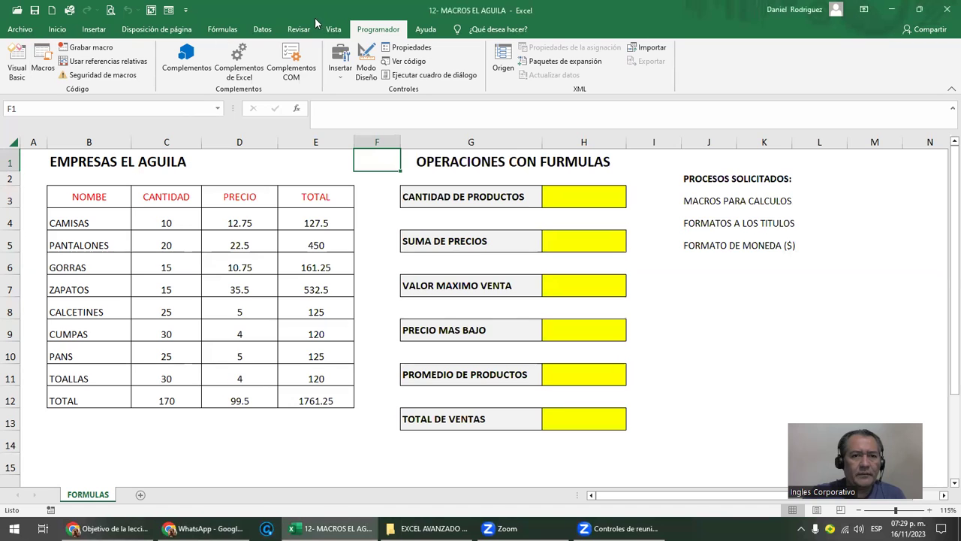
pyautogui.click(43, 69)
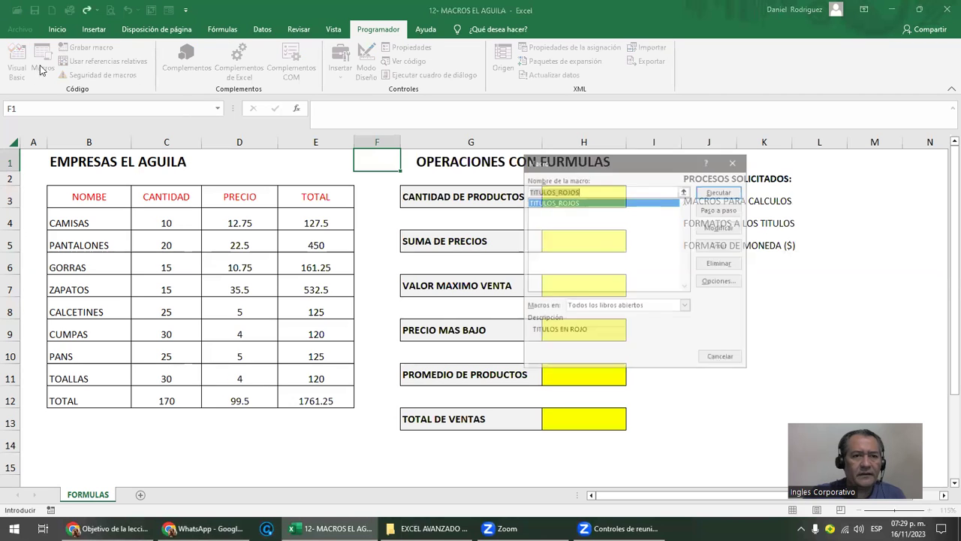
pyautogui.click(574, 203)
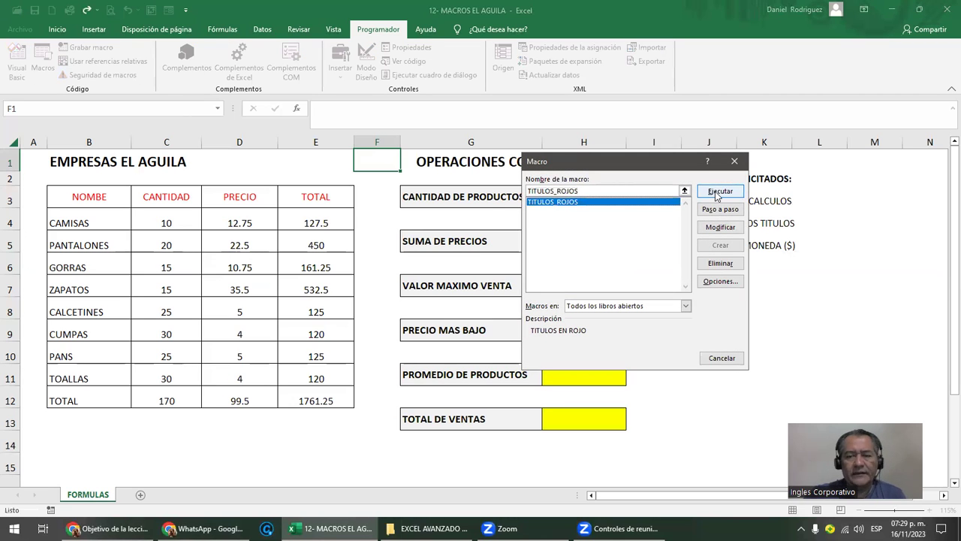
pyautogui.click(725, 232)
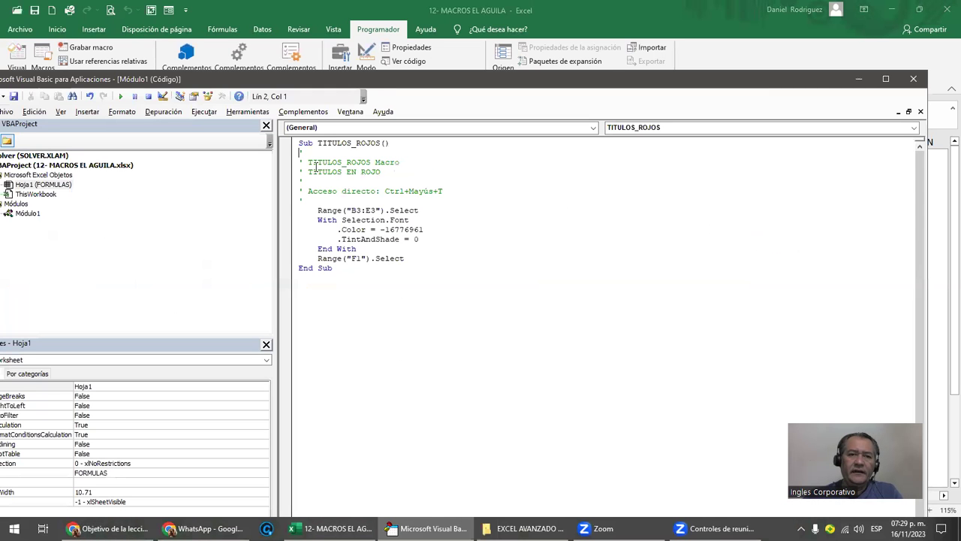
pyautogui.moveTo(299, 142); pyautogui.dragTo(399, 268)
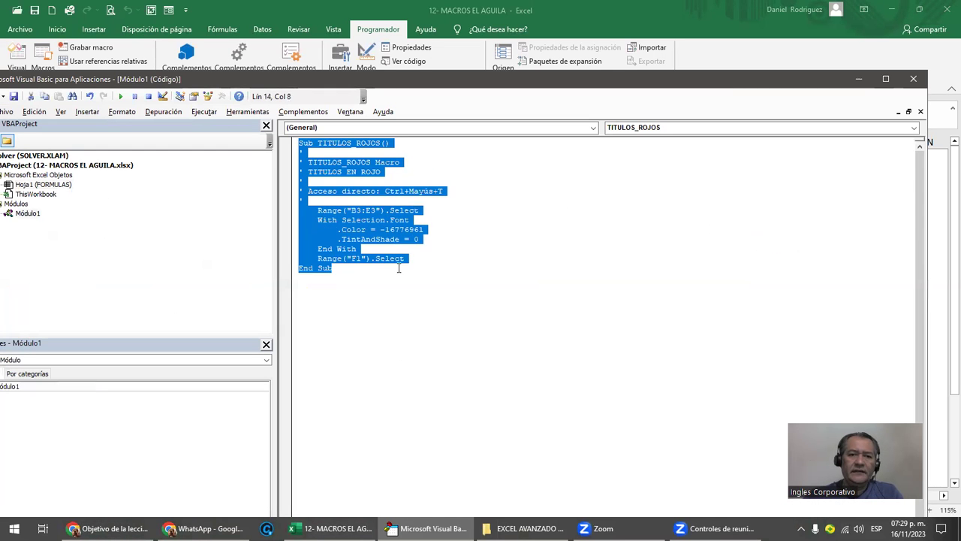
pyautogui.click(436, 271)
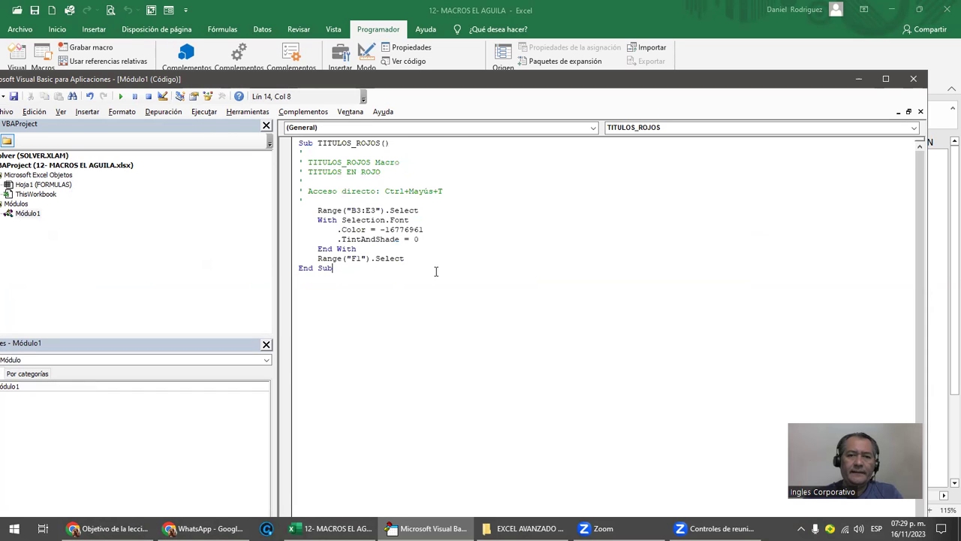
pyautogui.click(913, 79)
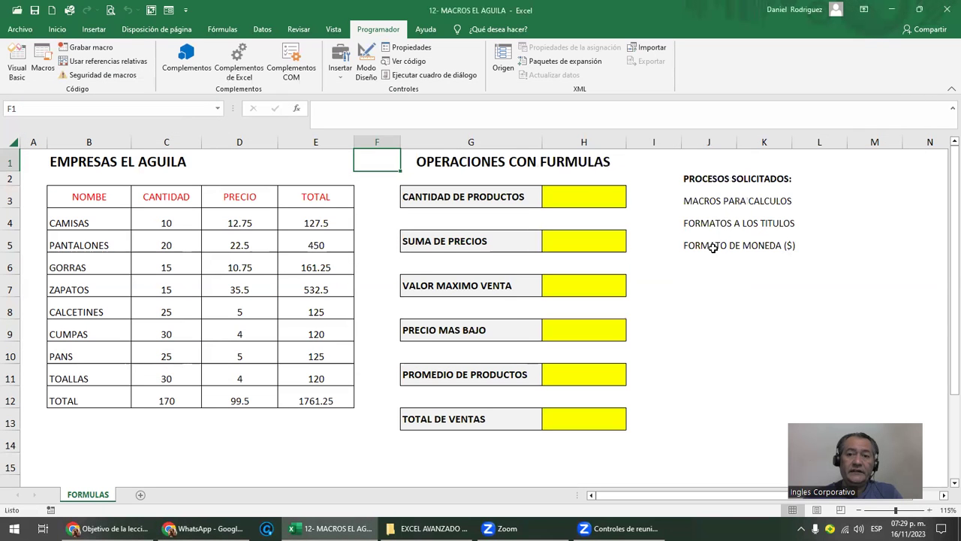
# - Start TITULOS_ROJOS in step-by-step mode from cell J7, continue its execution to the end, and close the code editor
pyautogui.click(688, 290)
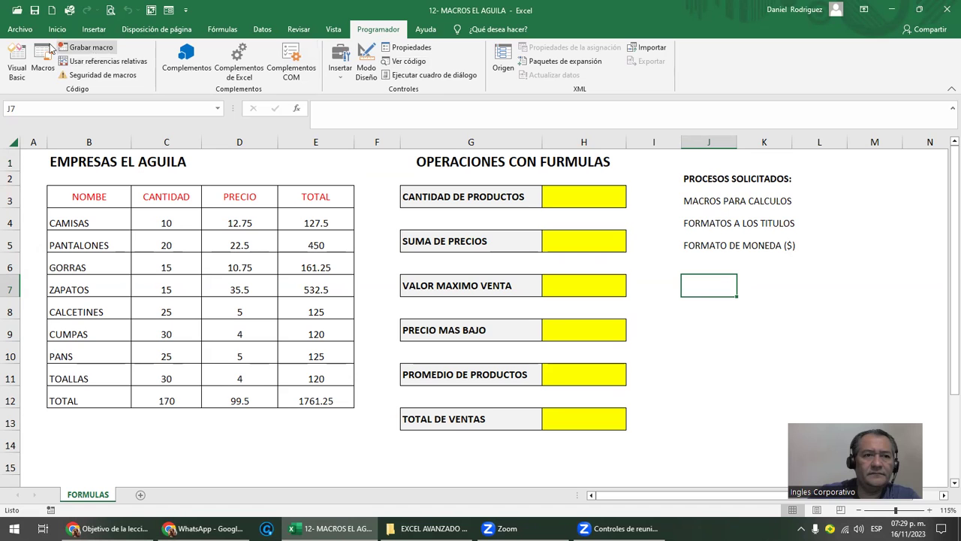
pyautogui.click(43, 62)
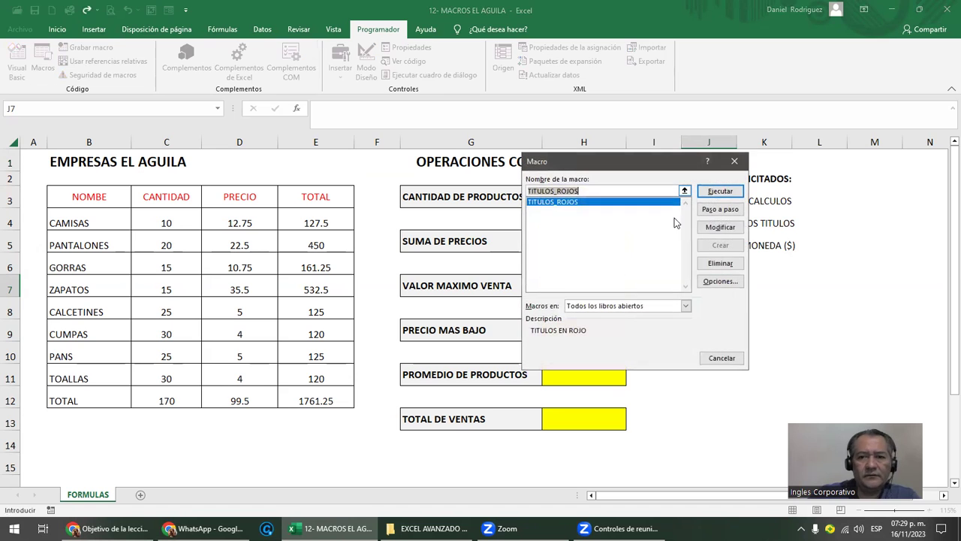
pyautogui.click(719, 210)
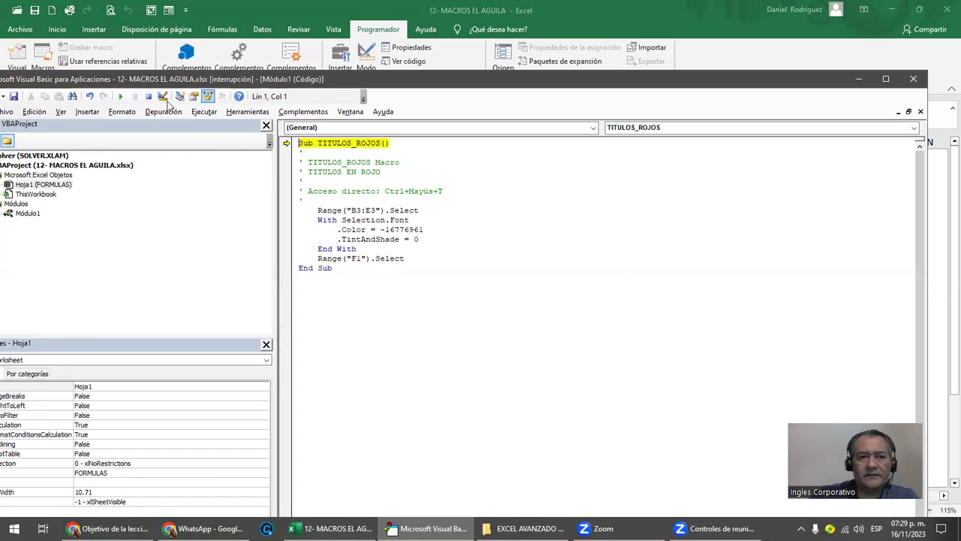
pyautogui.click(121, 98)
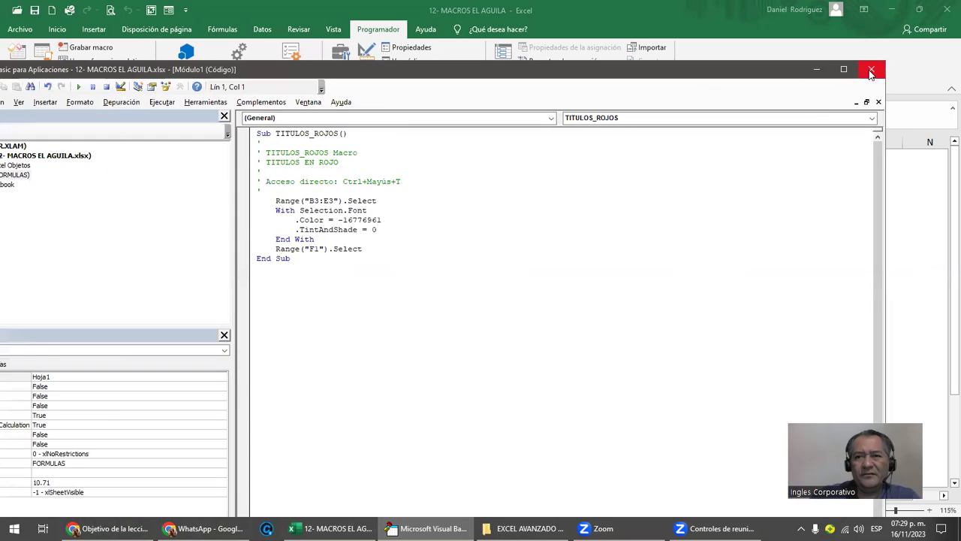
pyautogui.click(871, 70)
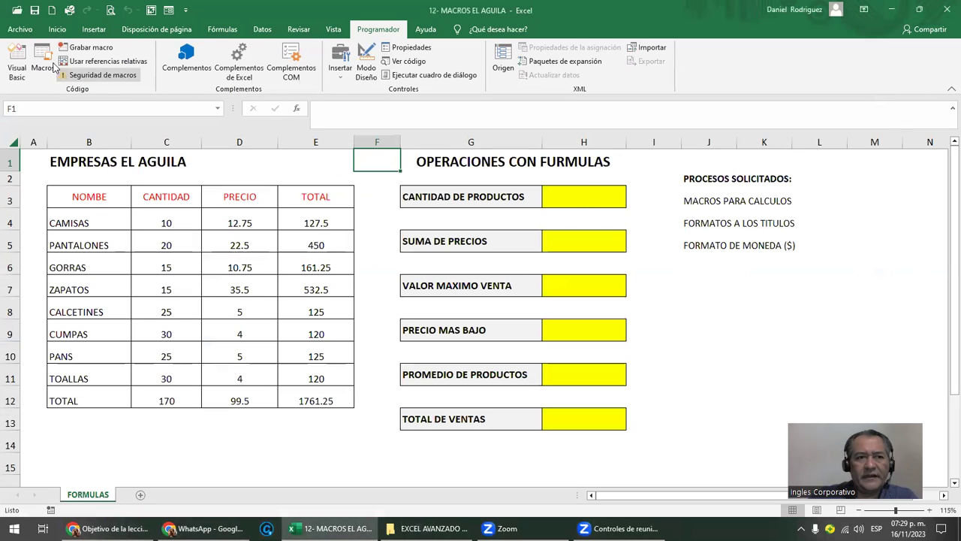
# - Request the deletion of the TITULOS_ROJOS macro and decline the confirmation
pyautogui.click(45, 64)
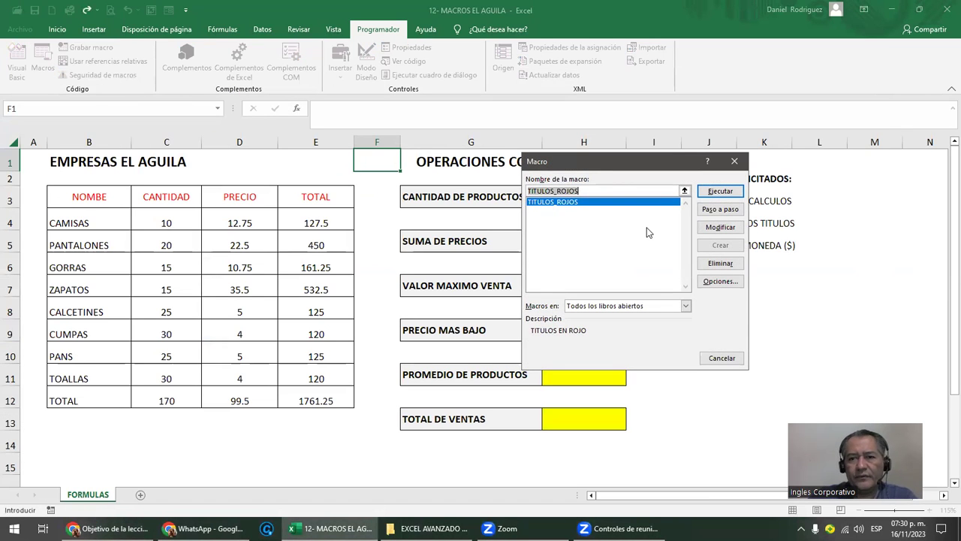
pyautogui.click(565, 203)
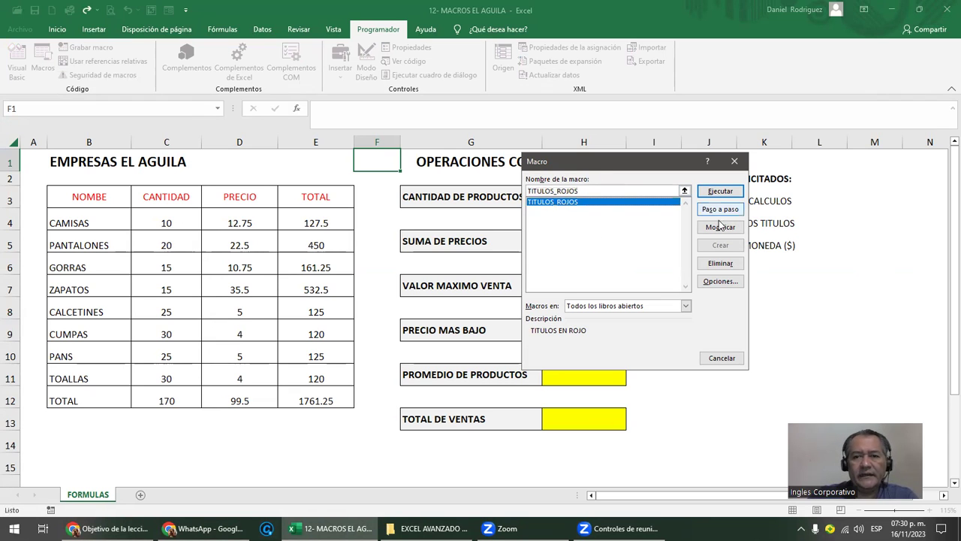
pyautogui.click(719, 264)
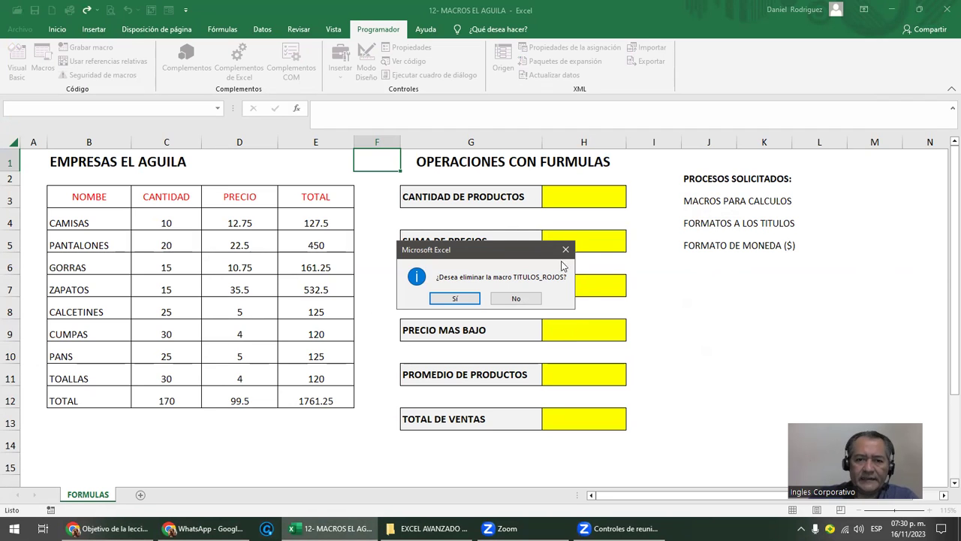
pyautogui.click(515, 300)
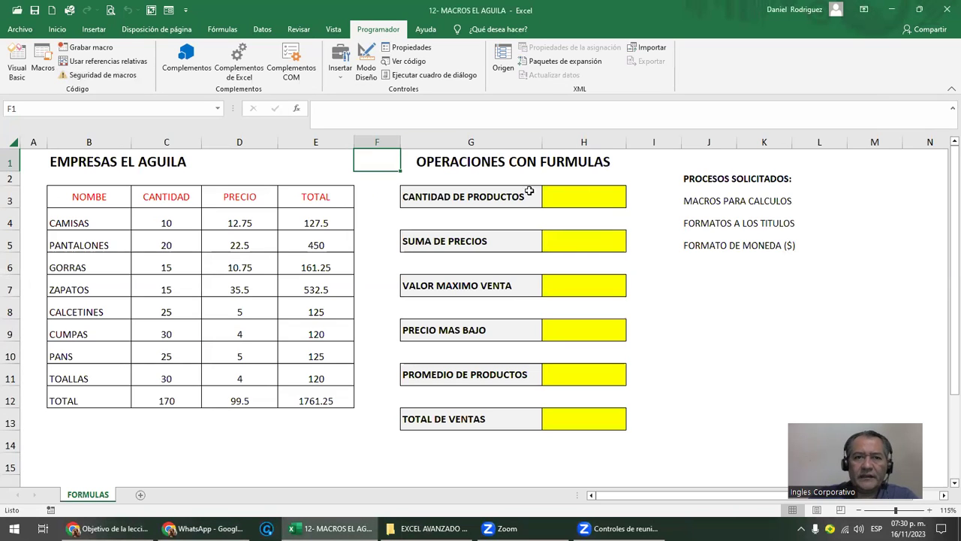
pyautogui.doubleClick(306, 10)
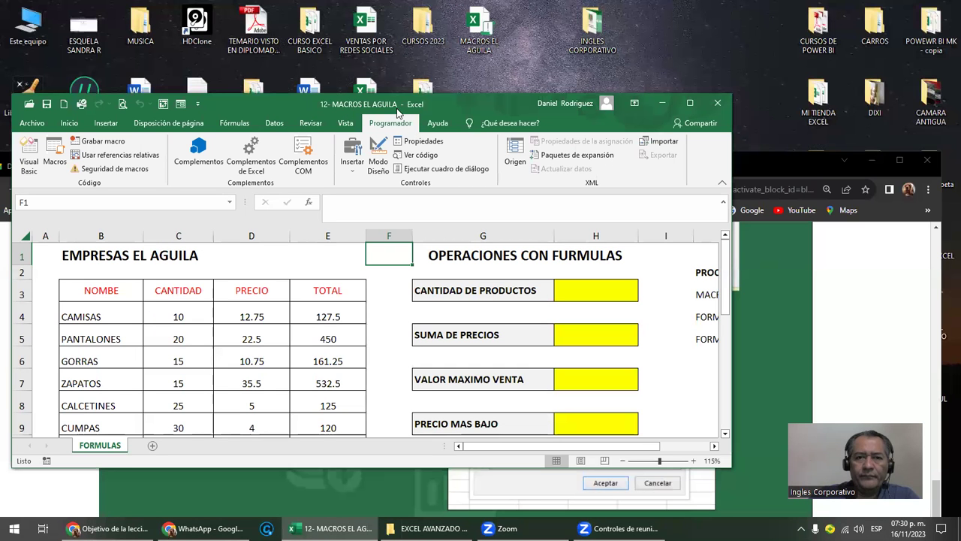
pyautogui.doubleClick(278, 102)
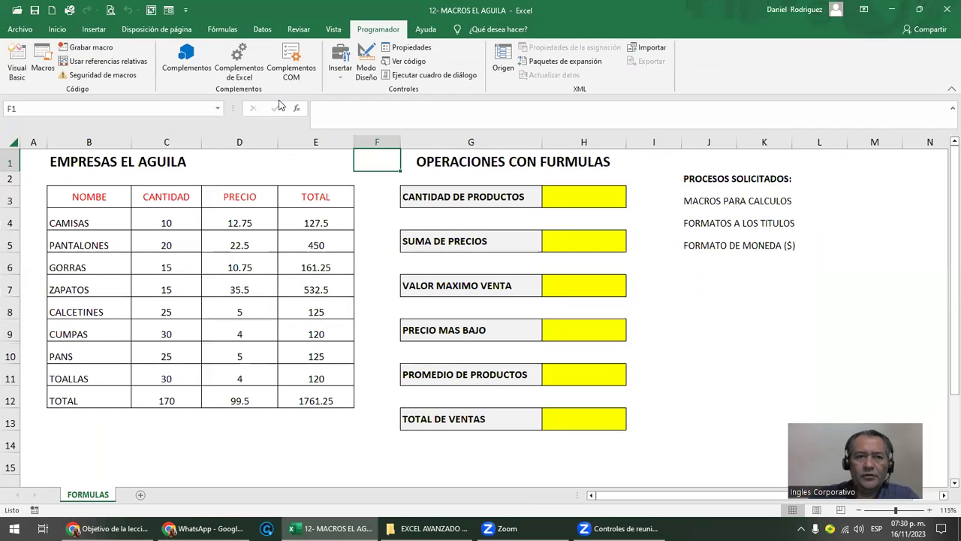
# - Save the workbook in the EXCEL AVANZADO 7 PM folder as 12- MACROS EL AGUILA, type Libro de Excel habilitado para macros
pyautogui.click(20, 30)
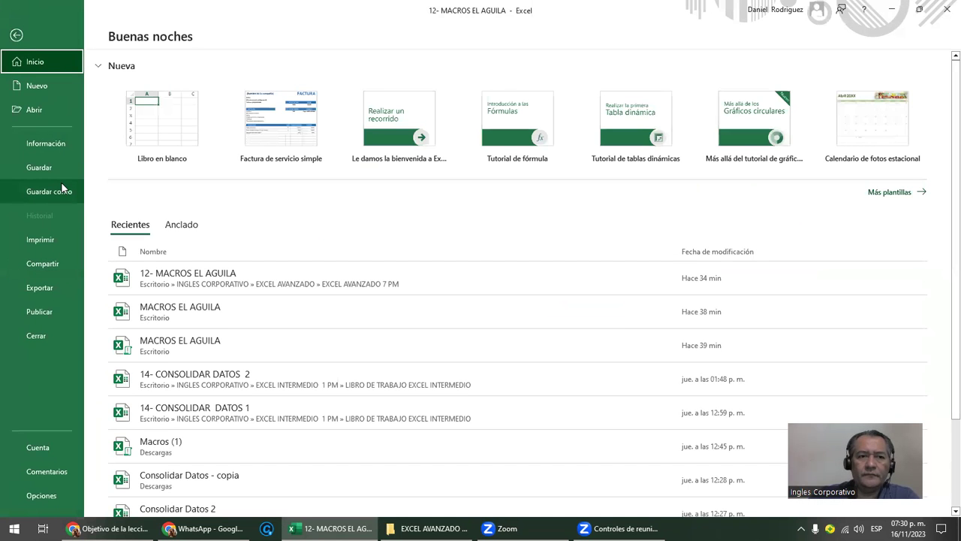
pyautogui.click(63, 196)
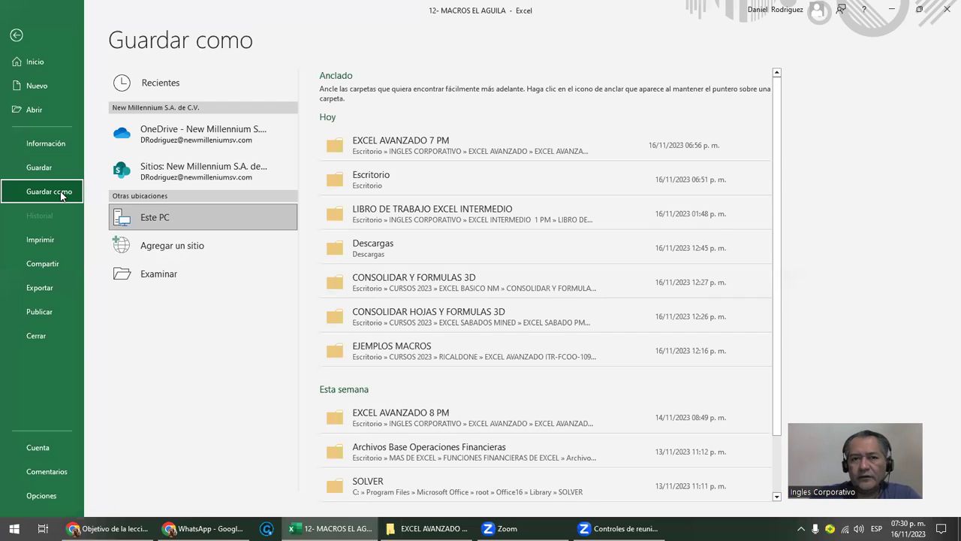
pyautogui.click(411, 145)
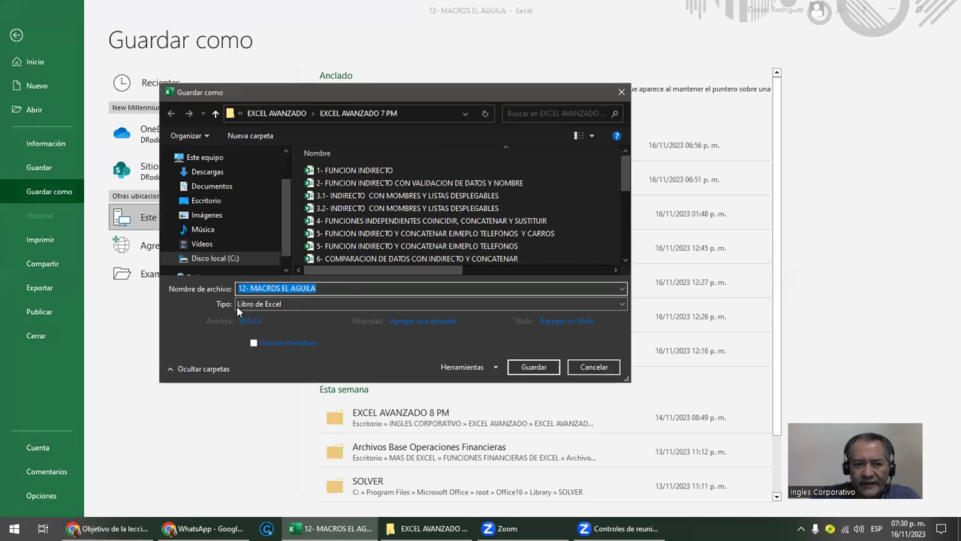
pyautogui.click(285, 304)
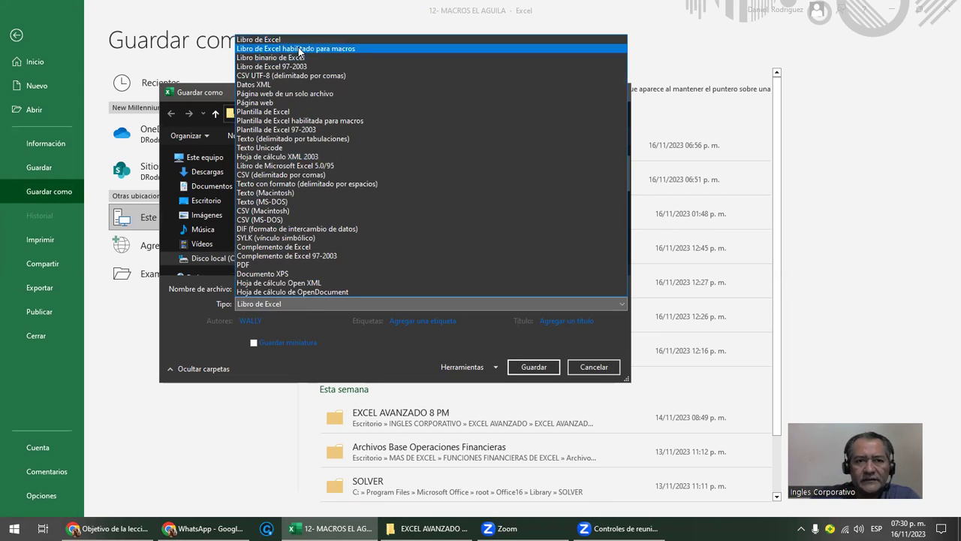
pyautogui.click(360, 49)
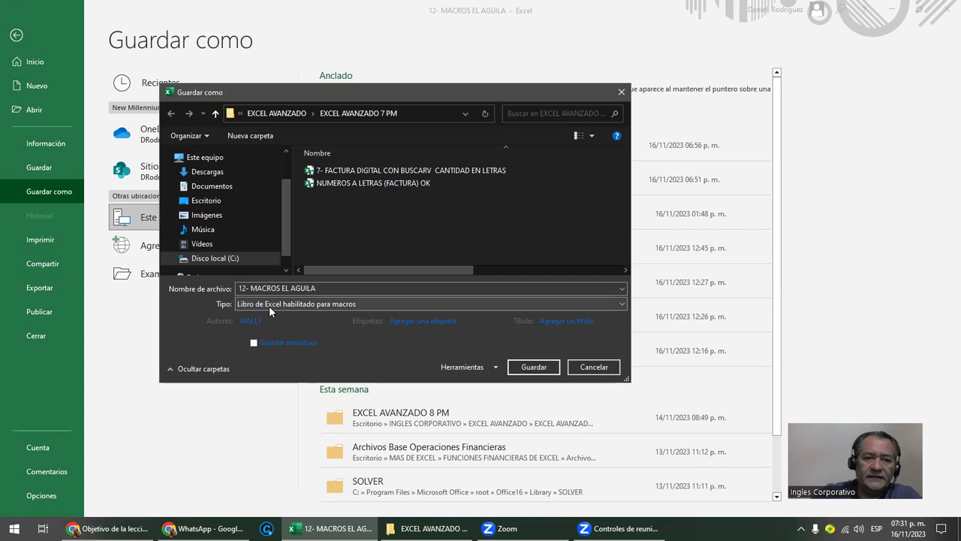
pyautogui.click(533, 367)
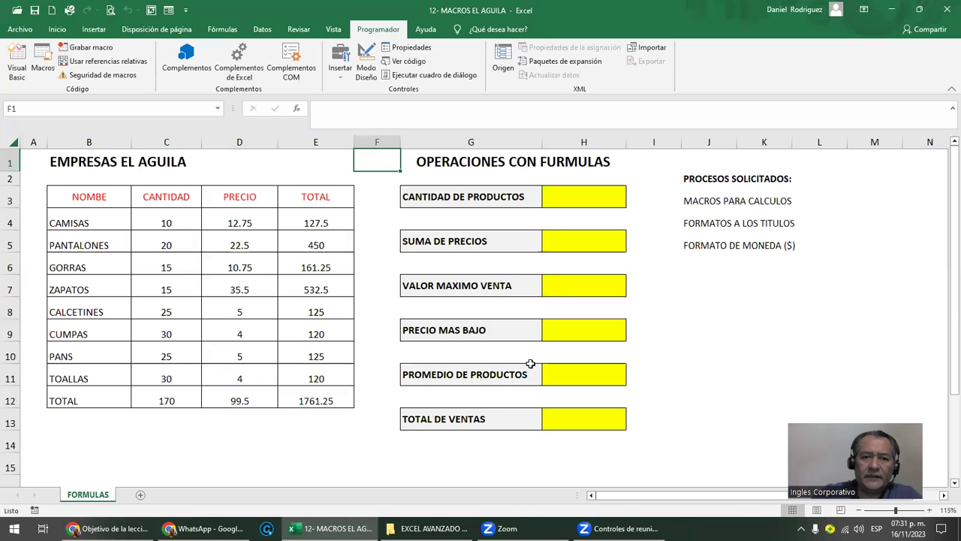
# - Close the workbook and browse from the desktop folder INGLES CORPORATIVO through EXCEL AVANZADO to EXCEL AVANZADO 7 PM
pyautogui.doubleClick(251, 10)
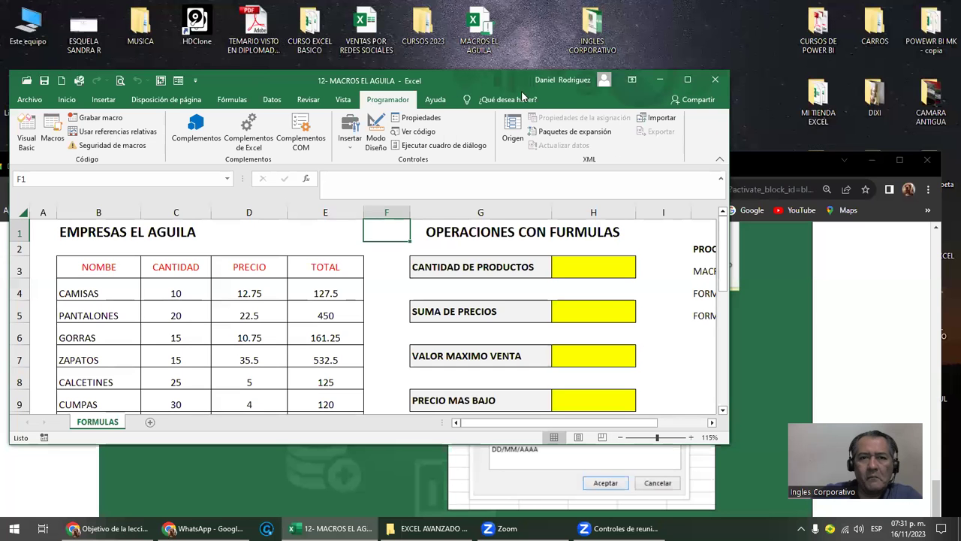
pyautogui.click(712, 80)
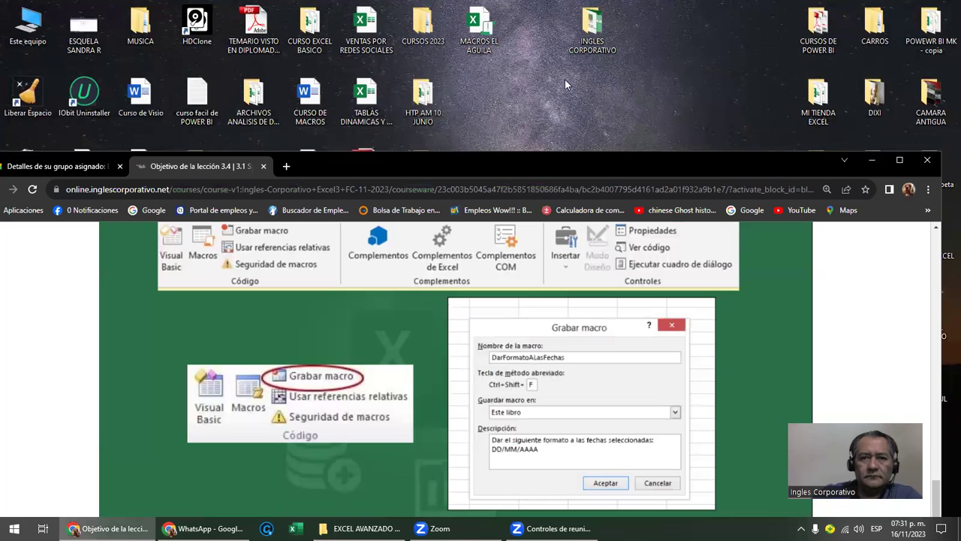
pyautogui.click(582, 30)
pyautogui.doubleClick(597, 15)
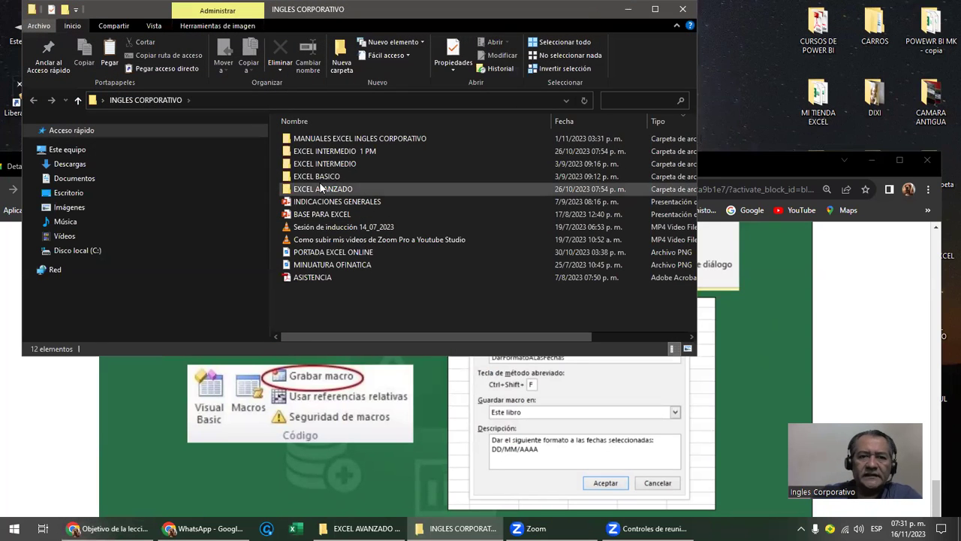
pyautogui.doubleClick(321, 188)
pyautogui.click(370, 138)
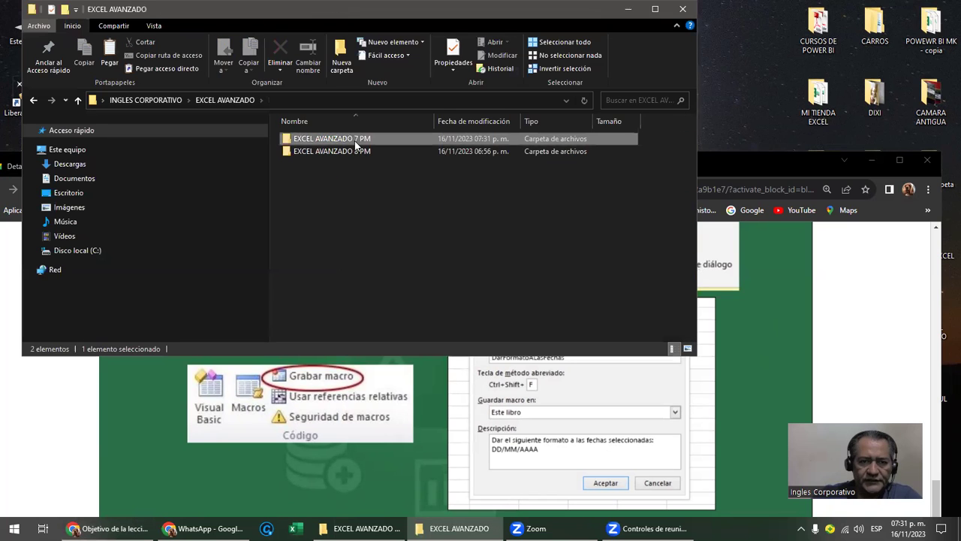
pyautogui.doubleClick(354, 141)
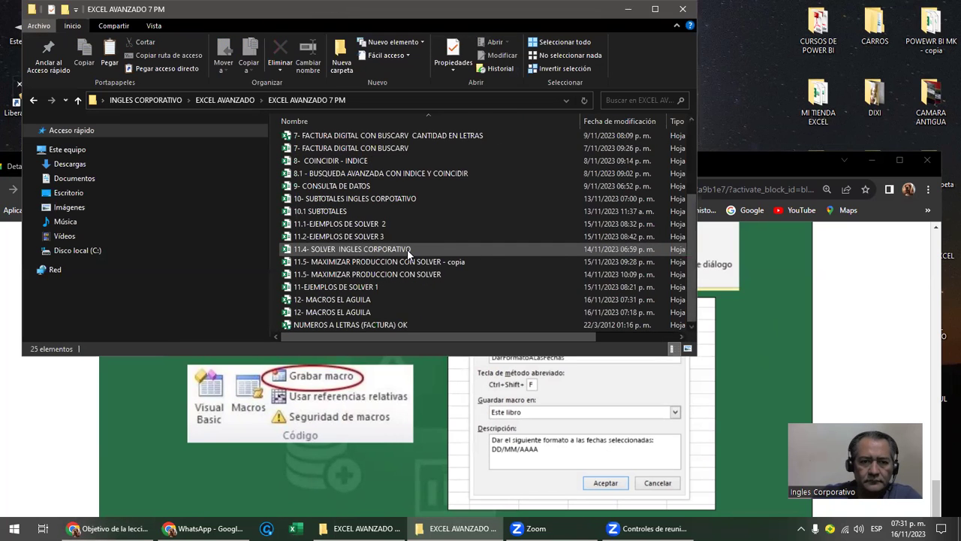
# - Open the macro-enabled 12- MACROS EL AGUILA workbook in a maximized window and enable its blocked macro content
pyautogui.click(323, 300)
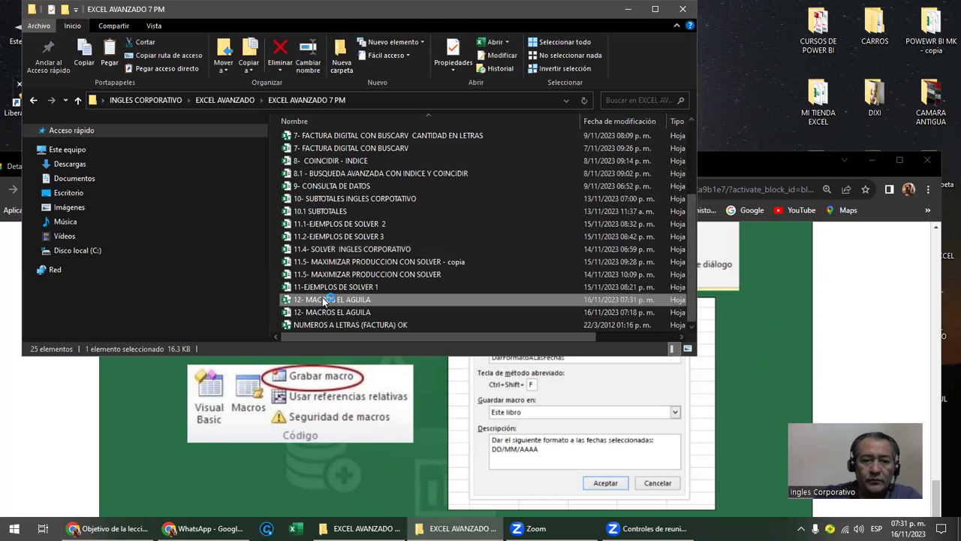
pyautogui.doubleClick(322, 300)
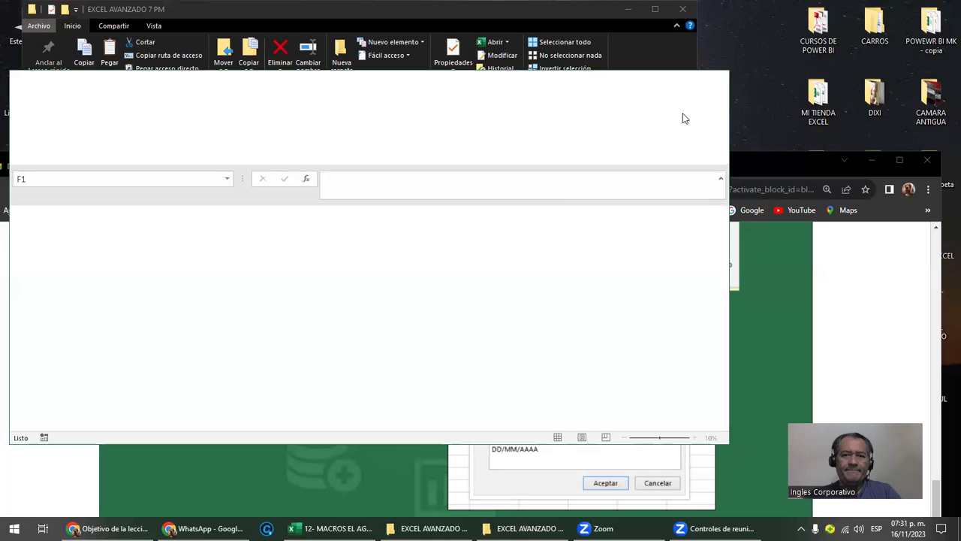
pyautogui.click(687, 80)
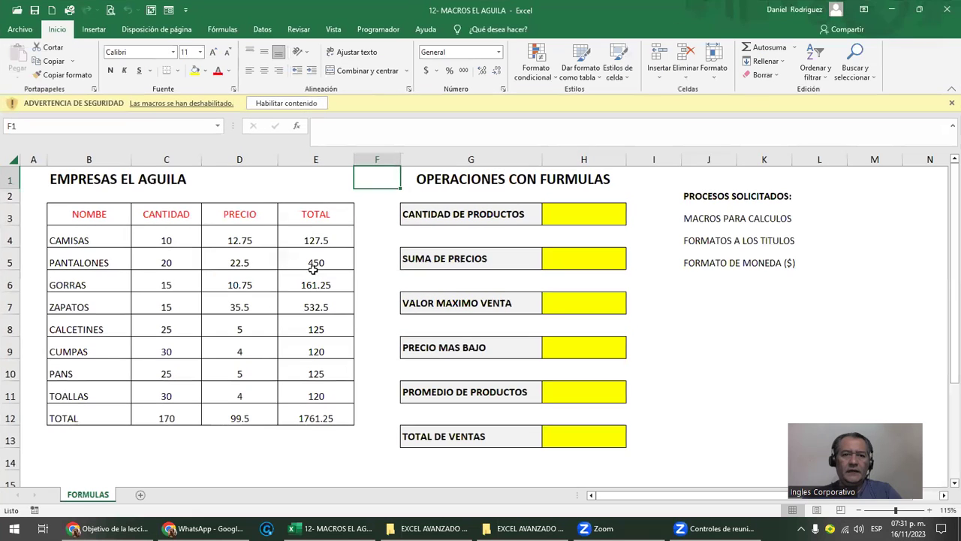
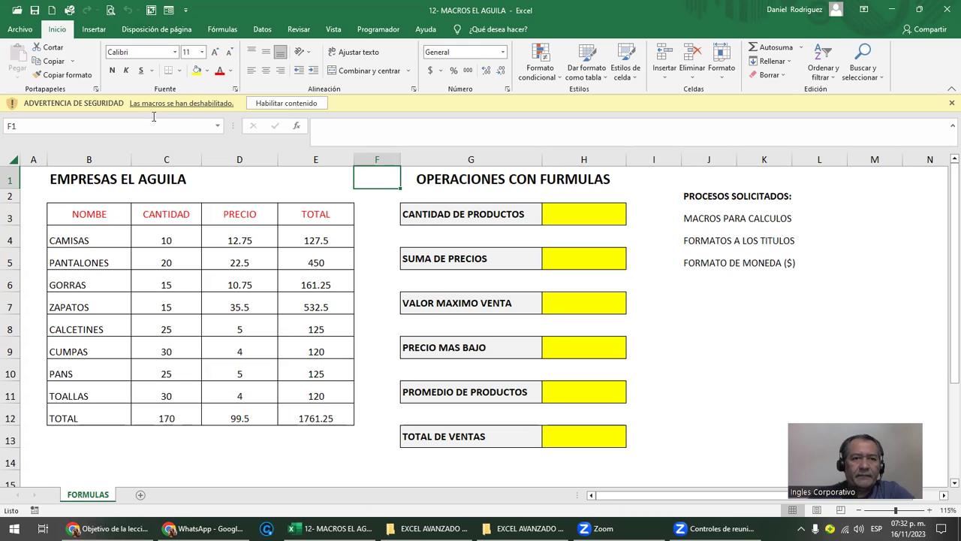
pyautogui.click(291, 104)
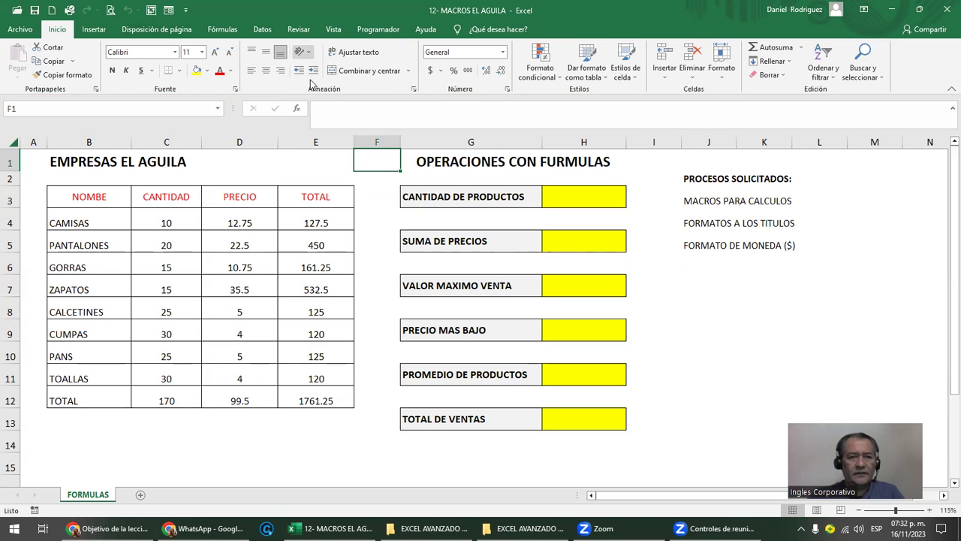
# - Set the font of headings B3:E3 to black and run TITULOS_ROJOS by its shortcut from D1 to turn them red
pyautogui.moveTo(79, 197); pyautogui.dragTo(315, 197)
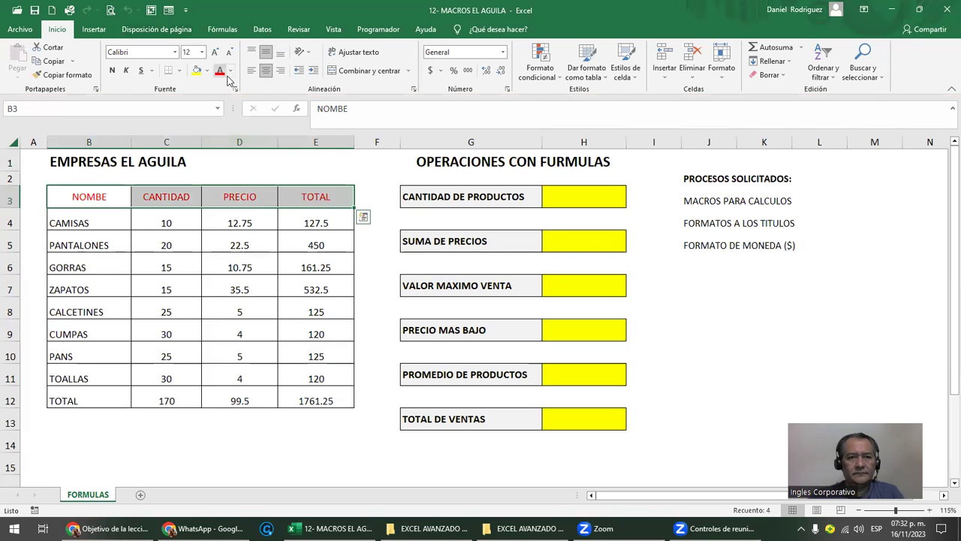
pyautogui.click(231, 70)
pyautogui.click(230, 112)
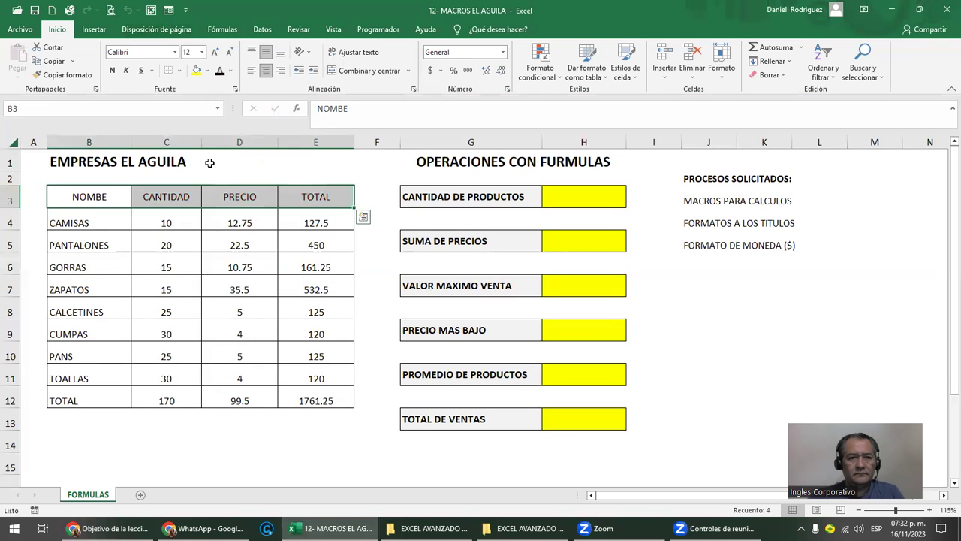
pyautogui.click(217, 163)
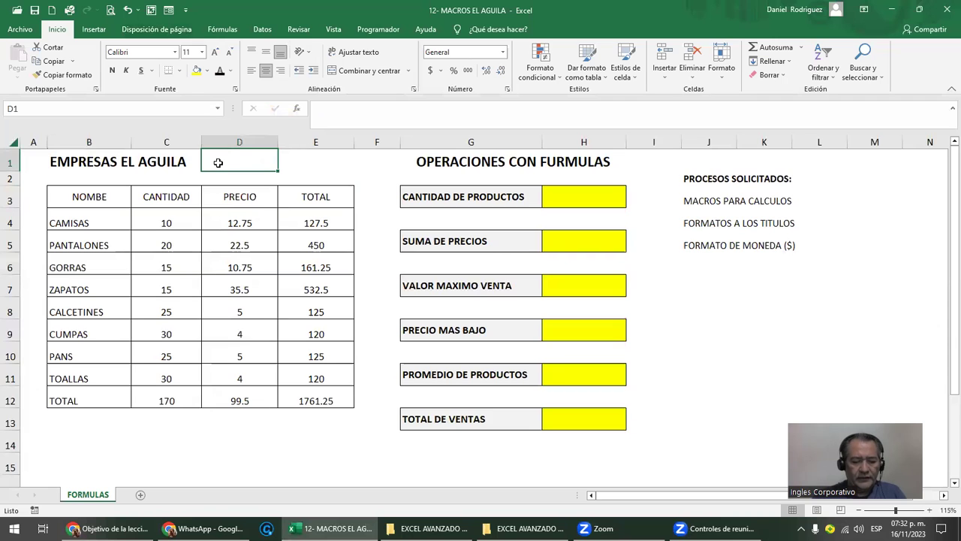
pyautogui.hotkey('ctrl', 'shift', 't')
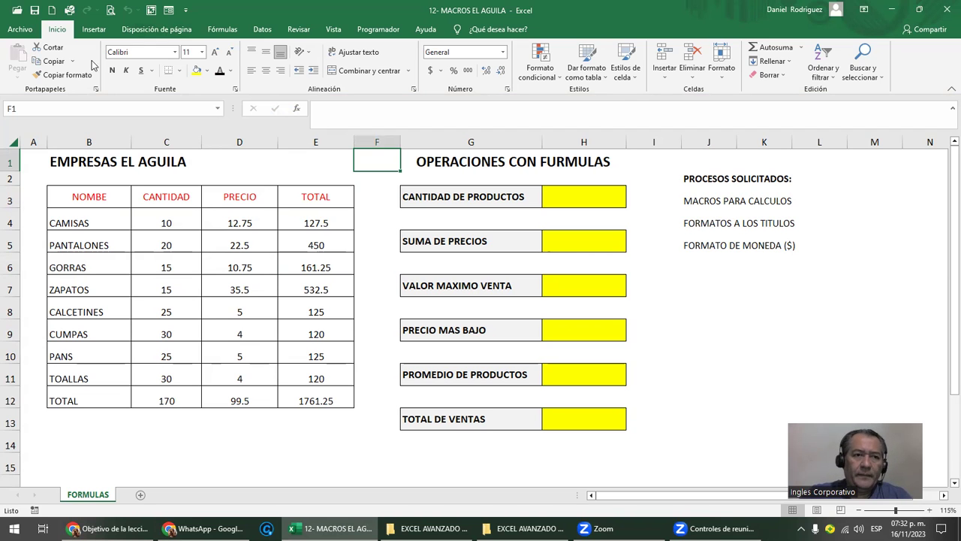
# - Review the workbook's information page, including its security and inspection details, and return to the sheet
pyautogui.click(27, 30)
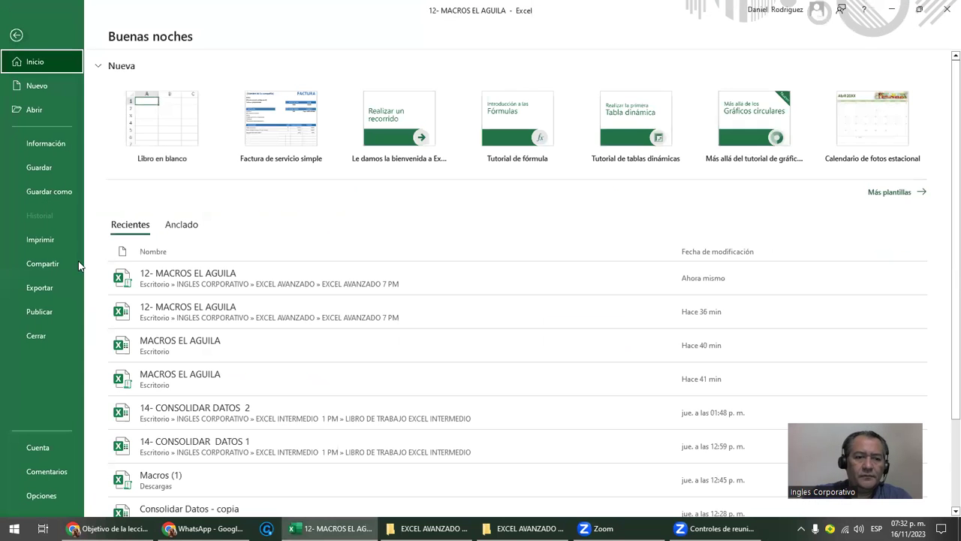
pyautogui.click(43, 146)
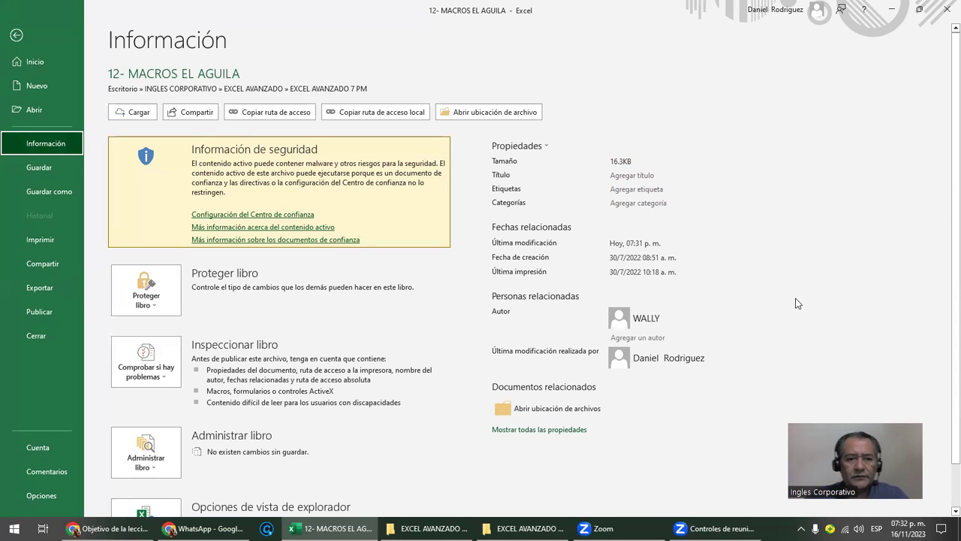
pyautogui.press('Escape')
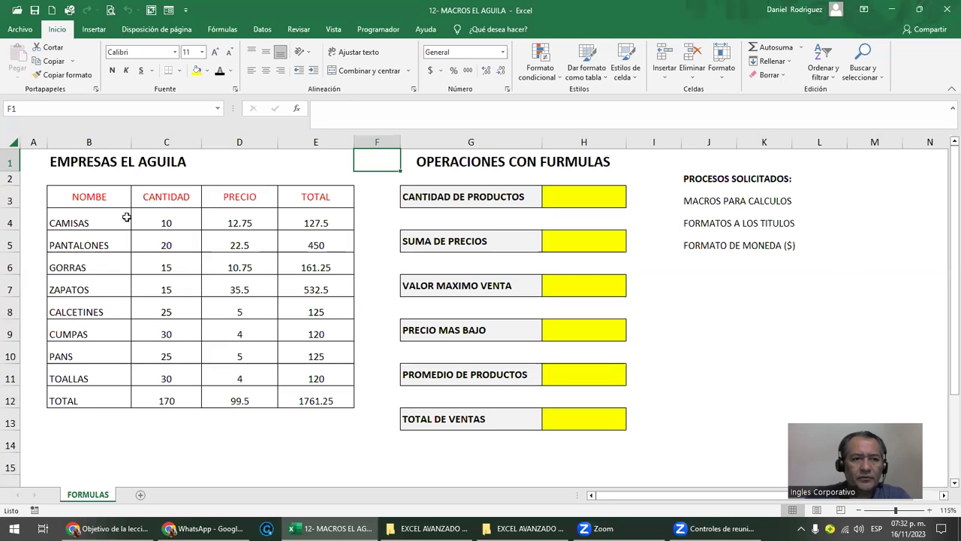
# - Delete the TITULOS_ROJOS macro from the workbook and confirm the deletion
pyautogui.click(85, 199)
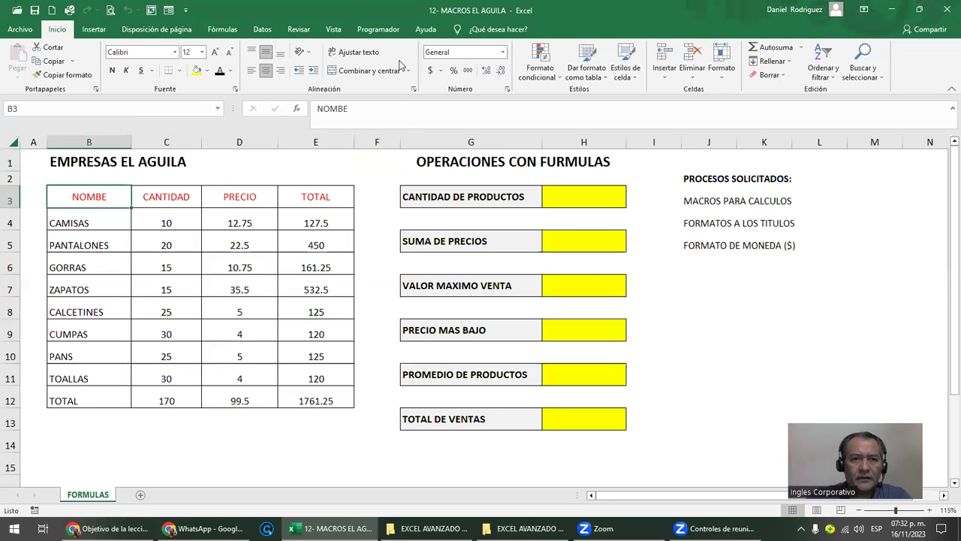
pyautogui.click(386, 29)
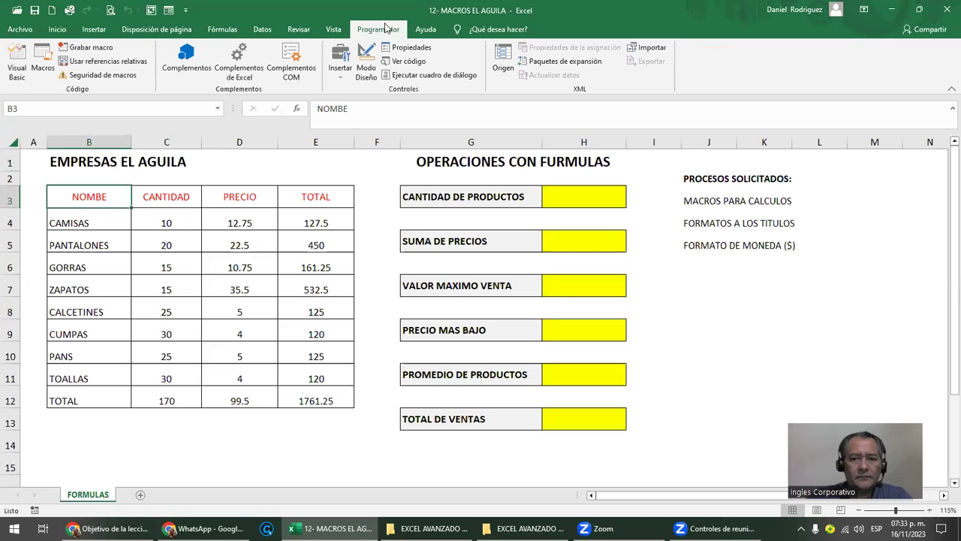
pyautogui.click(43, 66)
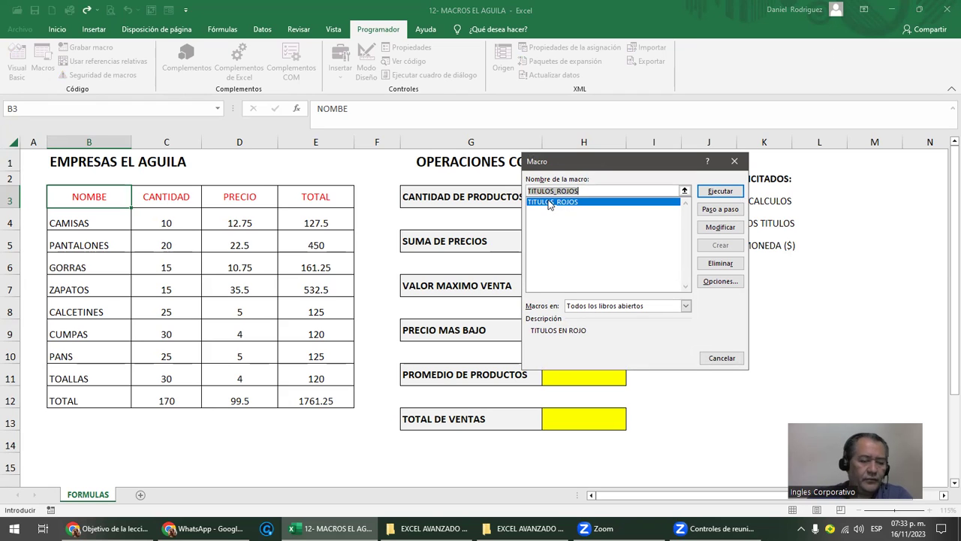
pyautogui.click(730, 263)
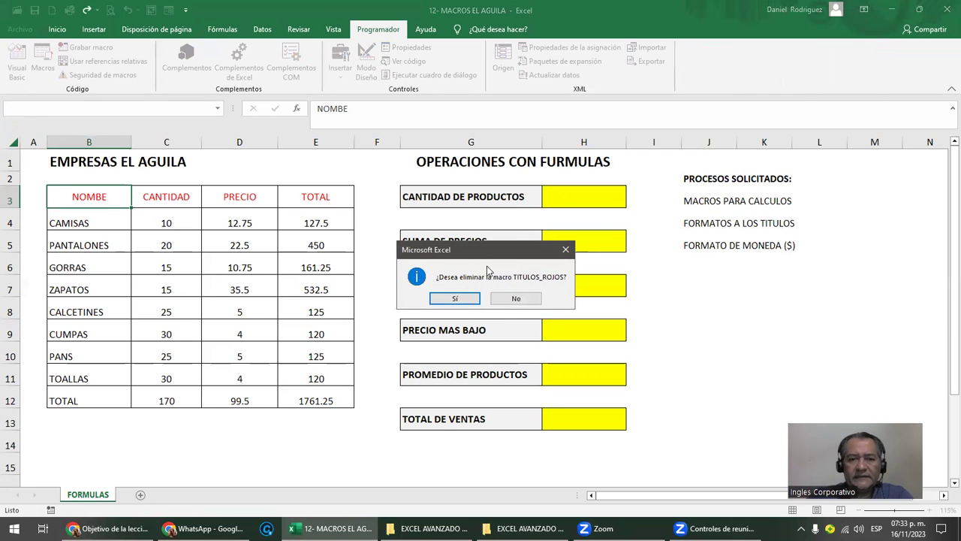
pyautogui.click(466, 294)
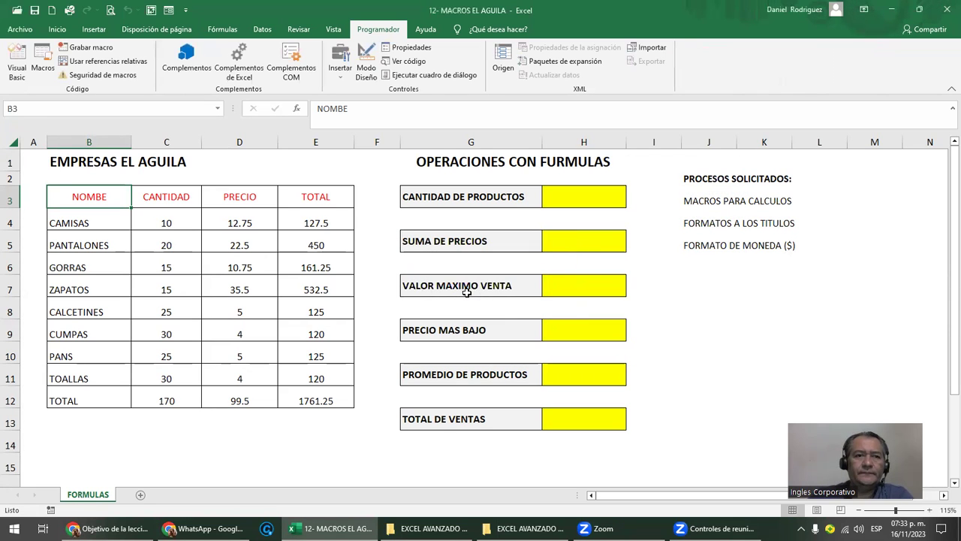
# - Check the list of macros in all open workbooks for remaining macros and close it
pyautogui.click(43, 64)
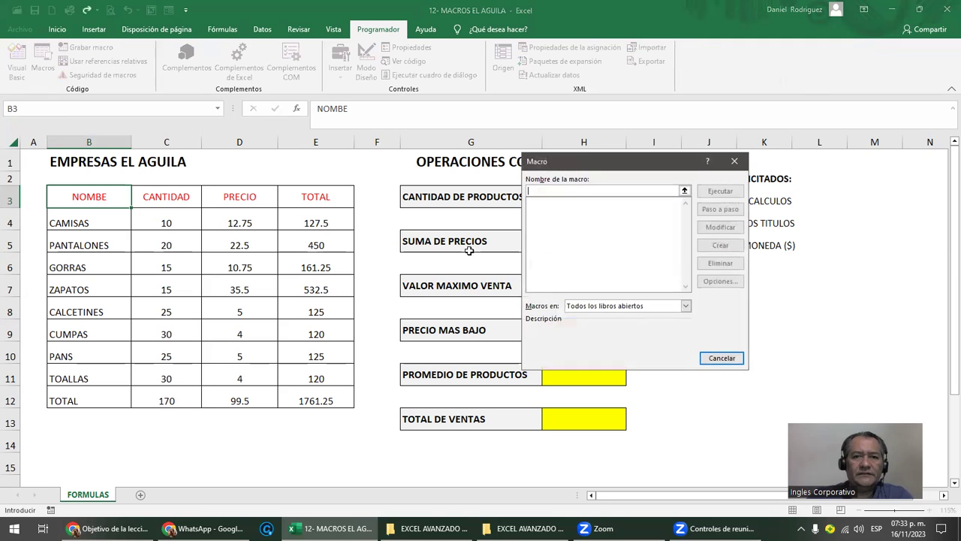
pyautogui.click(726, 360)
pyautogui.click(733, 359)
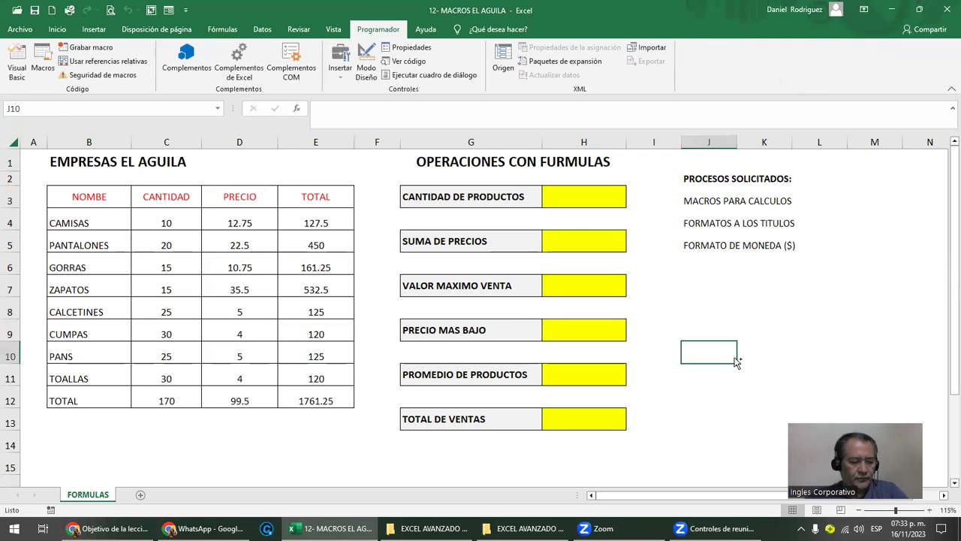
pyautogui.click(45, 69)
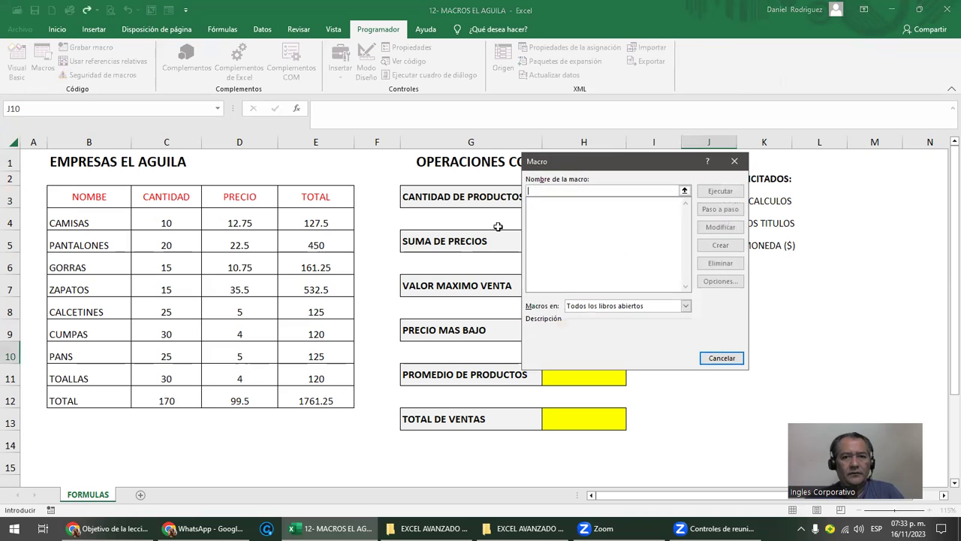
pyautogui.click(735, 162)
# - Set the font colour of table headings B3:E3 to black and select the CANTIDAD DE PRODUCTOS result cell H3
pyautogui.moveTo(94, 199); pyautogui.dragTo(319, 201)
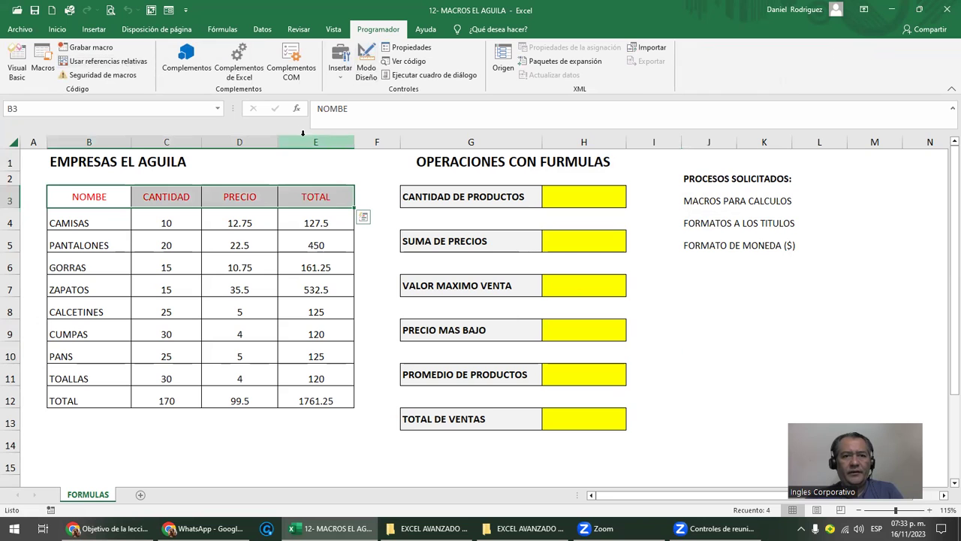
pyautogui.click(57, 30)
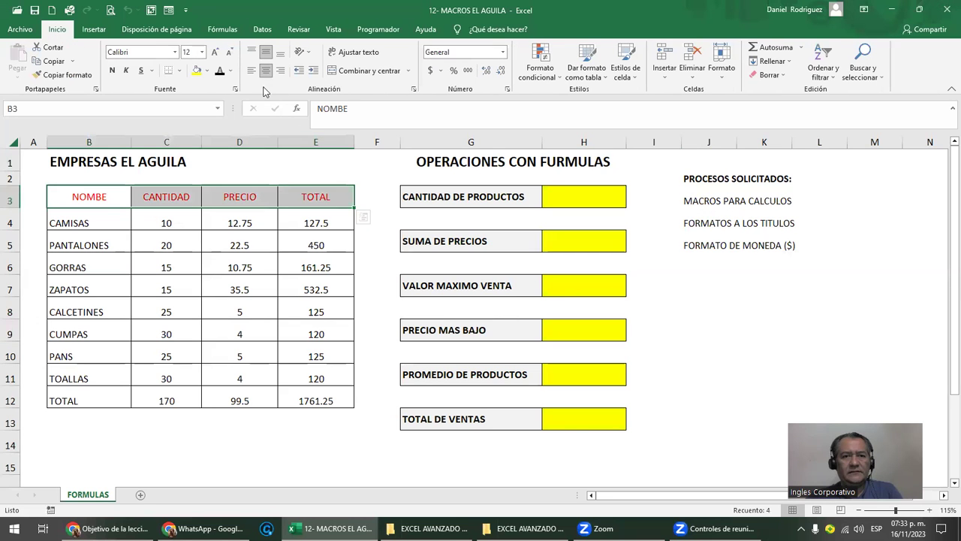
pyautogui.click(282, 162)
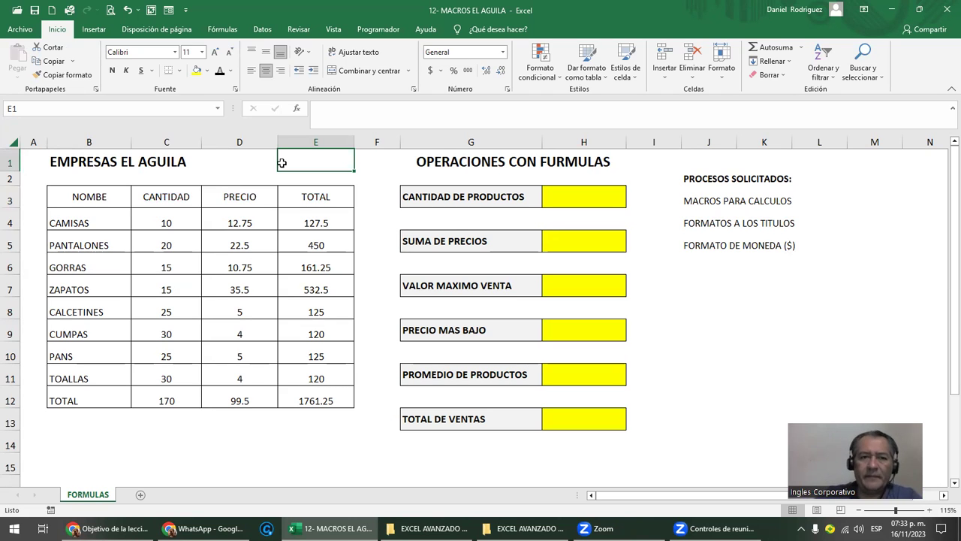
pyautogui.click(612, 200)
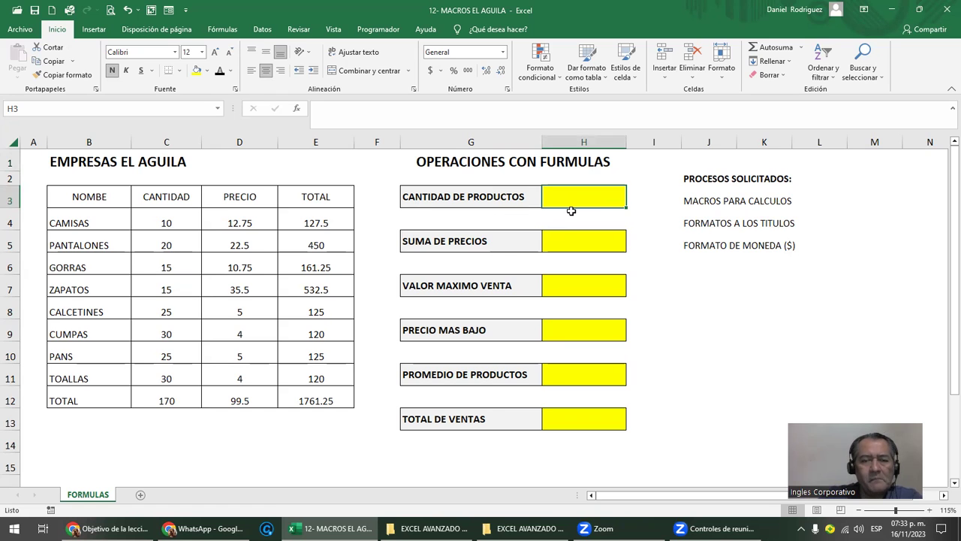
# - Start recording a macro named CANTIDAD with shortcut Ctrl+Mayús+C, stored in this workbook, with description "CUENTA CUANTOS PRODUCTOS HAY"
pyautogui.click(378, 30)
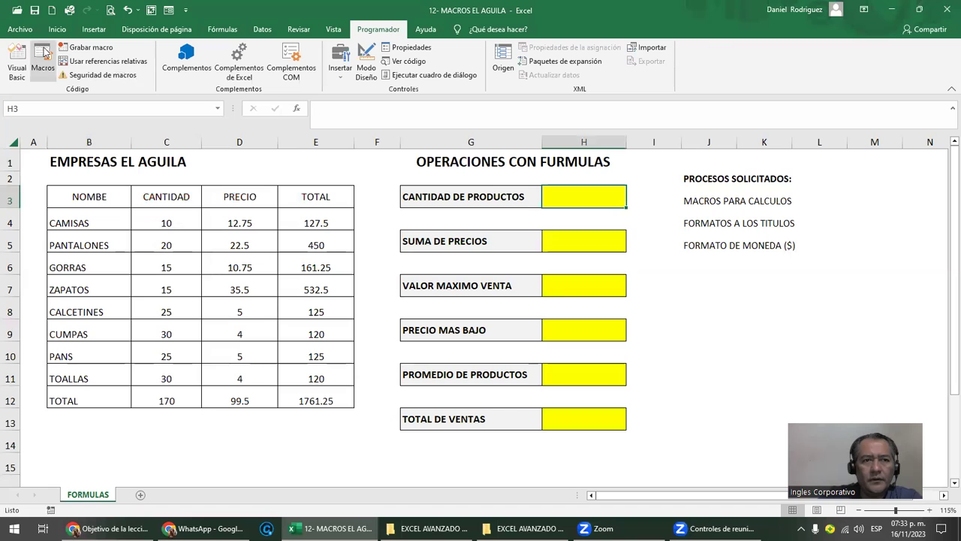
pyautogui.click(78, 48)
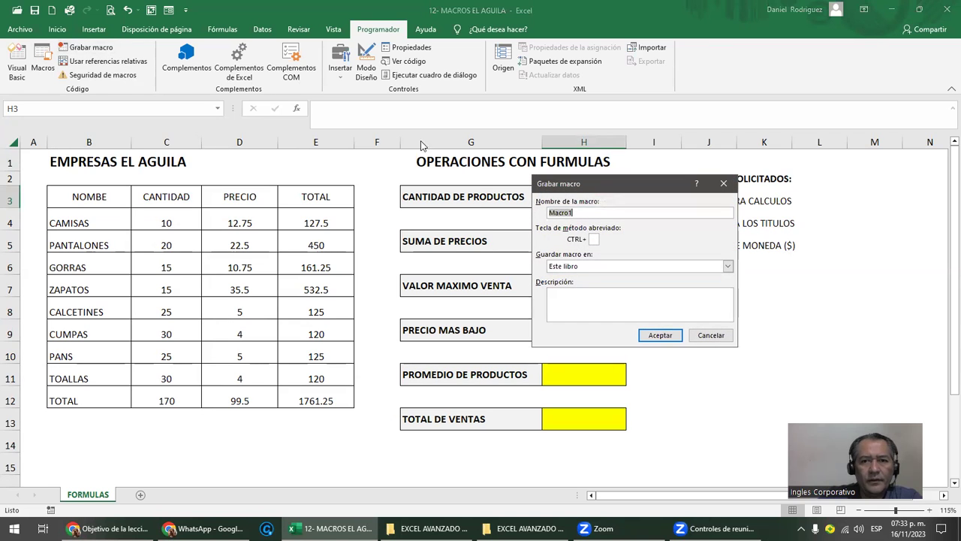
pyautogui.write('CANTIDAD')
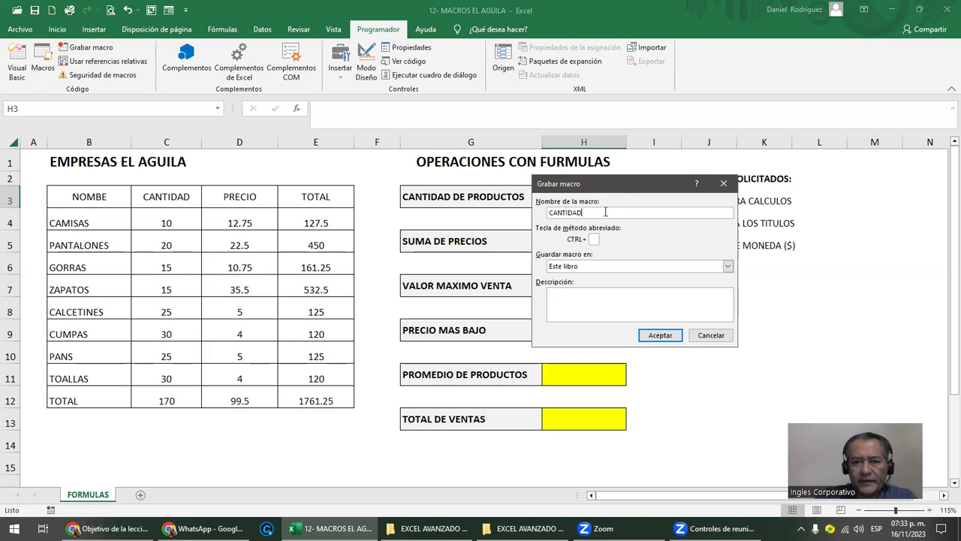
pyautogui.moveTo(627, 188); pyautogui.dragTo(449, 171)
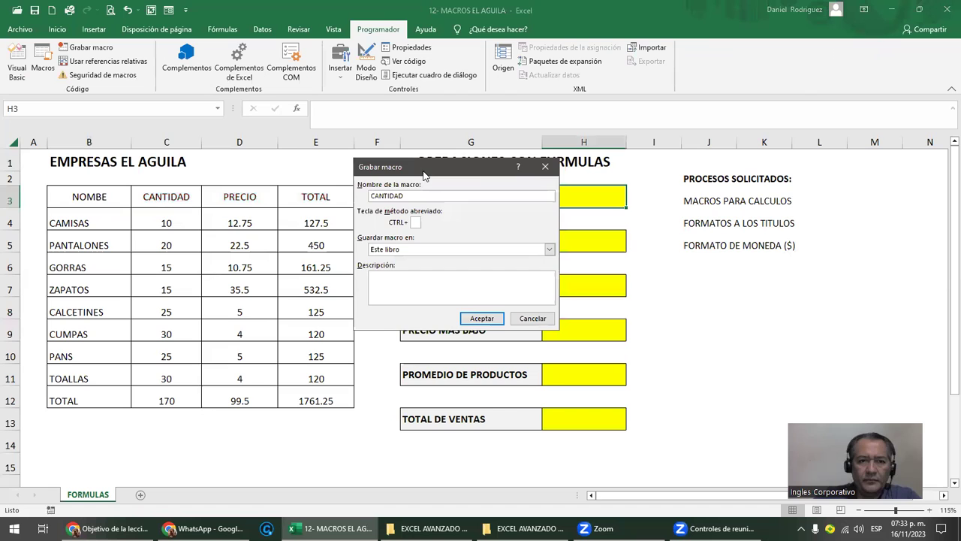
pyautogui.moveTo(425, 175); pyautogui.dragTo(287, 165)
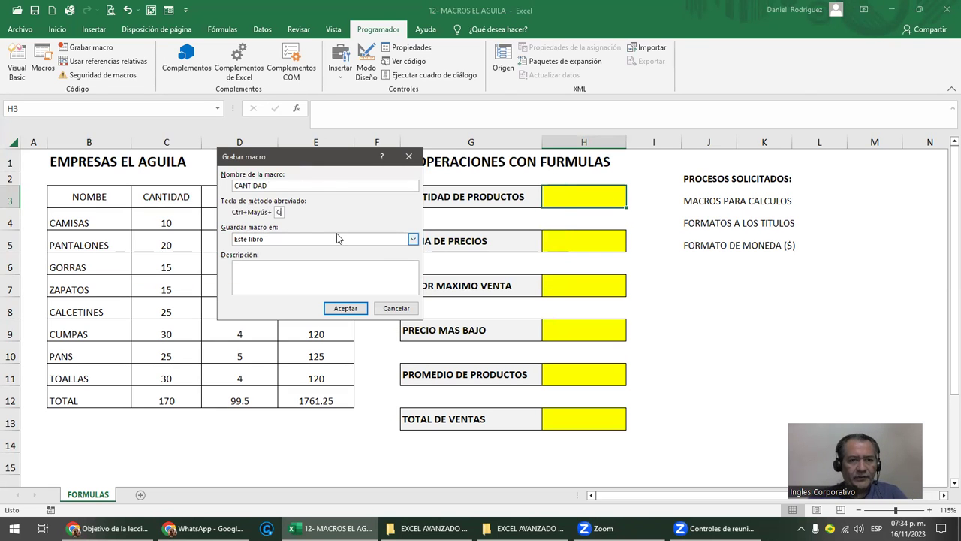
pyautogui.write('C')
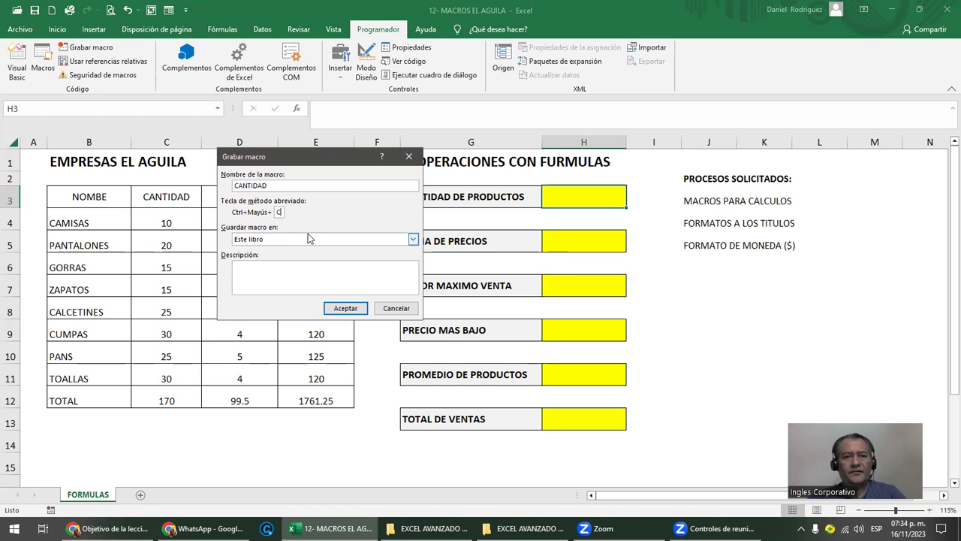
pyautogui.click(249, 271)
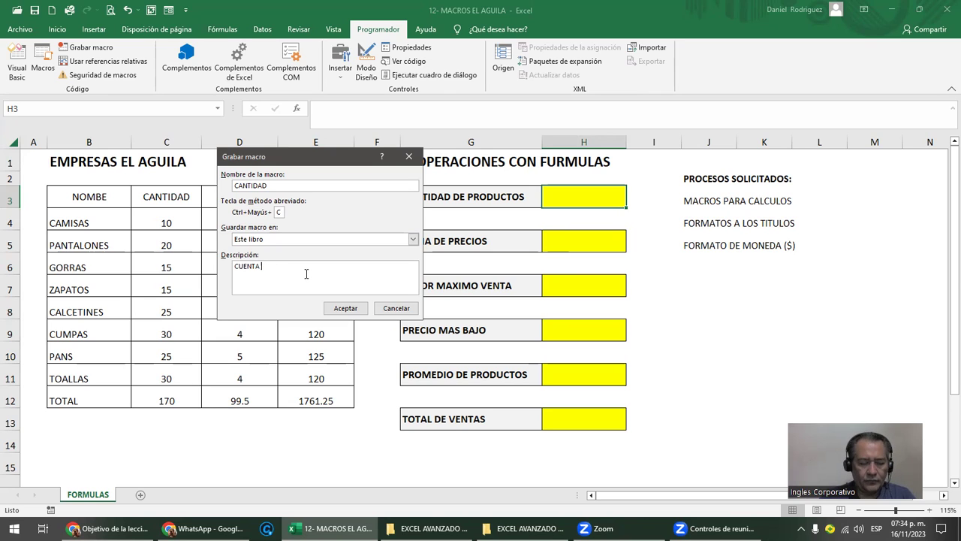
pyautogui.write('CUENTA CUANTOS PRODUCTOS HAY')
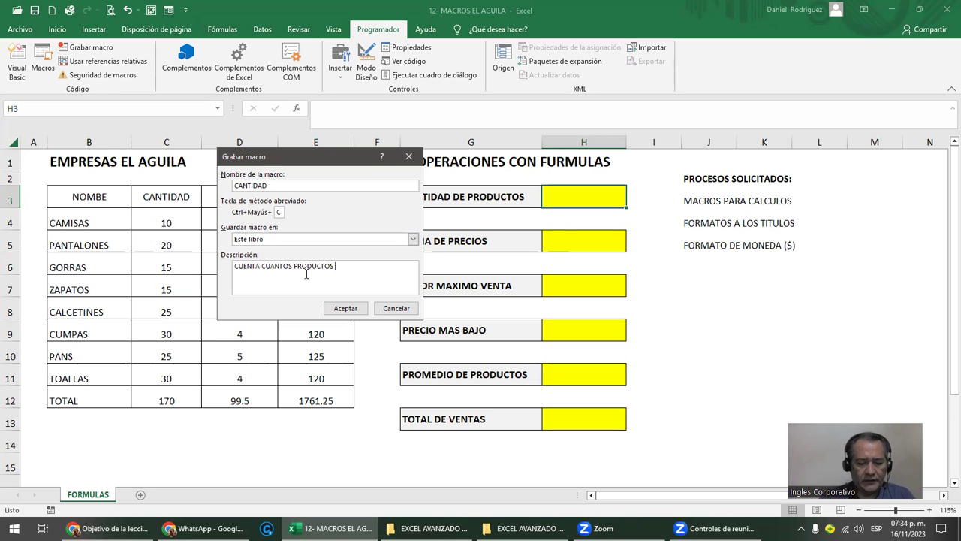
pyautogui.click(346, 309)
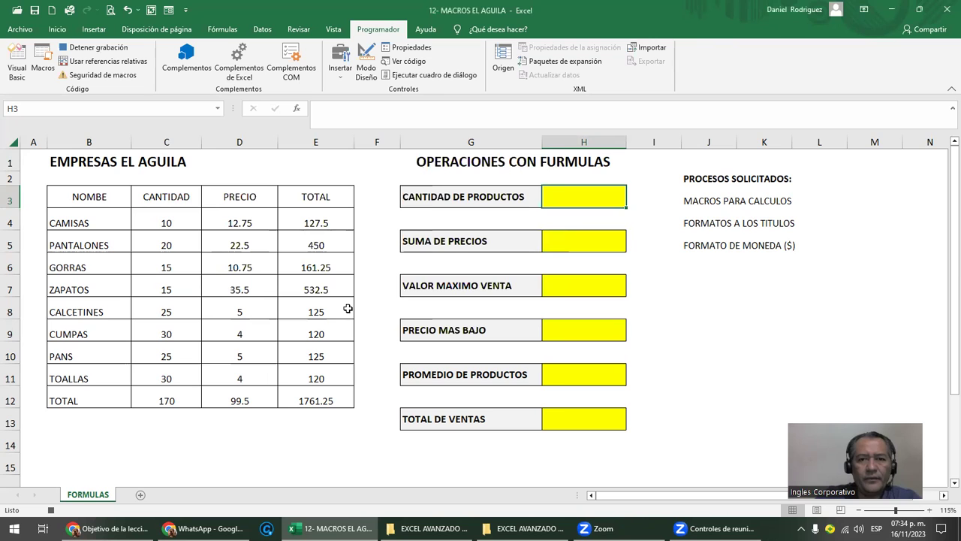
# - Enter =CONTARA(B4:B12) in the CANTIDAD DE PRODUCTOS result cell H3, select cell I1 and stop the macro recording
pyautogui.click(373, 156)
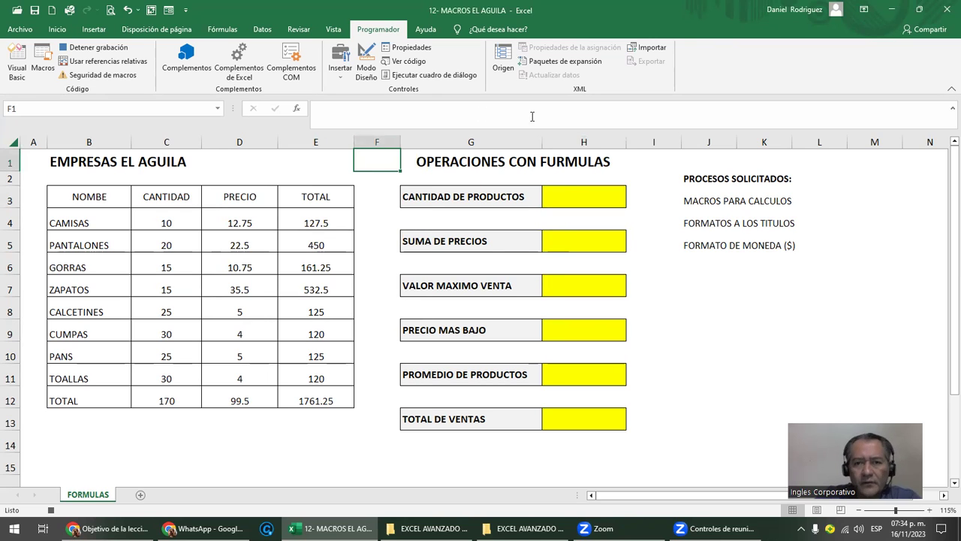
pyautogui.click(593, 202)
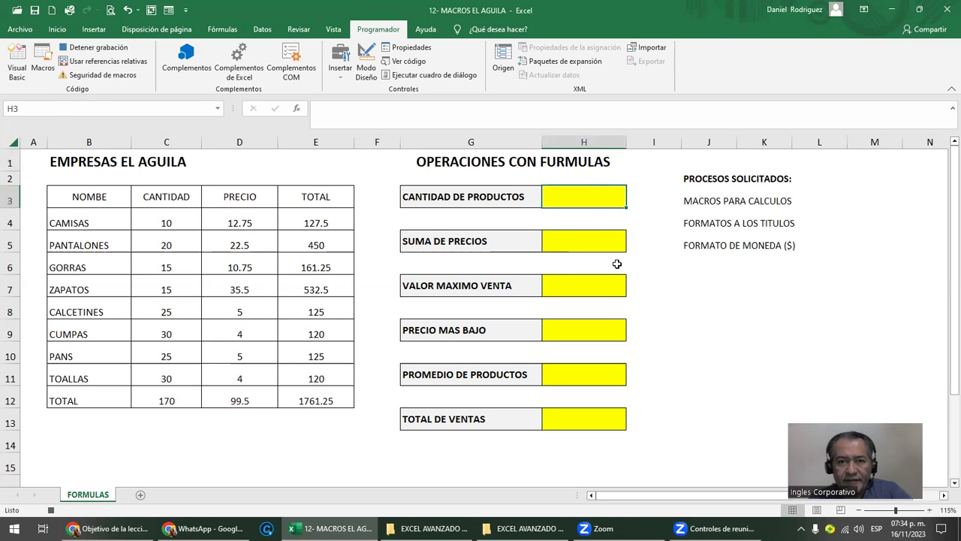
pyautogui.write('=')
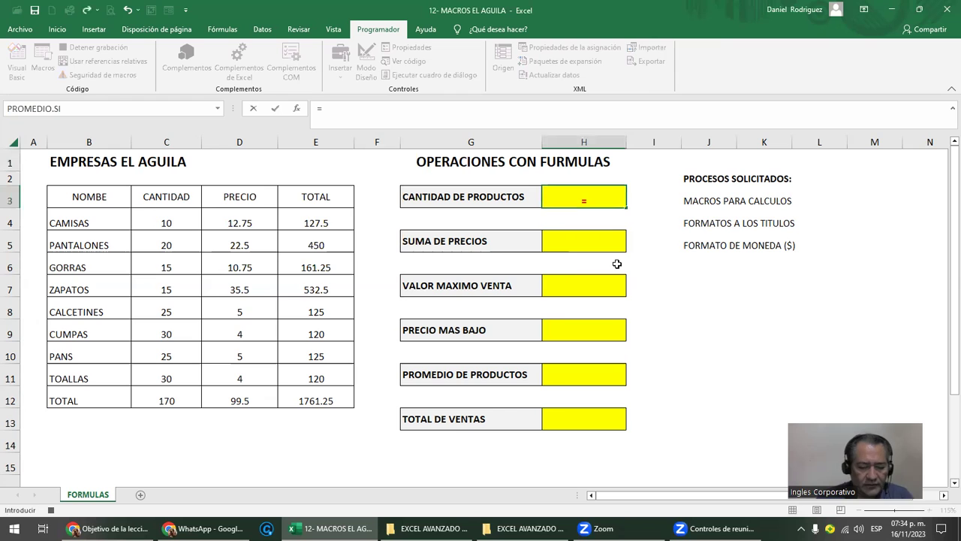
pyautogui.write('CONTAR')
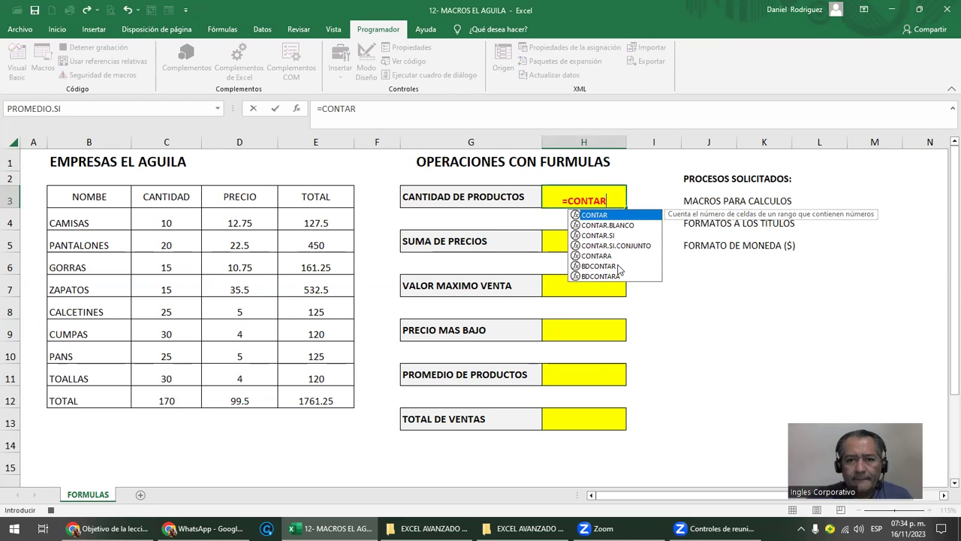
pyautogui.write('A')
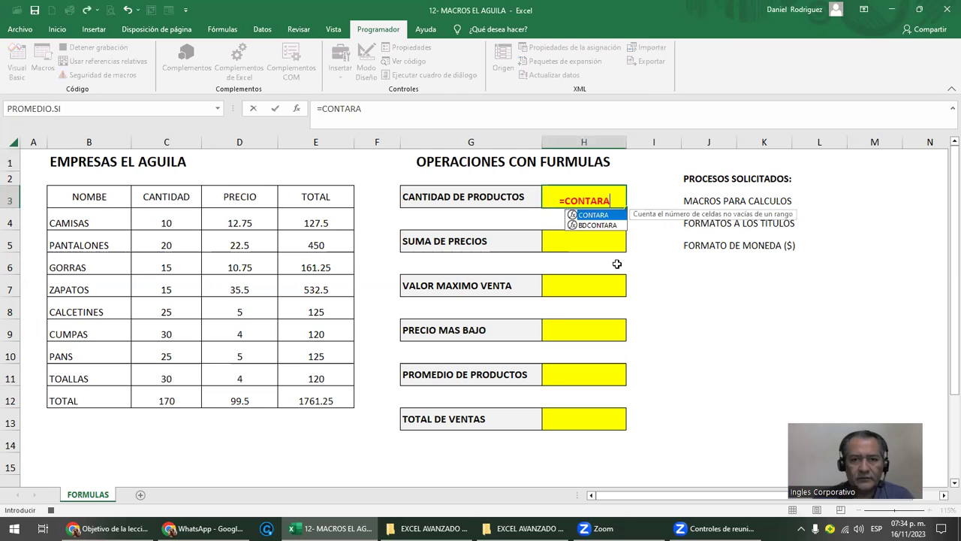
pyautogui.doubleClick(594, 215)
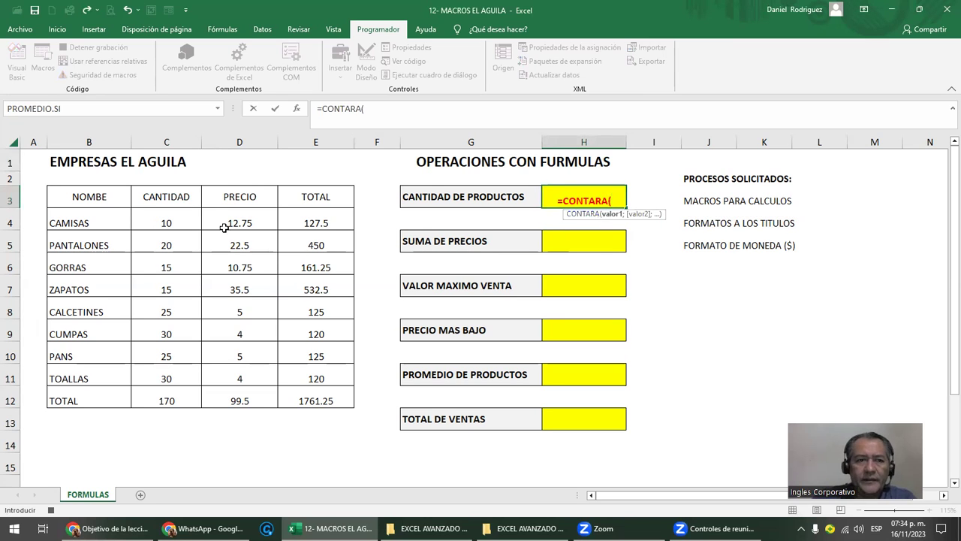
pyautogui.moveTo(102, 221); pyautogui.dragTo(103, 390)
pyautogui.write(')')
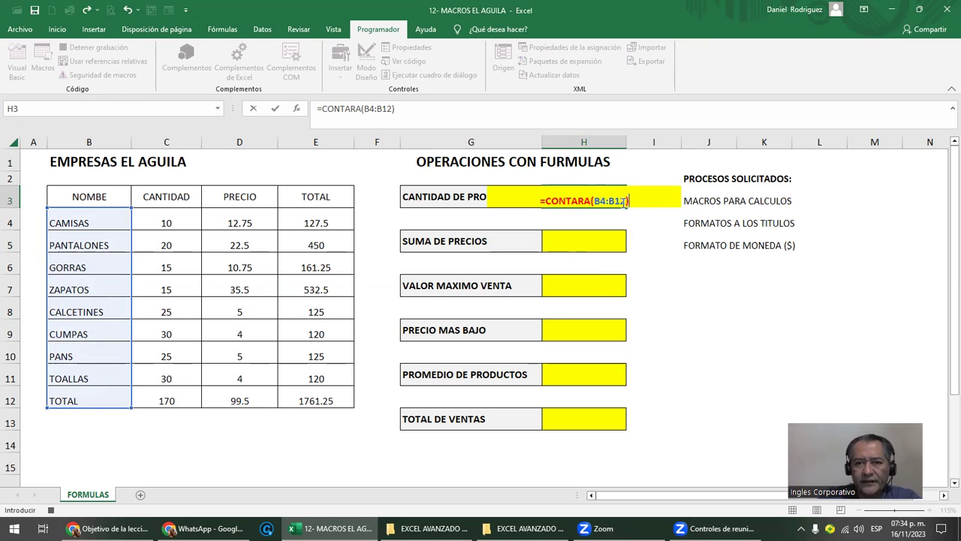
pyautogui.press('Return')
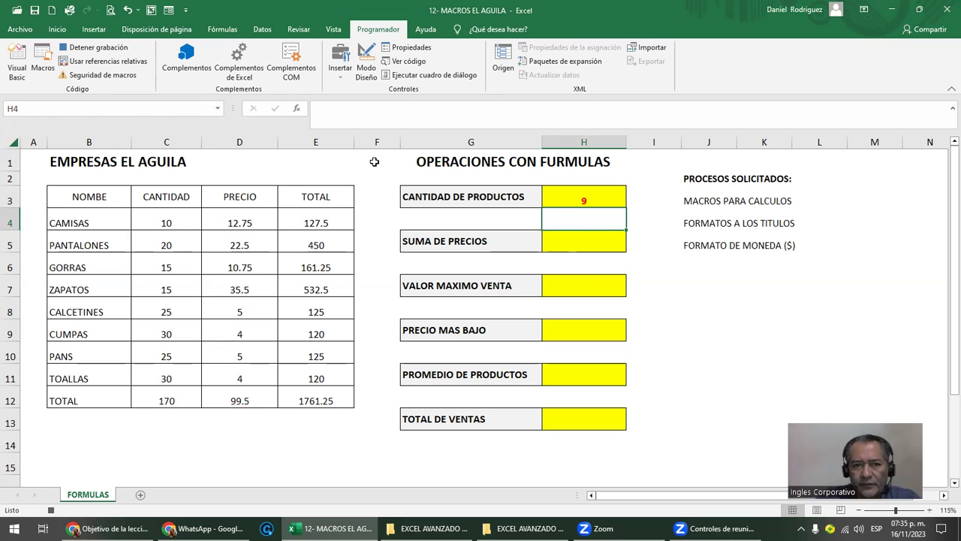
pyautogui.click(642, 159)
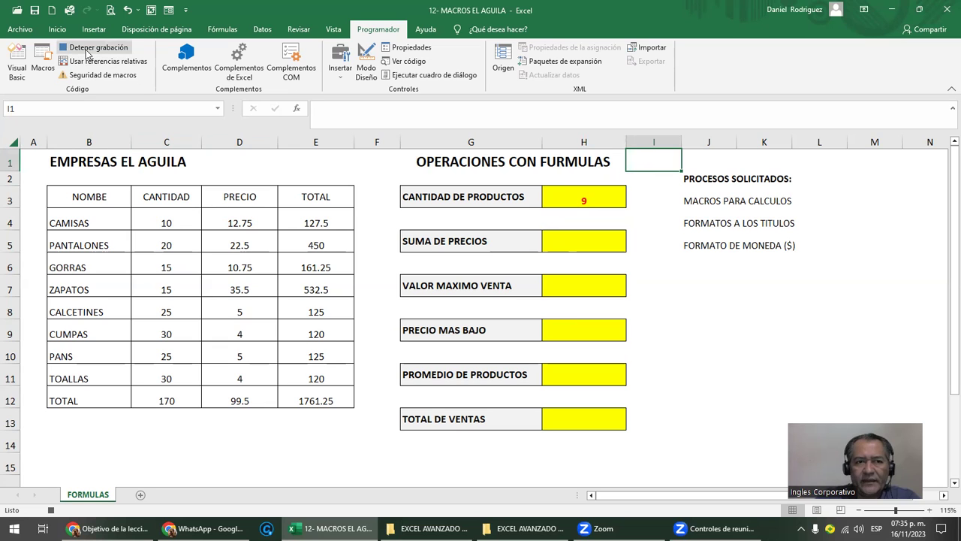
pyautogui.click(51, 510)
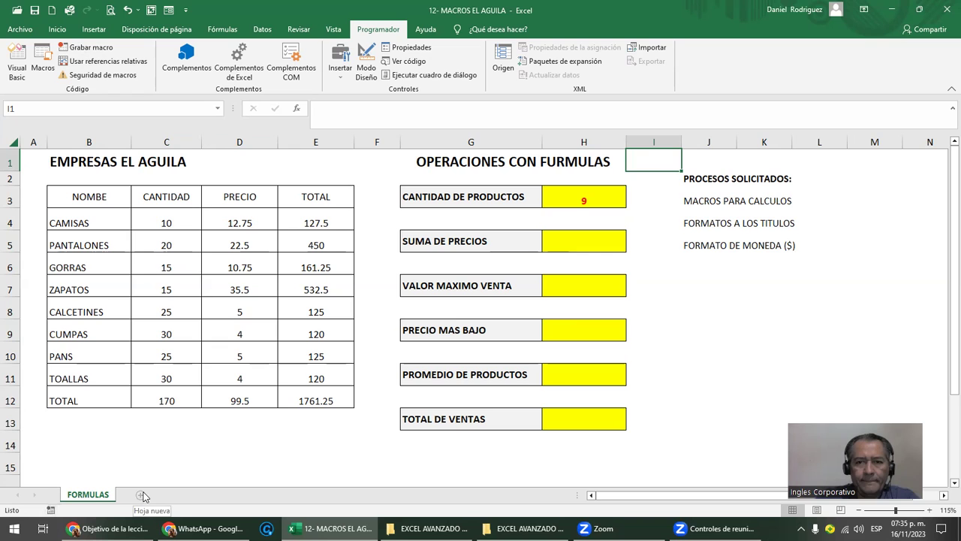
# - Clear the CANTIDAD DE PRODUCTOS result in H3 and run the CANTIDAD macro with its assigned shortcut
pyautogui.click(580, 199)
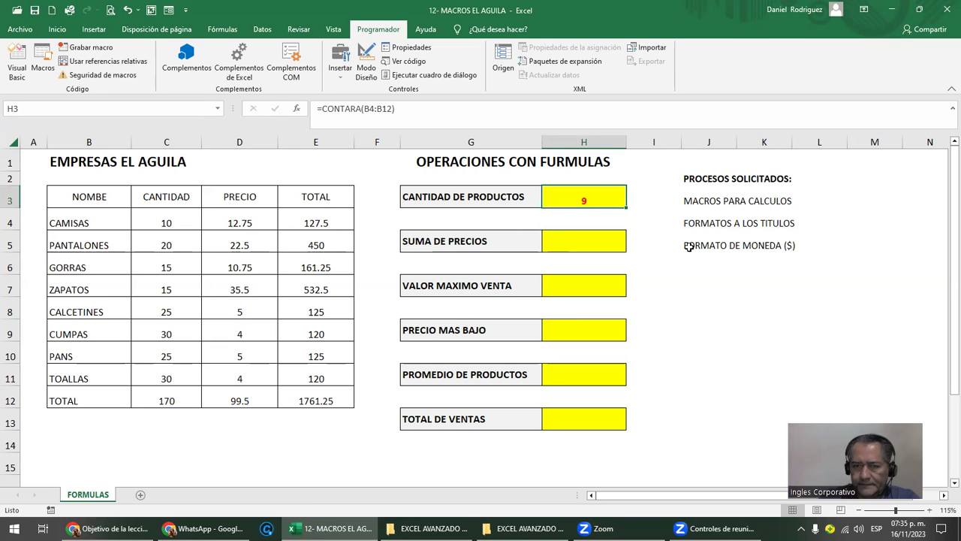
pyautogui.press('Delete')
pyautogui.click(648, 223)
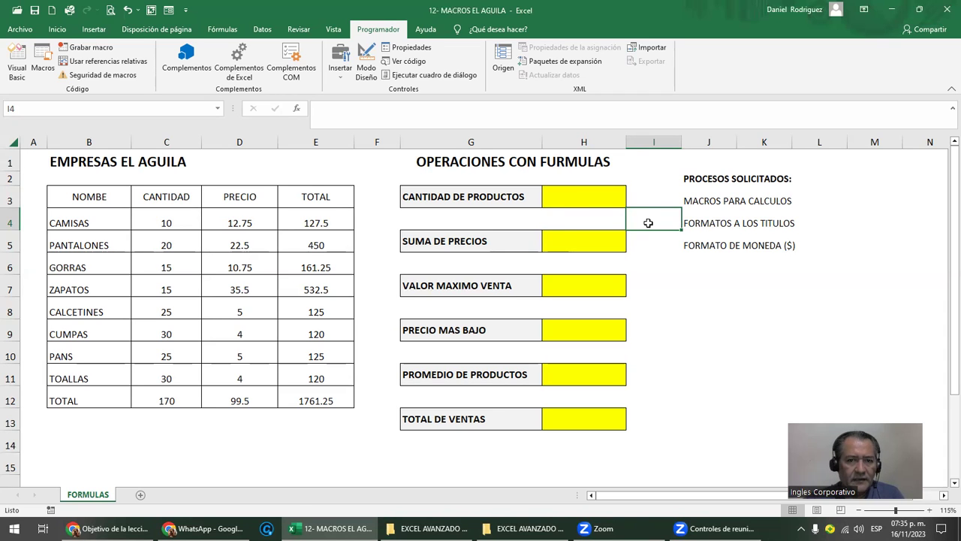
pyautogui.hotkey('ctrl', 'm')
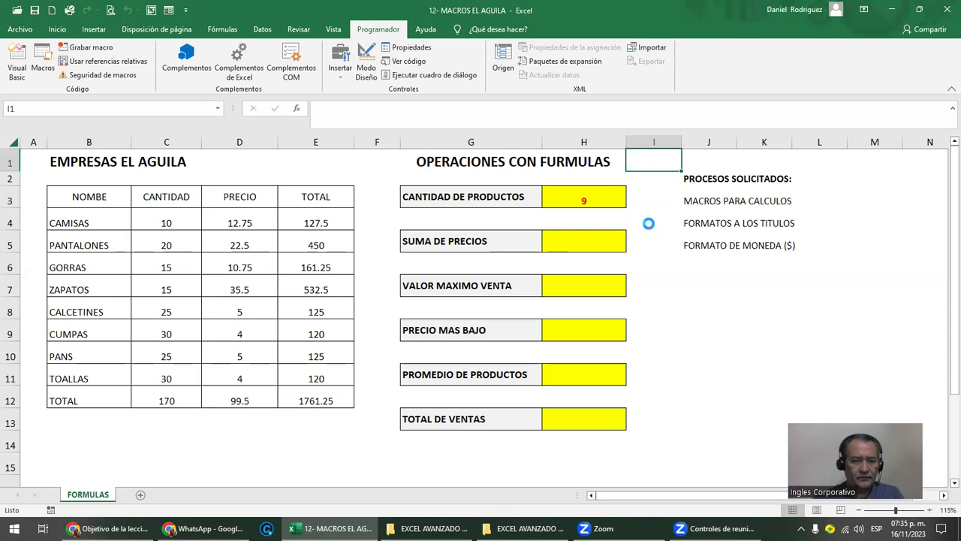
# - Clear cell H3 again and run the CANTIDAD macro from the list of available macros
pyautogui.click(591, 197)
pyautogui.press('Delete')
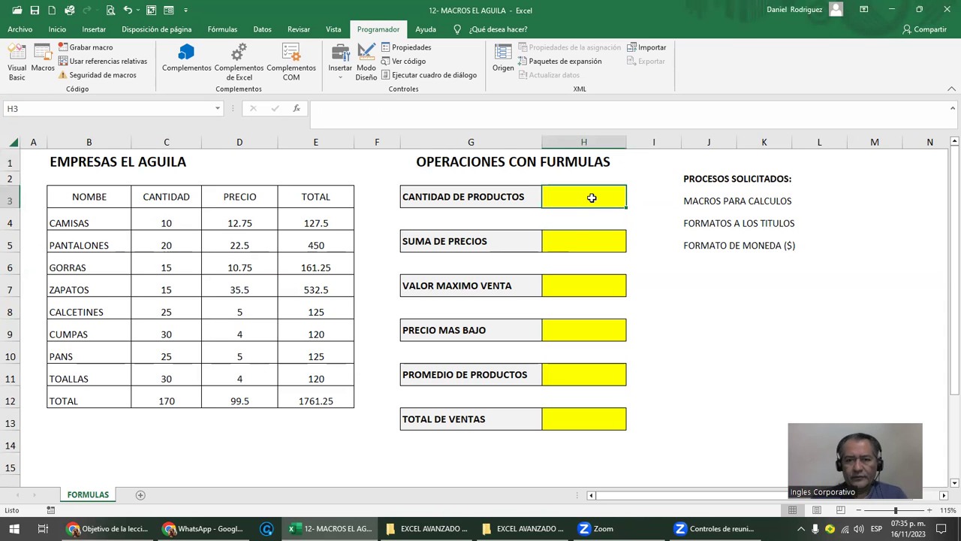
pyautogui.click(663, 194)
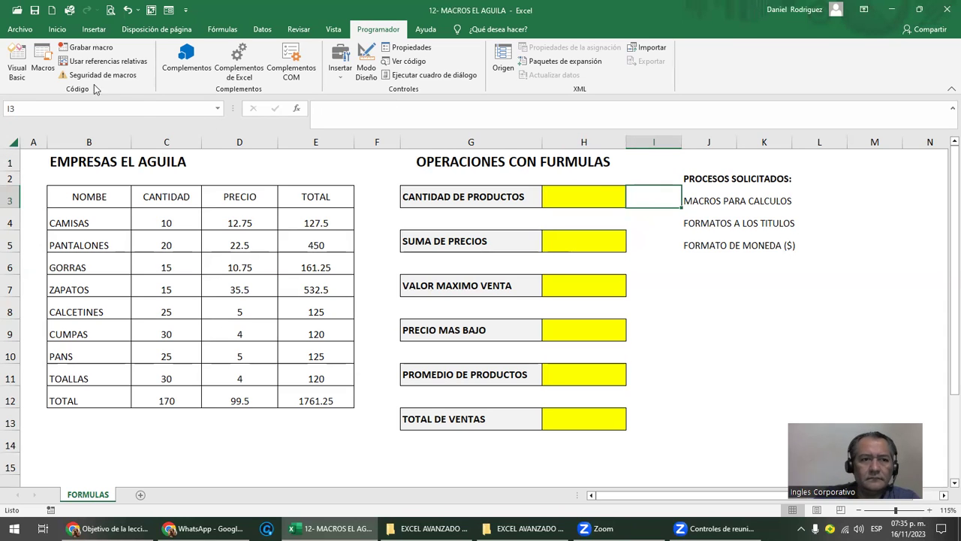
pyautogui.click(44, 67)
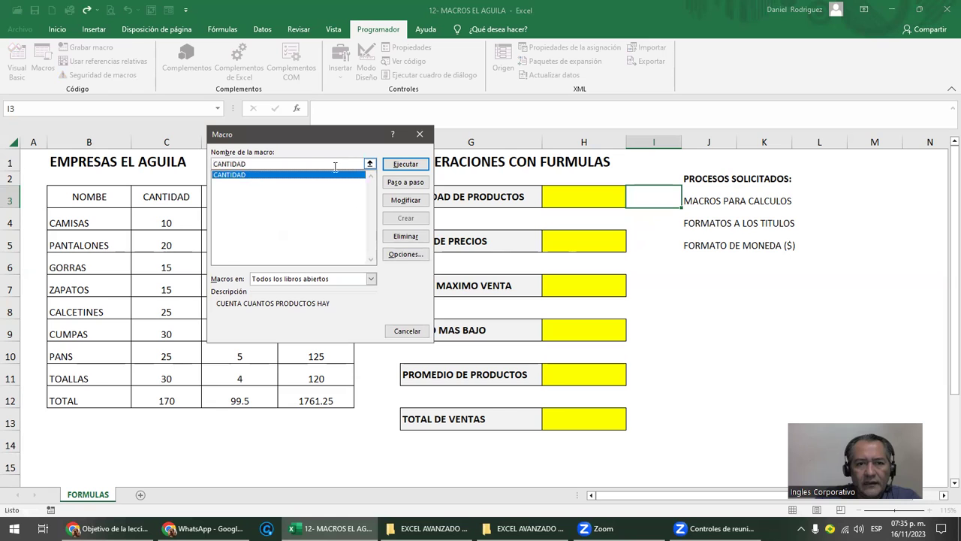
pyautogui.click(408, 163)
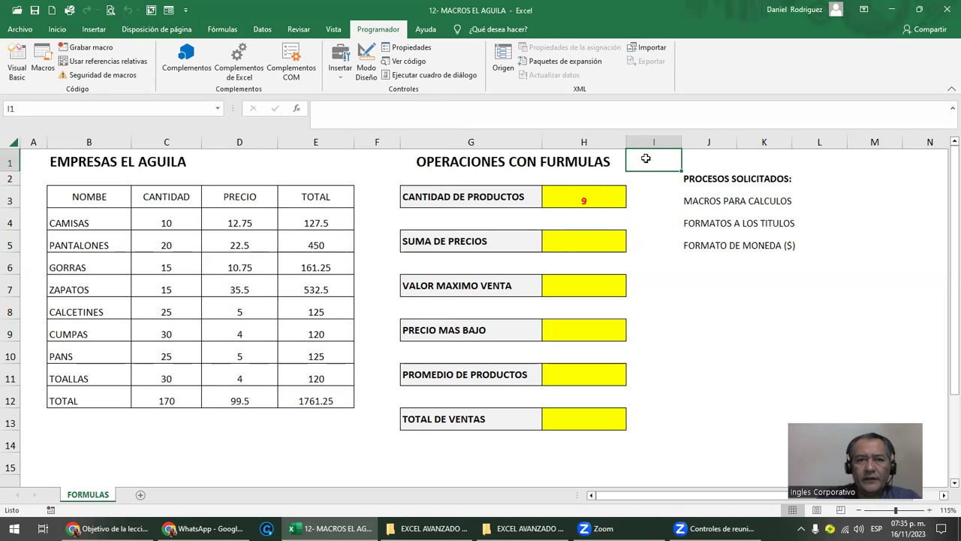
pyautogui.moveTo(468, 193); pyautogui.dragTo(488, 417)
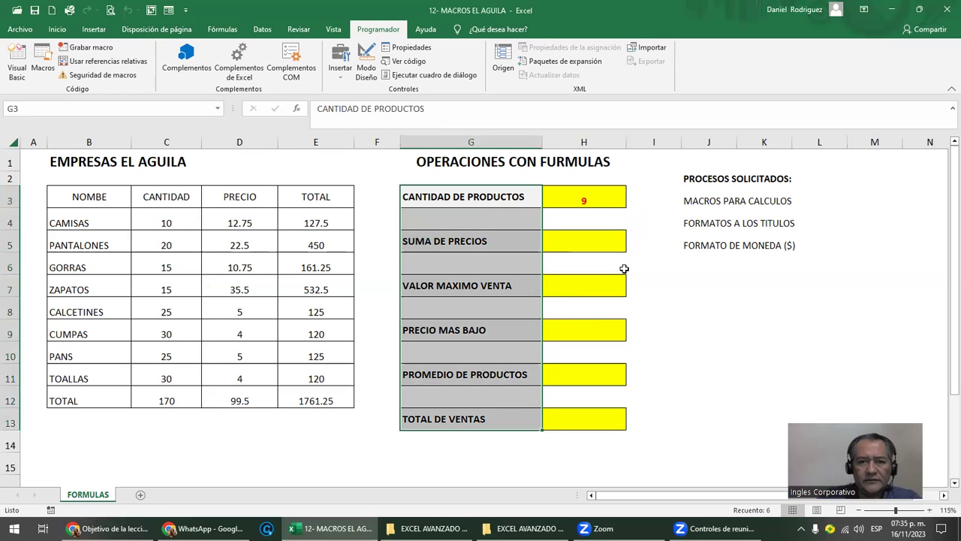
pyautogui.click(635, 247)
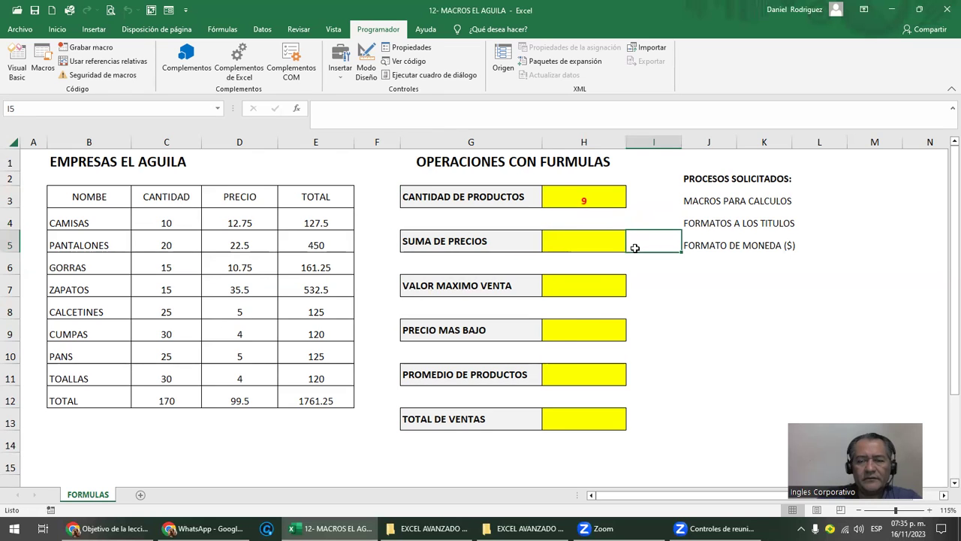
pyautogui.click(594, 195)
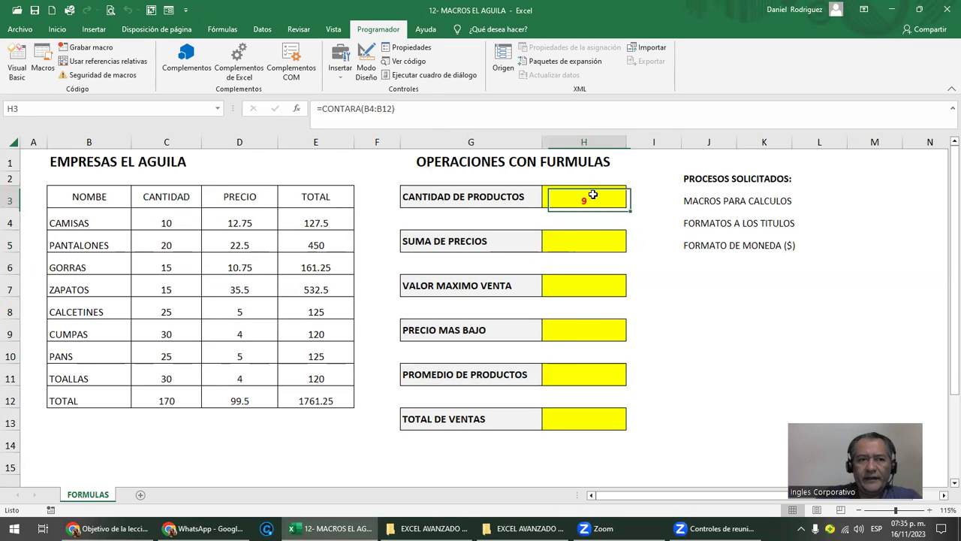
# - Start recording a macro named SUMAR from cell I1, with shortcut Ctrl+Mayús+S and stored in this workbook
pyautogui.click(92, 48)
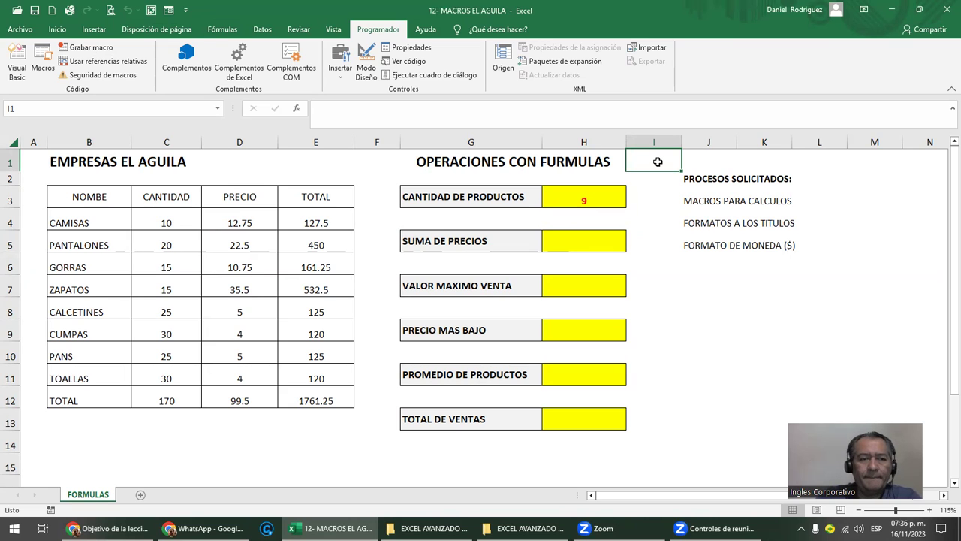
pyautogui.click(107, 51)
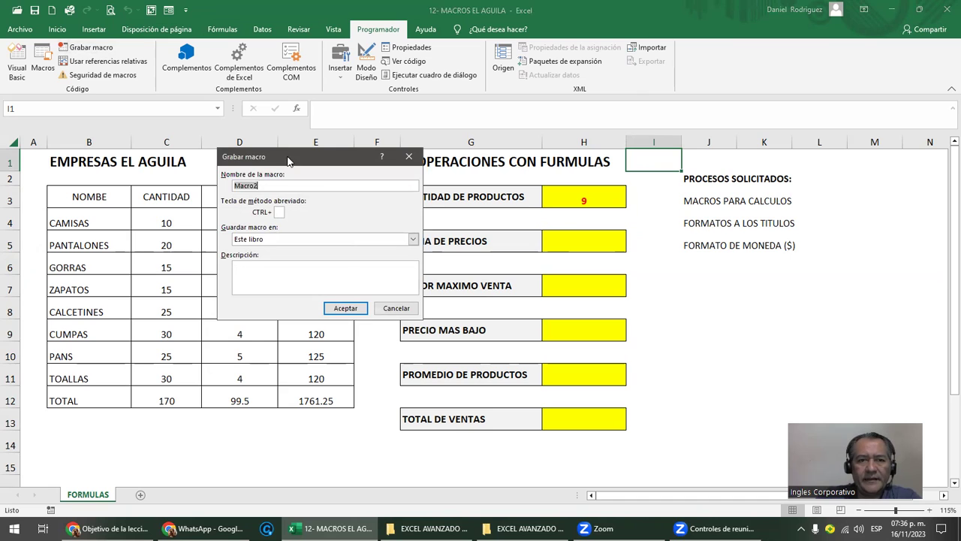
pyautogui.moveTo(286, 159); pyautogui.dragTo(211, 163)
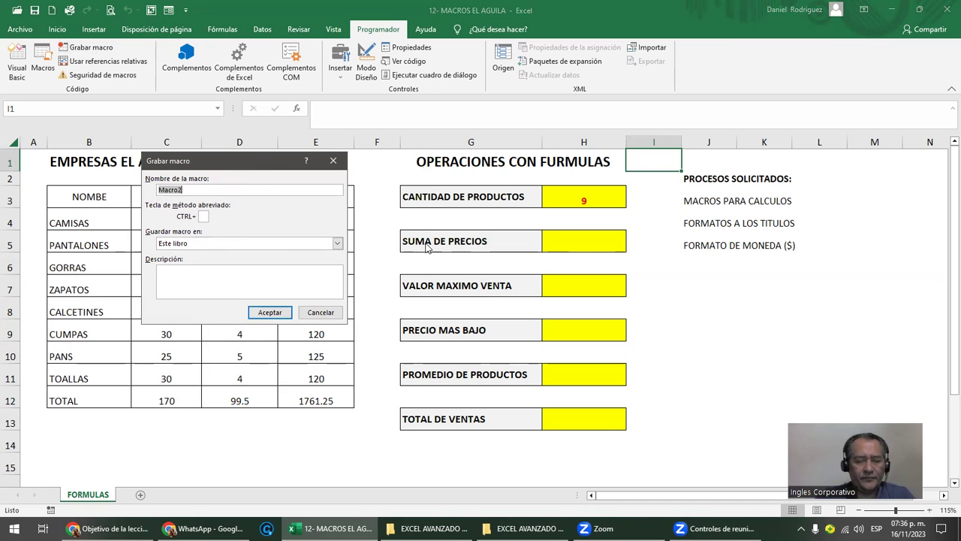
pyautogui.write('SUMAR')
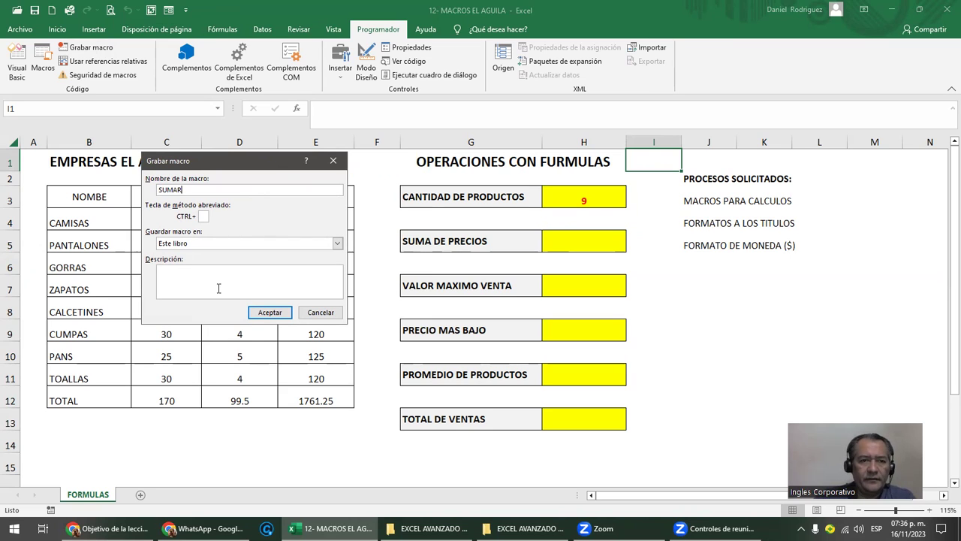
pyautogui.click(206, 216)
pyautogui.write('S')
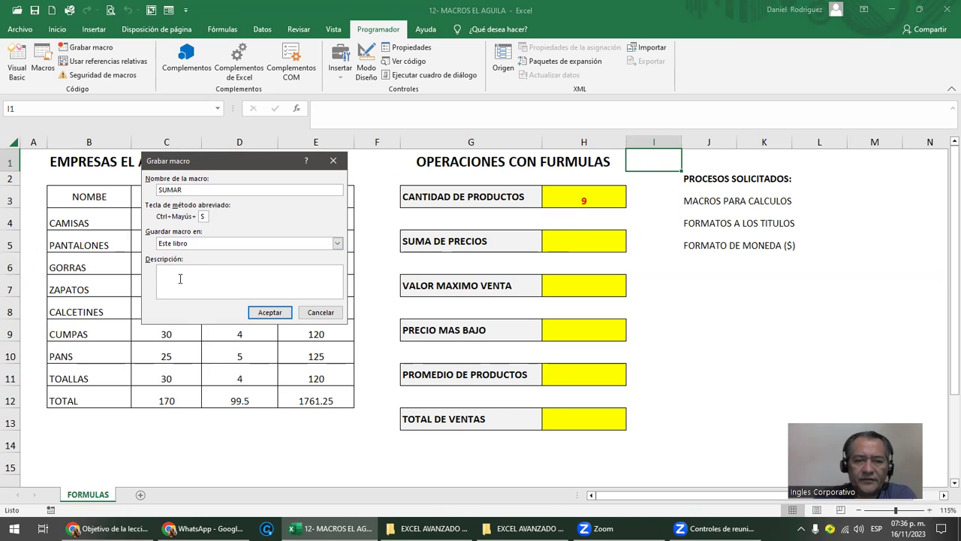
pyautogui.click(271, 313)
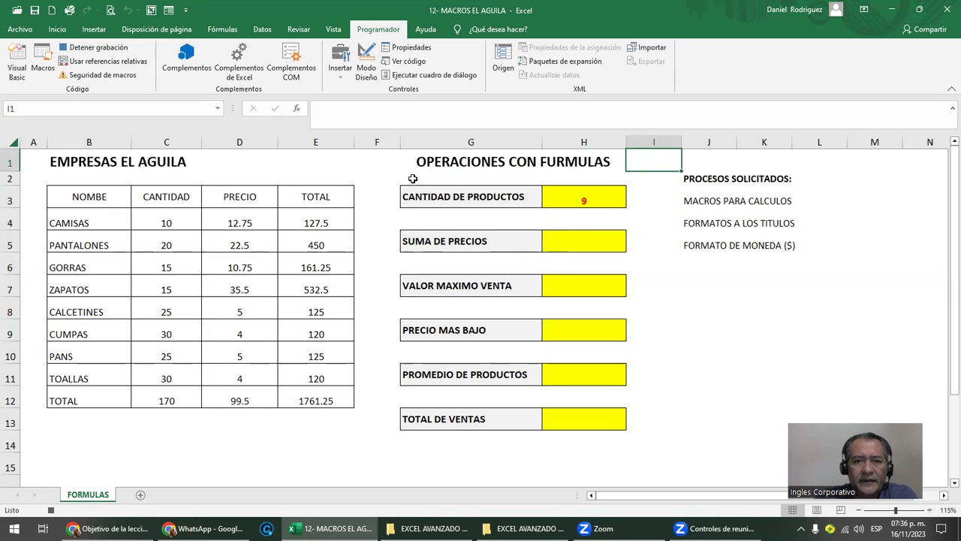
# - Enter =SUMA(D4:D11) in the SUMA DE PRECIOS result cell H5, select cell I1 and stop the macro recording
pyautogui.click(588, 243)
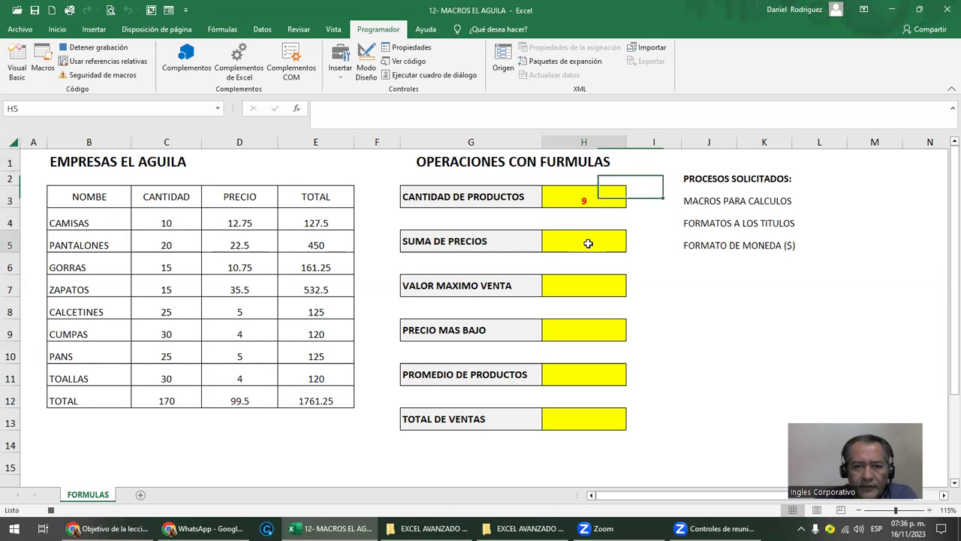
pyautogui.write('=')
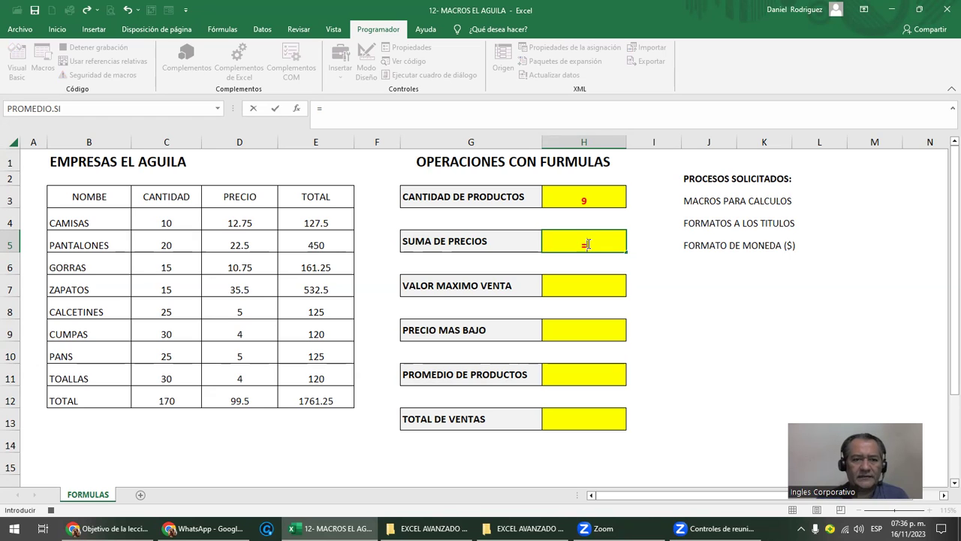
pyautogui.write('SUM')
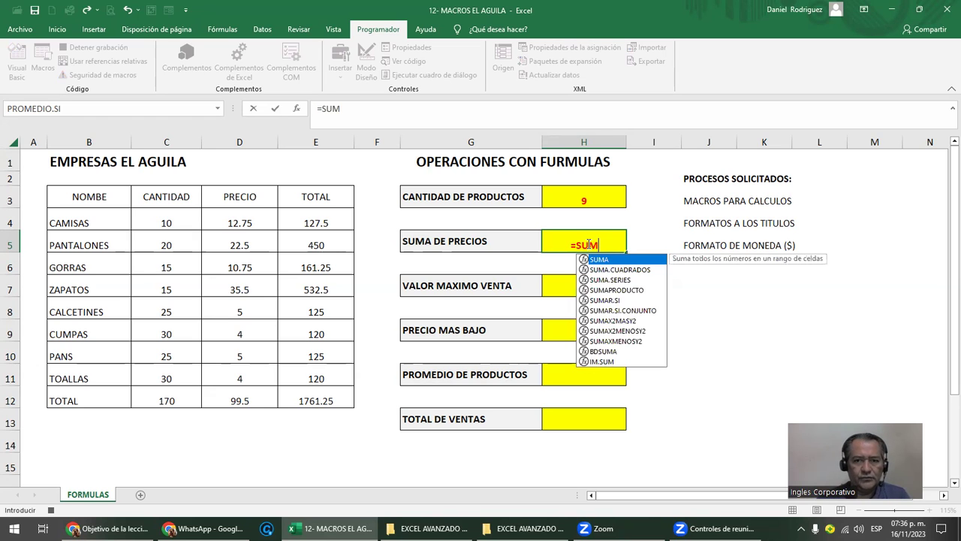
pyautogui.press('Tab')
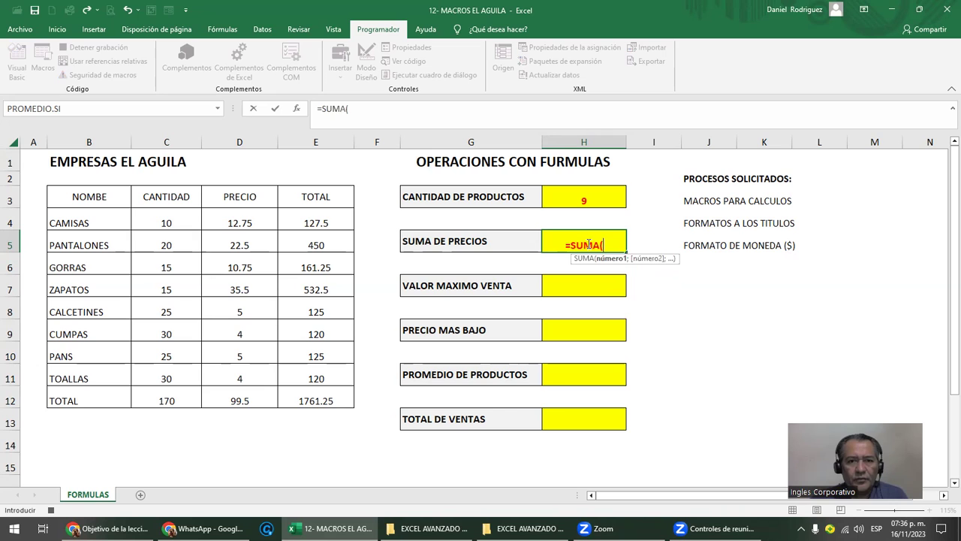
pyautogui.moveTo(239, 219); pyautogui.dragTo(240, 368)
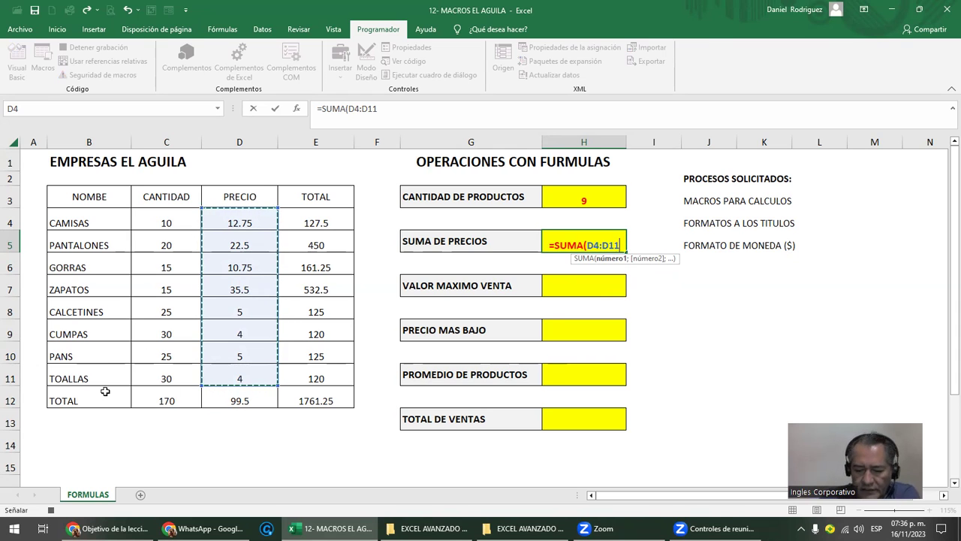
pyautogui.write(')')
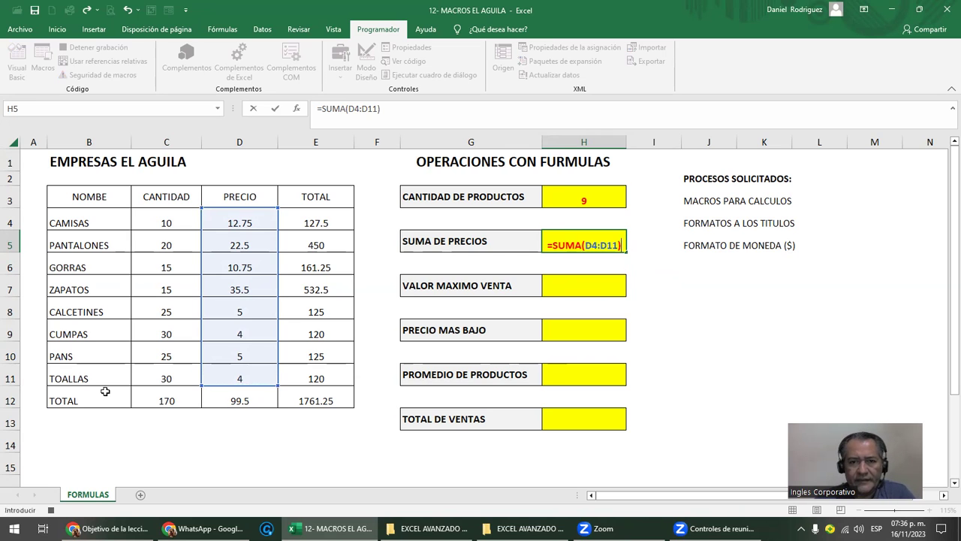
pyautogui.press('Return')
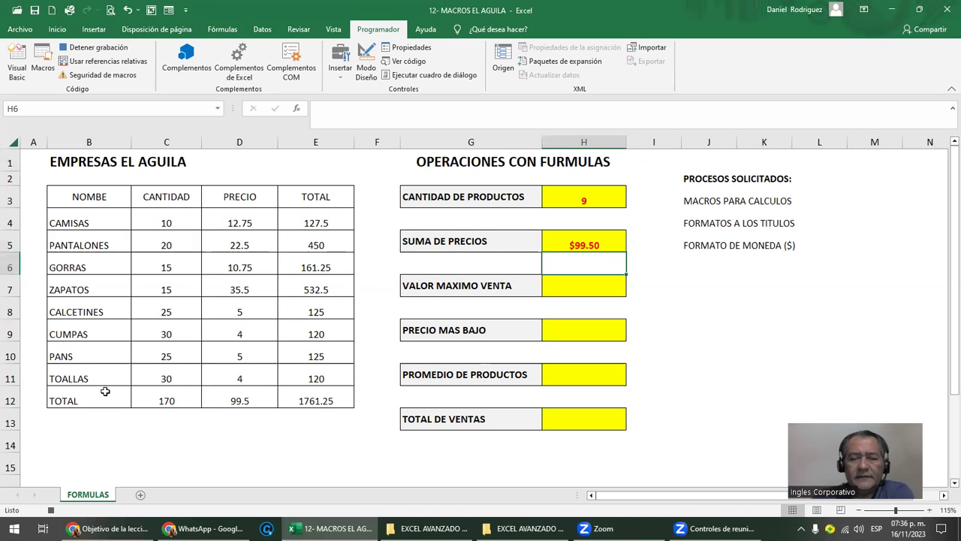
pyautogui.click(649, 166)
pyautogui.click(117, 50)
# - Clear the results in H3:H5 and run the SUMAR macro from the list of available macros with cell I1 selected
pyautogui.moveTo(586, 194); pyautogui.dragTo(583, 243)
pyautogui.press('Delete')
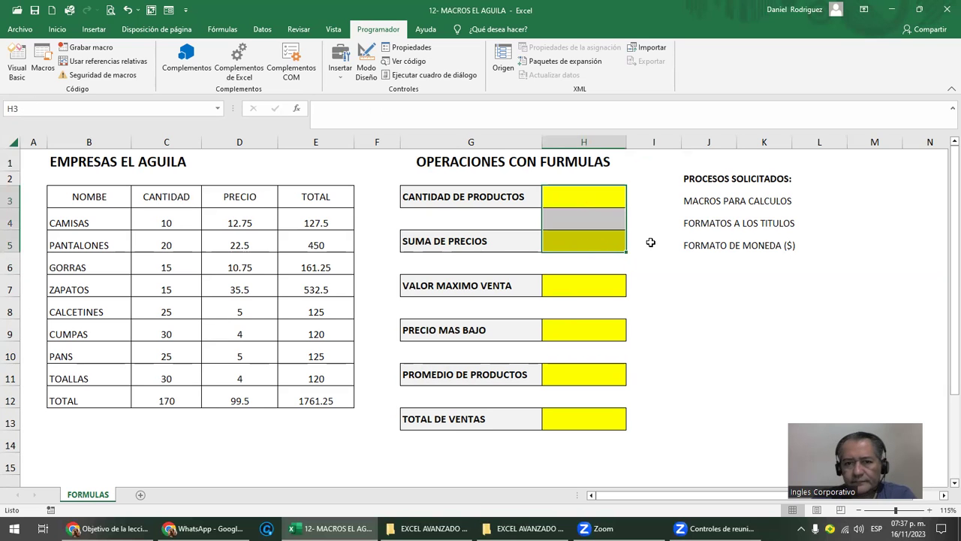
pyautogui.click(660, 162)
pyautogui.click(45, 69)
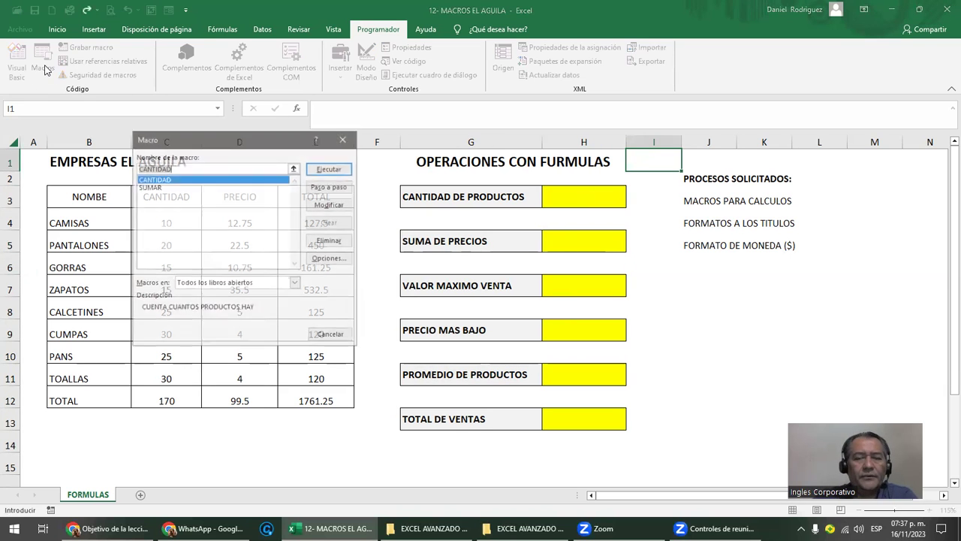
pyautogui.click(153, 188)
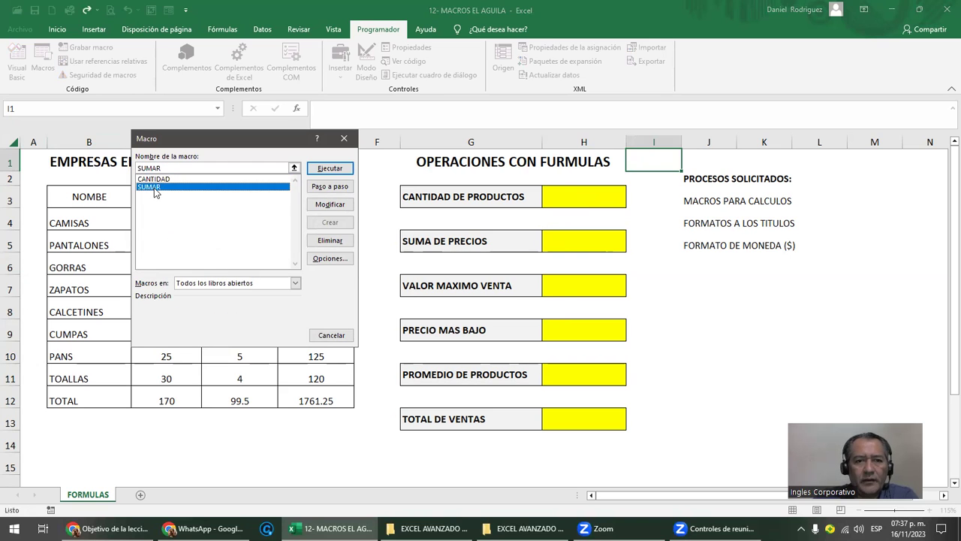
pyautogui.click(332, 168)
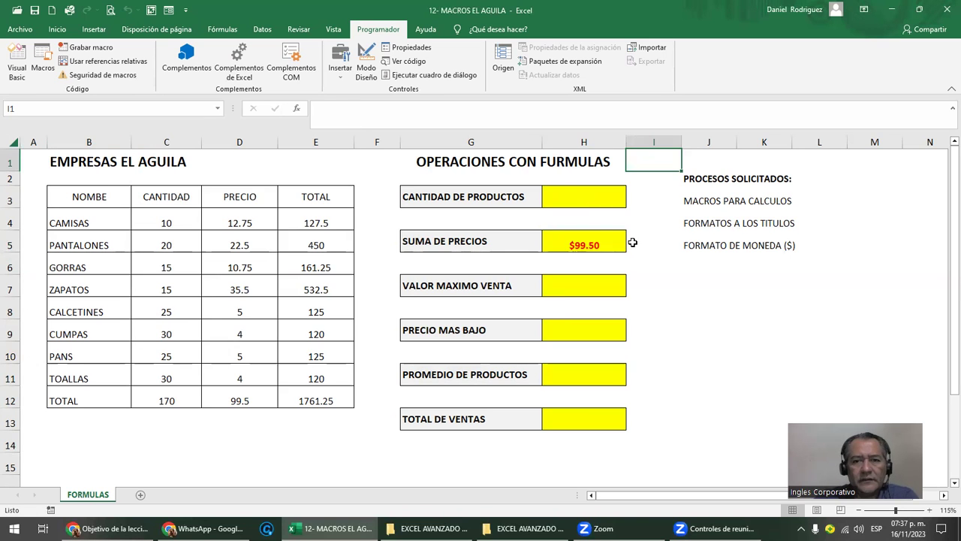
# - Inspect the formula in the SUMA DE PRECIOS result cell H5 and leave the cell without editing it
pyautogui.doubleClick(584, 245)
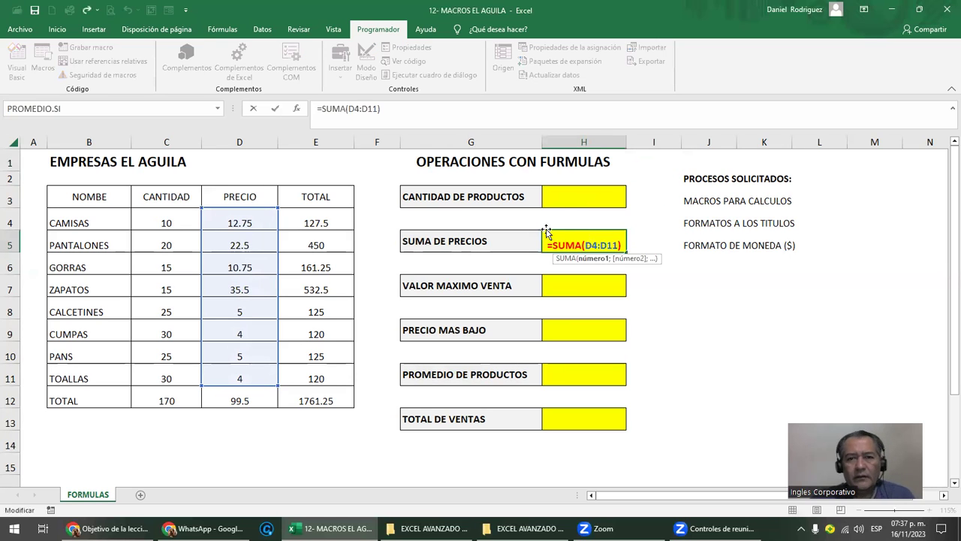
pyautogui.click(569, 196)
pyautogui.press('Escape')
# - Run the CANTIDAD macro from the list of available macros and check the formula it puts in H3
pyautogui.click(575, 194)
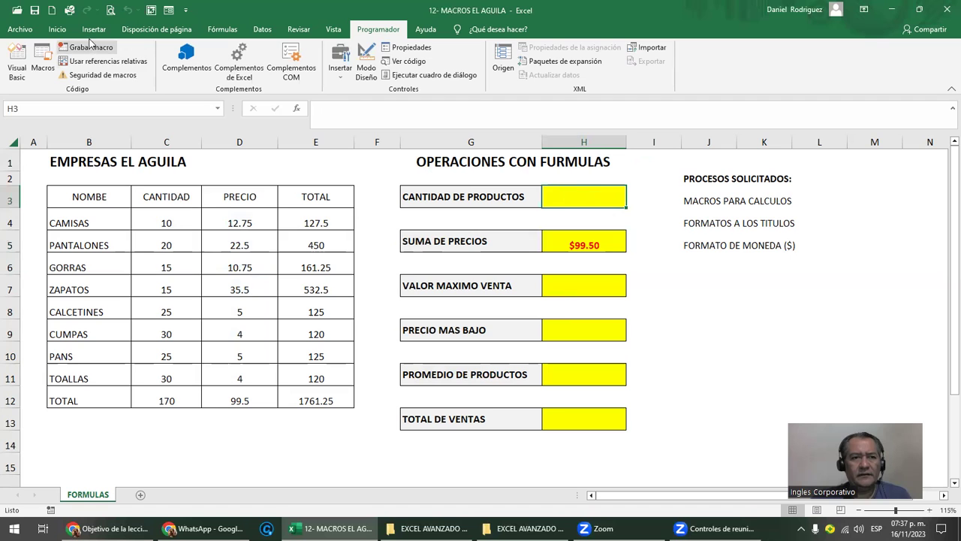
pyautogui.click(43, 62)
pyautogui.doubleClick(154, 178)
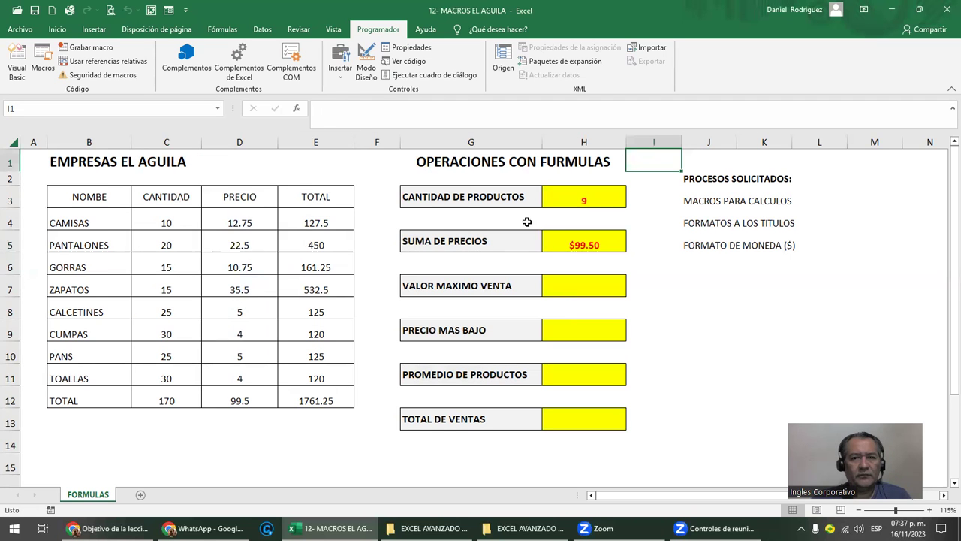
pyautogui.doubleClick(591, 200)
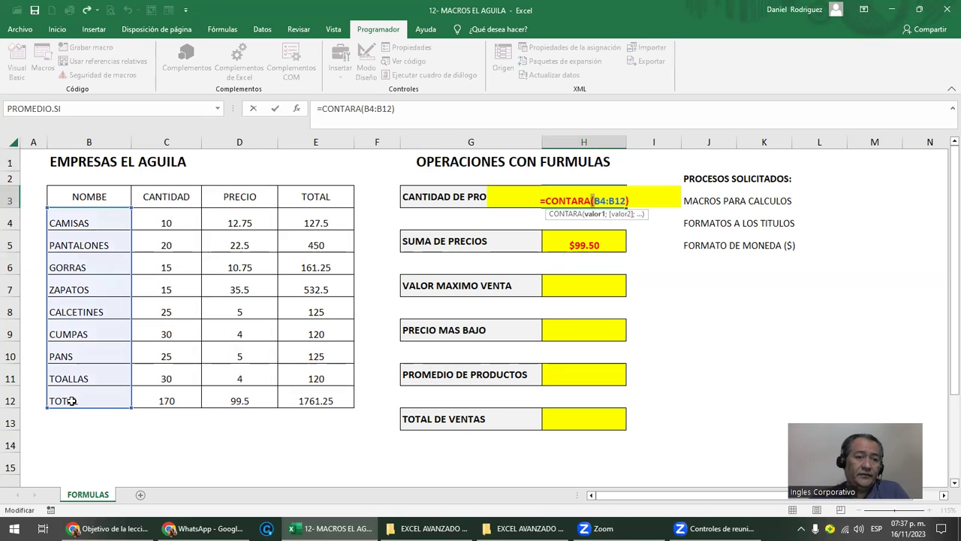
pyautogui.press('Escape')
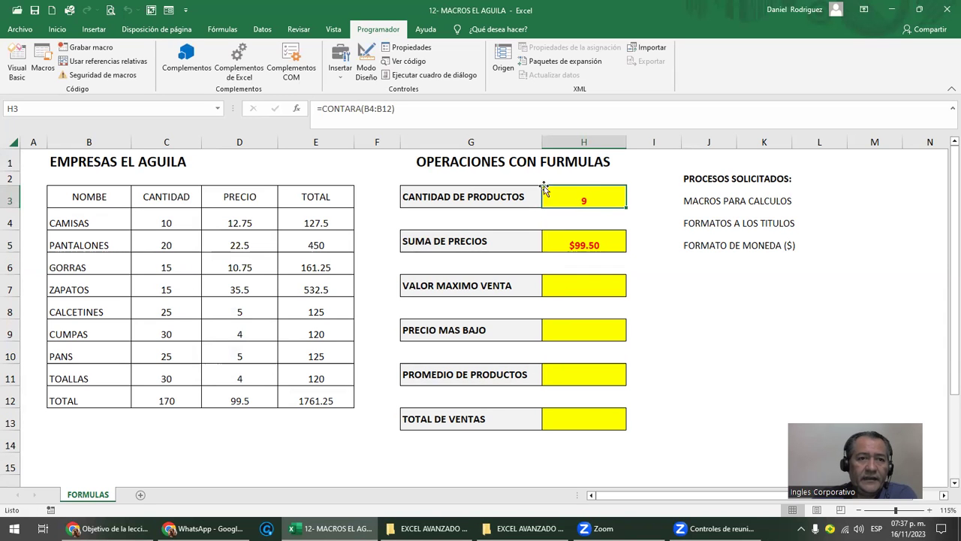
# - Open the CANTIDAD macro's code for modification in the Visual Basic editor from the list of available macros
pyautogui.click(45, 60)
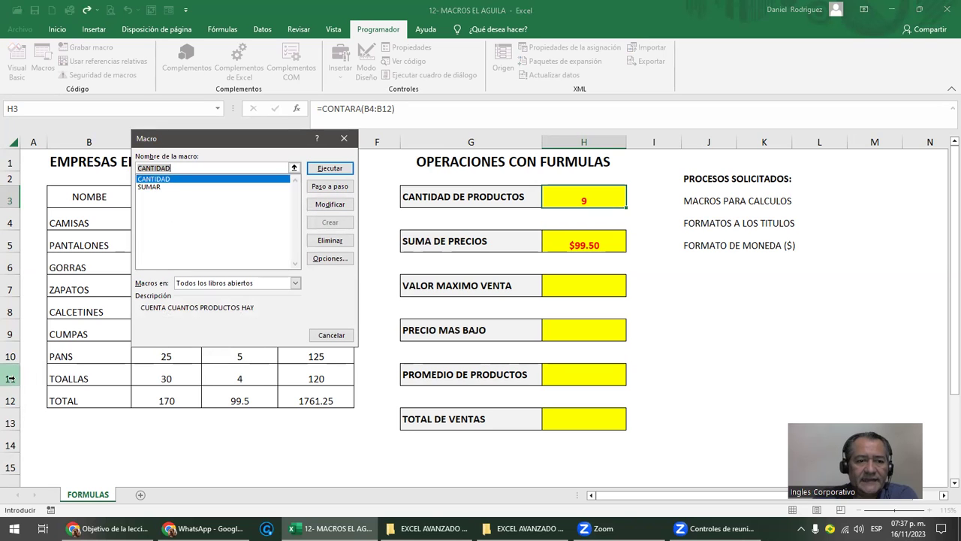
pyautogui.moveTo(240, 143); pyautogui.dragTo(355, 149)
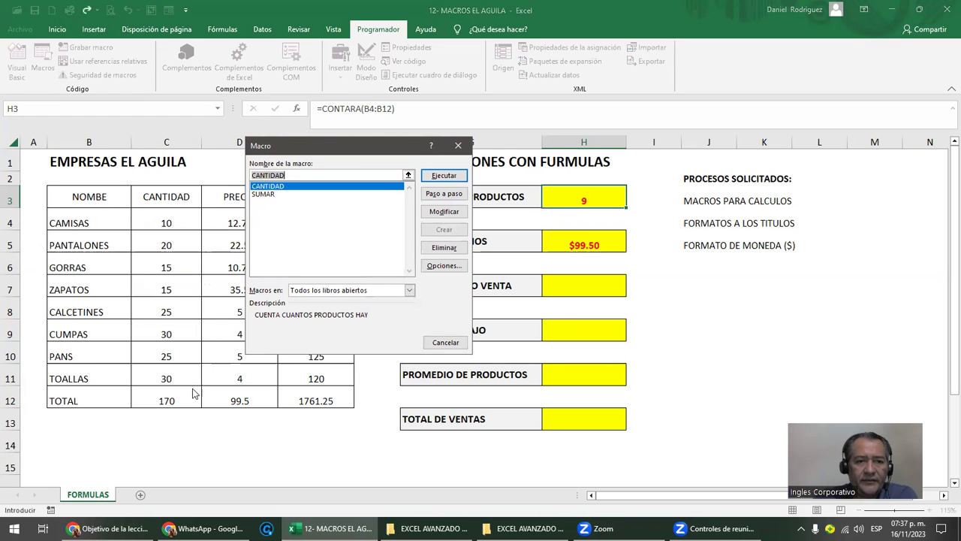
pyautogui.click(267, 186)
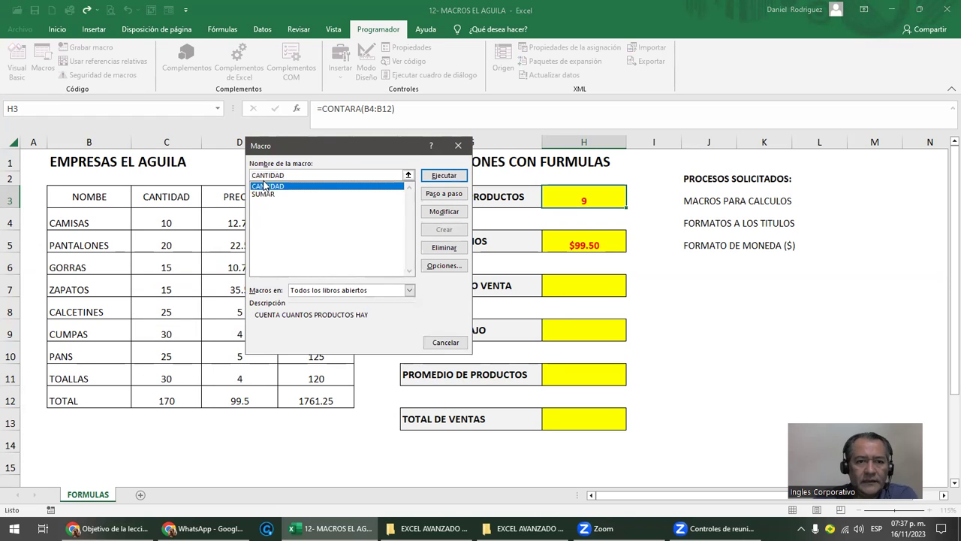
pyautogui.click(448, 213)
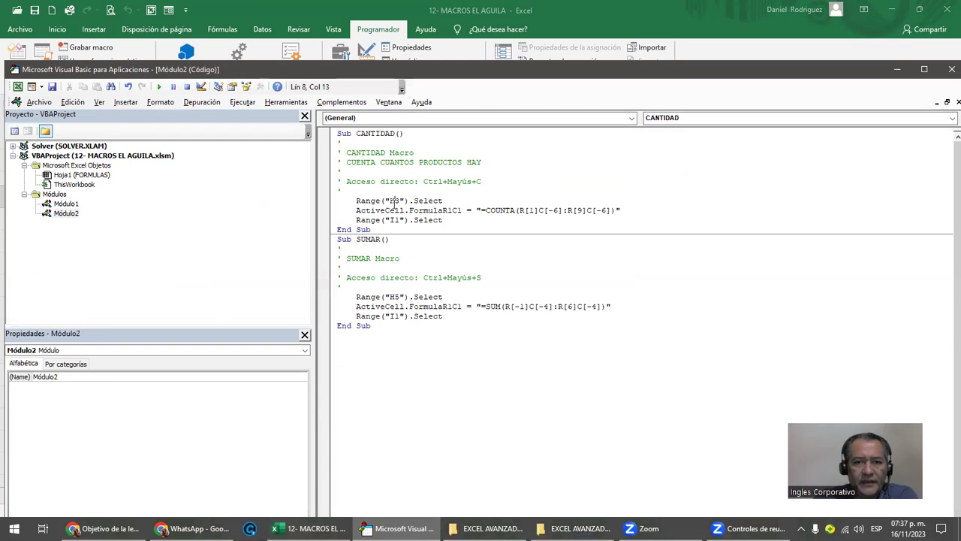
# - Review the COUNTA formula line in the CANTIDAD macro's code and close the code editor
pyautogui.moveTo(365, 210); pyautogui.dragTo(508, 211)
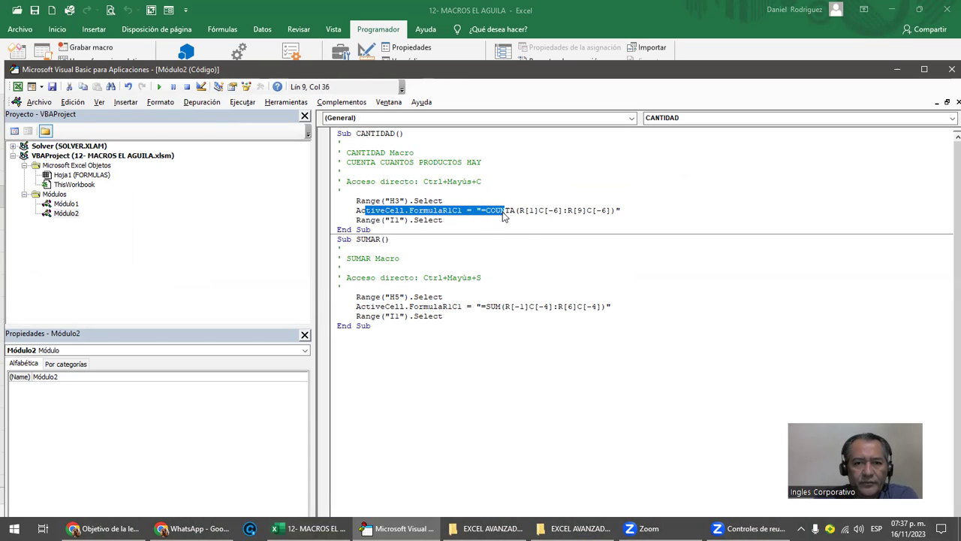
pyautogui.click(525, 211)
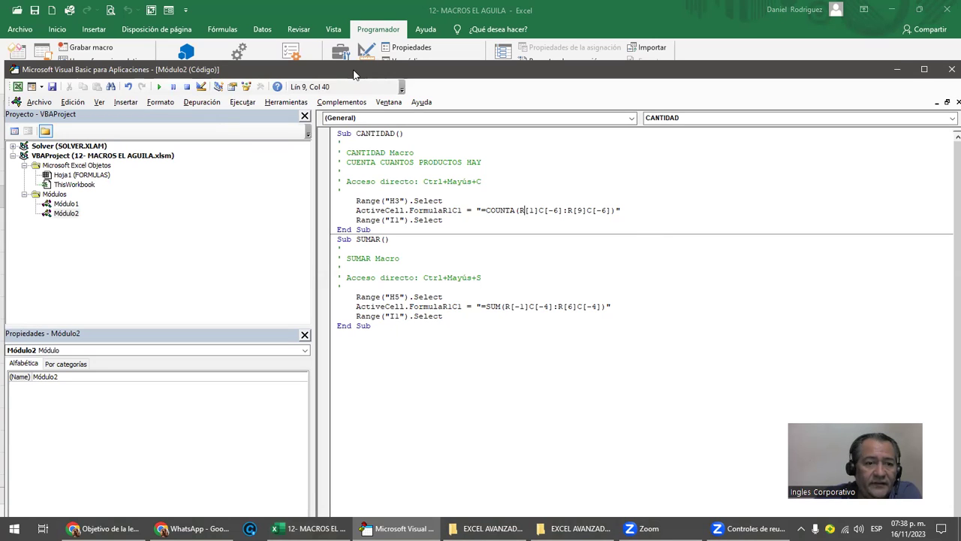
pyautogui.doubleClick(353, 71)
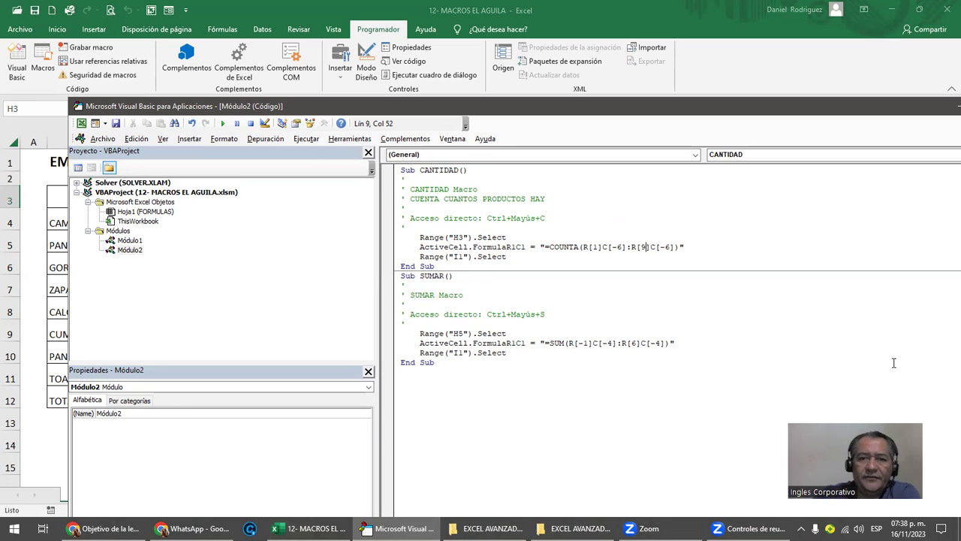
pyautogui.moveTo(923, 105); pyautogui.dragTo(806, 96)
pyautogui.click(901, 98)
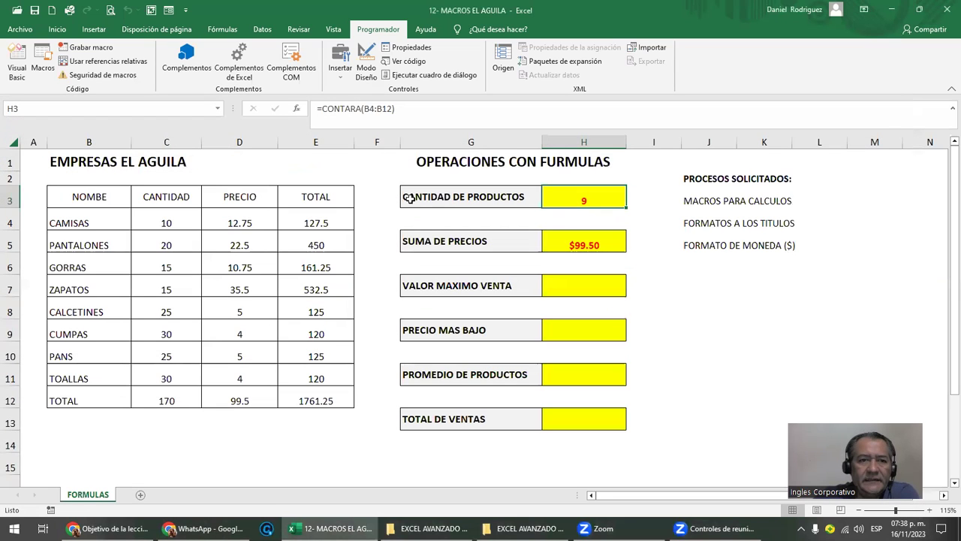
# - Delete the CANTIDAD macro from the open workbooks' macro list
pyautogui.click(43, 66)
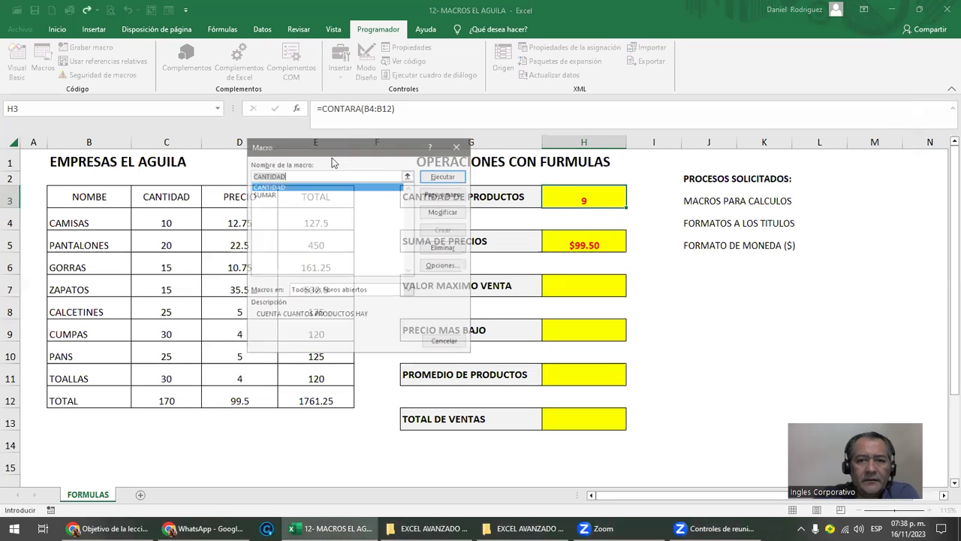
pyautogui.click(304, 188)
pyautogui.click(444, 247)
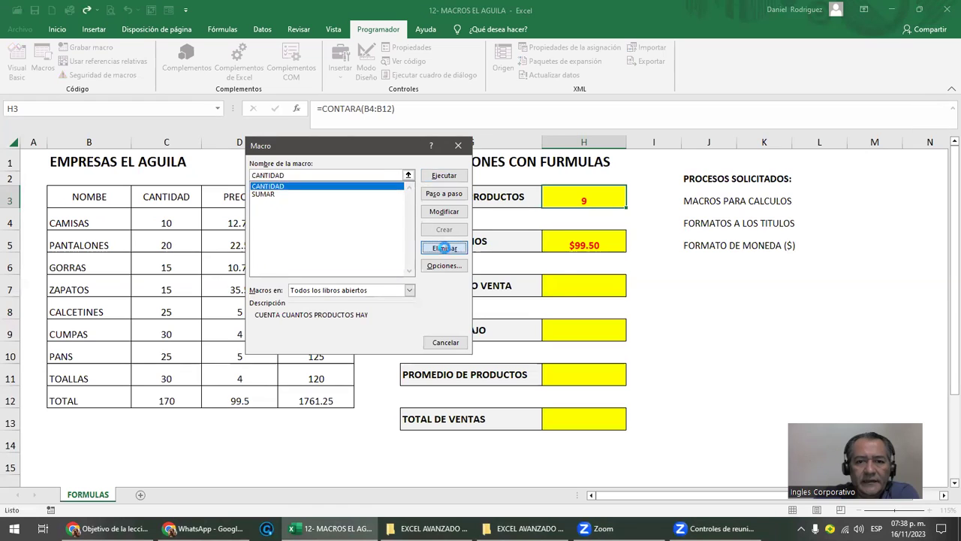
pyautogui.press('Return')
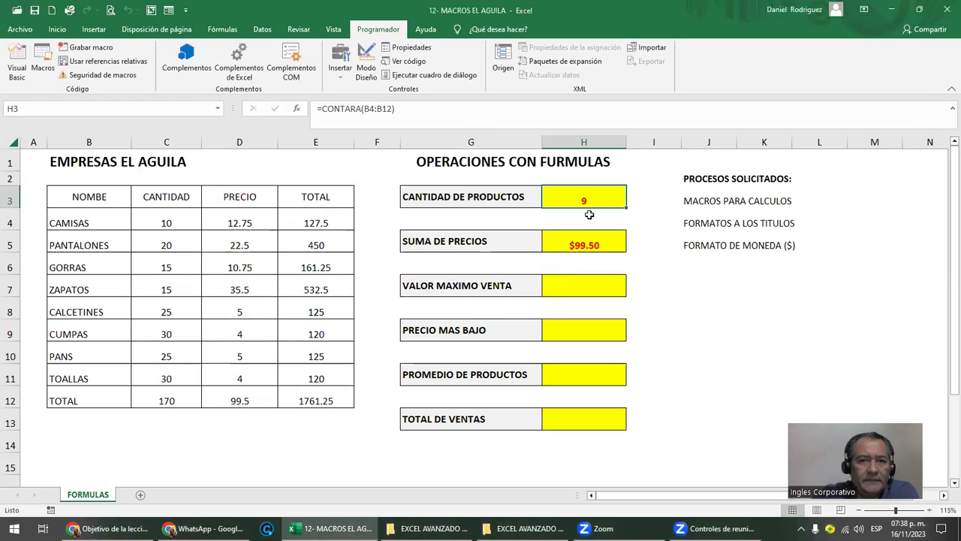
# - Start recording a macro named CANTIDA with the shortcut Ctrl+Mayús+C, stored in this workbook, from cell I1
pyautogui.click(657, 157)
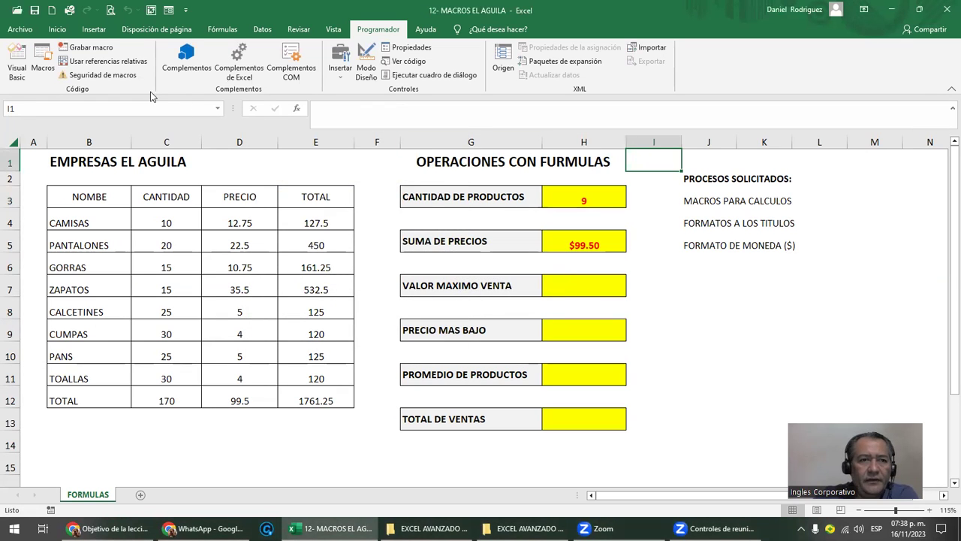
pyautogui.click(89, 48)
pyautogui.write('CANTIDA')
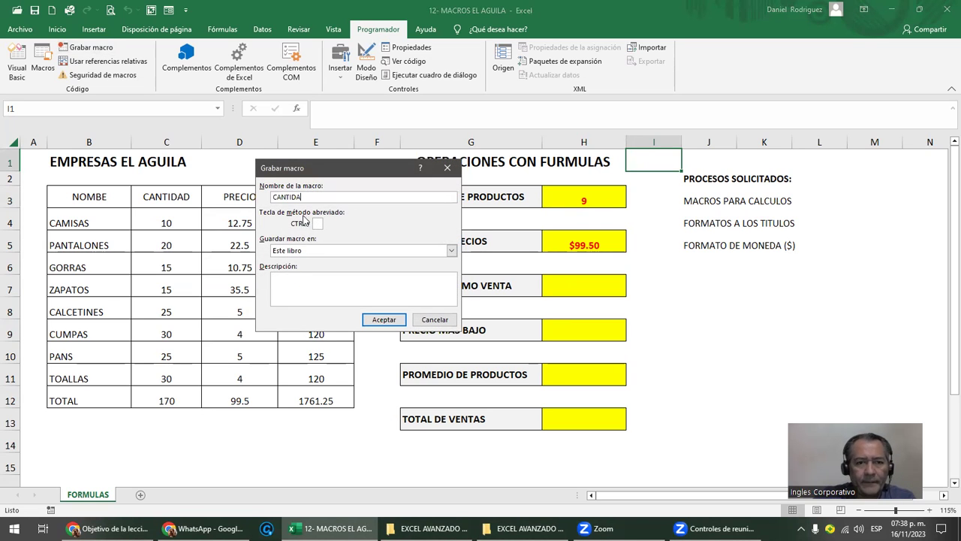
pyautogui.click(319, 222)
pyautogui.write('D')
pyautogui.press('BackSpace')
pyautogui.write('C')
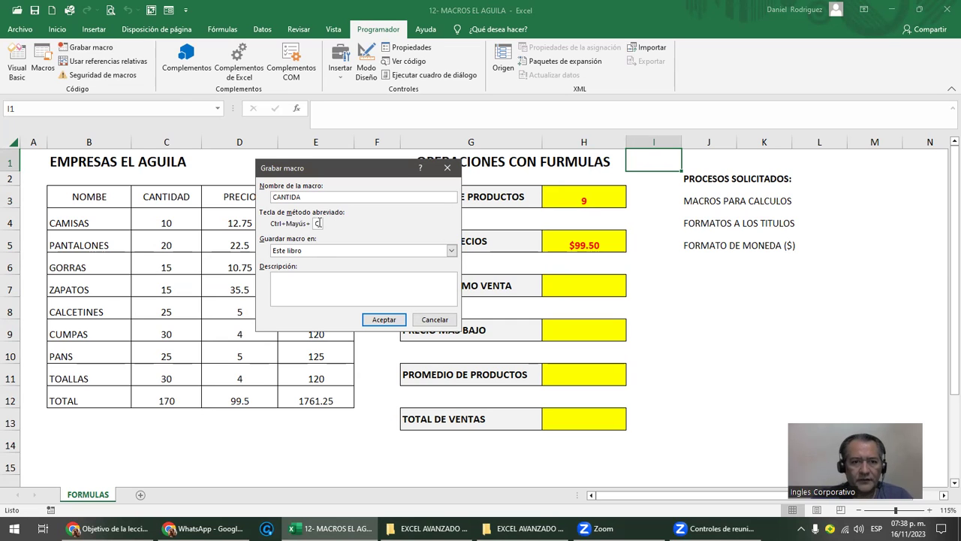
pyautogui.click(383, 319)
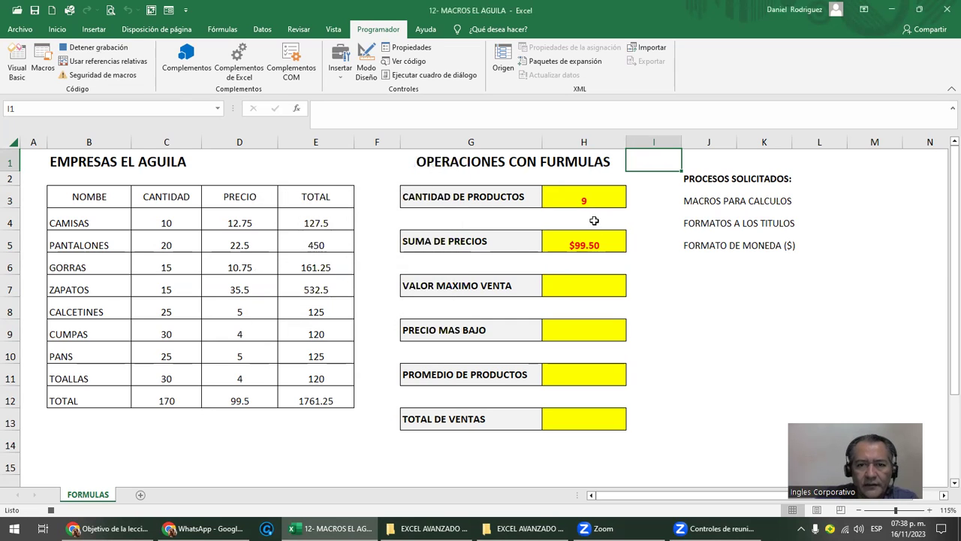
# - Clear the existing formula in the CANTIDAD DE PRODUCTOS cell H3 down to its equals sign
pyautogui.click(585, 200)
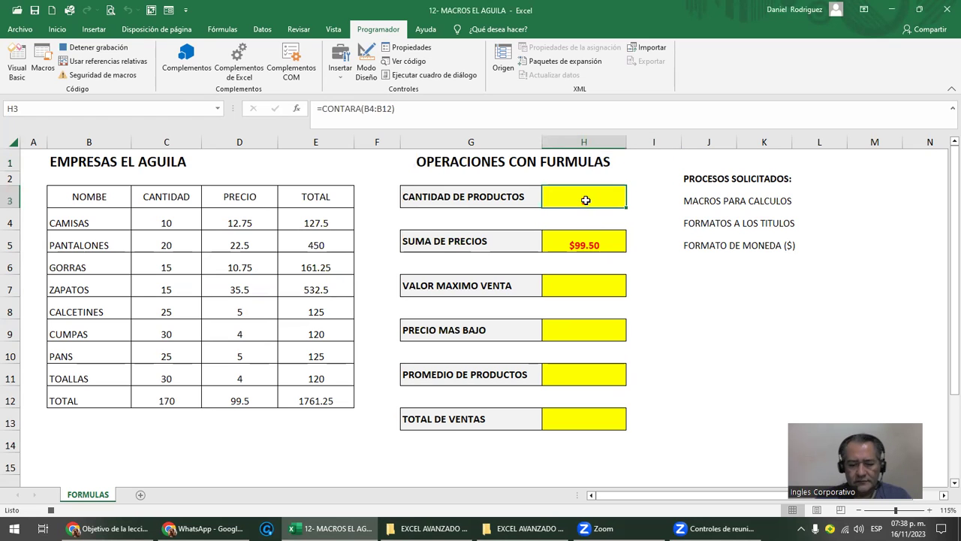
pyautogui.doubleClick(585, 200)
pyautogui.press('BackSpace')
pyautogui.press('BackSpace')
pyautogui.press('BackSpace')
pyautogui.press('BackSpace')
pyautogui.press('BackSpace')
pyautogui.press('BackSpace')
pyautogui.press('BackSpace')
pyautogui.press('BackSpace')
pyautogui.press('BackSpace')
pyautogui.press('BackSpace')
pyautogui.press('BackSpace')
pyautogui.press('BackSpace')
pyautogui.press('BackSpace')
pyautogui.press('BackSpace')
pyautogui.press('BackSpace')
# - Complete H3 as =CONTARA(C4:C11) and finish the macro recording with cell I1 selected
pyautogui.write('CONT')
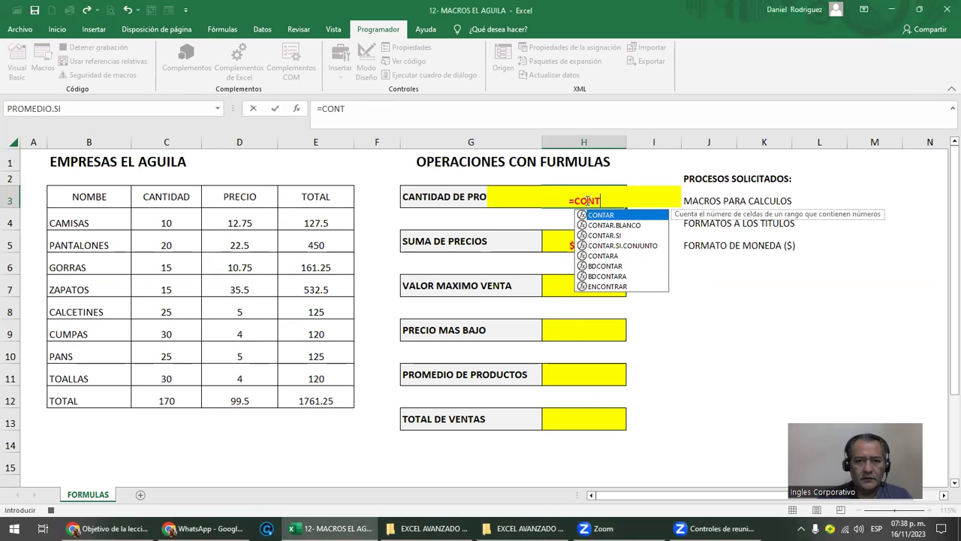
pyautogui.press('BackSpace')
pyautogui.write('A')
pyautogui.press('BackSpace')
pyautogui.write('A')
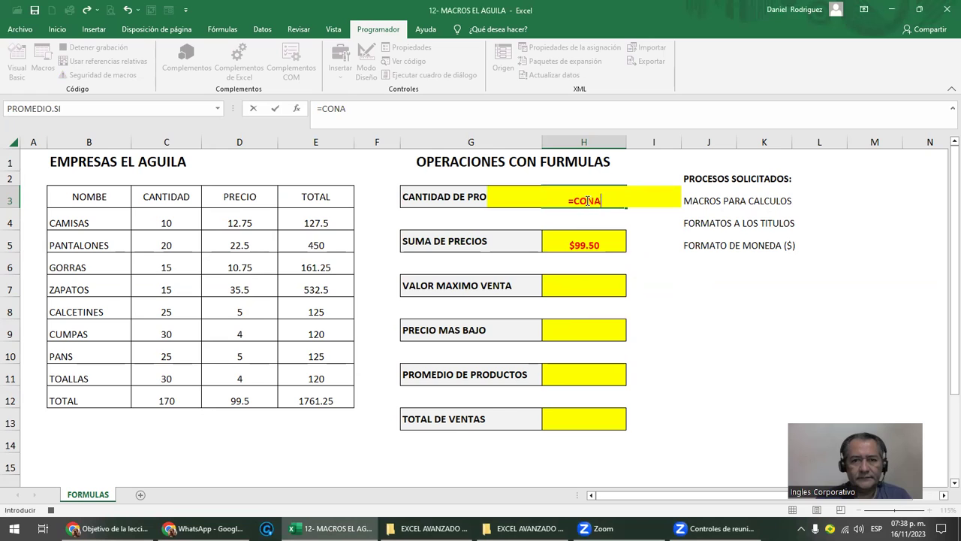
pyautogui.press('BackSpace')
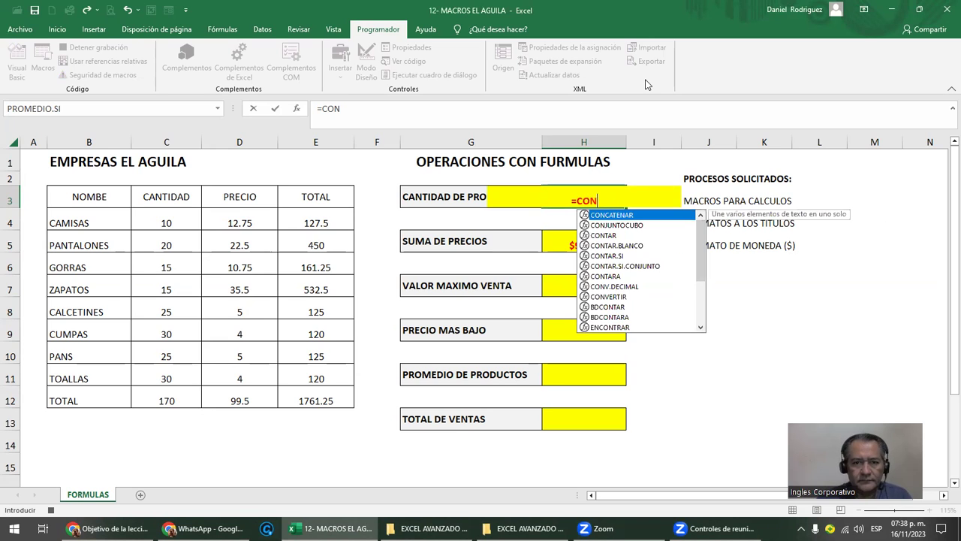
pyautogui.write('TA')
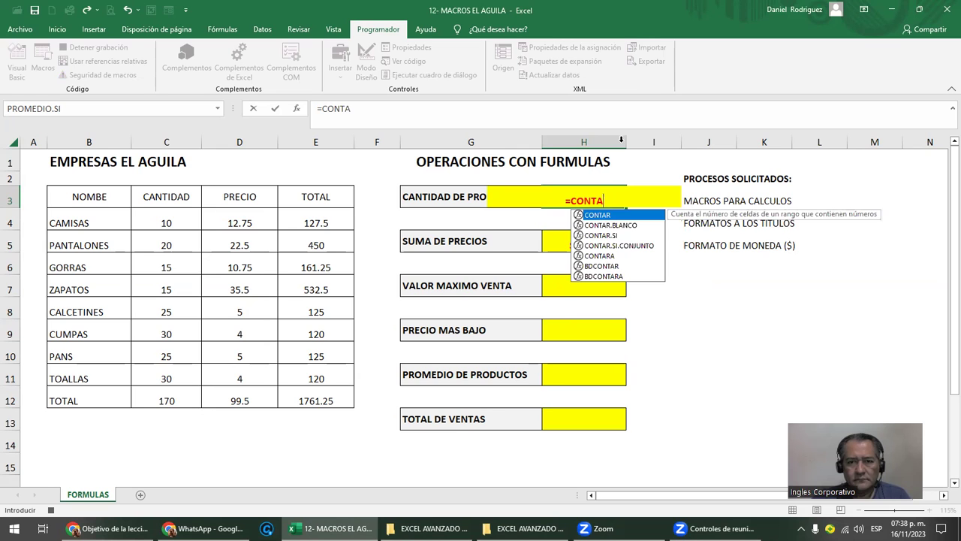
pyautogui.doubleClick(594, 255)
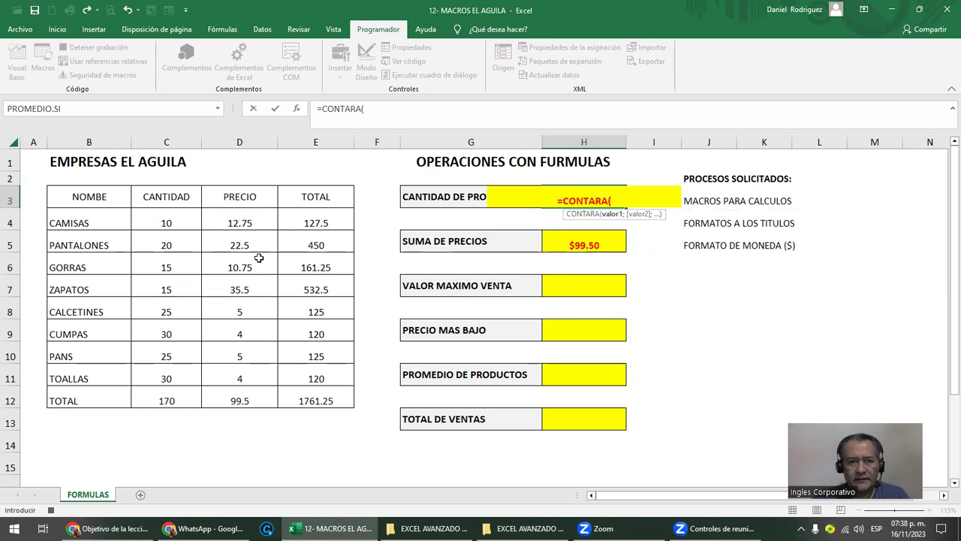
pyautogui.moveTo(166, 222); pyautogui.dragTo(166, 377)
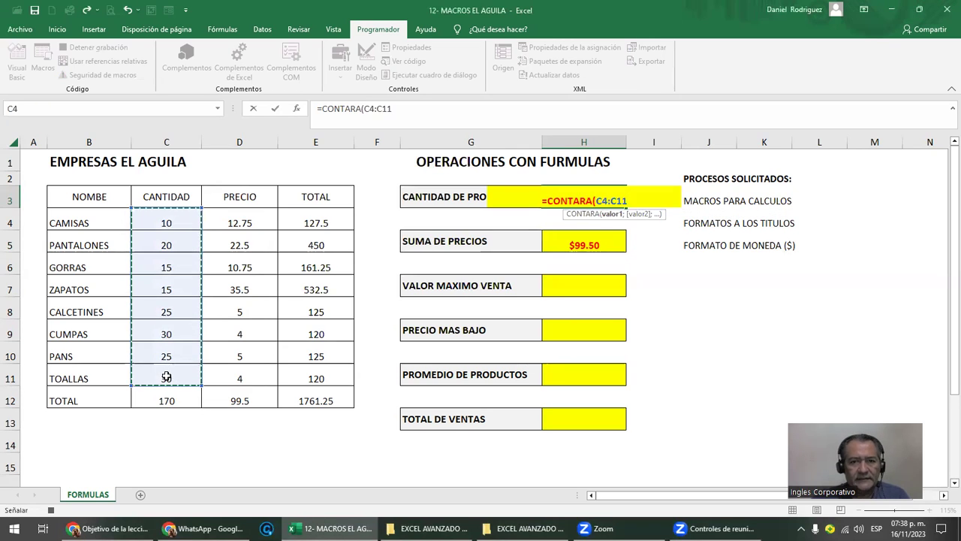
pyautogui.write(')')
pyautogui.press('Return')
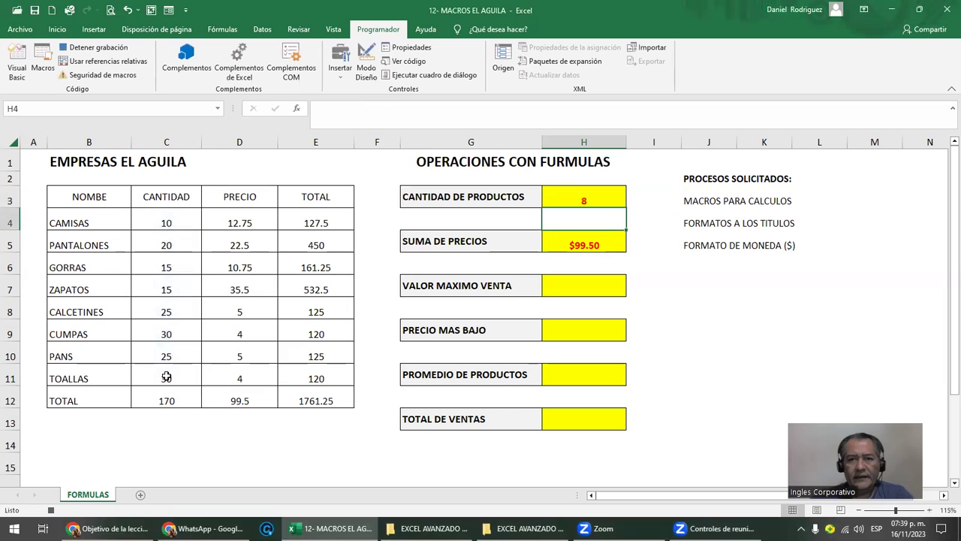
pyautogui.click(661, 165)
pyautogui.click(89, 47)
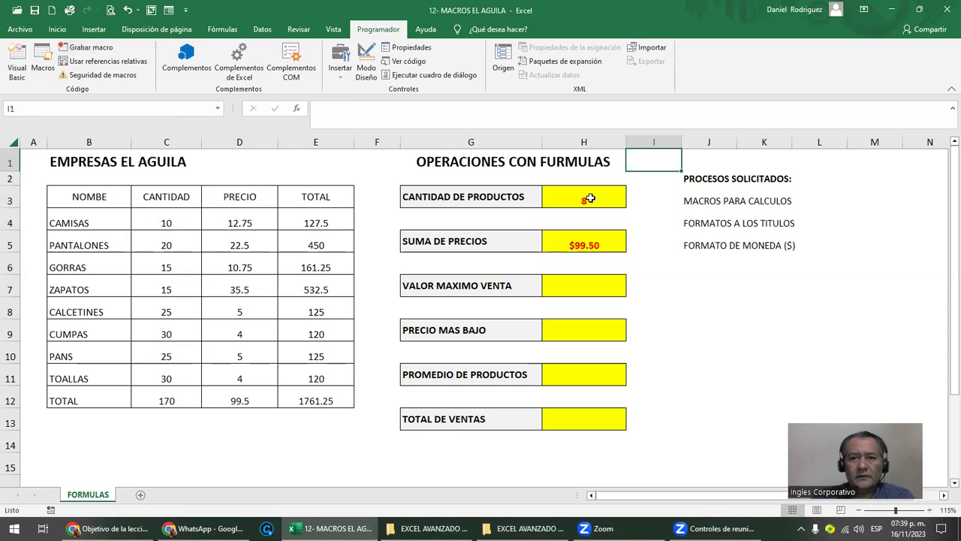
# - Clear the results in cells H3 to H5
pyautogui.moveTo(584, 199); pyautogui.dragTo(587, 243)
pyautogui.press('Delete')
pyautogui.click(648, 189)
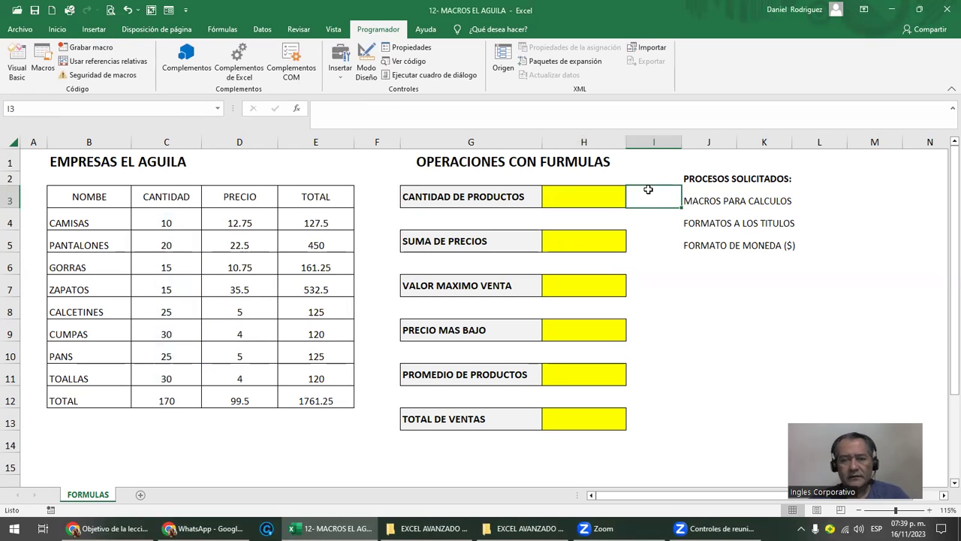
# - Open the CANTIDA macro's code for modification and rename its procedure to CANTIDAD
pyautogui.click(43, 60)
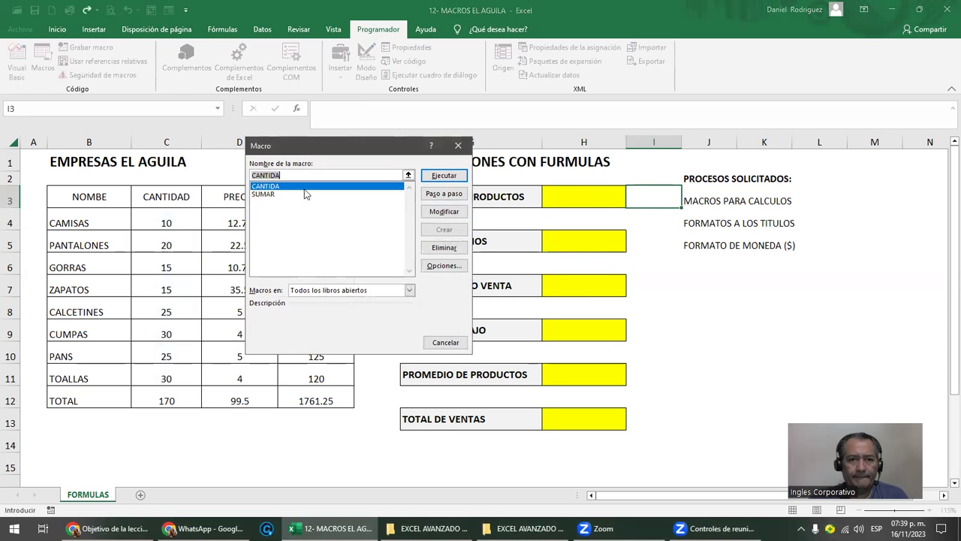
pyautogui.click(272, 187)
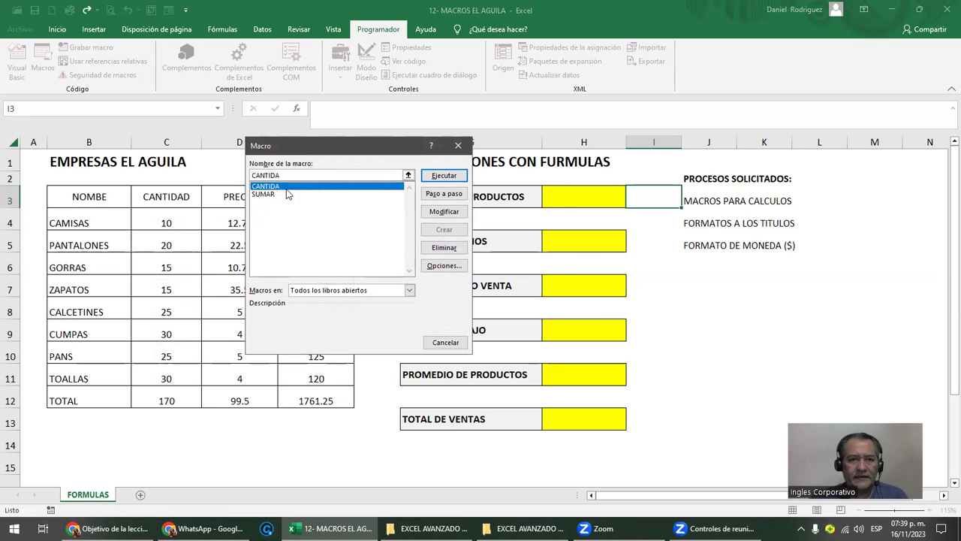
pyautogui.click(454, 213)
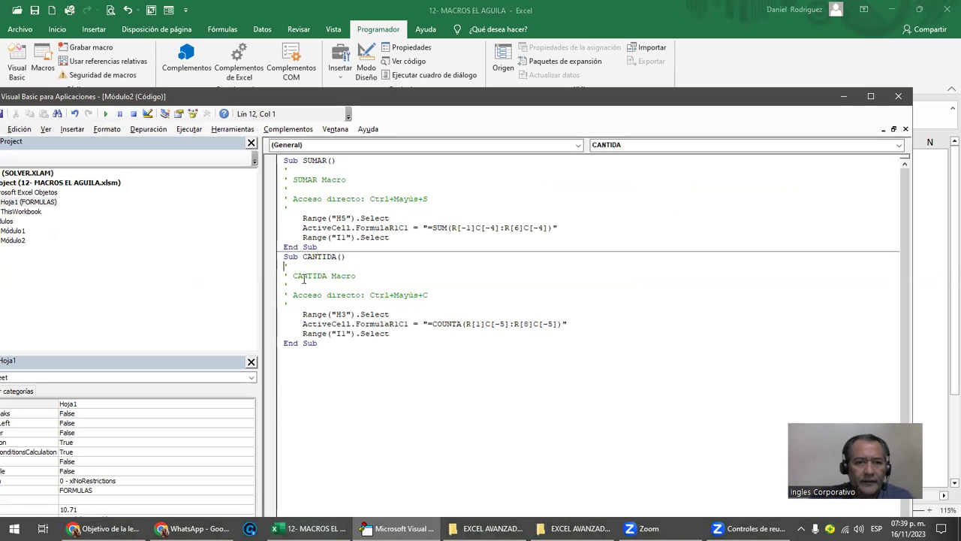
pyautogui.click(339, 256)
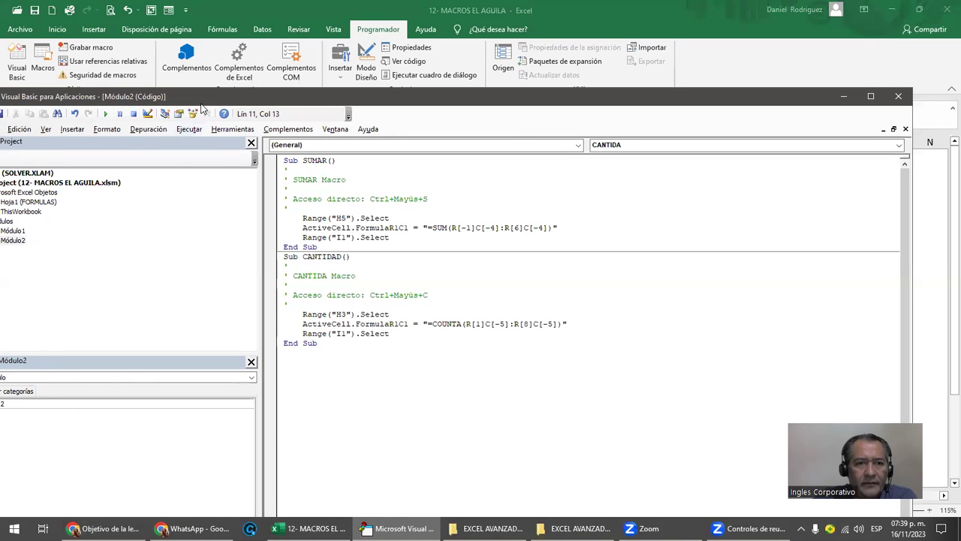
# - Save the workbook from the code editor and close the editor
pyautogui.moveTo(205, 105); pyautogui.dragTo(344, 110)
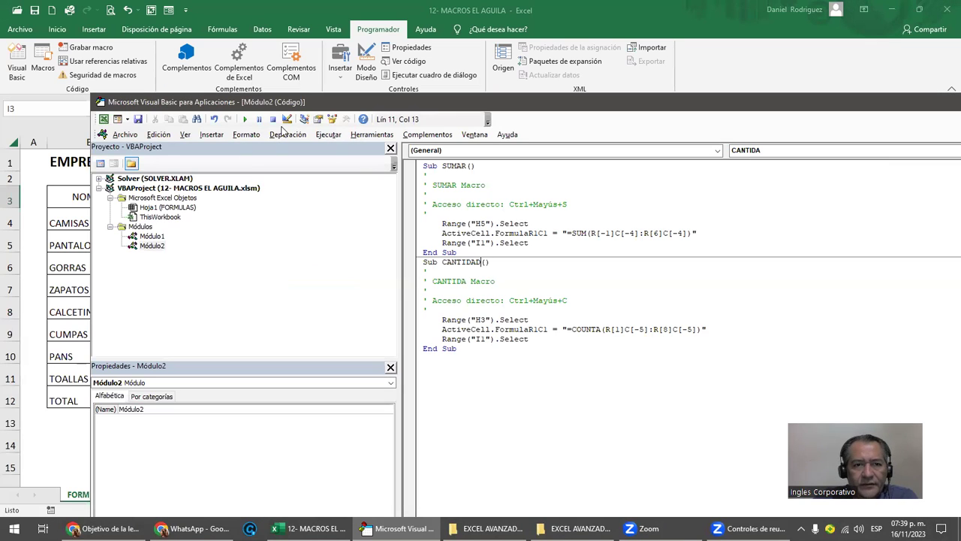
pyautogui.click(138, 119)
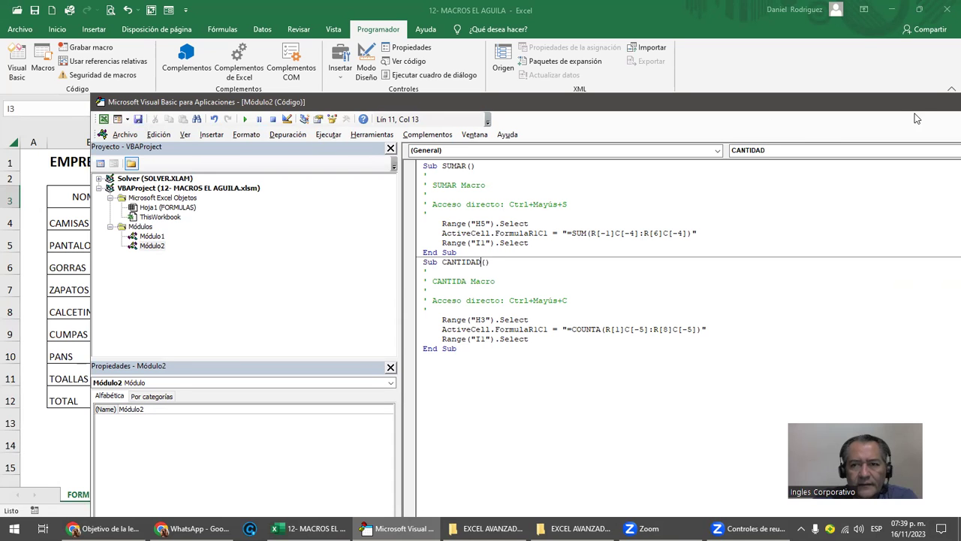
pyautogui.moveTo(919, 105); pyautogui.dragTo(766, 103)
pyautogui.click(812, 102)
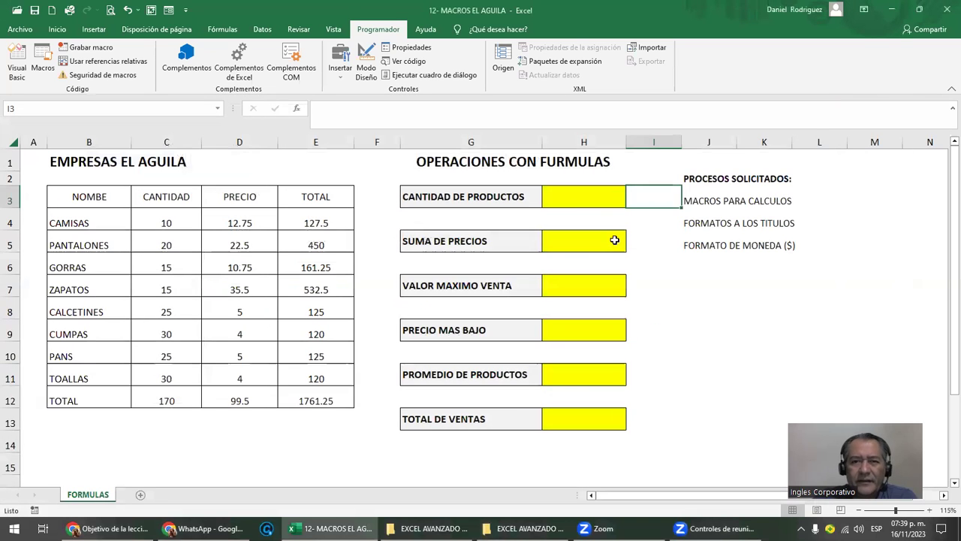
# - Run the CANTIDAD macro and inspect the range used by the formula in H3 without changing it
pyautogui.click(586, 194)
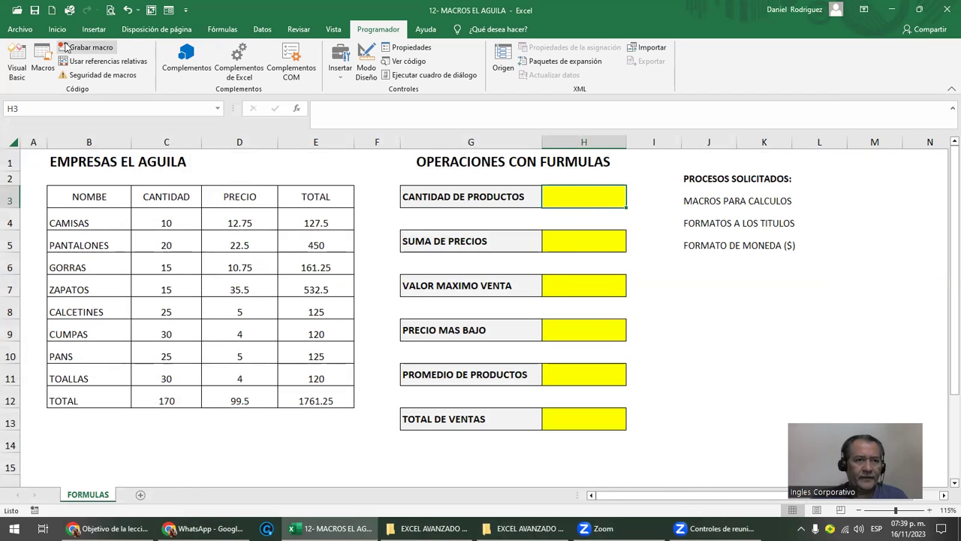
pyautogui.click(43, 62)
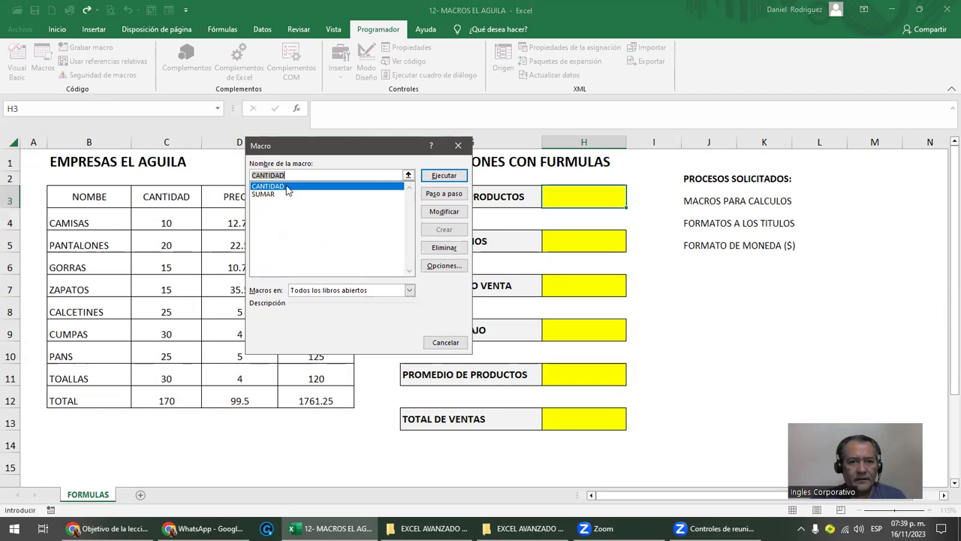
pyautogui.click(443, 176)
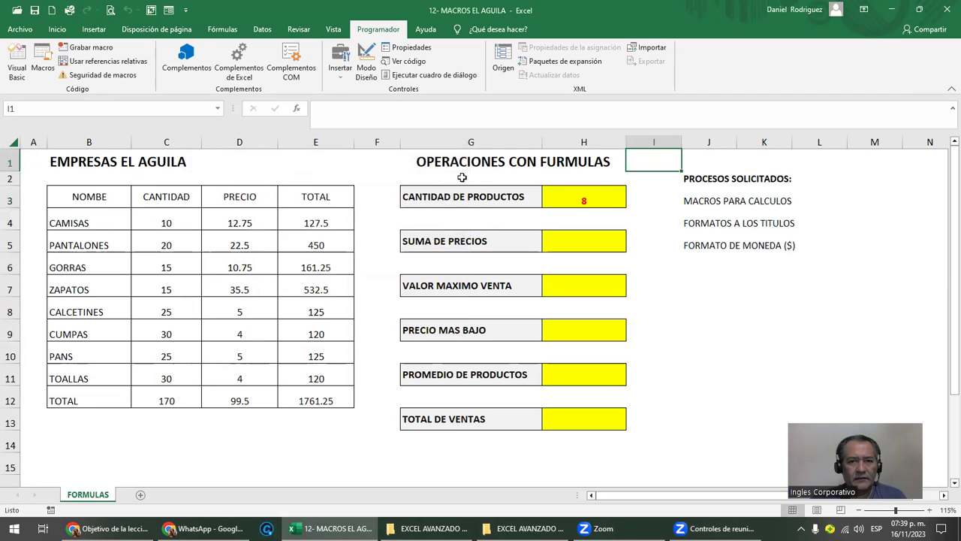
pyautogui.doubleClick(590, 190)
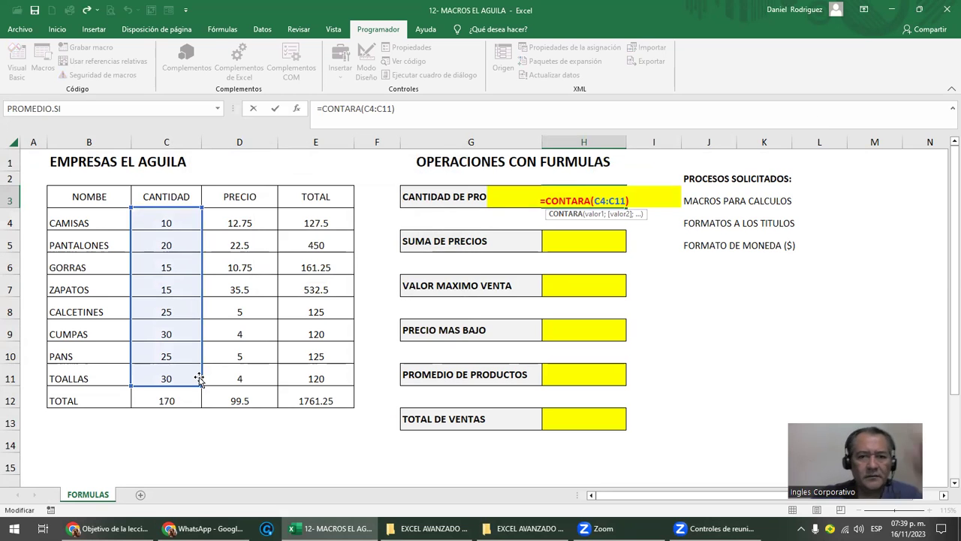
pyautogui.press('Escape')
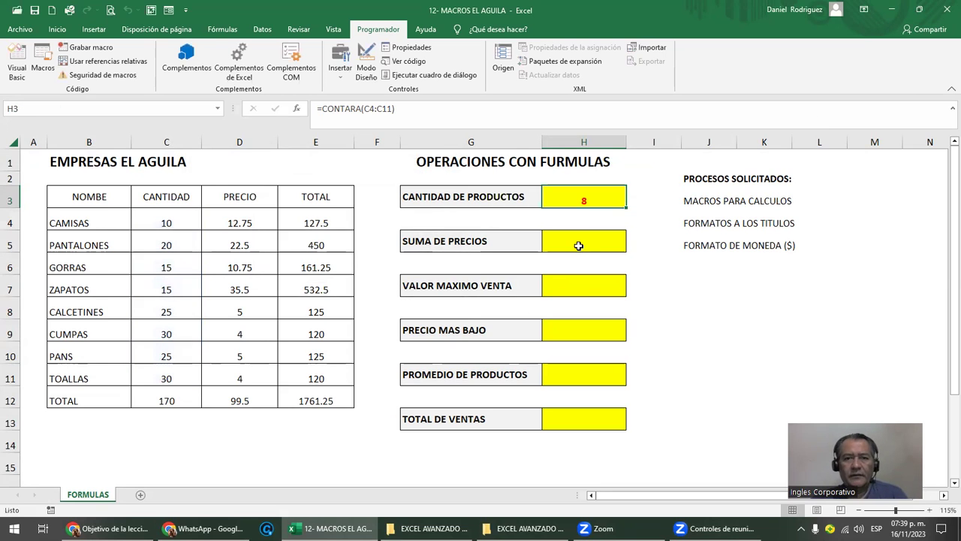
# - Select cell H7 and start recording a macro named MAXIMO with the shortcut Ctrl+Shift+M, stored in this workbook
pyautogui.click(574, 286)
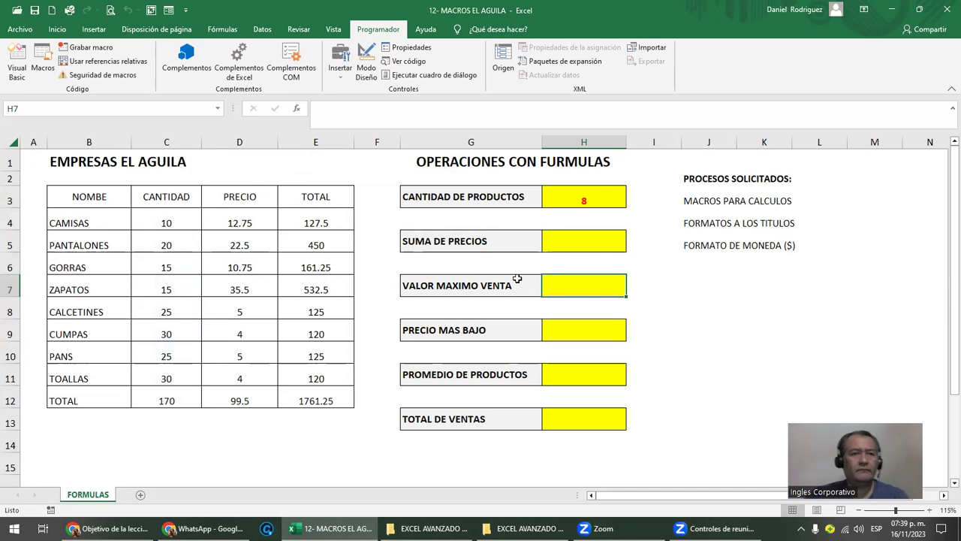
pyautogui.click(87, 50)
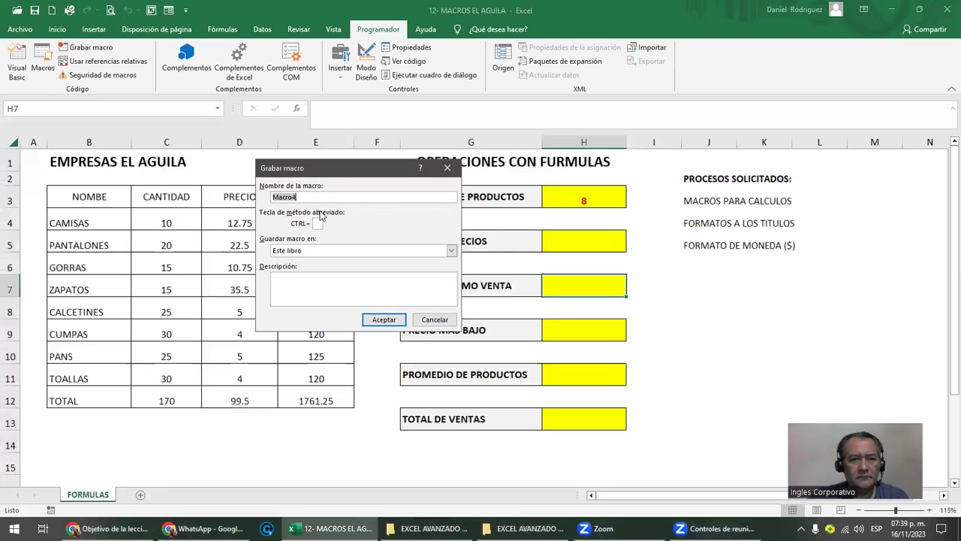
pyautogui.write('MAXIMO')
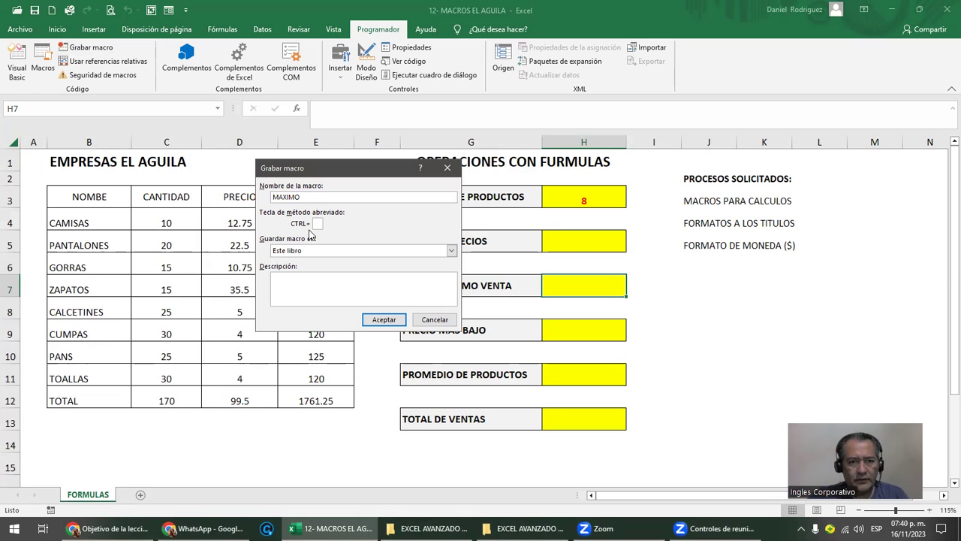
pyautogui.hotkey('shift', 'm')
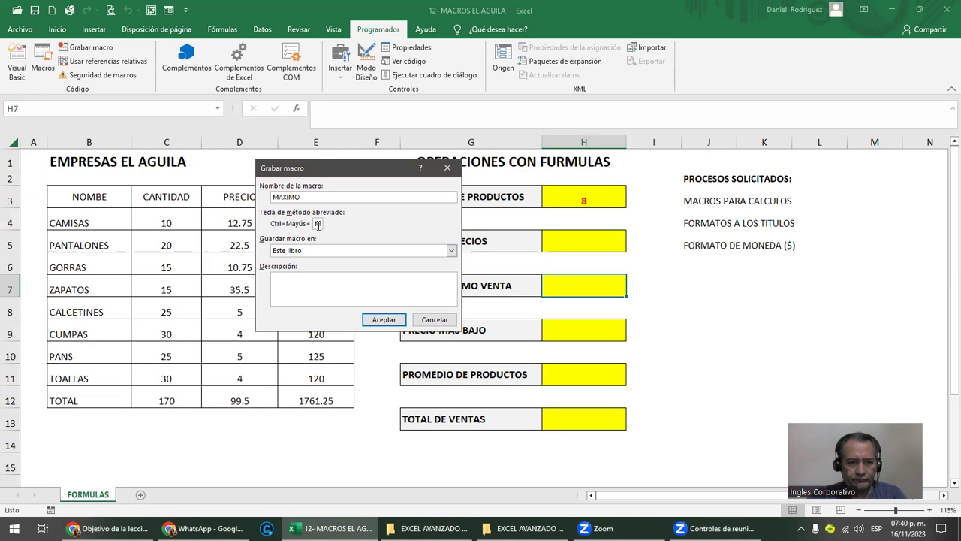
pyautogui.click(383, 319)
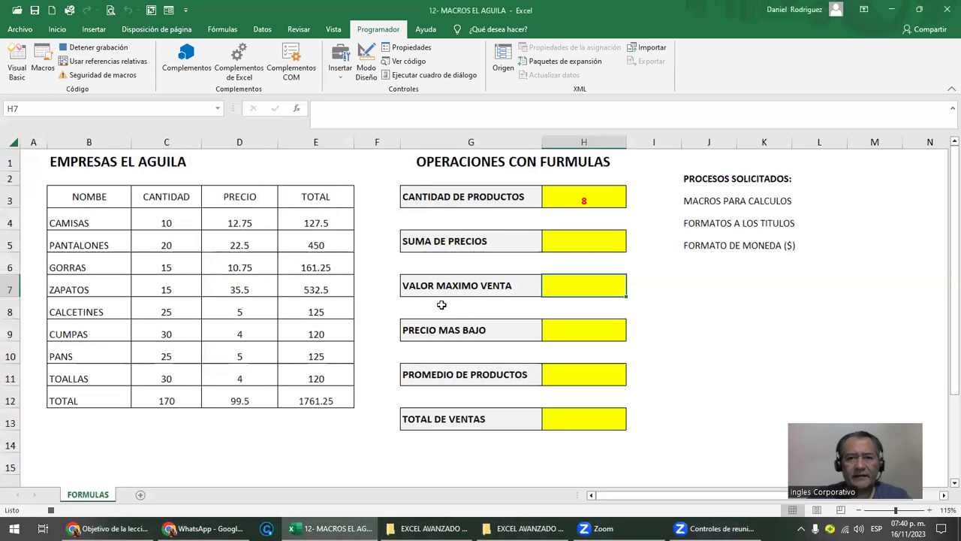
# - Record the formula =MAX(E4:E11) in H7, finish with cell I1 selected, and stop the macro recording
pyautogui.click(661, 164)
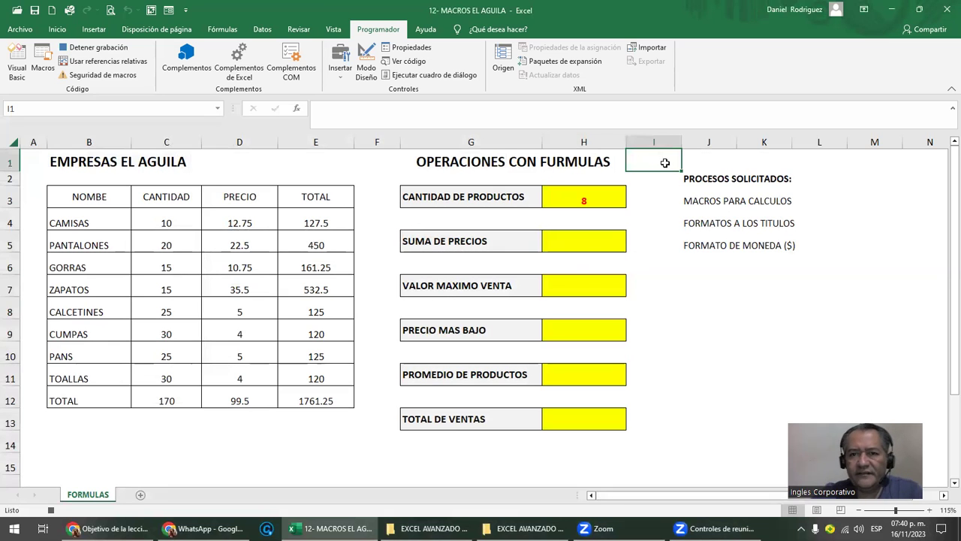
pyautogui.click(579, 281)
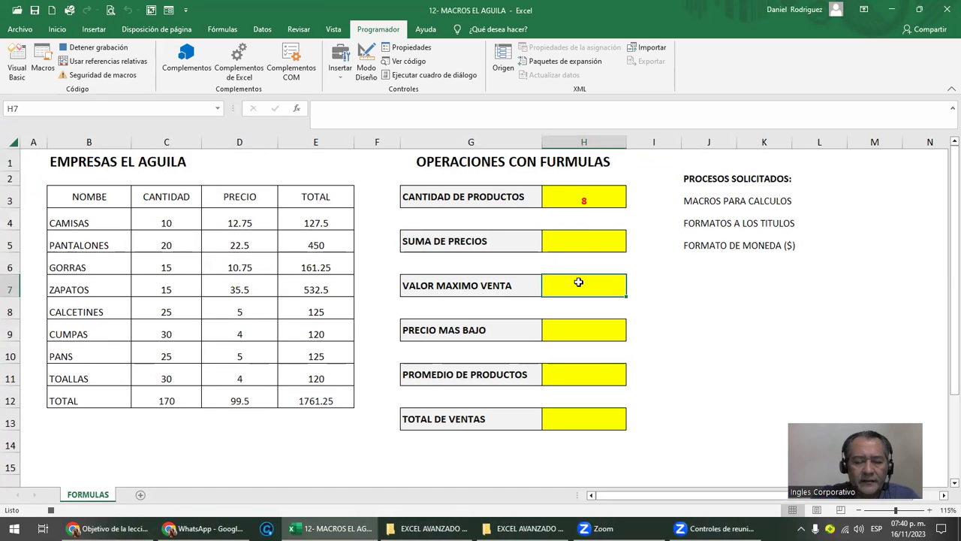
pyautogui.write('=MA')
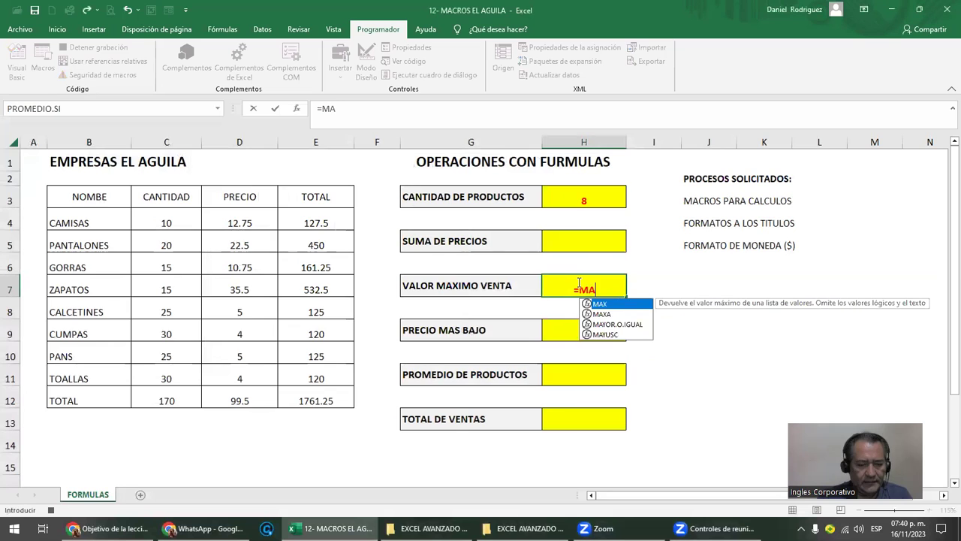
pyautogui.write('X(')
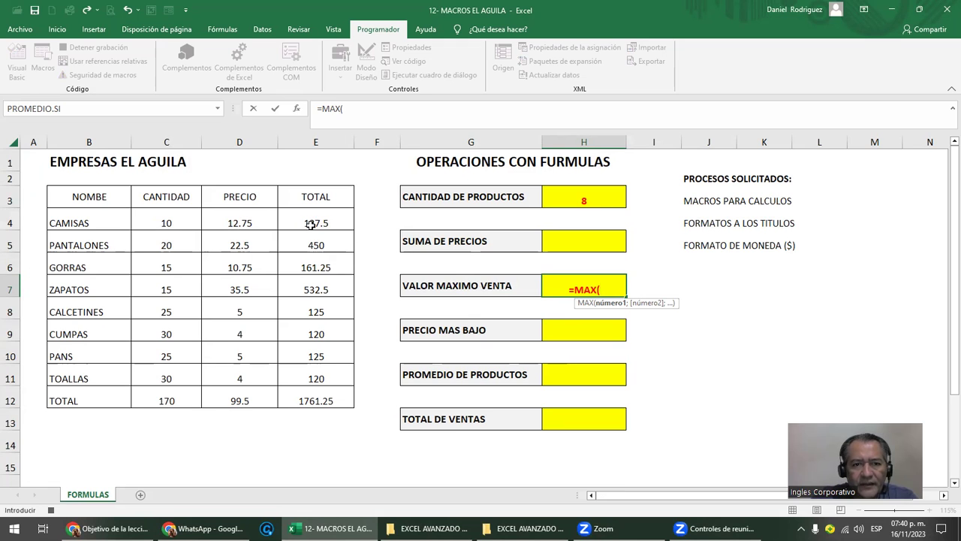
pyautogui.moveTo(324, 218); pyautogui.dragTo(330, 380)
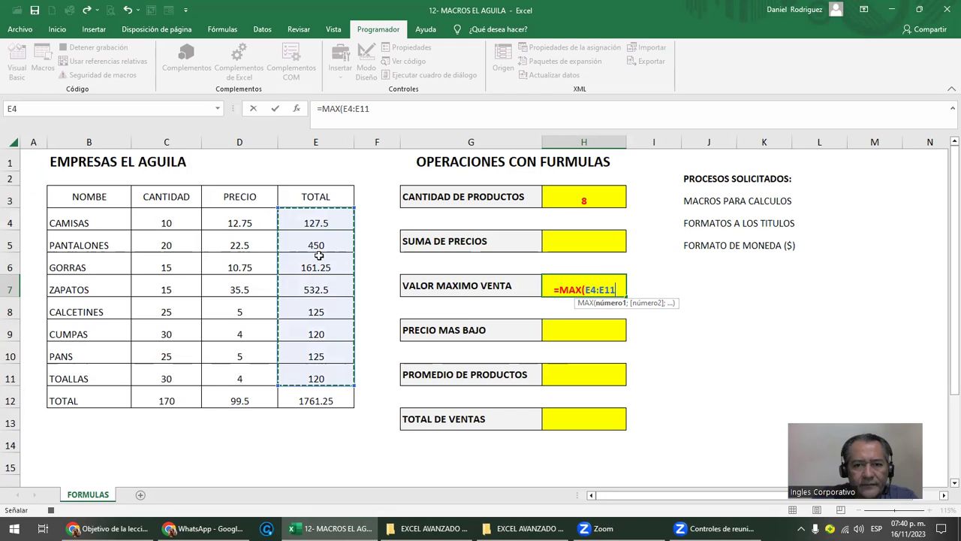
pyautogui.write(')')
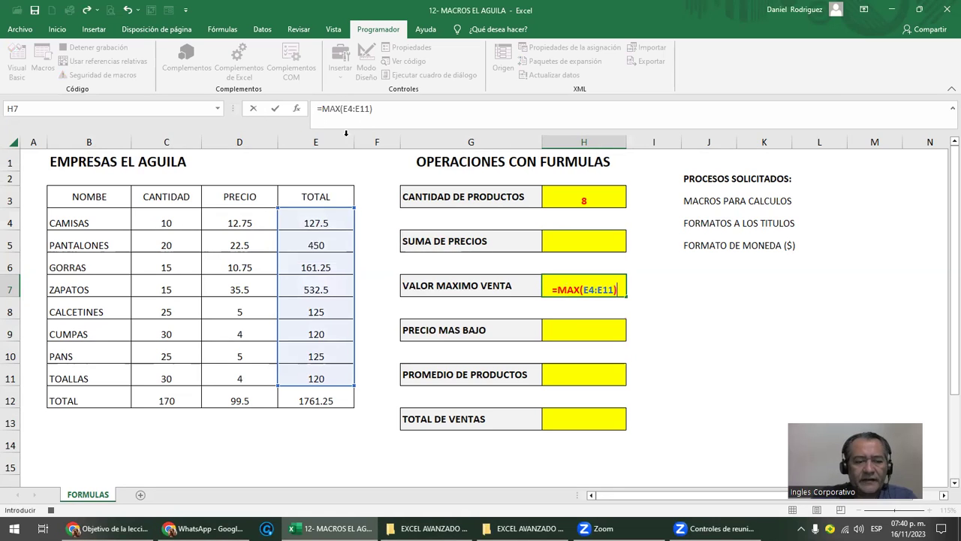
pyautogui.click(275, 110)
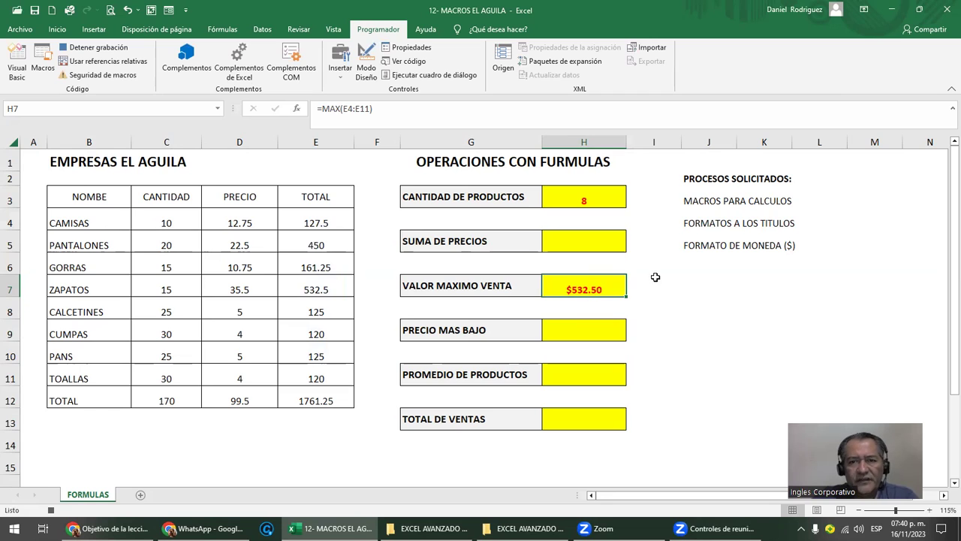
pyautogui.click(660, 161)
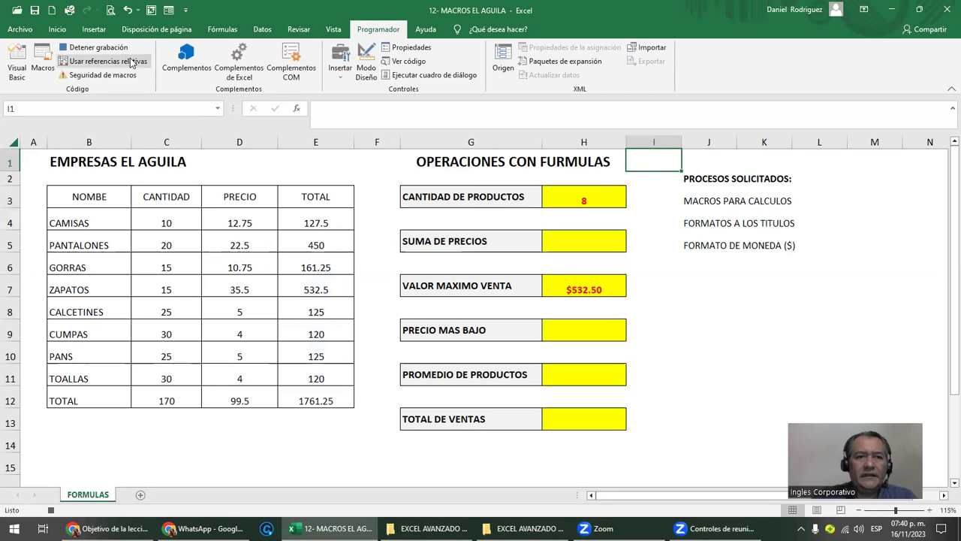
pyautogui.click(106, 48)
# - Clear the results in cells H3 to H7 and run the MAXIMO macro to test it
pyautogui.moveTo(585, 198); pyautogui.dragTo(589, 289)
pyautogui.press('Delete')
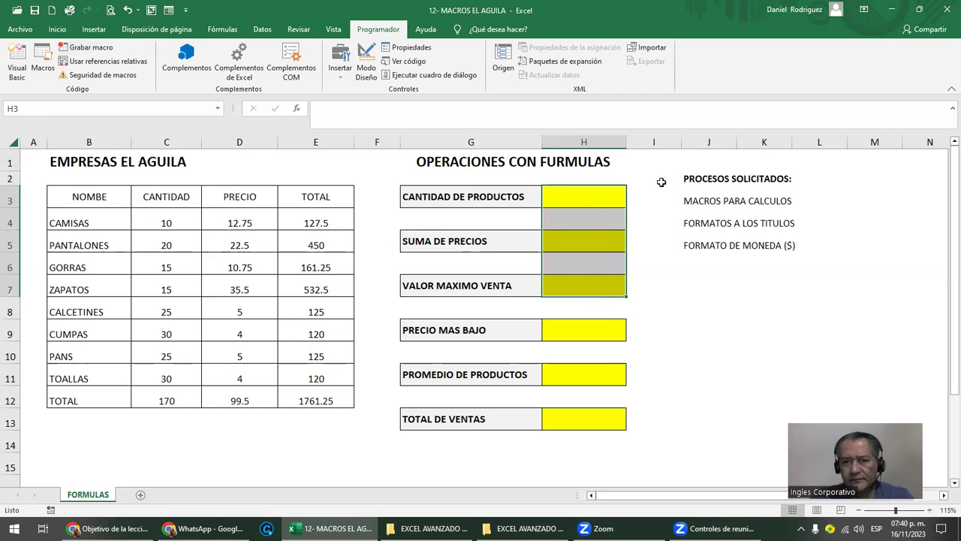
pyautogui.click(659, 180)
pyautogui.click(43, 63)
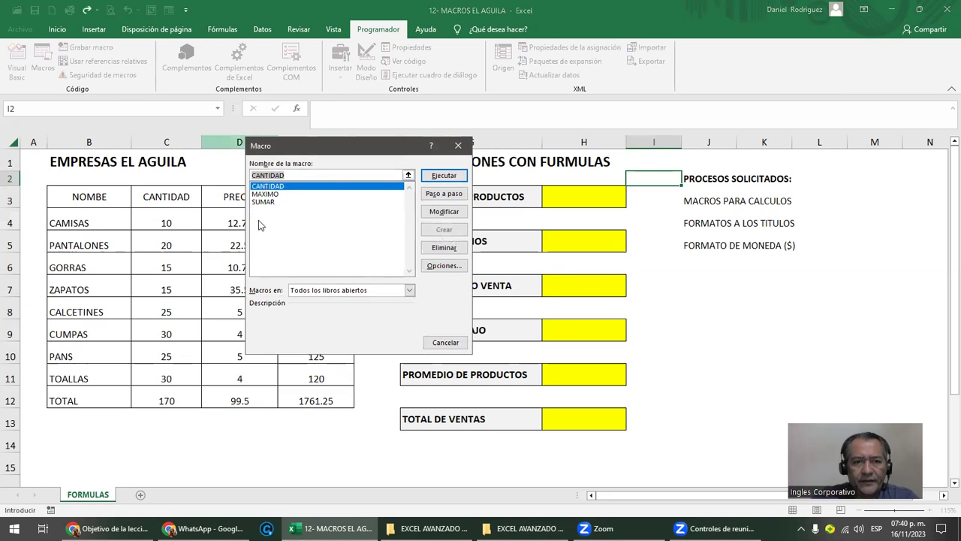
pyautogui.click(267, 193)
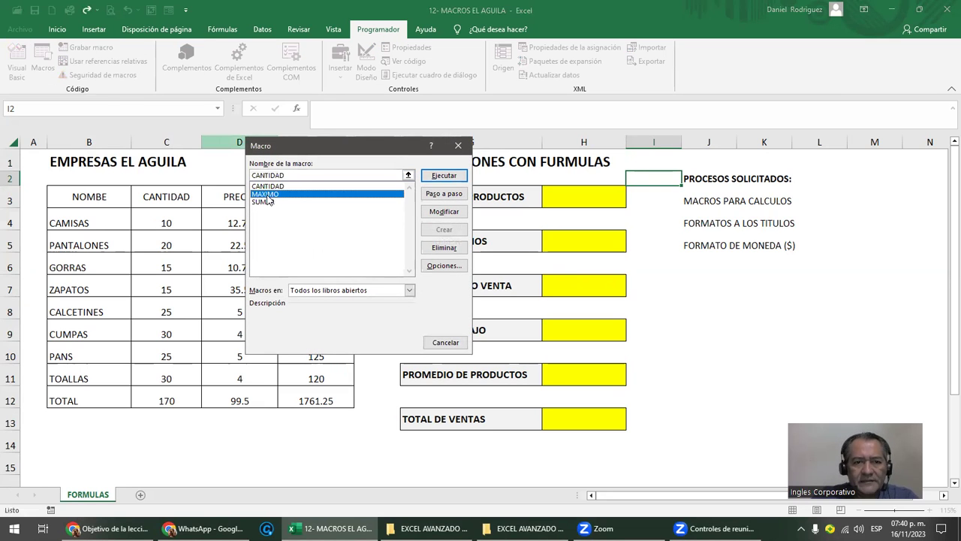
pyautogui.click(444, 177)
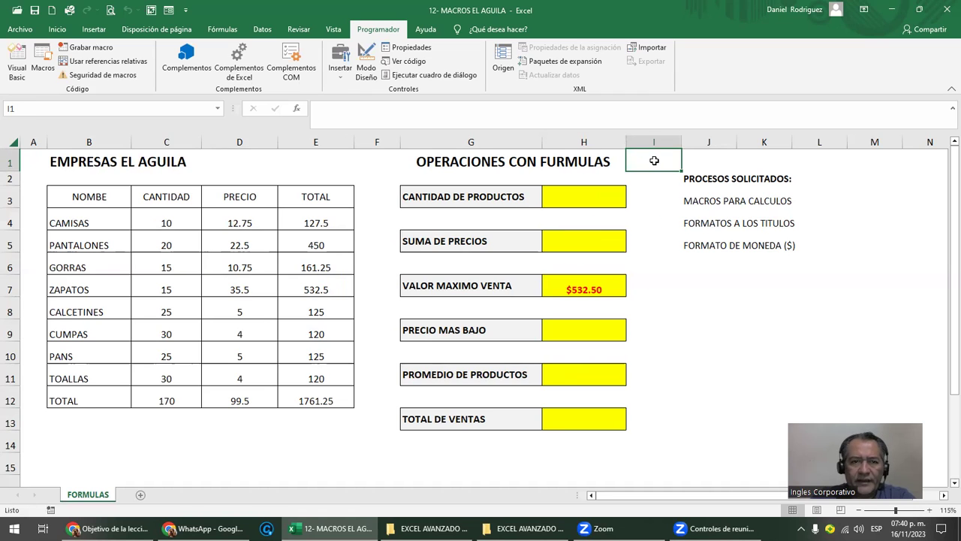
# - Start recording a macro named MINIMO with the shortcut Ctrl+Shift+I, stored in this workbook
pyautogui.click(88, 51)
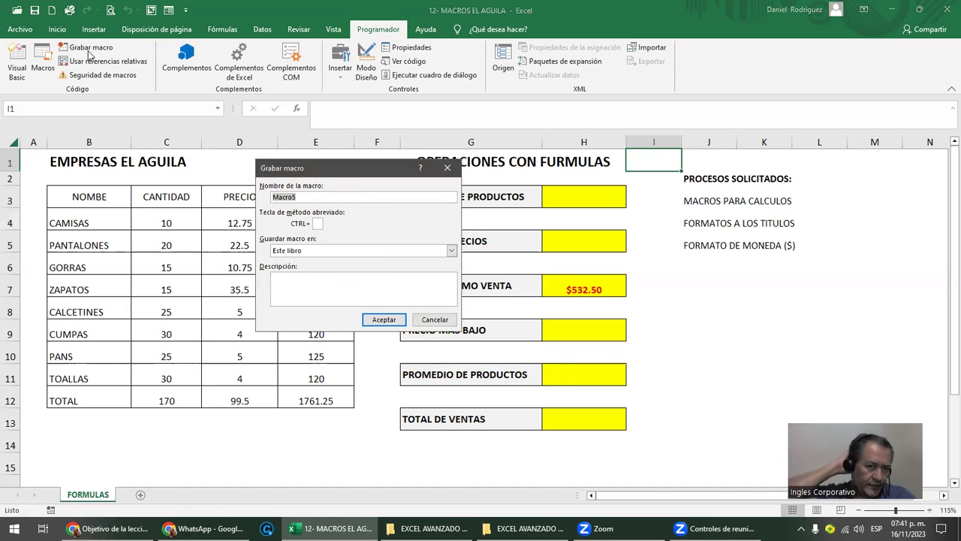
pyautogui.write('MiNIMO')
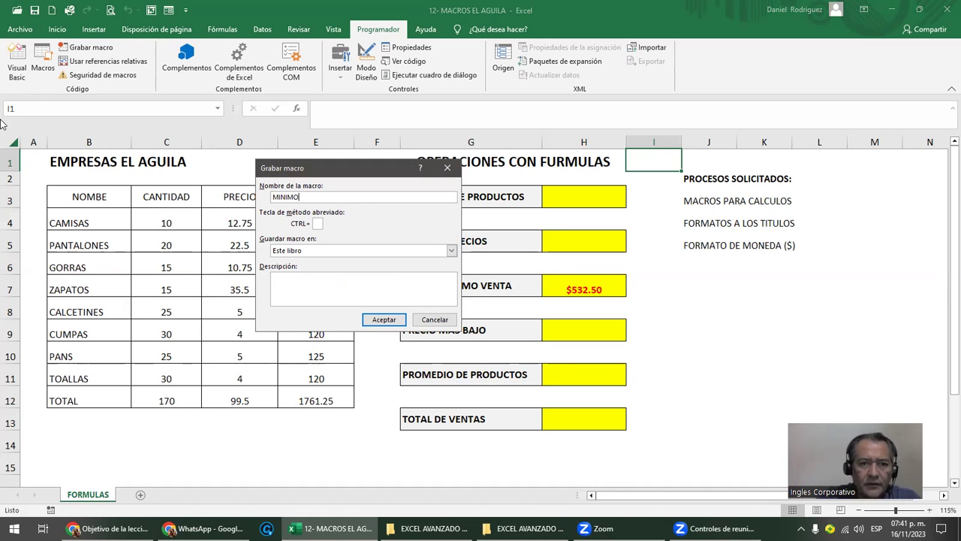
pyautogui.press('Tab')
pyautogui.write('(')
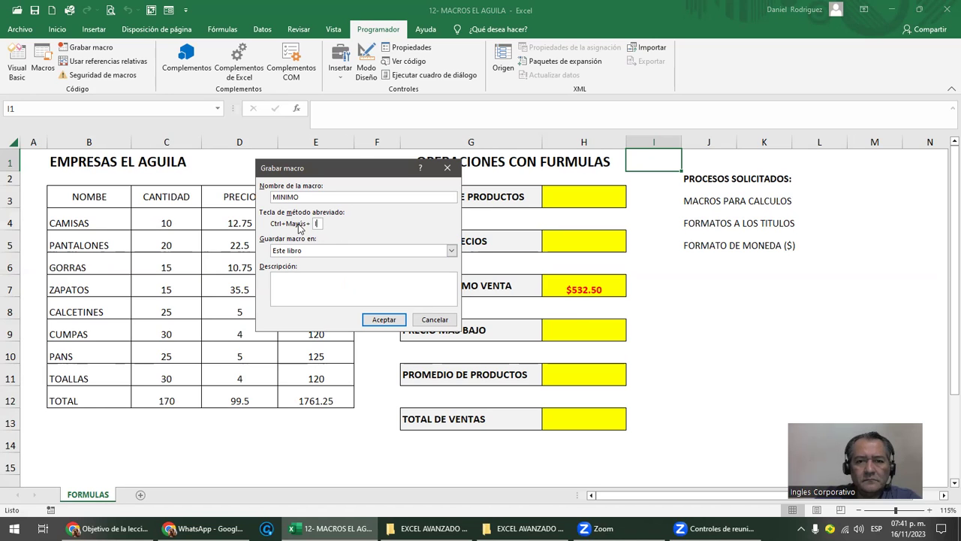
pyautogui.click(377, 318)
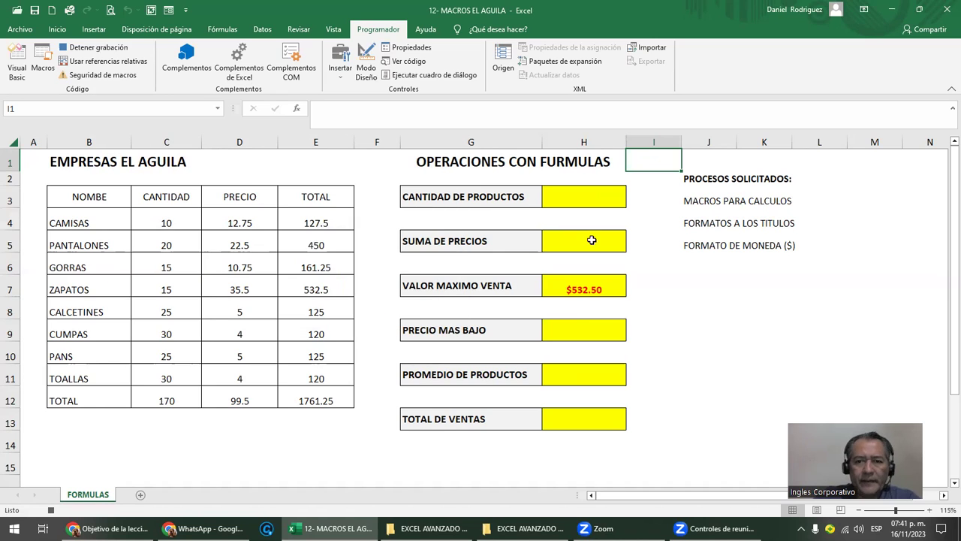
# - Record the formula =MIN(D4:D11) in H9, finish with cell I1 selected, and stop the macro recording
pyautogui.click(585, 331)
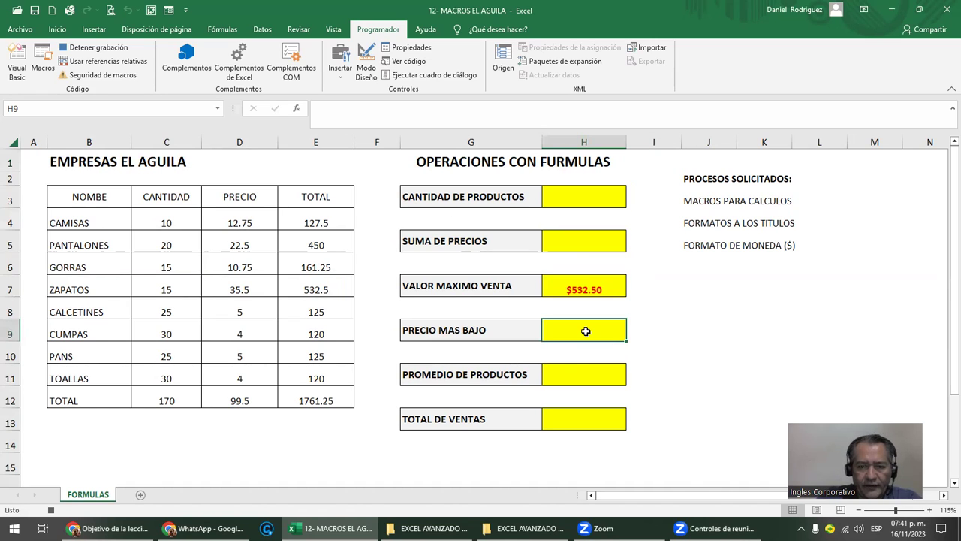
pyautogui.write('=')
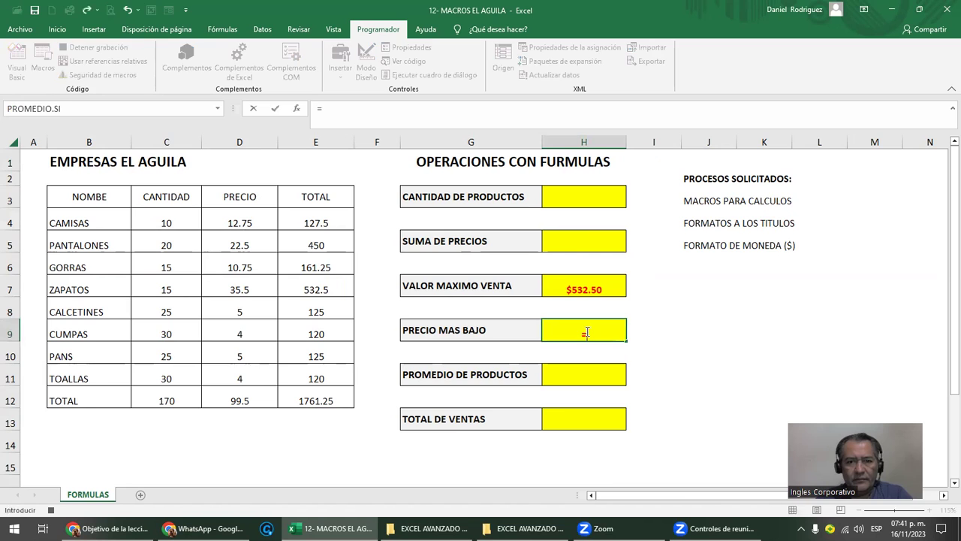
pyautogui.write('MIN')
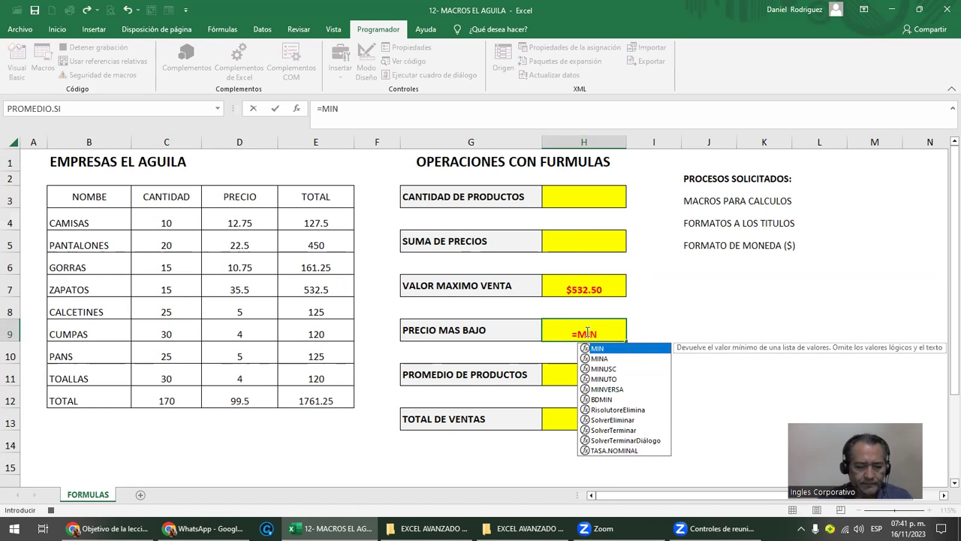
pyautogui.write('(')
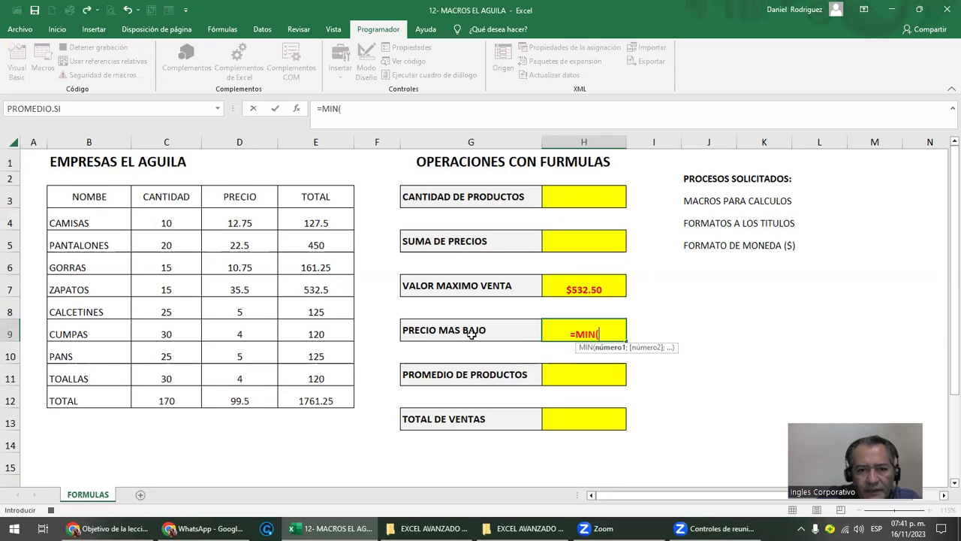
pyautogui.moveTo(239, 216); pyautogui.dragTo(251, 369)
pyautogui.write(')')
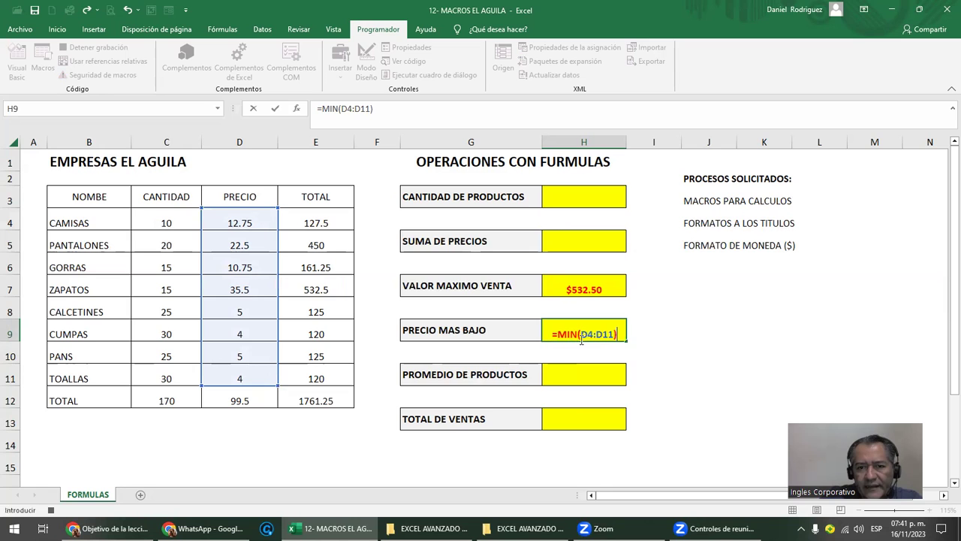
pyautogui.press('Return')
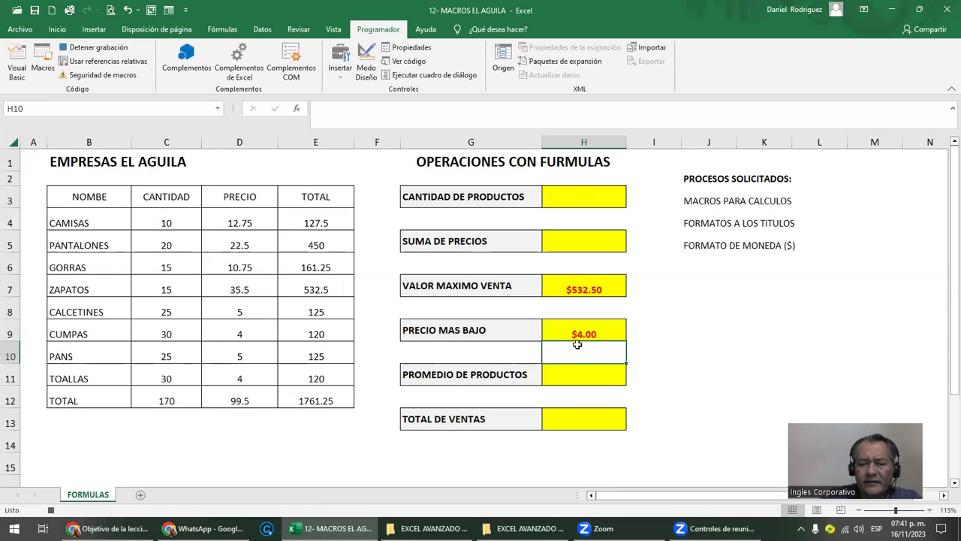
pyautogui.click(656, 158)
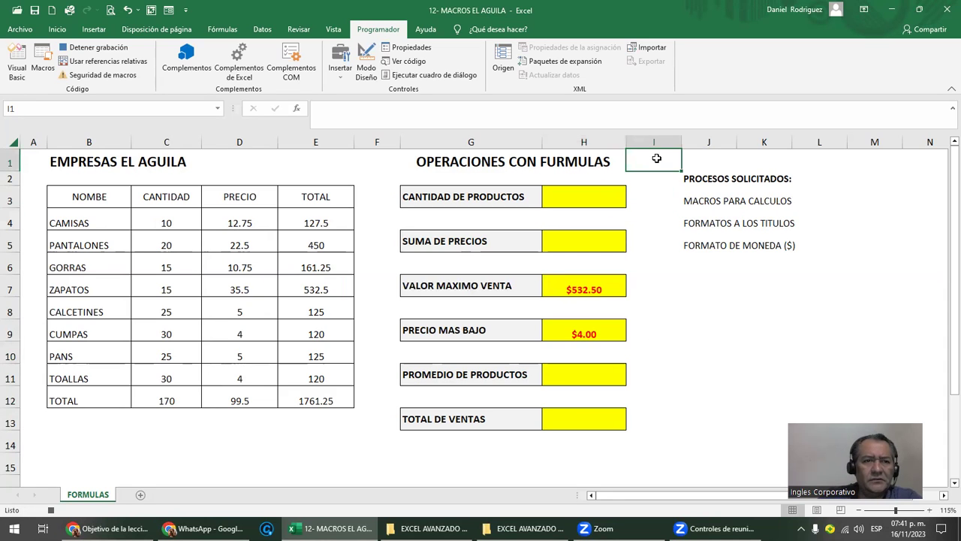
pyautogui.click(83, 48)
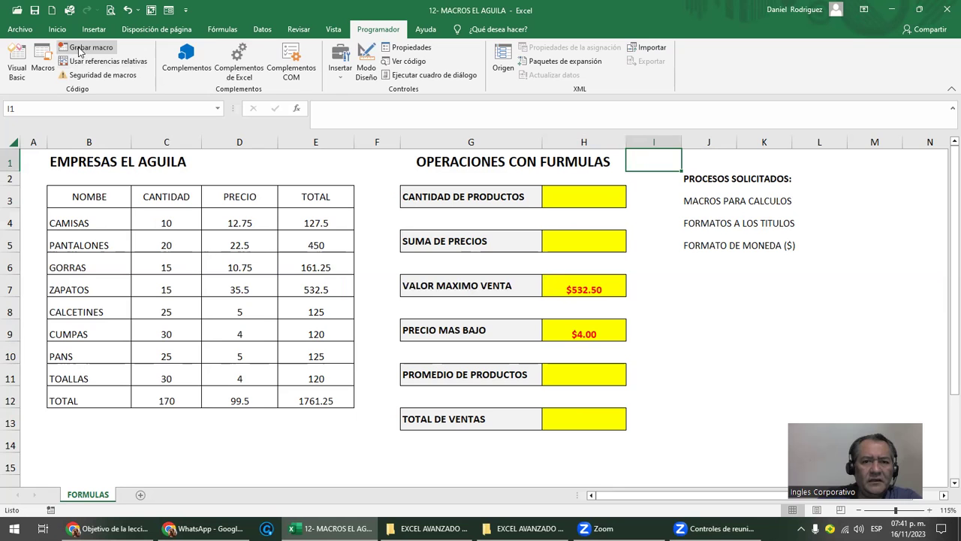
# - Clear the results in cells H3 to H9 and deselect the range
pyautogui.moveTo(594, 192); pyautogui.dragTo(611, 331)
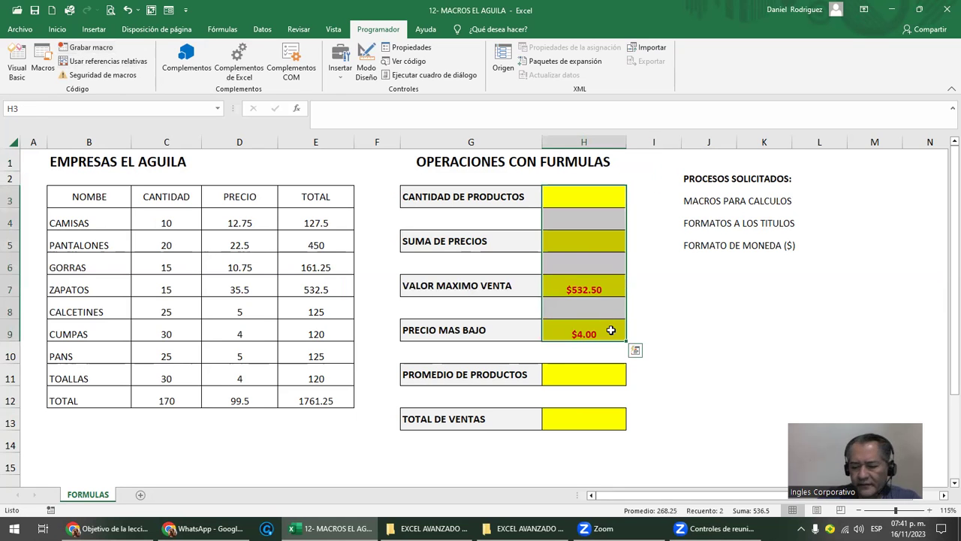
pyautogui.press('Delete')
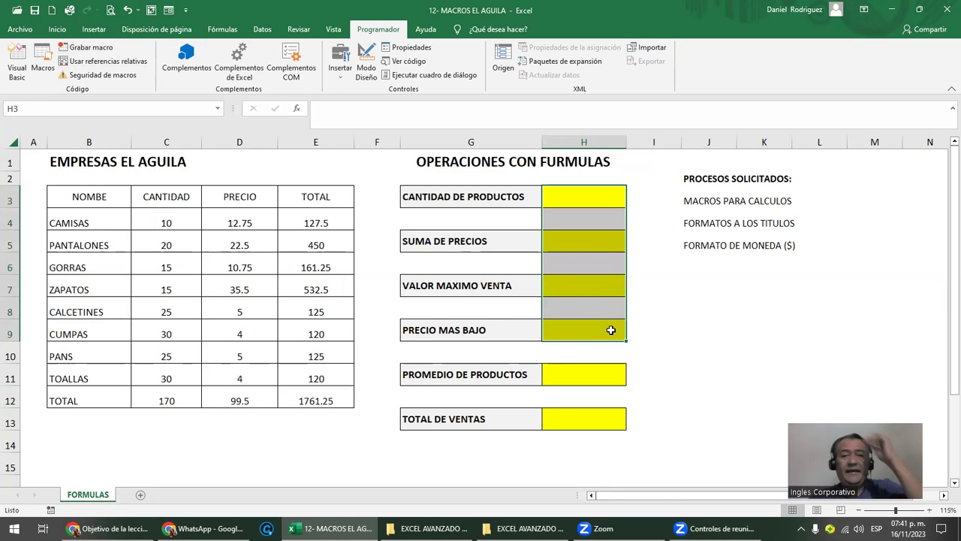
pyautogui.click(454, 304)
pyautogui.click(588, 304)
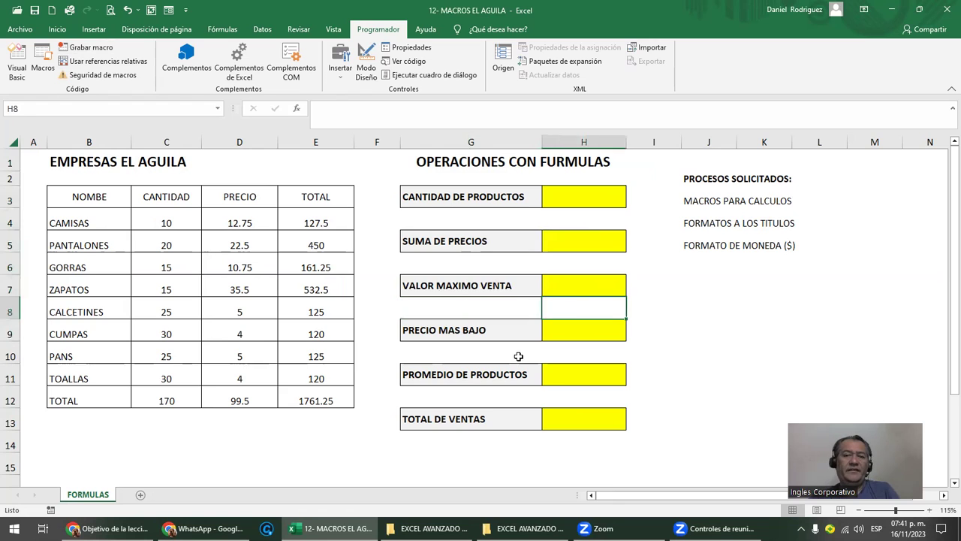
pyautogui.click(517, 354)
pyautogui.click(356, 264)
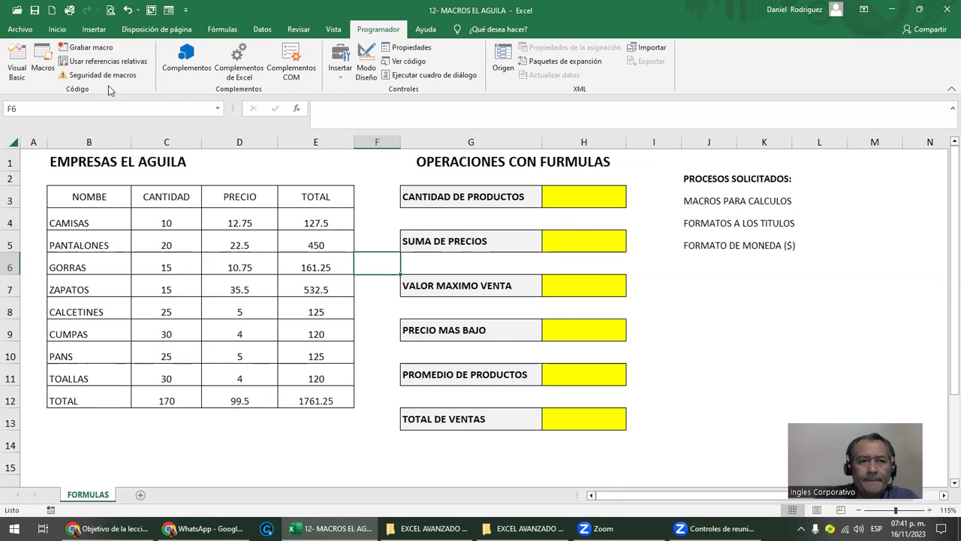
# - Run the MINIMO macro to fill in the lowest price
pyautogui.click(39, 59)
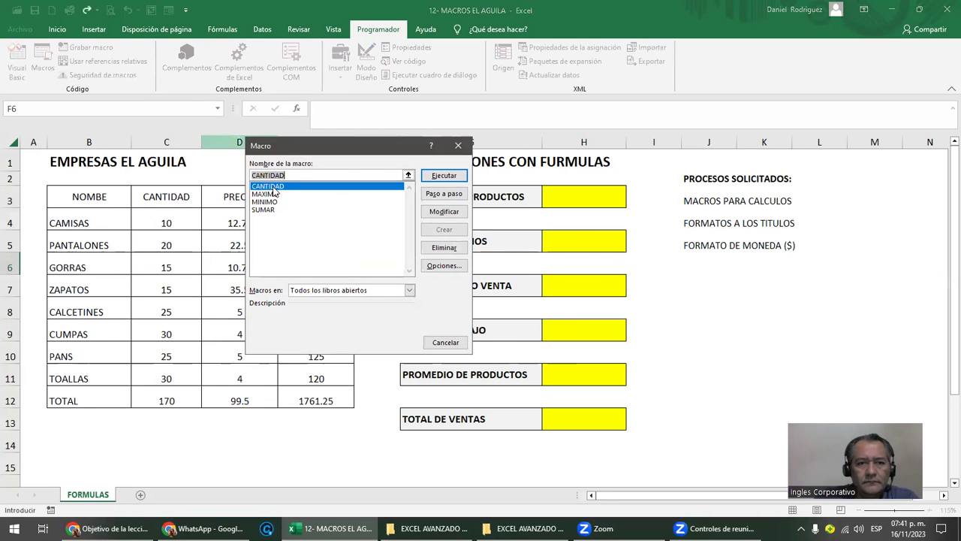
pyautogui.click(264, 202)
pyautogui.click(443, 174)
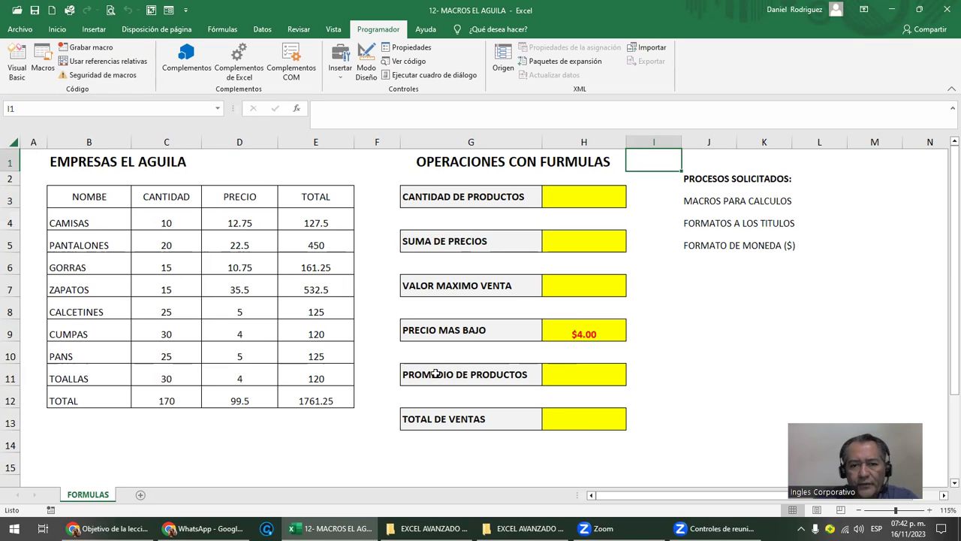
# - Start recording a macro named PROMEDIO without a shortcut key, stored in this workbook
pyautogui.click(105, 49)
pyautogui.write('PROMEDIO')
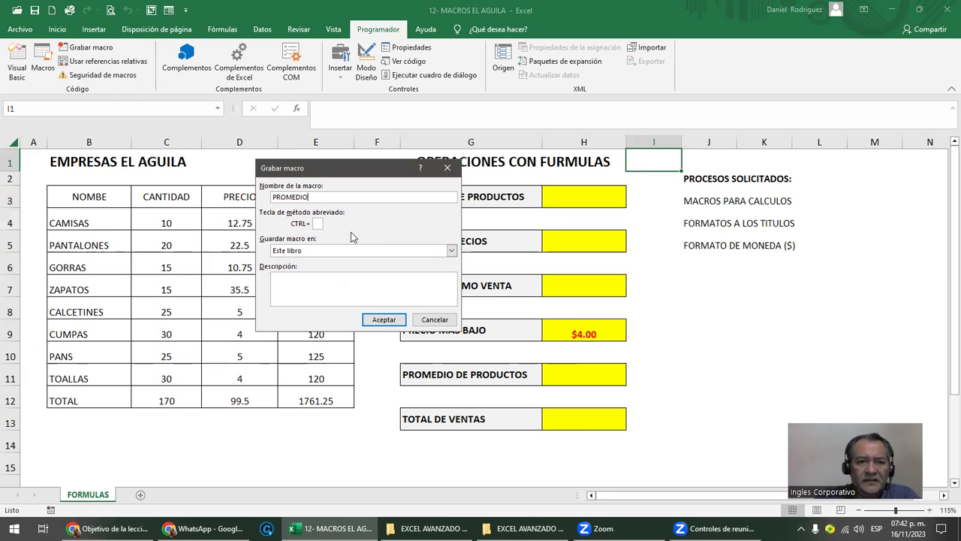
pyautogui.click(383, 319)
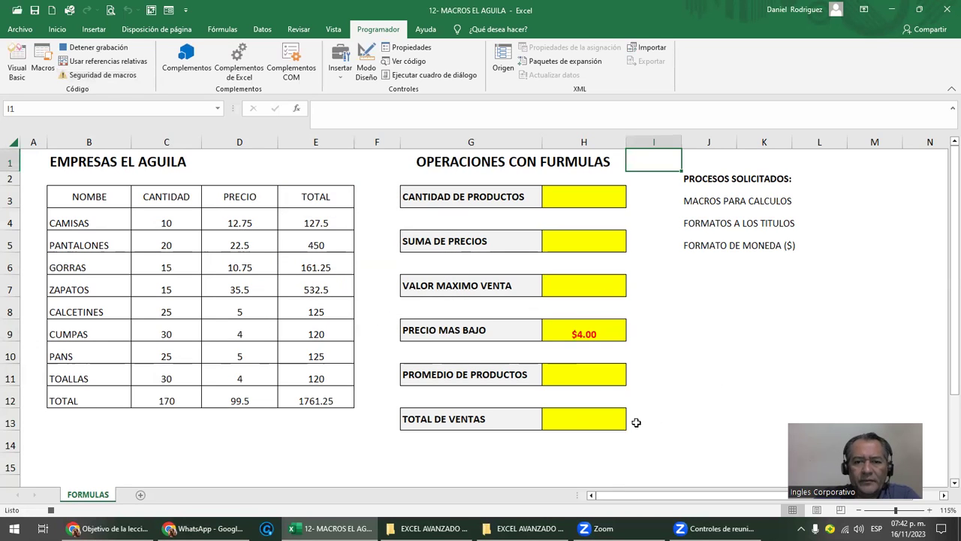
# - Record the formula =PROMEDIO(C4:C11) in H11, finish with cell I1 selected, and stop the macro recording
pyautogui.click(593, 377)
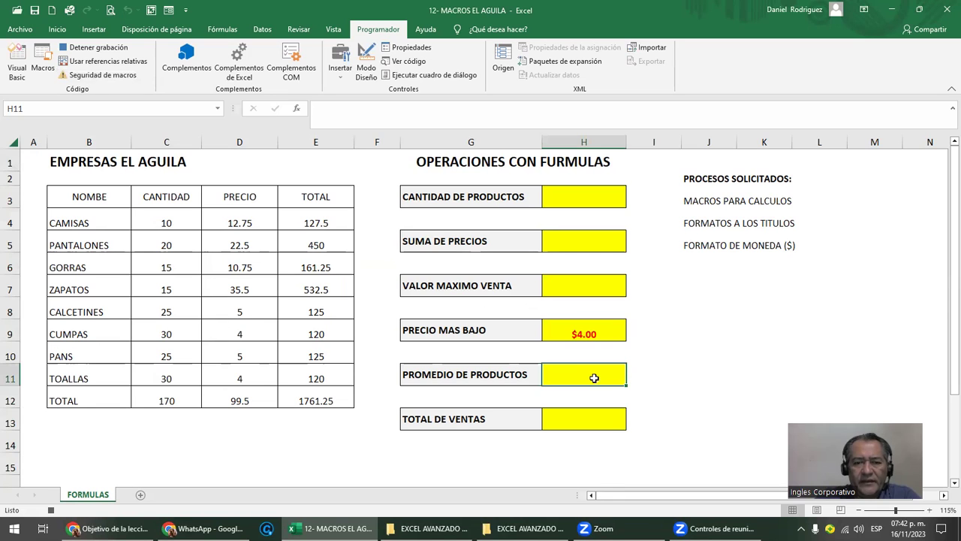
pyautogui.write('=')
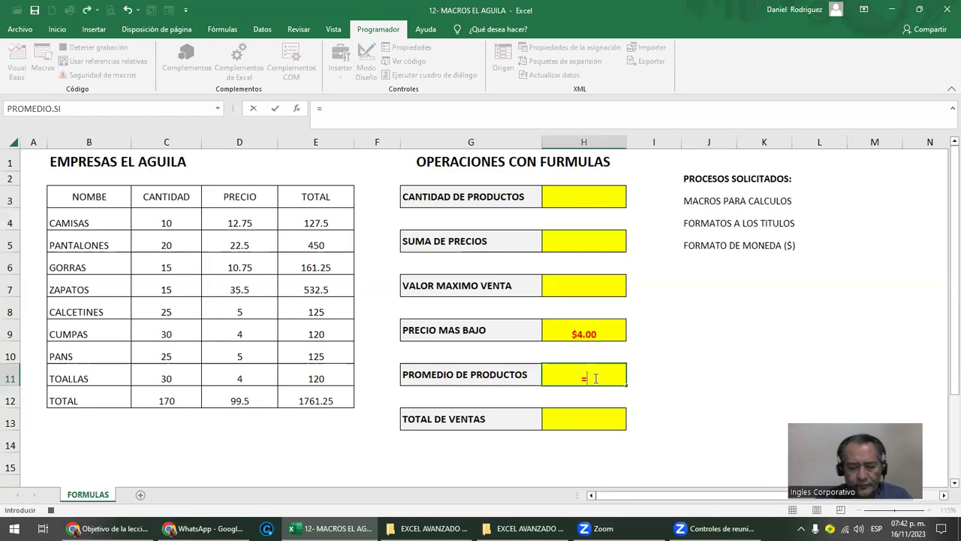
pyautogui.write('PROME')
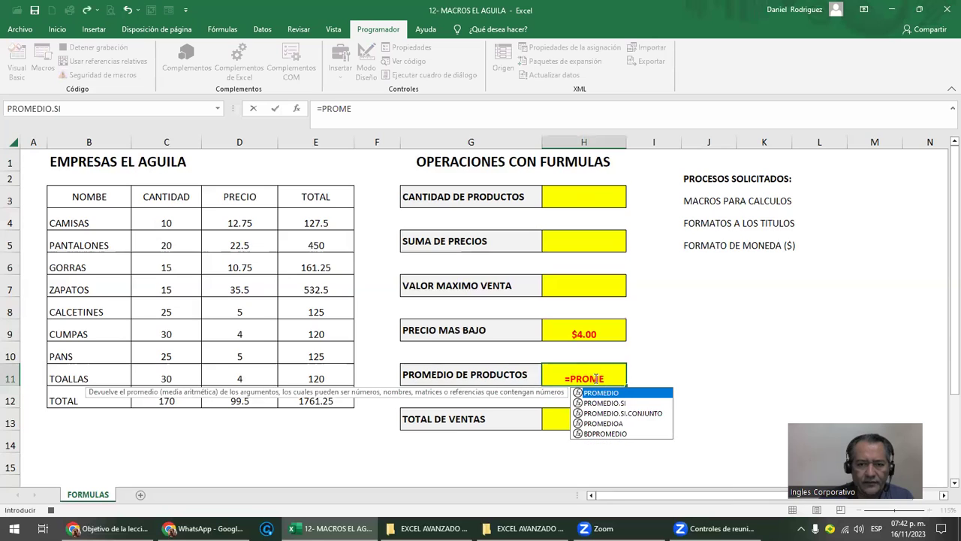
pyautogui.press('Tab')
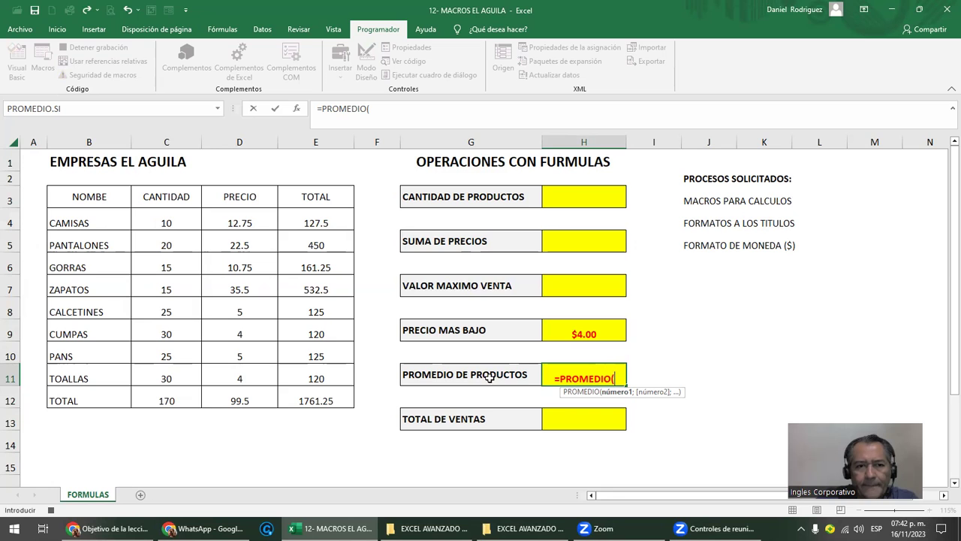
pyautogui.moveTo(176, 219); pyautogui.dragTo(172, 373)
pyautogui.write(')')
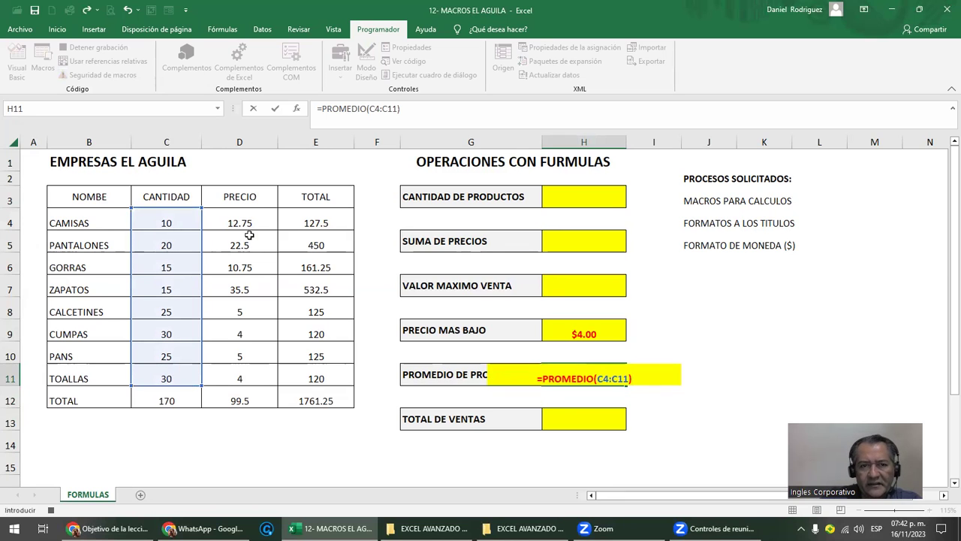
pyautogui.click(276, 109)
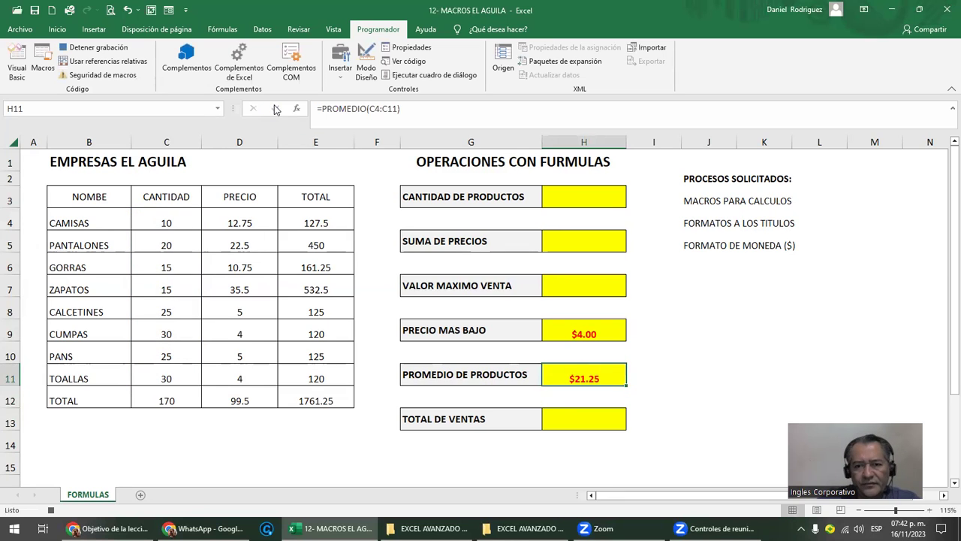
pyautogui.click(654, 168)
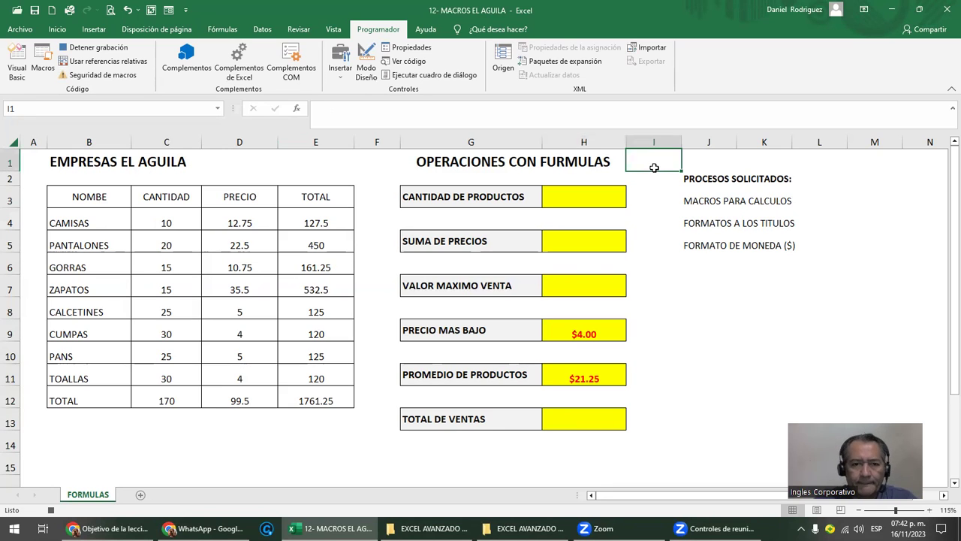
pyautogui.click(90, 48)
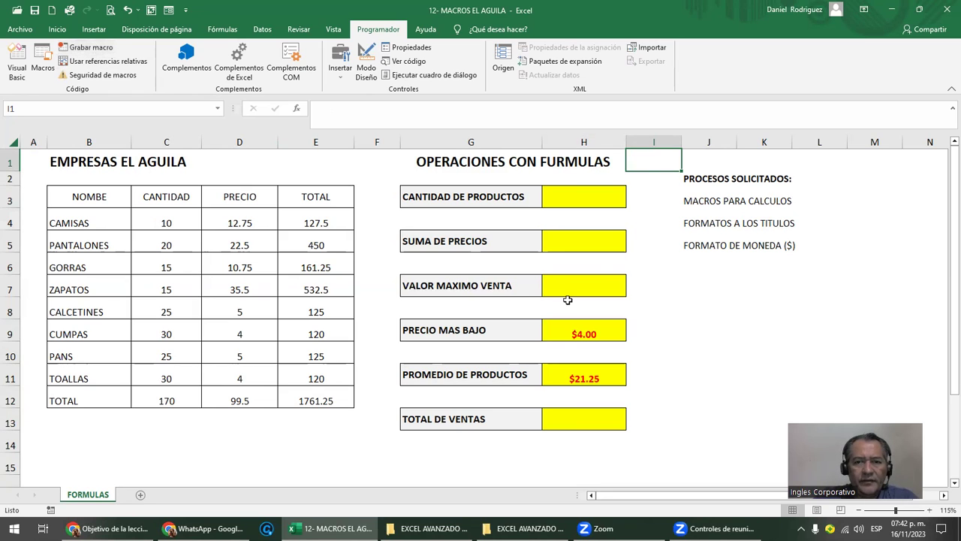
# - Clear cells H3 to H11 and run the PROMEDIO macro to fill in the product average
pyautogui.moveTo(591, 209); pyautogui.dragTo(605, 385)
pyautogui.press('Delete')
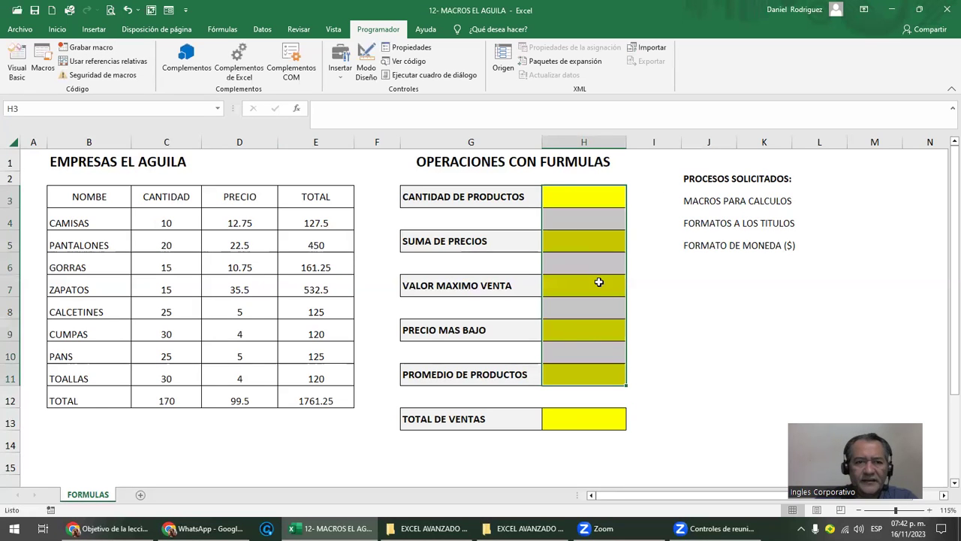
pyautogui.click(43, 68)
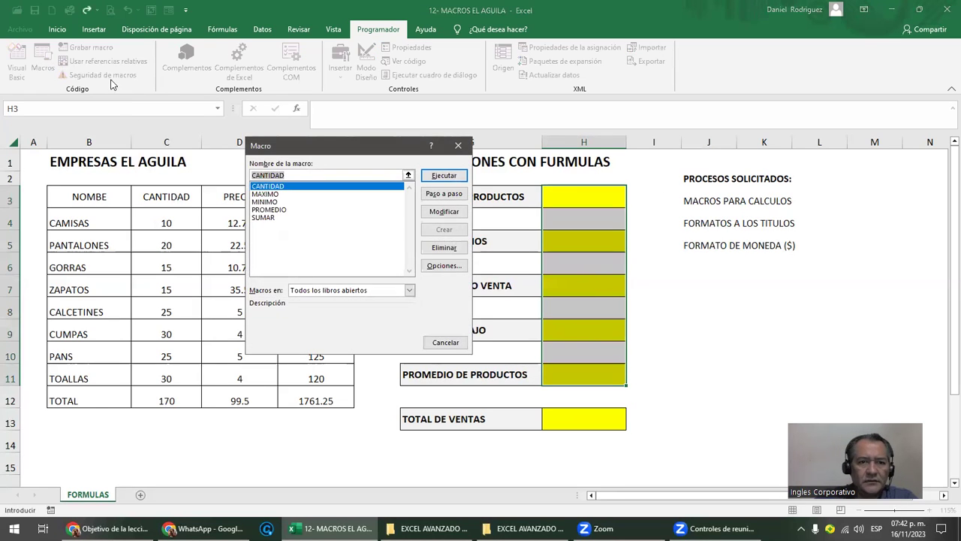
pyautogui.click(273, 210)
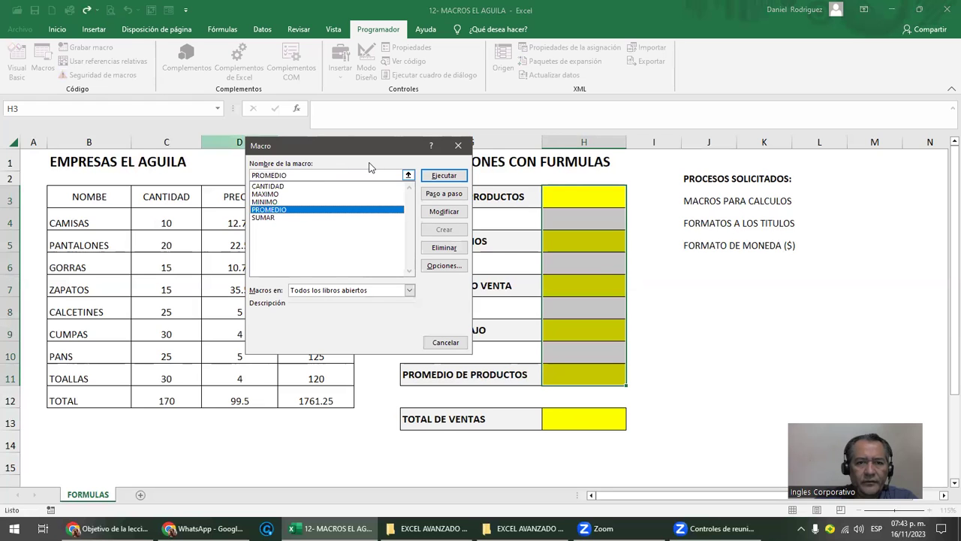
pyautogui.click(443, 178)
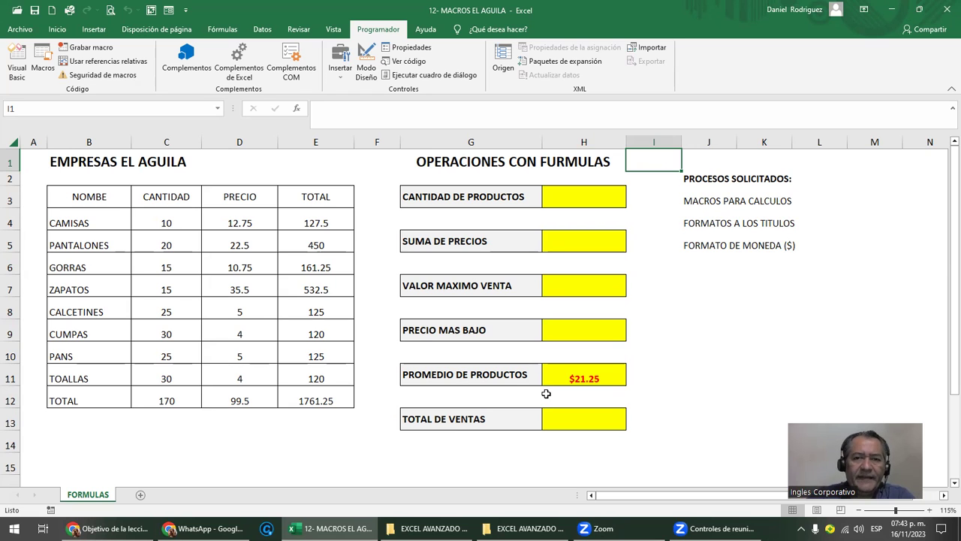
# - Start recording a macro named TOTAL without a shortcut key, stored in this workbook
pyautogui.click(91, 47)
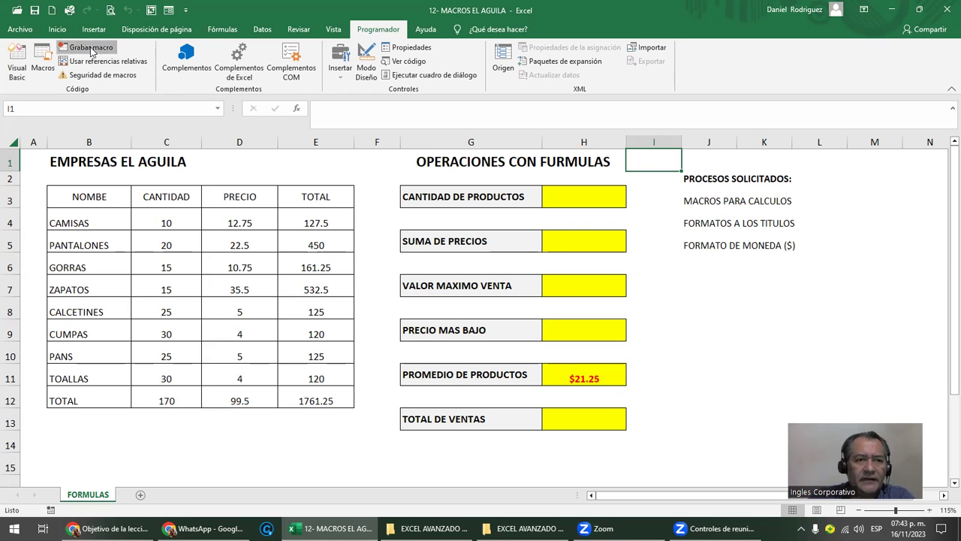
pyautogui.write('TOTAL')
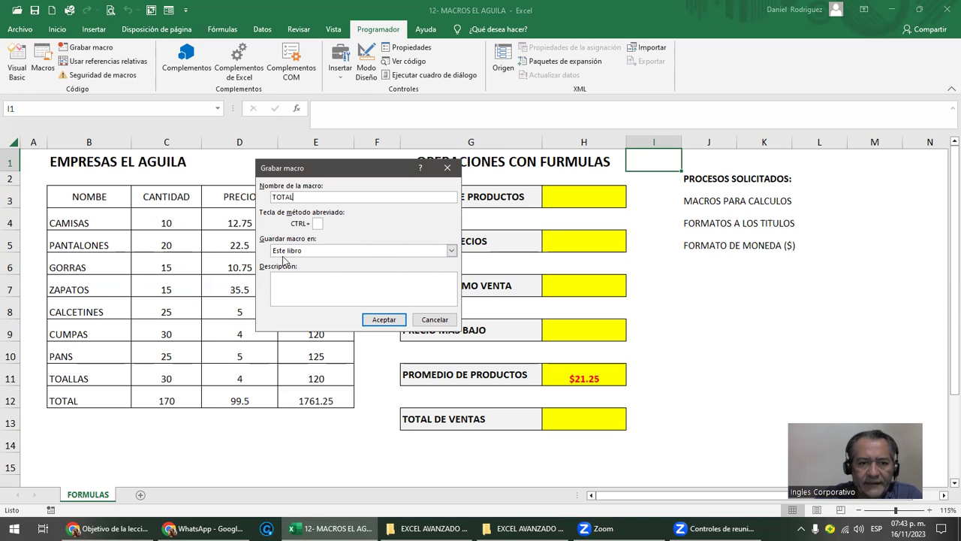
pyautogui.click(451, 250)
pyautogui.click(298, 277)
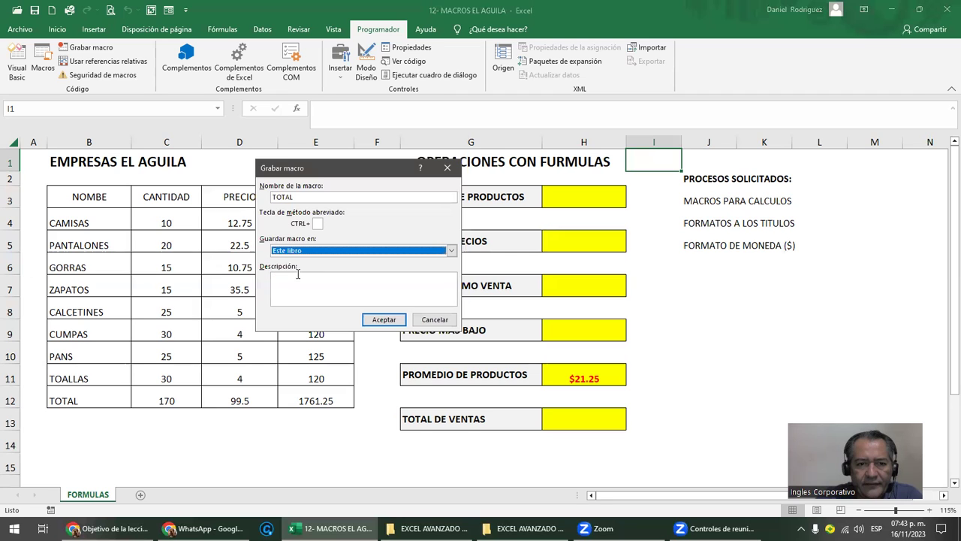
pyautogui.click(381, 319)
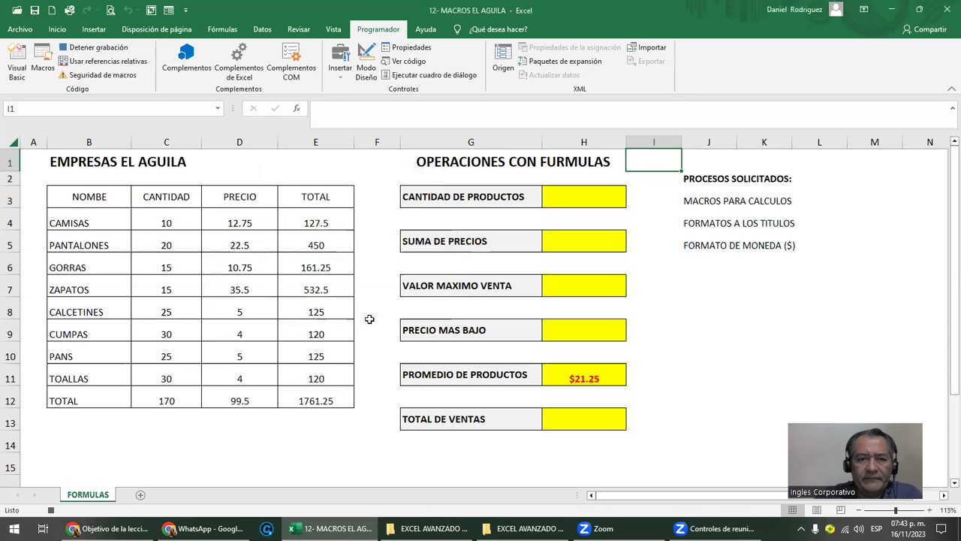
# - Record the formula =SUMA(E4:E11) in H13, finish with cell I1 selected, and stop the macro recording
pyautogui.click(579, 419)
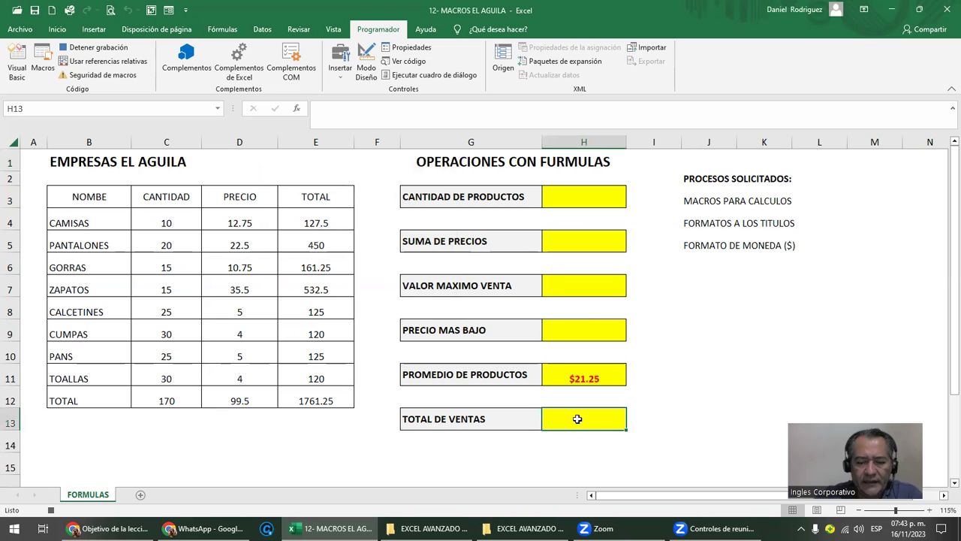
pyautogui.write('=')
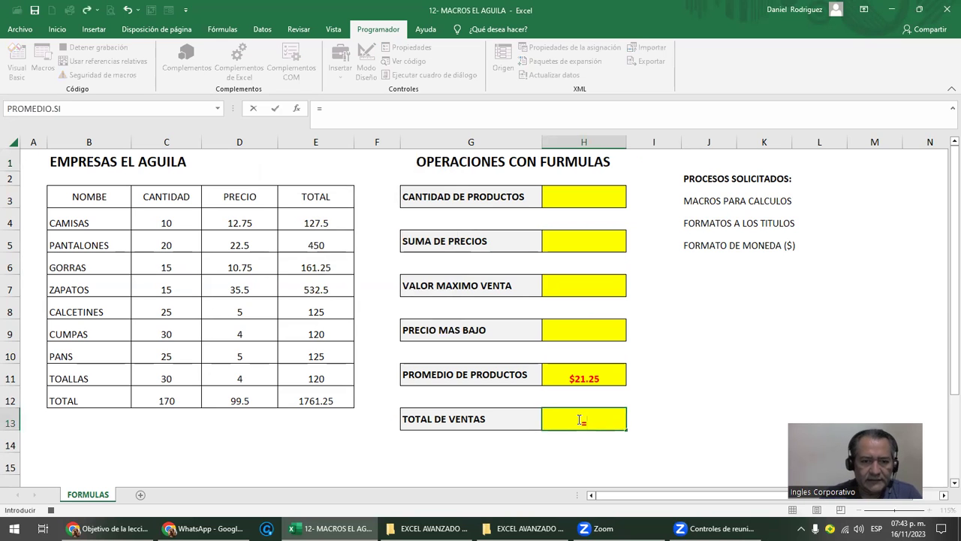
pyautogui.write('SUM')
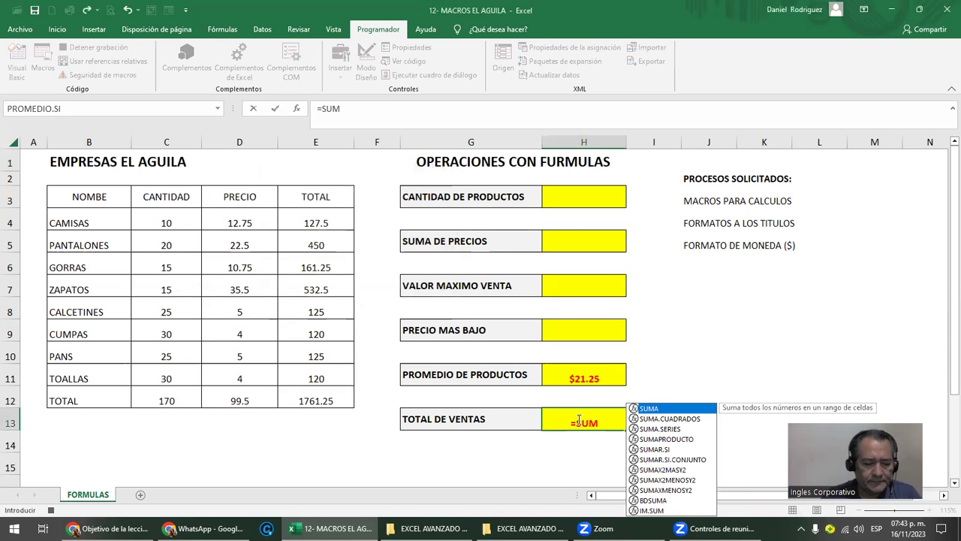
pyautogui.press('Tab')
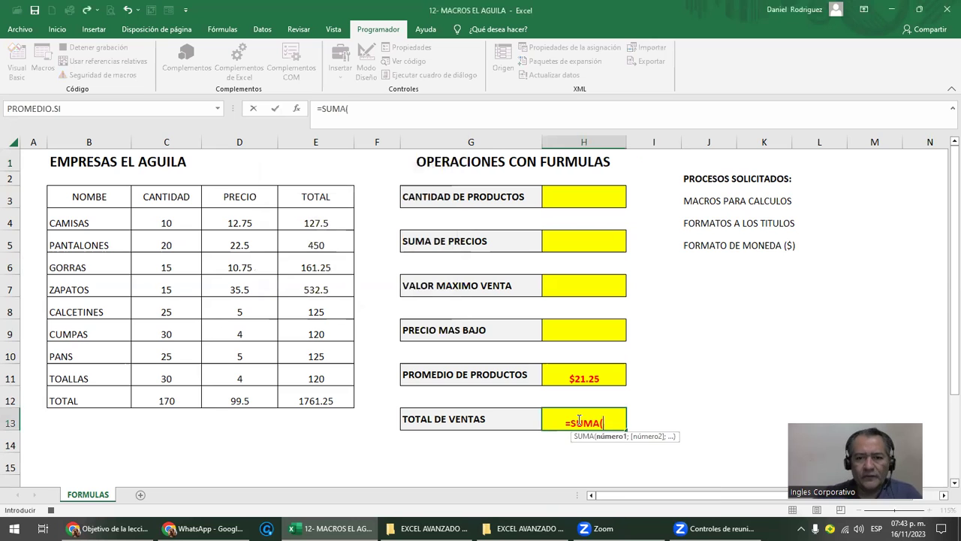
pyautogui.moveTo(316, 223); pyautogui.dragTo(326, 367)
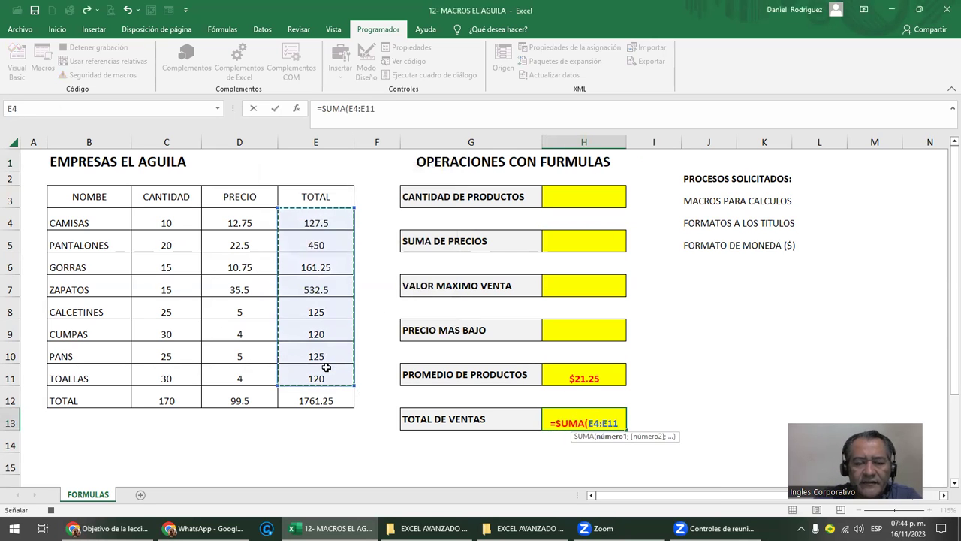
pyautogui.press('Return')
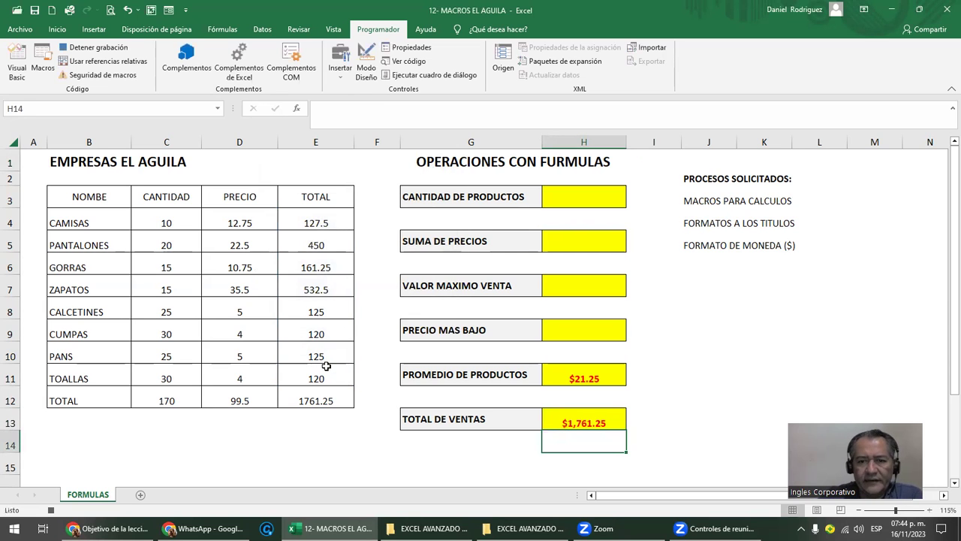
pyautogui.click(658, 155)
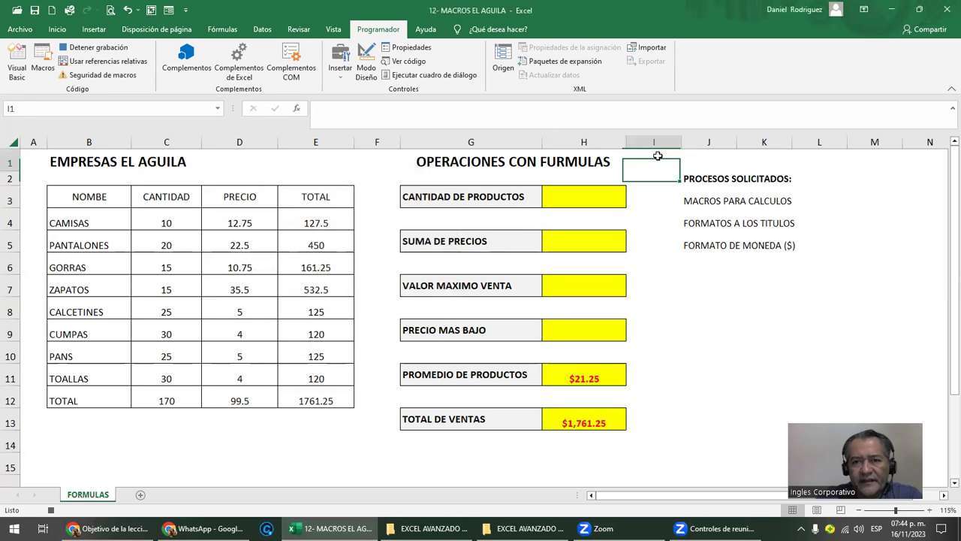
pyautogui.click(115, 50)
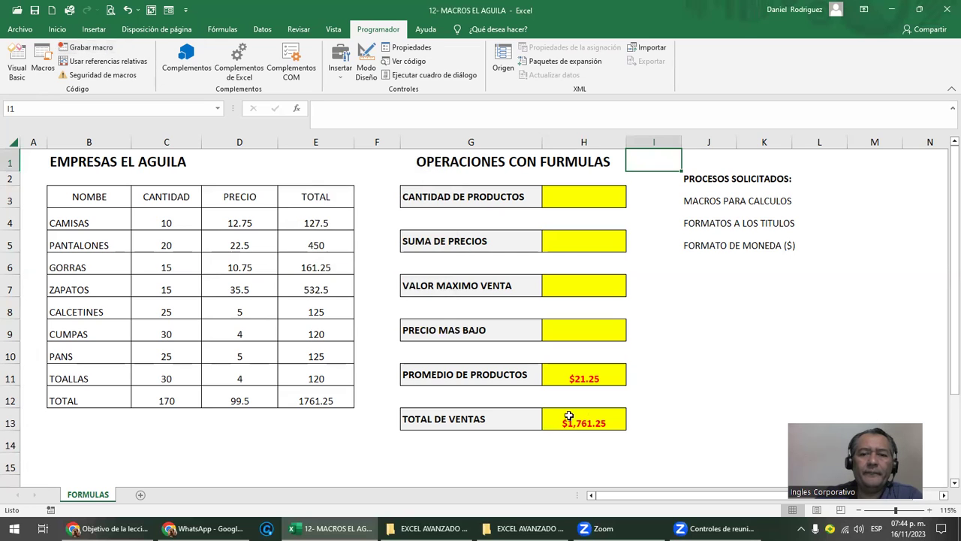
# - Clear cells H11 to H13 and run the TOTAL macro to fill in the total sales
pyautogui.moveTo(575, 376); pyautogui.dragTo(586, 417)
pyautogui.press('Delete')
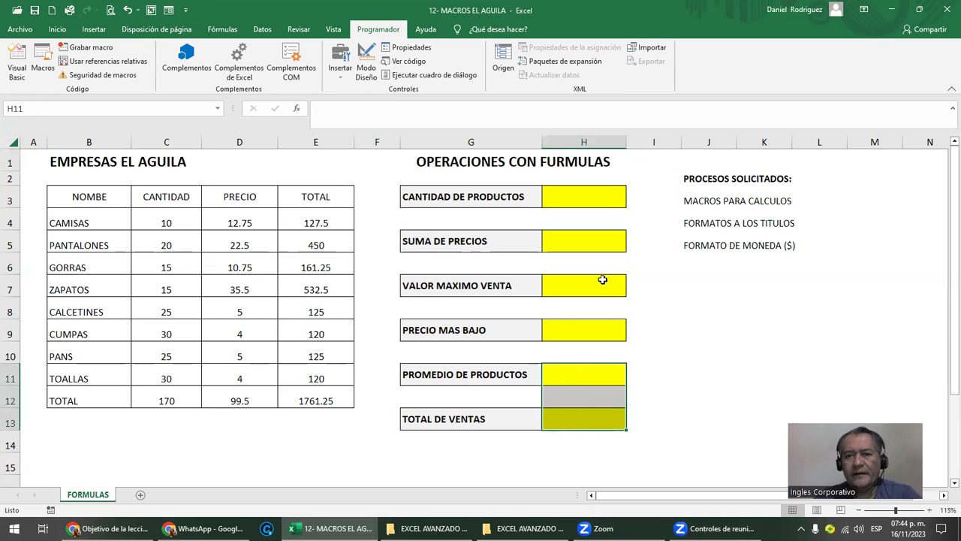
pyautogui.click(44, 66)
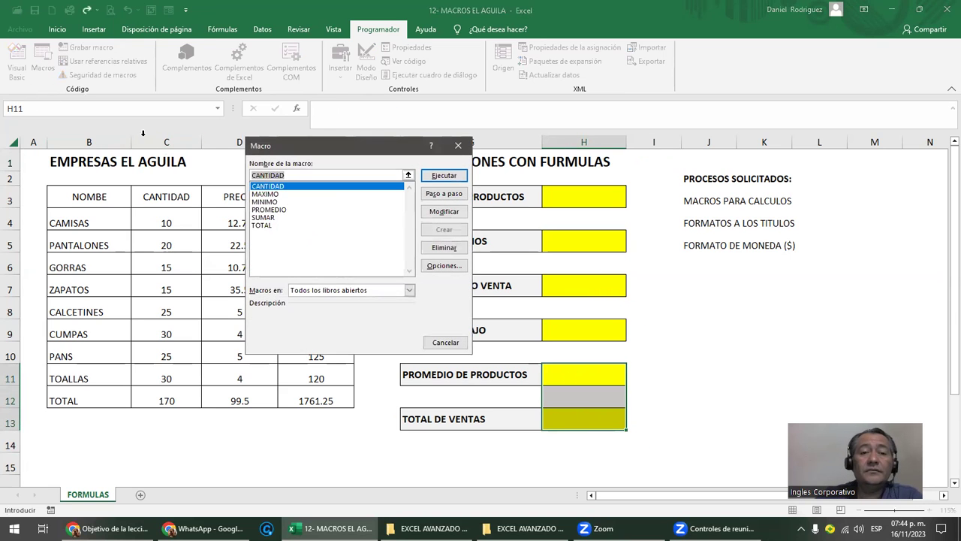
pyautogui.click(263, 225)
pyautogui.click(443, 175)
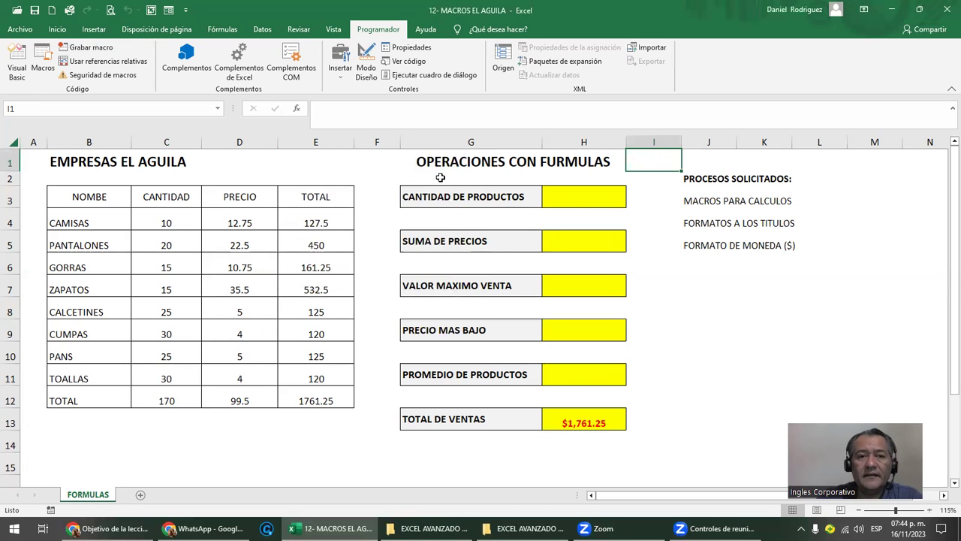
# - Clear all the results in cells H3 to H13 and select cell I1
pyautogui.moveTo(608, 201); pyautogui.dragTo(620, 415)
pyautogui.press('Delete')
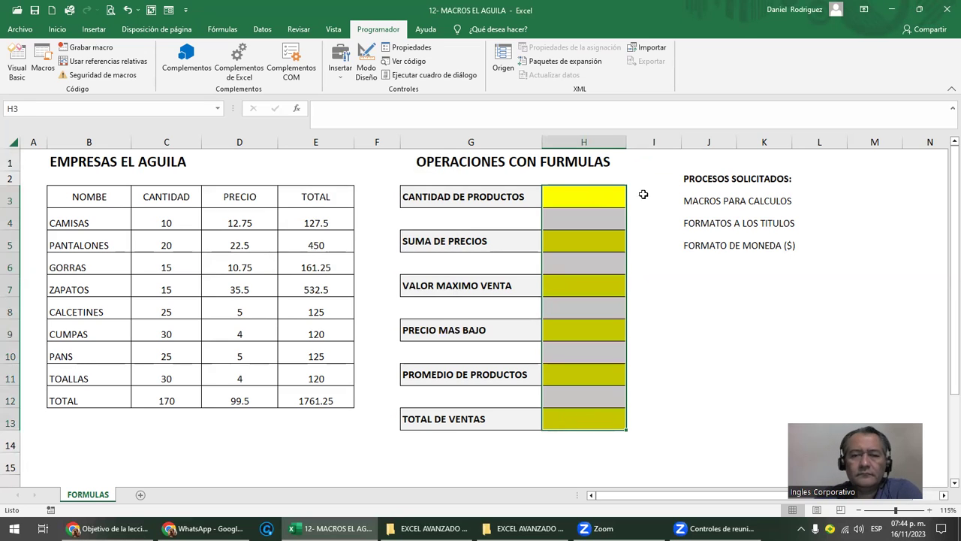
pyautogui.click(656, 166)
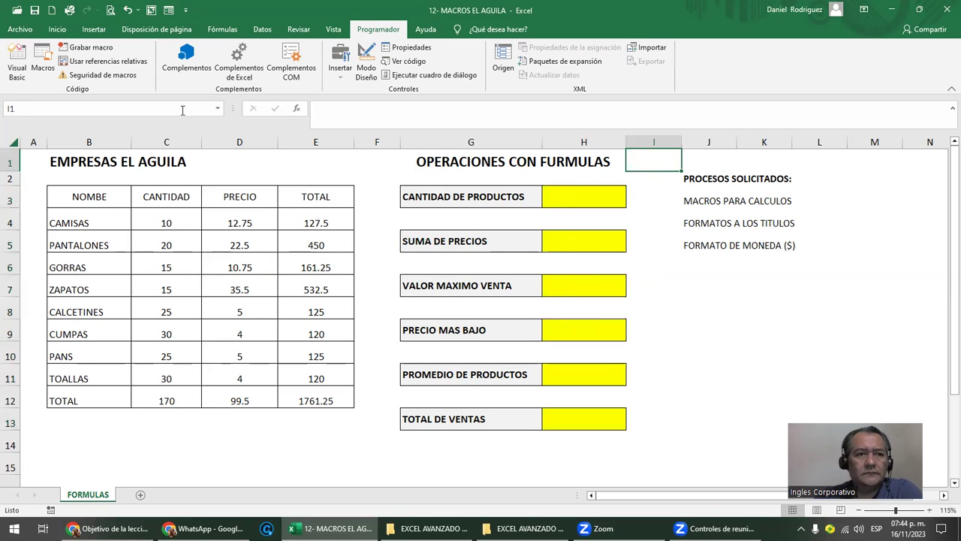
# - Run the CANTIDAD and MAXIMO macros to fill in the product count and the maximum sale value
pyautogui.click(43, 66)
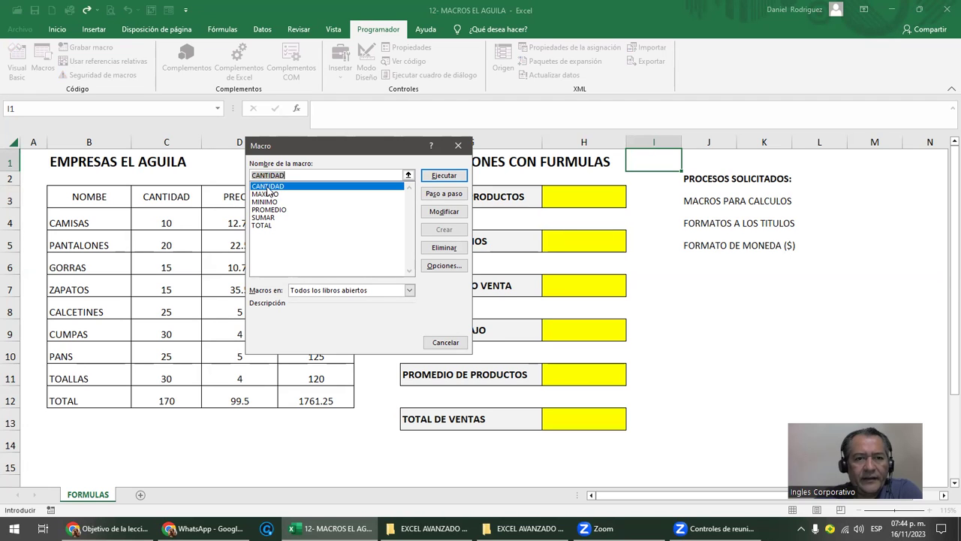
pyautogui.click(439, 174)
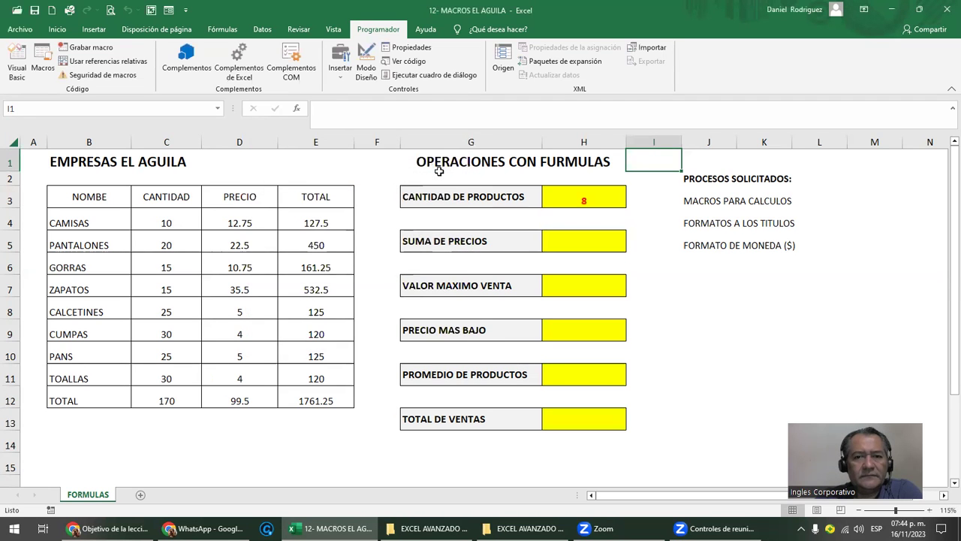
pyautogui.click(43, 61)
pyautogui.click(267, 195)
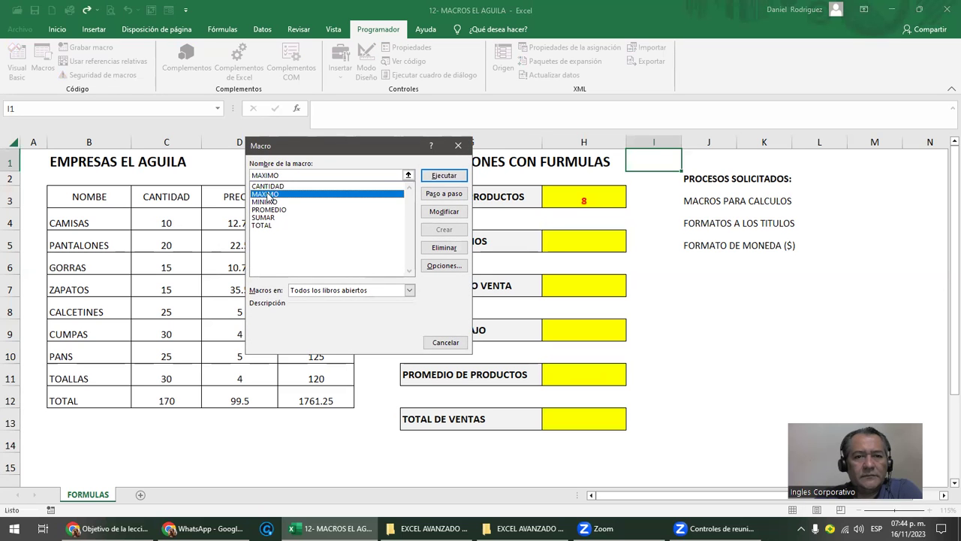
pyautogui.click(441, 177)
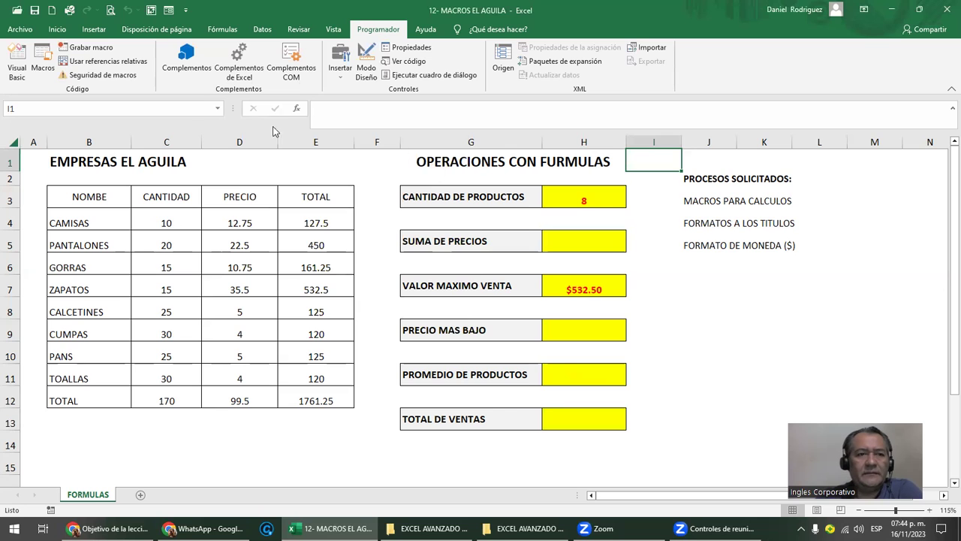
# - Run the MINIMO and PROMEDIO macros to fill in the lowest price and the product average
pyautogui.click(43, 67)
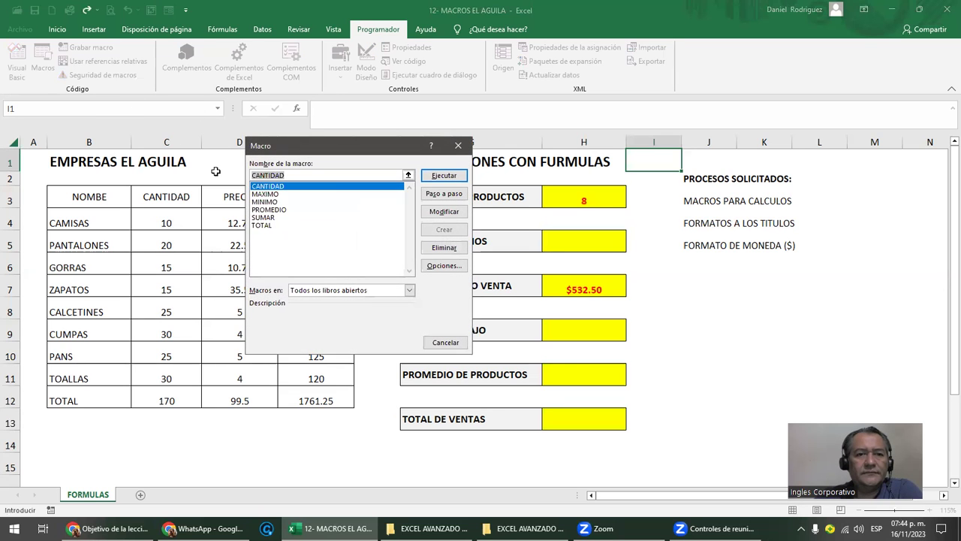
pyautogui.click(269, 201)
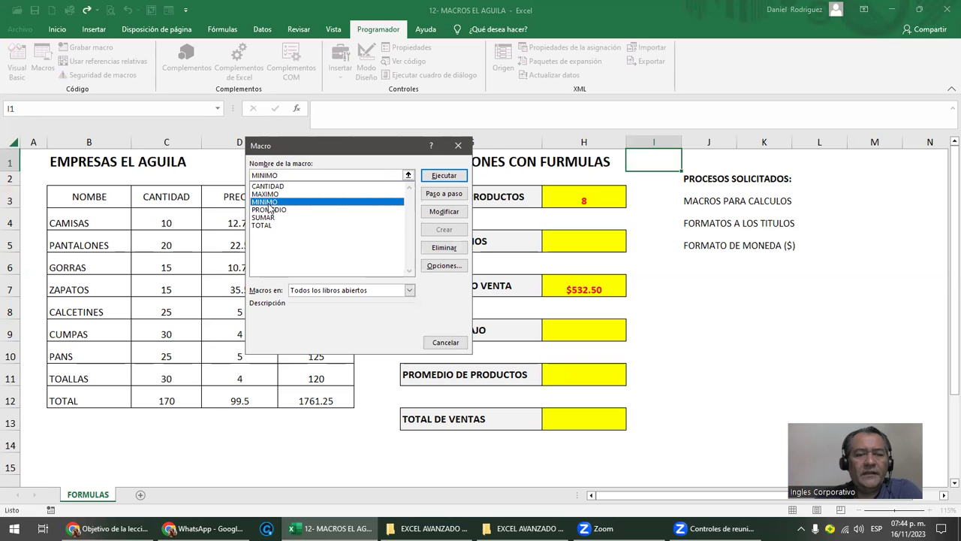
pyautogui.click(444, 175)
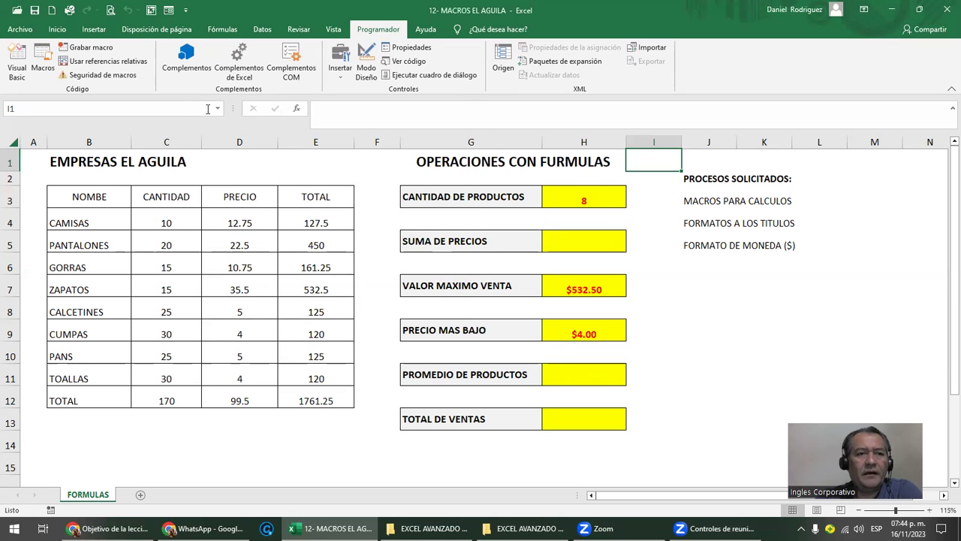
pyautogui.click(40, 64)
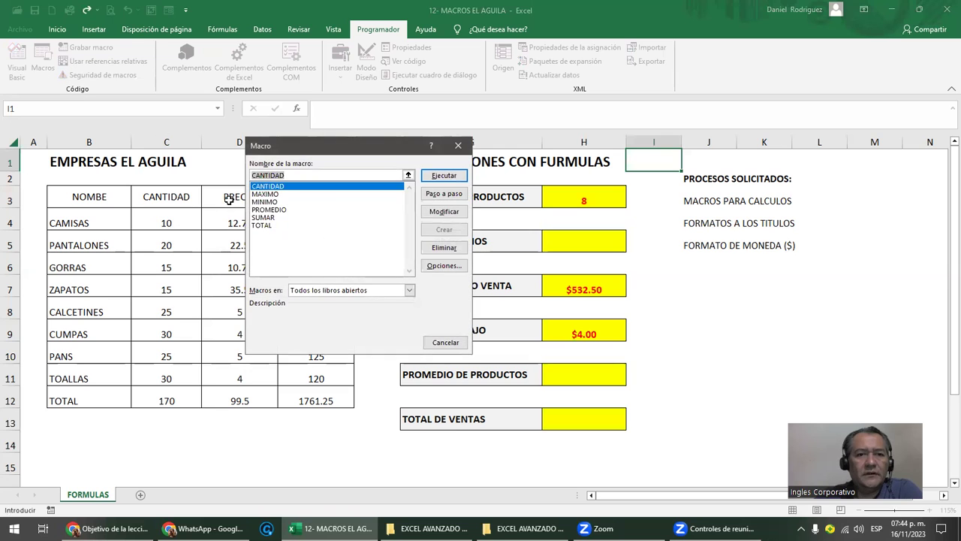
pyautogui.click(279, 209)
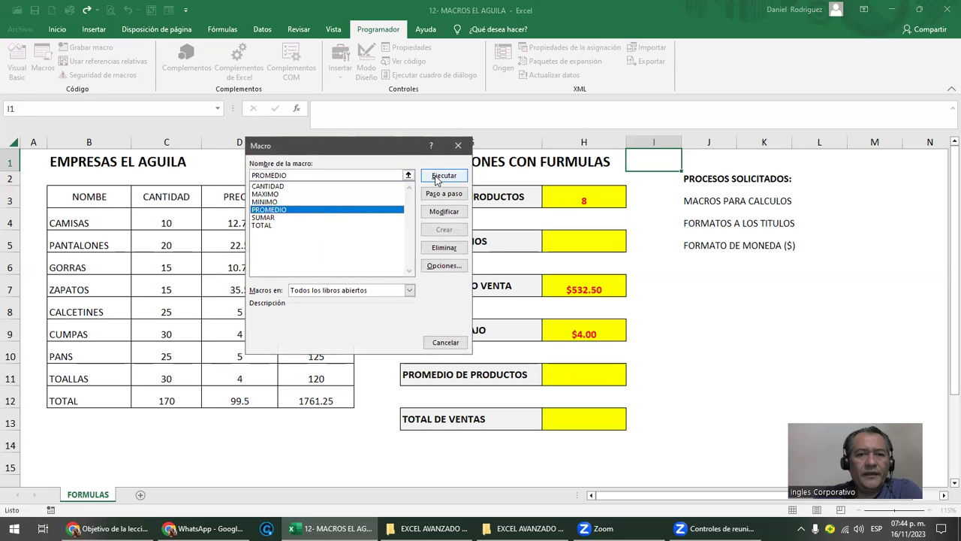
pyautogui.click(443, 176)
# - Run the SUMAR and TOTAL macros to fill in the price sum and the total sales
pyautogui.click(46, 74)
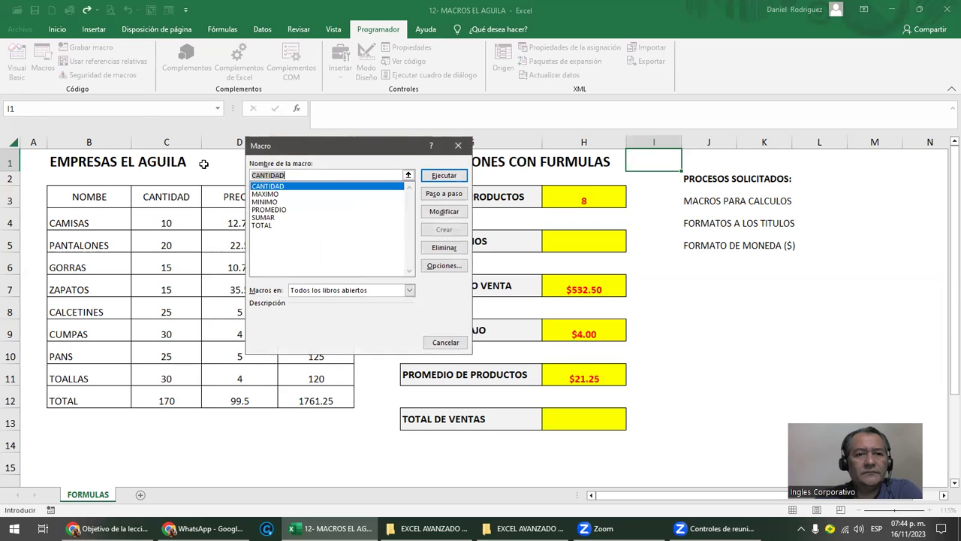
pyautogui.click(264, 217)
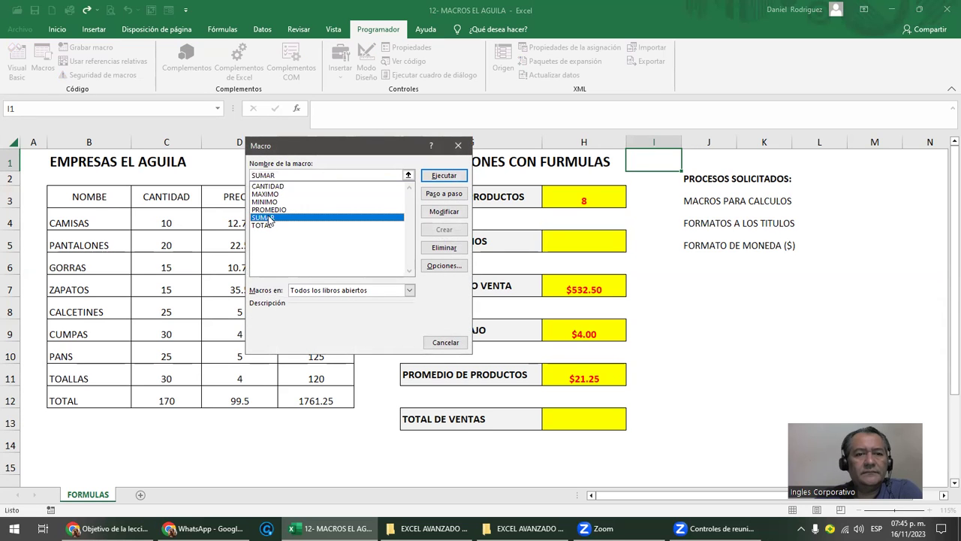
pyautogui.click(447, 175)
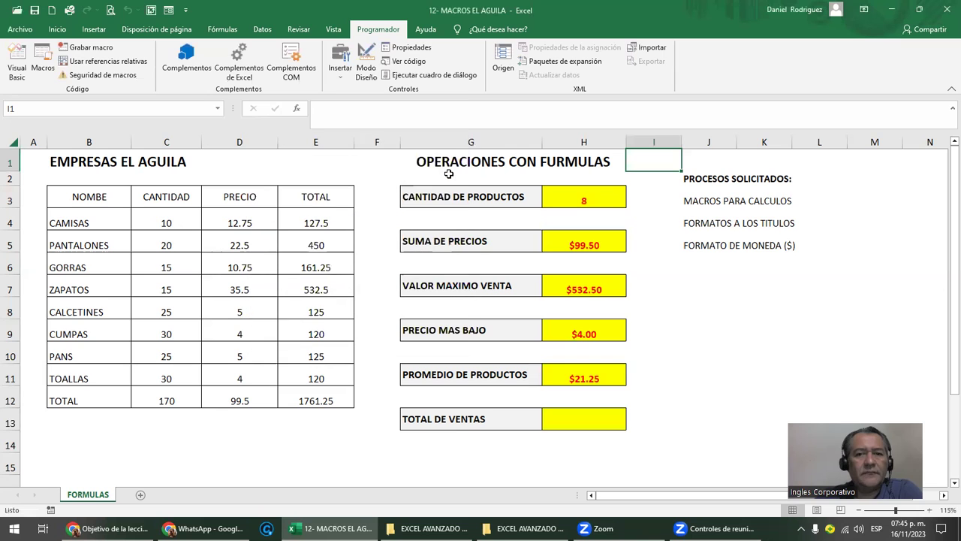
pyautogui.click(42, 63)
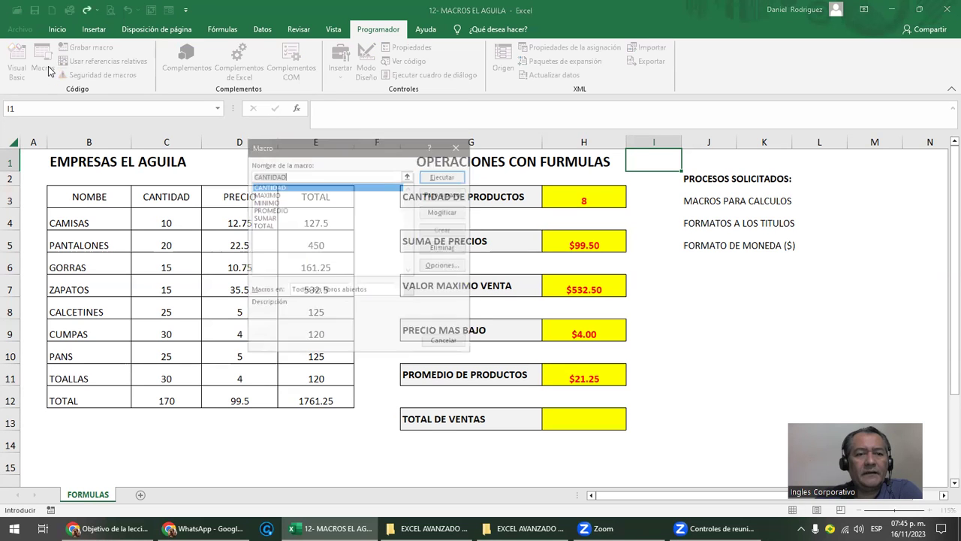
pyautogui.click(262, 226)
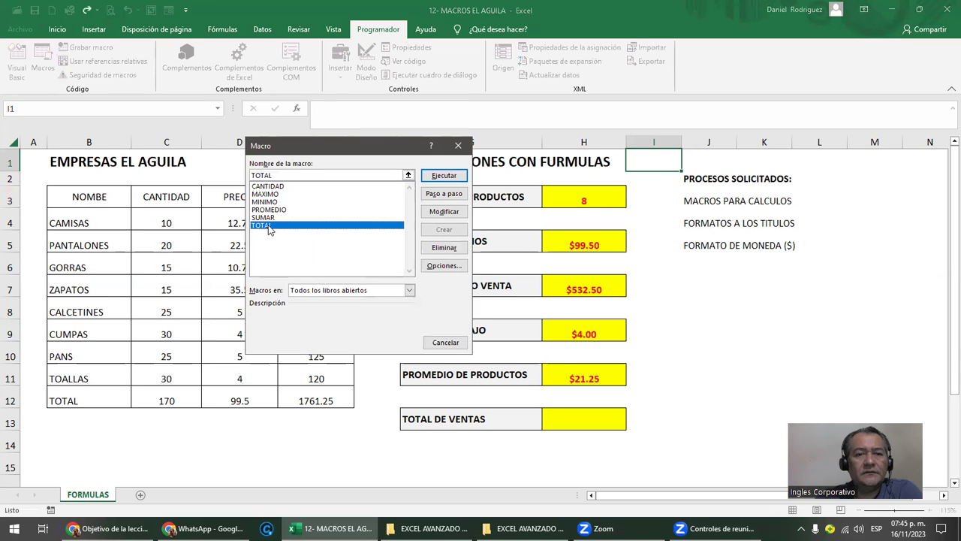
pyautogui.click(443, 175)
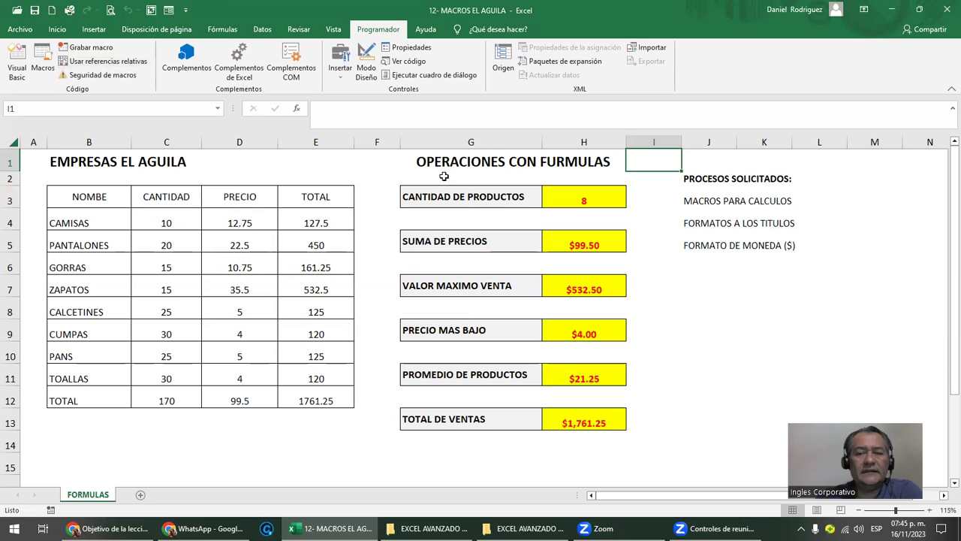
# - Examine the results in H3 to H13, the formulas in H3 and H5, and the product table they draw on
pyautogui.moveTo(566, 193); pyautogui.dragTo(604, 432)
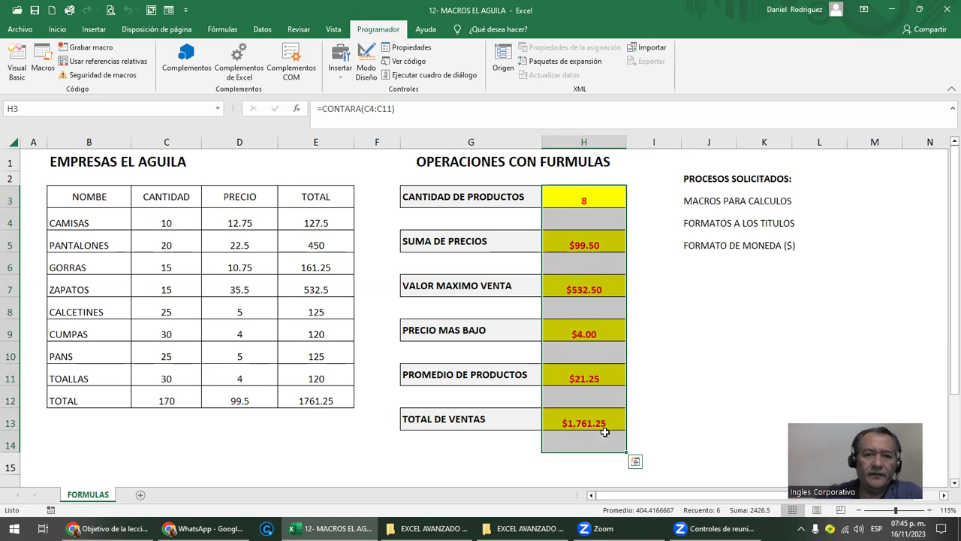
pyautogui.click(658, 285)
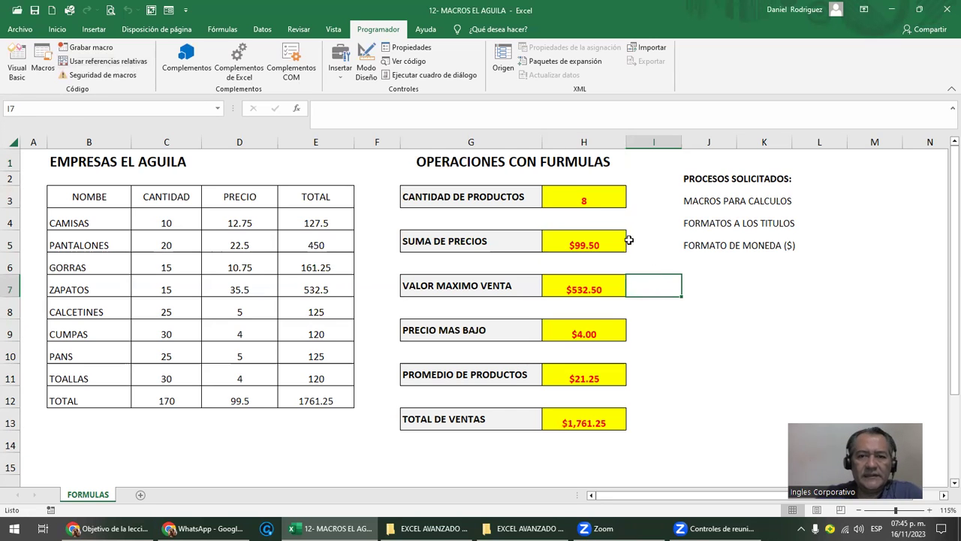
pyautogui.doubleClick(578, 189)
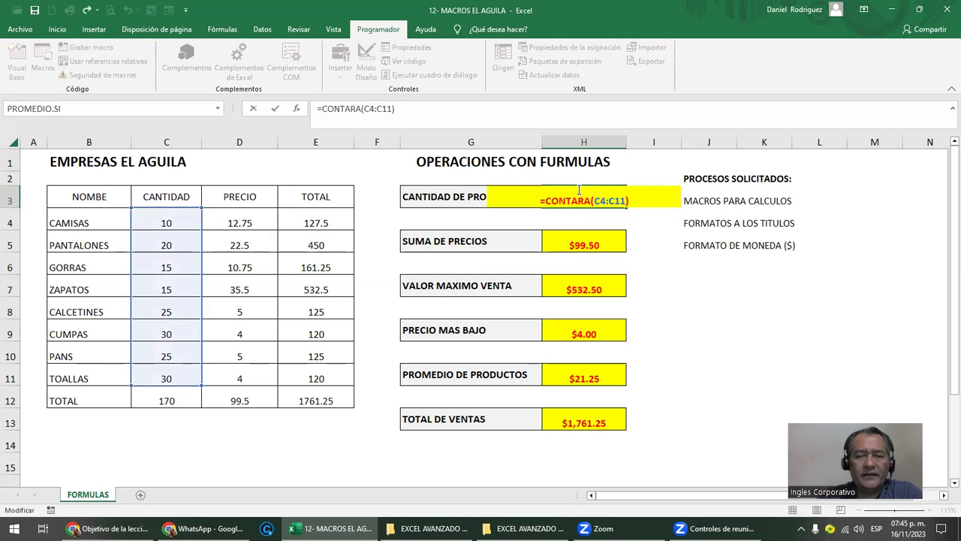
pyautogui.press('Home')
pyautogui.press('Escape')
pyautogui.moveTo(578, 199); pyautogui.dragTo(584, 424)
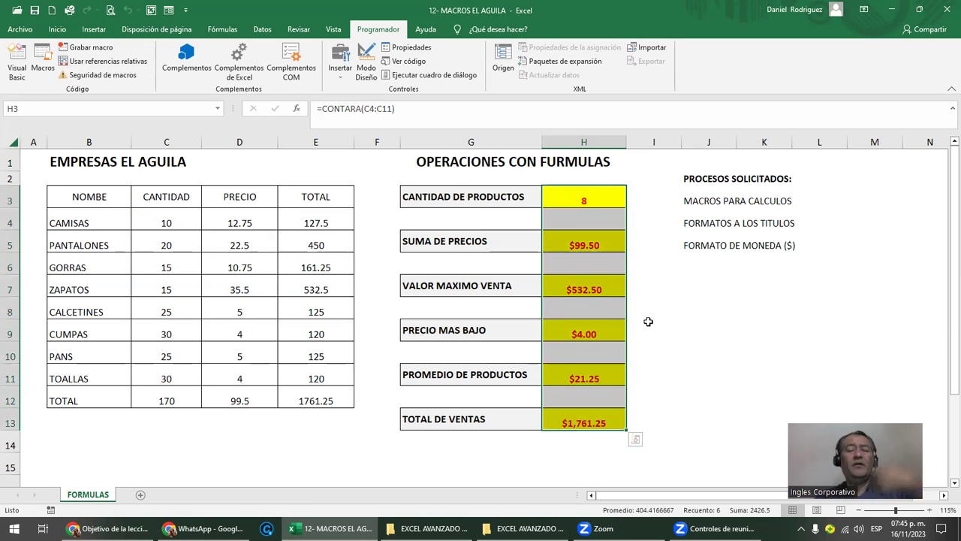
pyautogui.click(648, 321)
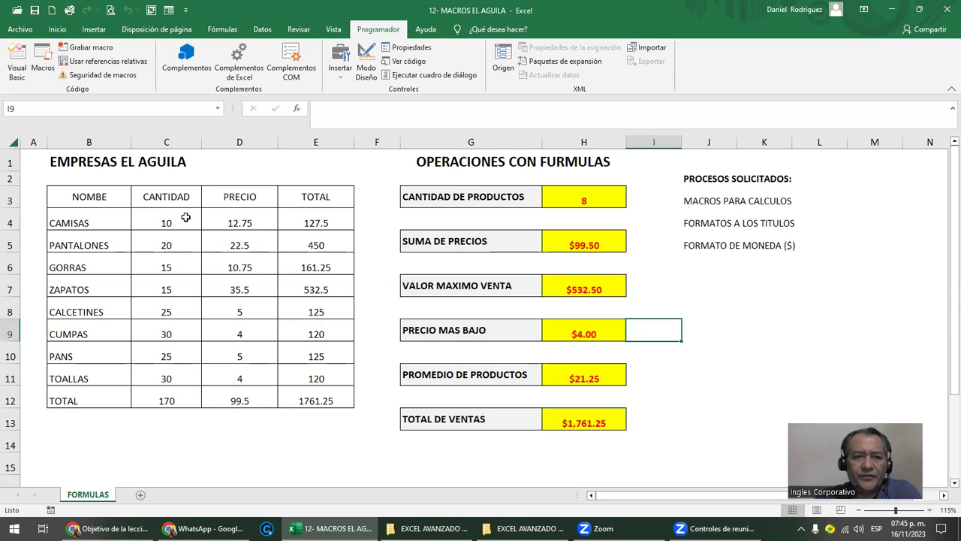
pyautogui.moveTo(79, 221); pyautogui.dragTo(315, 379)
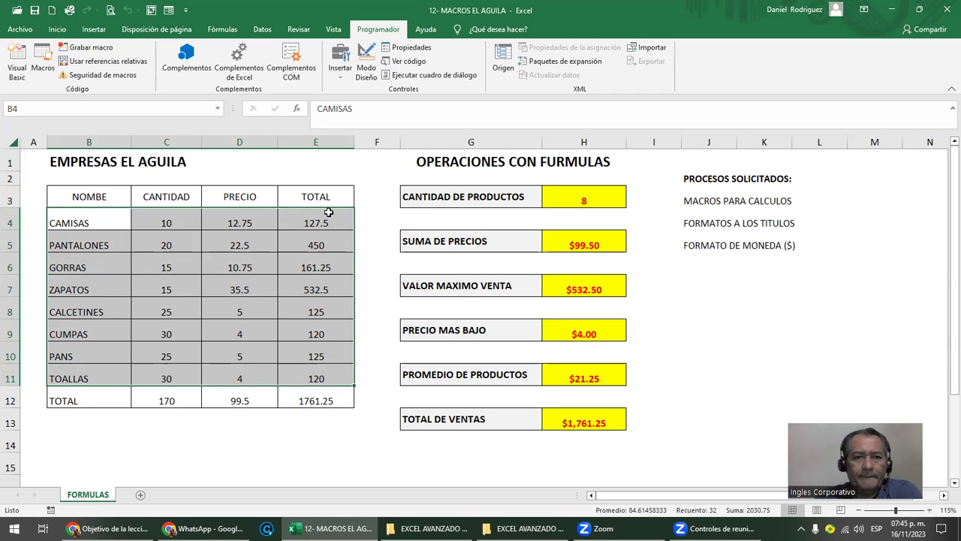
pyautogui.moveTo(227, 193); pyautogui.dragTo(256, 391)
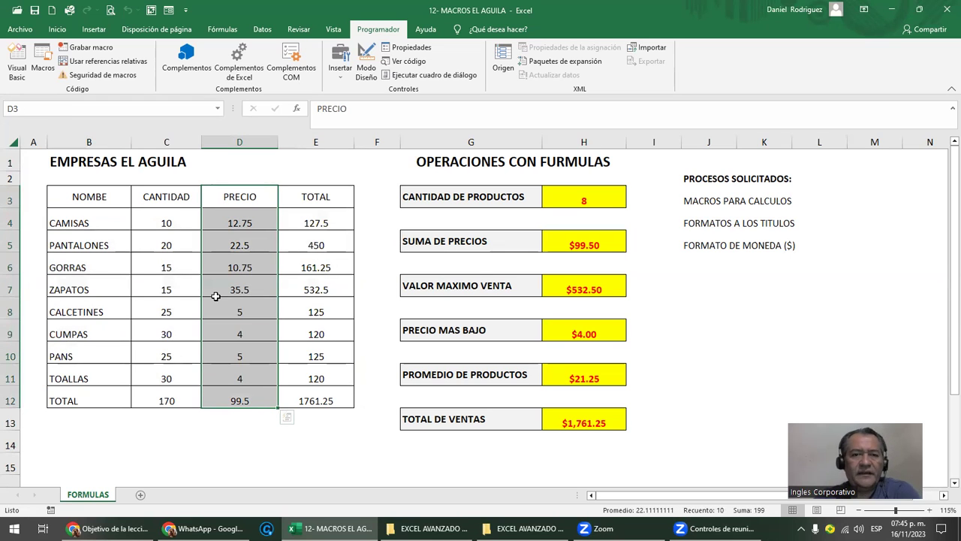
pyautogui.click(588, 244)
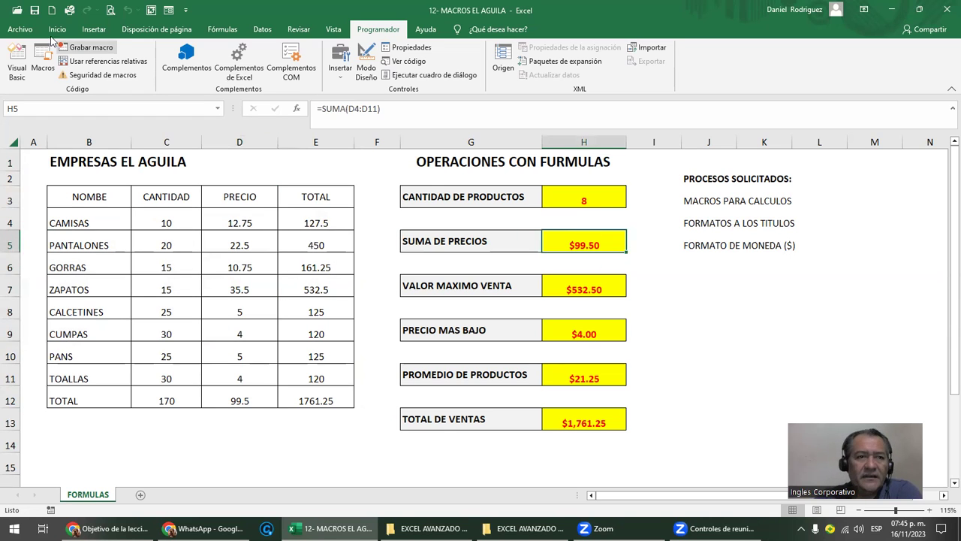
# - Save the workbook and insert a new column at column F between the product table and the results
pyautogui.click(34, 12)
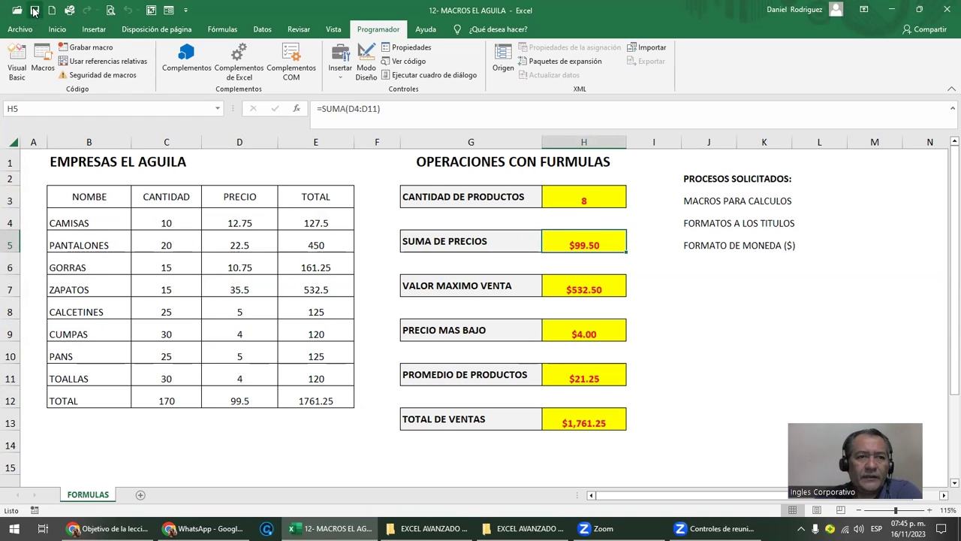
pyautogui.click(593, 197)
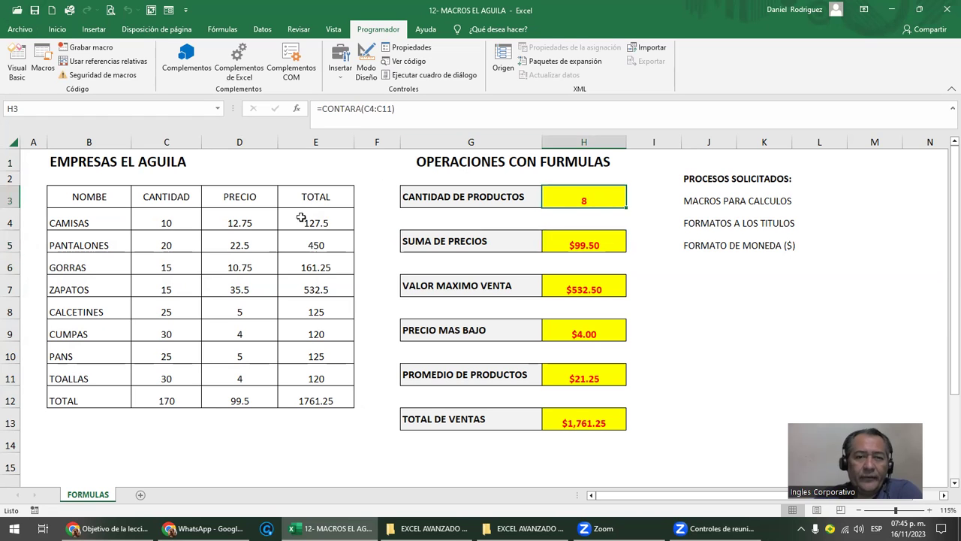
pyautogui.rightClick(376, 143)
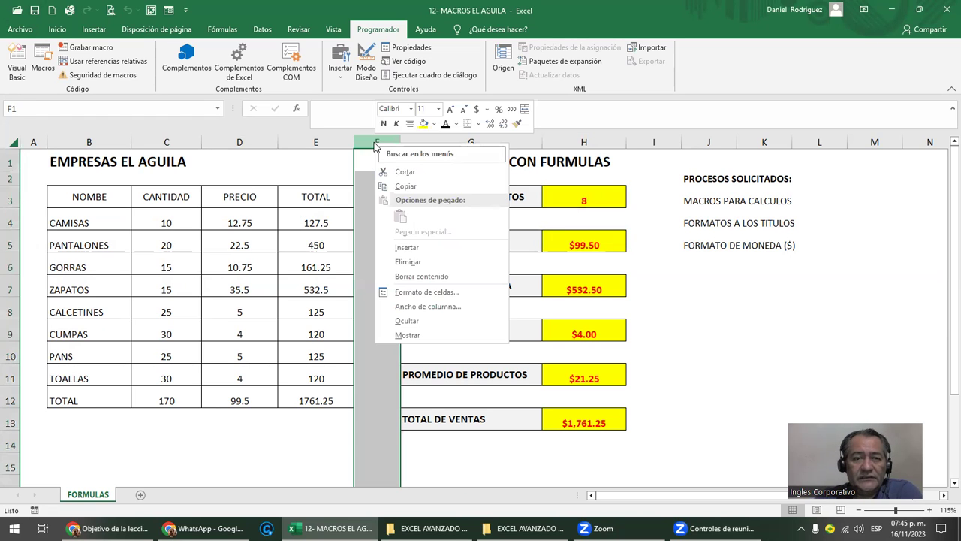
pyautogui.click(418, 247)
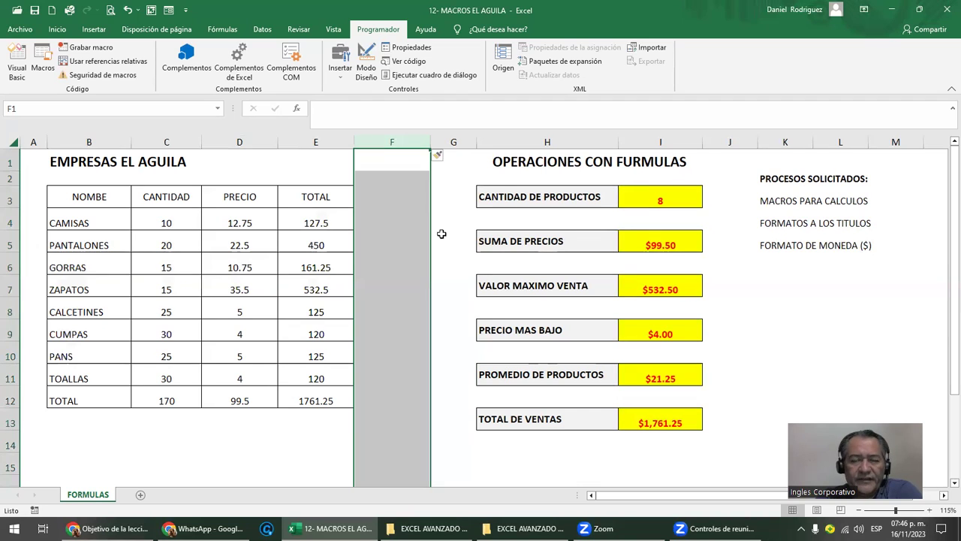
pyautogui.click(451, 200)
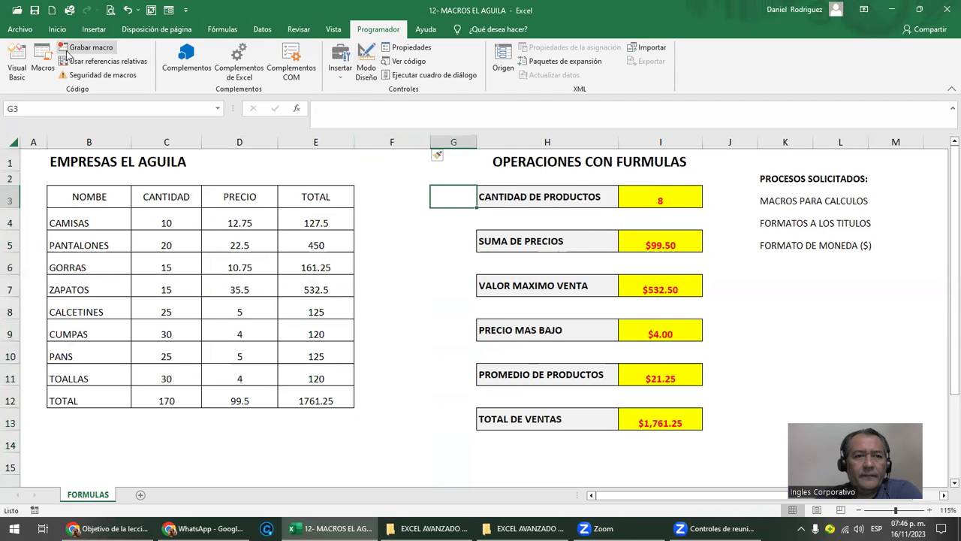
# - Run the CANTIDAD macro to test it with the results block shifted by one column
pyautogui.click(43, 62)
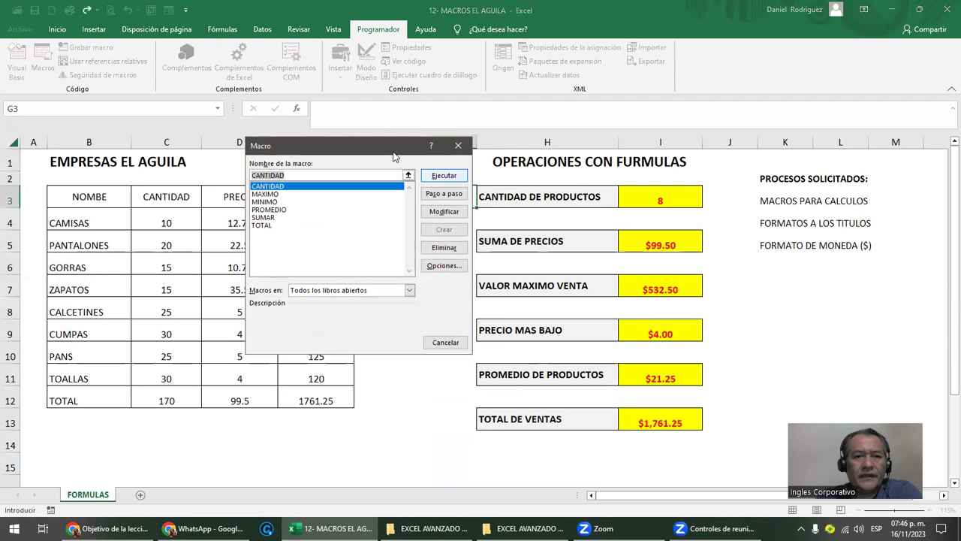
pyautogui.moveTo(387, 152); pyautogui.dragTo(324, 159)
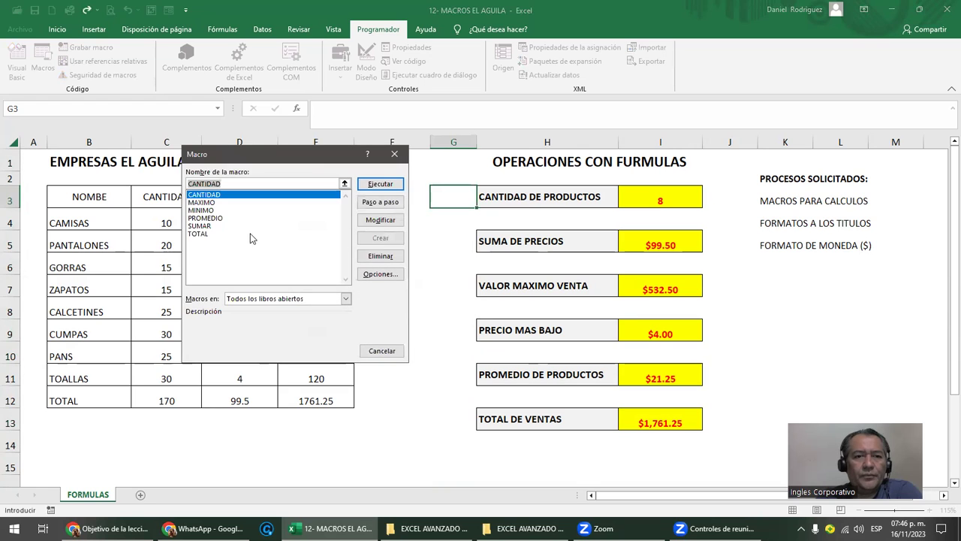
pyautogui.click(212, 195)
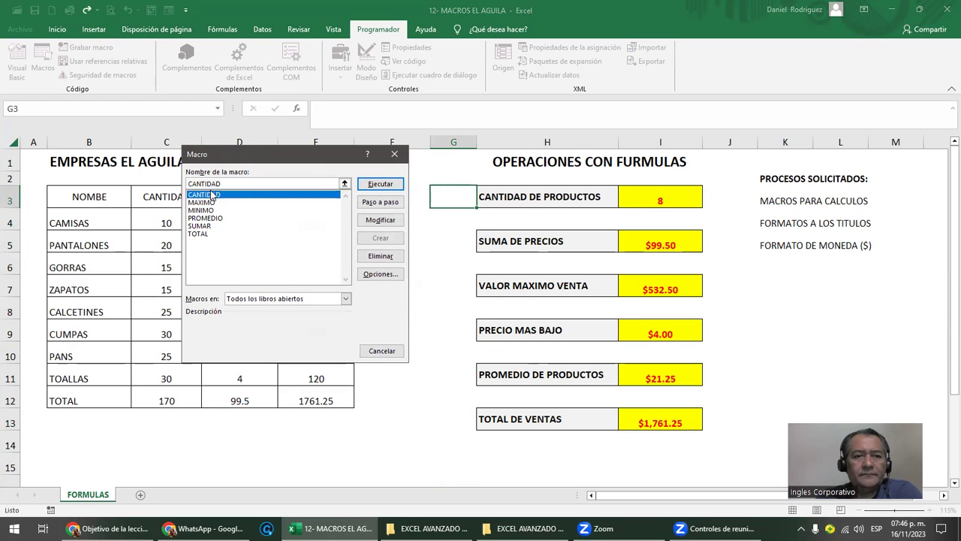
pyautogui.click(366, 184)
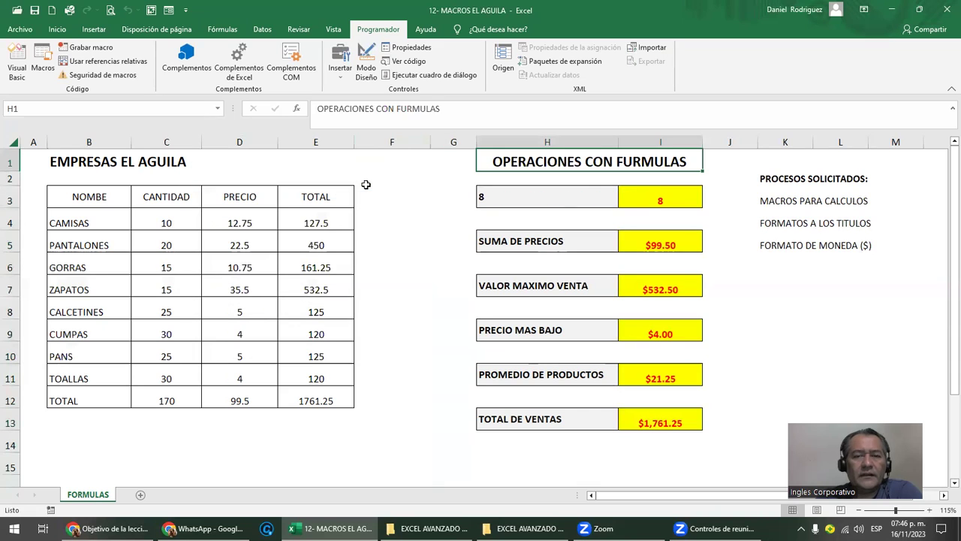
# - Check the formula in cell H3 and delete the inserted column F
pyautogui.click(539, 193)
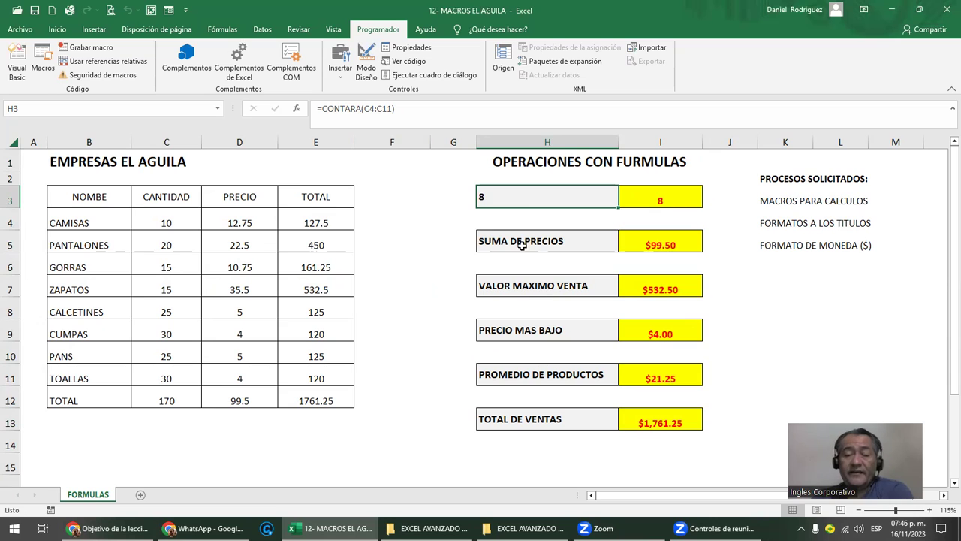
pyautogui.moveTo(531, 194); pyautogui.dragTo(560, 410)
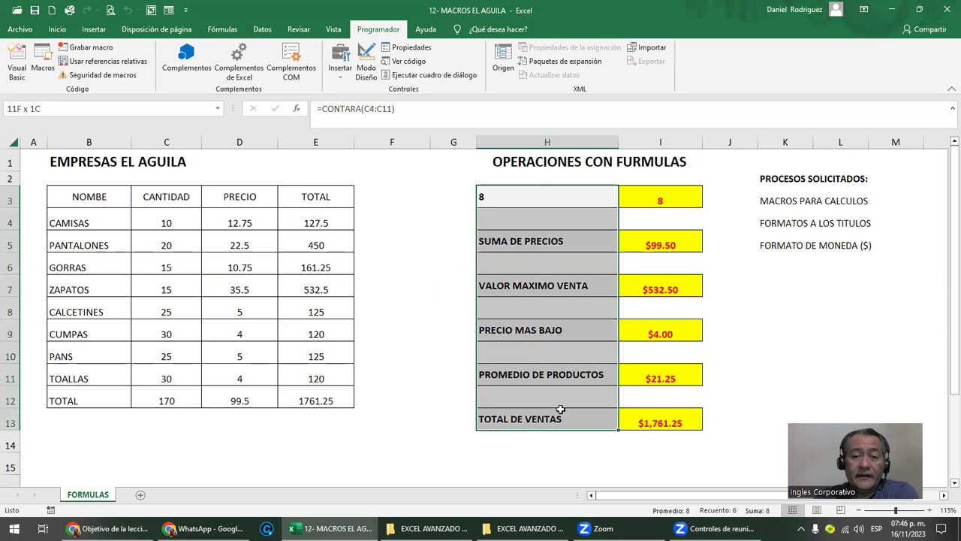
pyautogui.click(563, 193)
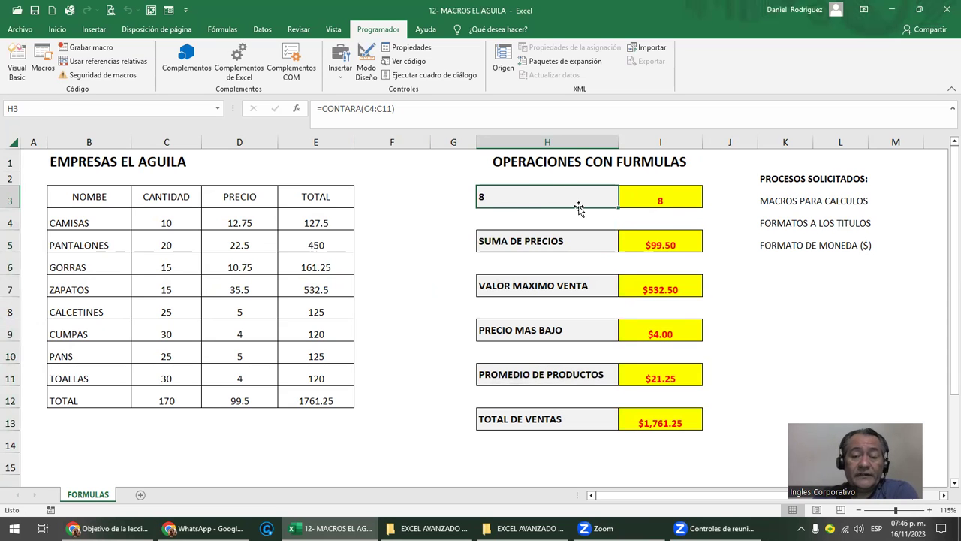
pyautogui.rightClick(400, 140)
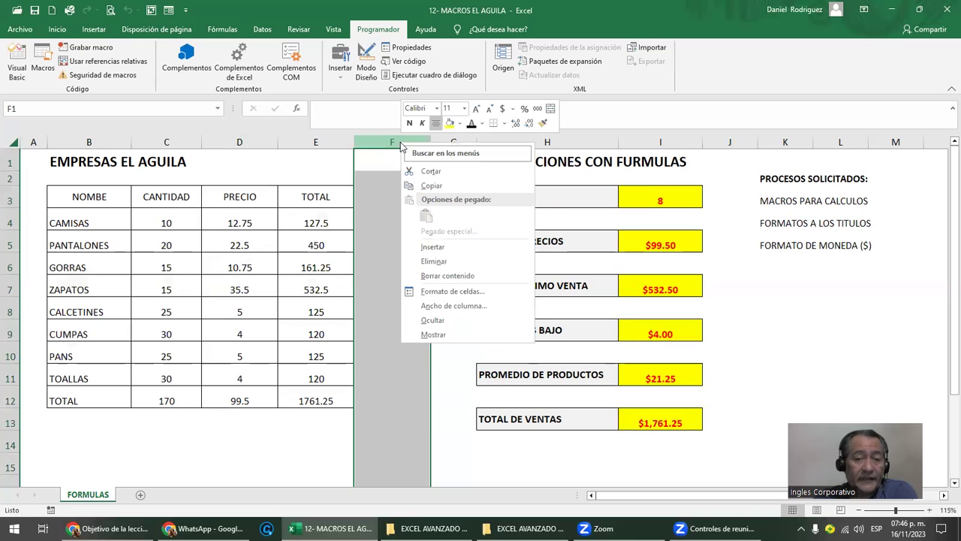
pyautogui.click(438, 262)
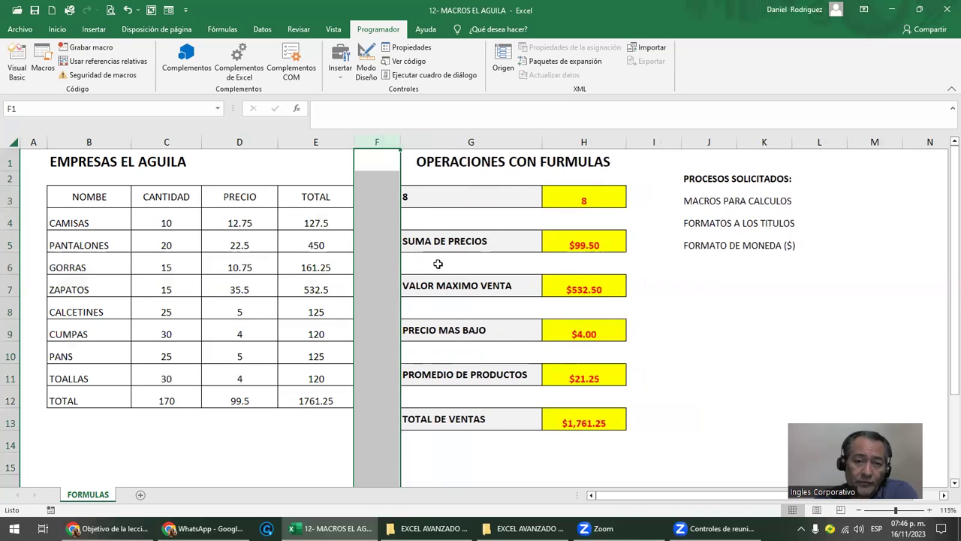
# - Clear the results in H3 to H13 and run the CANTIDAD macro to recalculate the product count
pyautogui.moveTo(575, 197); pyautogui.dragTo(600, 419)
pyautogui.press('Delete')
pyautogui.click(448, 195)
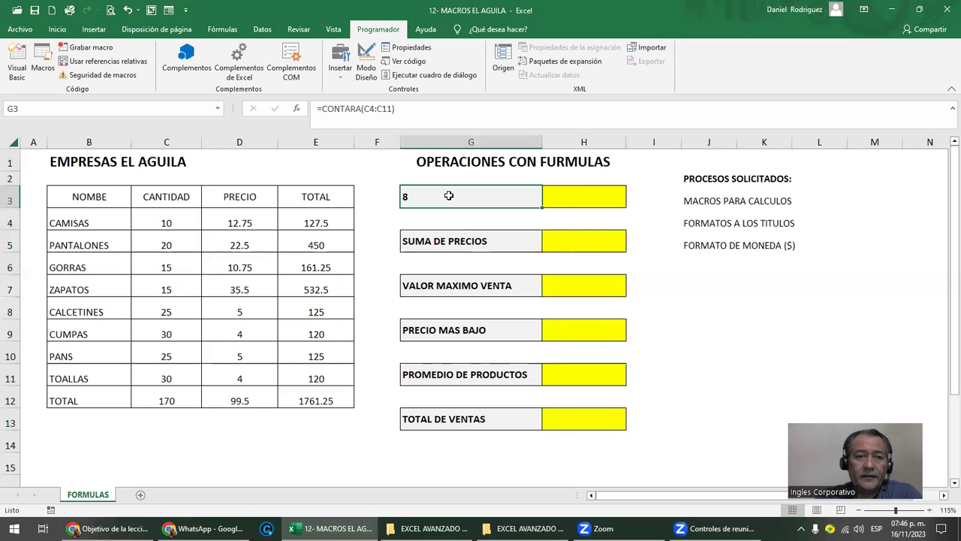
pyautogui.click(43, 66)
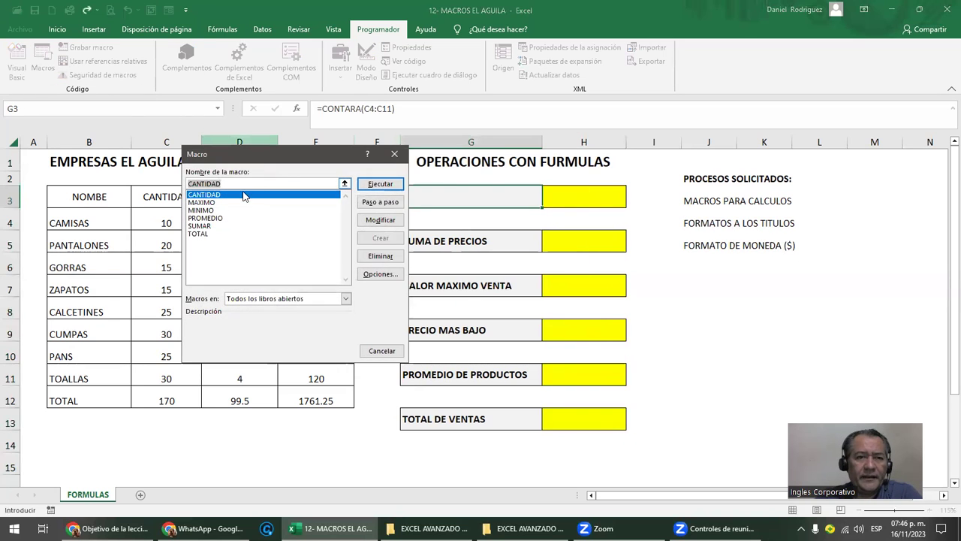
pyautogui.click(380, 184)
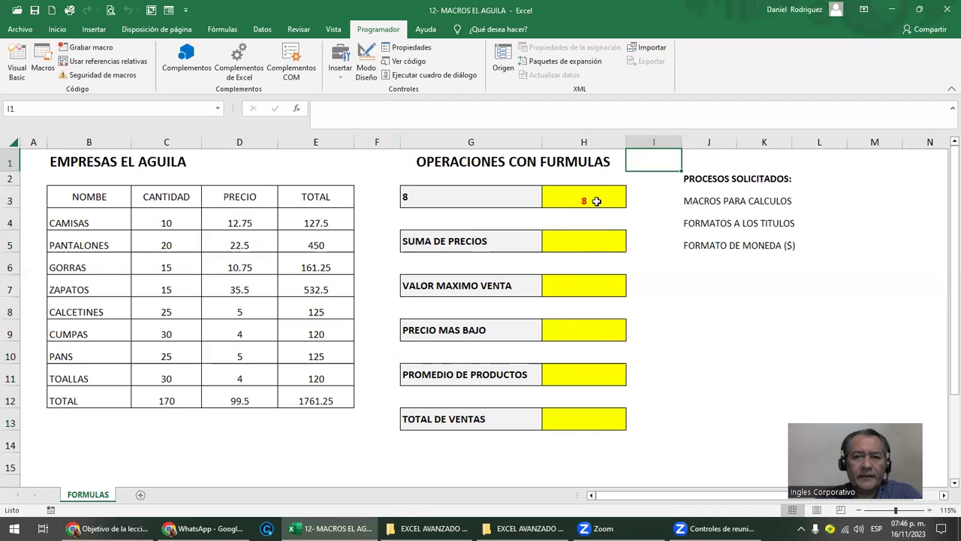
# - Replace the content of G3 with the label CUANTOS PRODUCTOS HAY
pyautogui.click(462, 201)
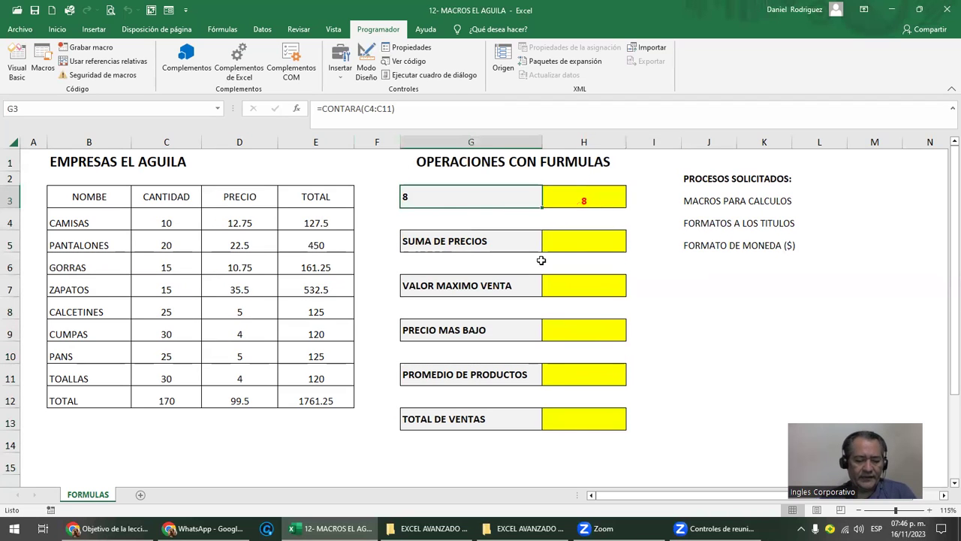
pyautogui.write('CO')
pyautogui.press('BackSpace')
pyautogui.press('BackSpace')
pyautogui.write('CUANTOS PRIO')
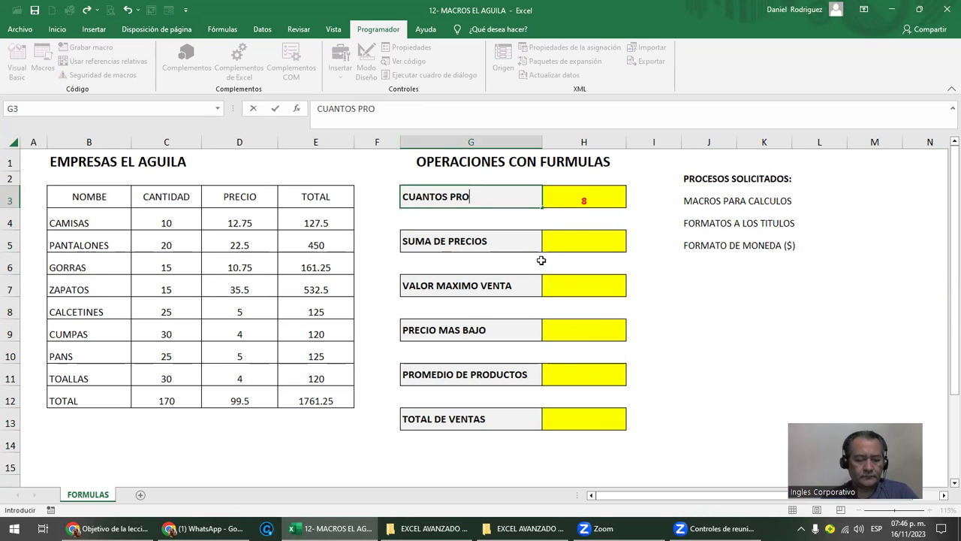
pyautogui.write('UCTOS HAY')
pyautogui.press('Return')
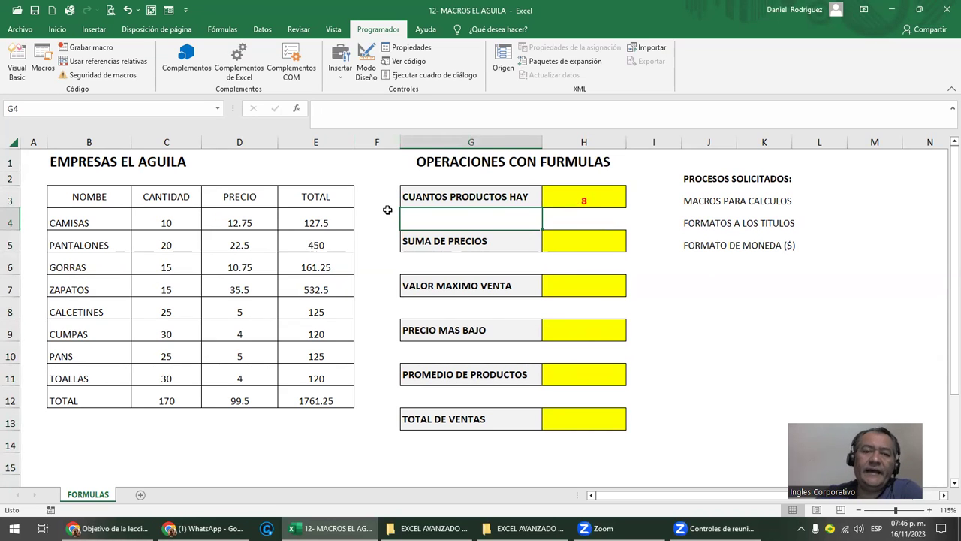
# - Clear the quantities in C4 to C11 to test the product count formula, and undo the deletion
pyautogui.moveTo(165, 222); pyautogui.dragTo(174, 372)
pyautogui.press('Delete')
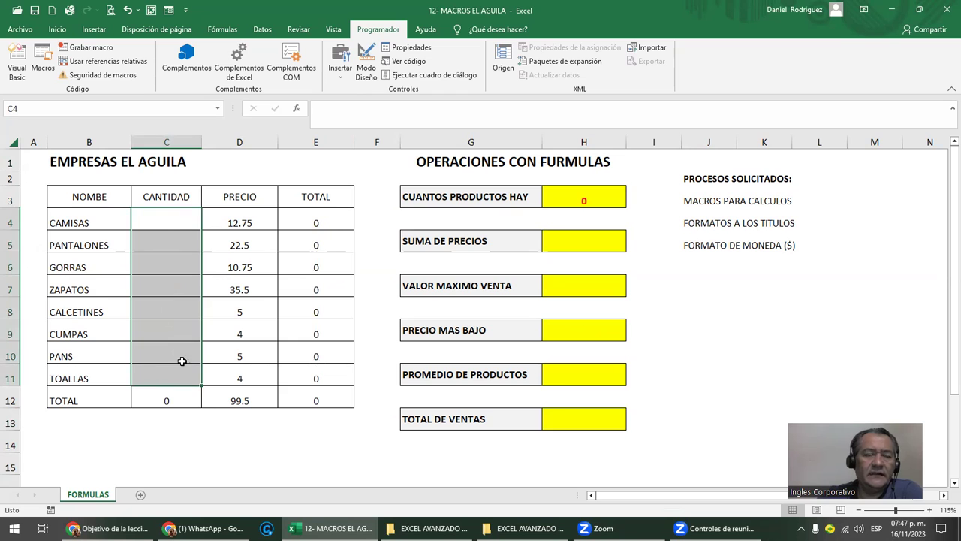
pyautogui.hotkey('ctrl', 'z')
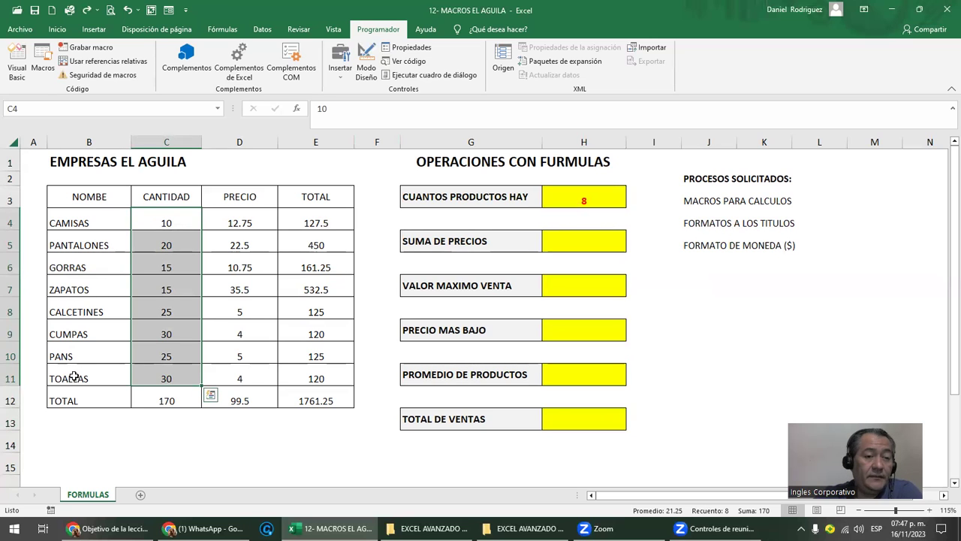
# - Replace the product name in B11 with SHORT as a test and restore it to TOALLAS
pyautogui.moveTo(5, 374); pyautogui.dragTo(100, 378)
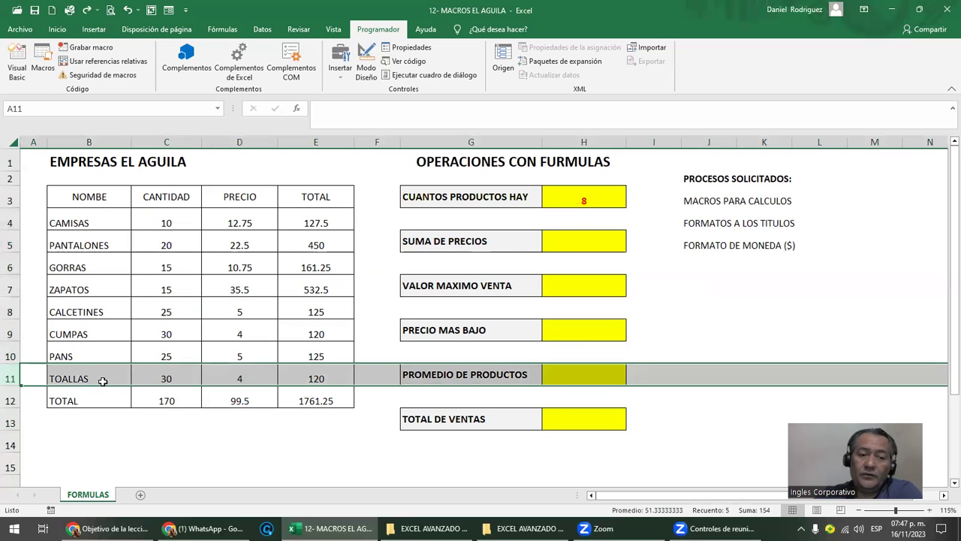
pyautogui.click(101, 370)
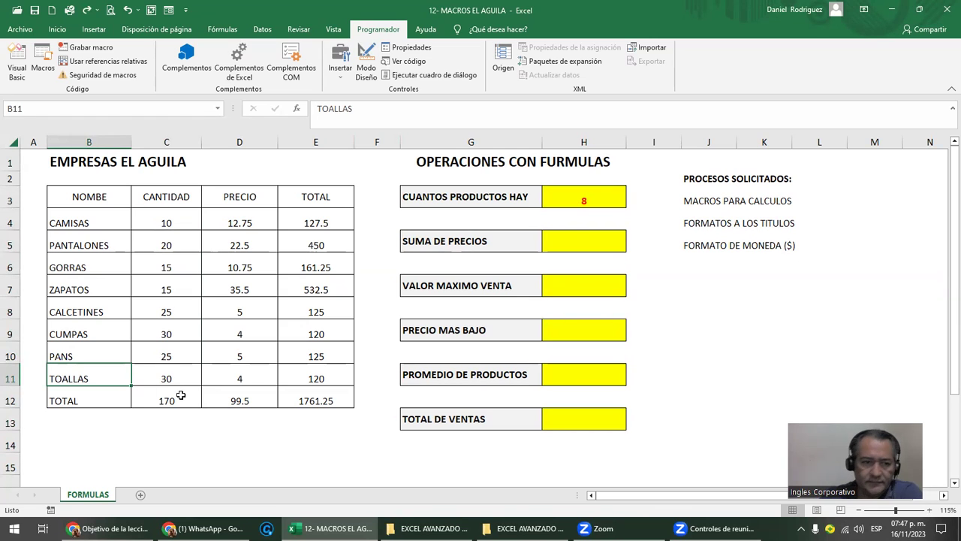
pyautogui.press('Delete')
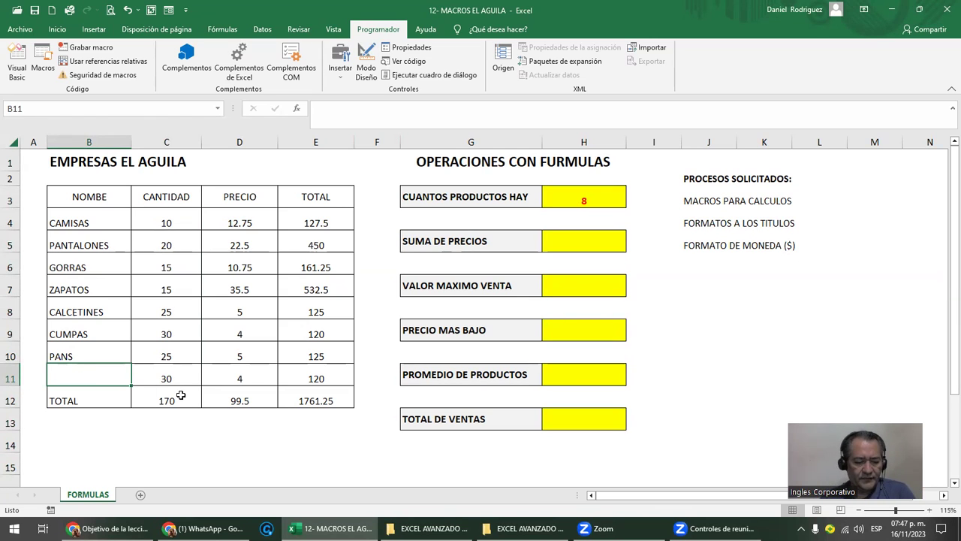
pyautogui.write('SH')
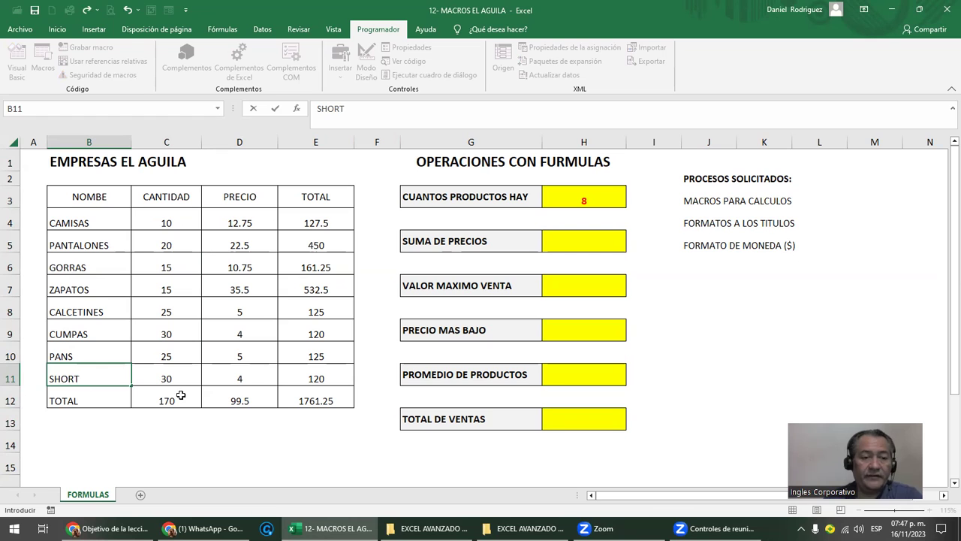
pyautogui.write('ORT')
pyautogui.press('Return')
pyautogui.press('Up')
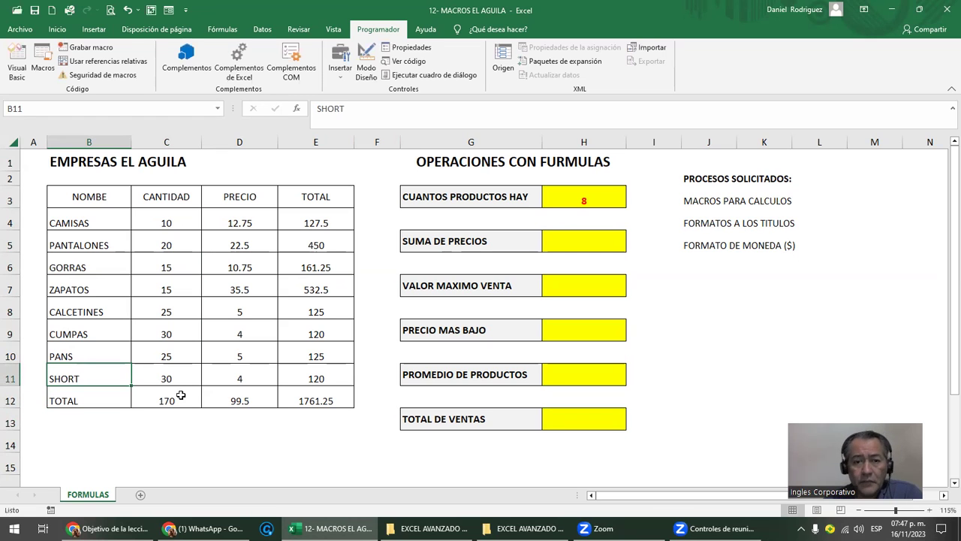
pyautogui.press('Delete')
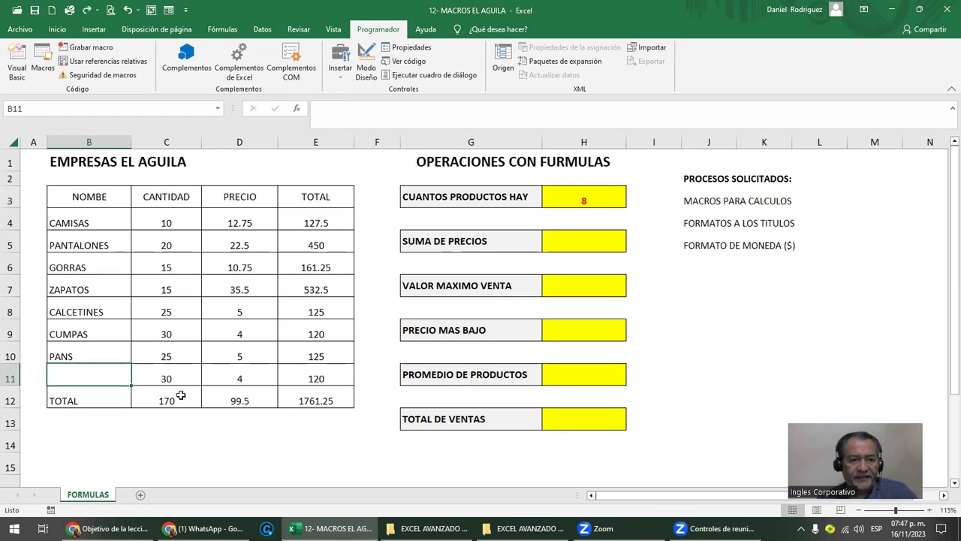
pyautogui.write('TOALLAS')
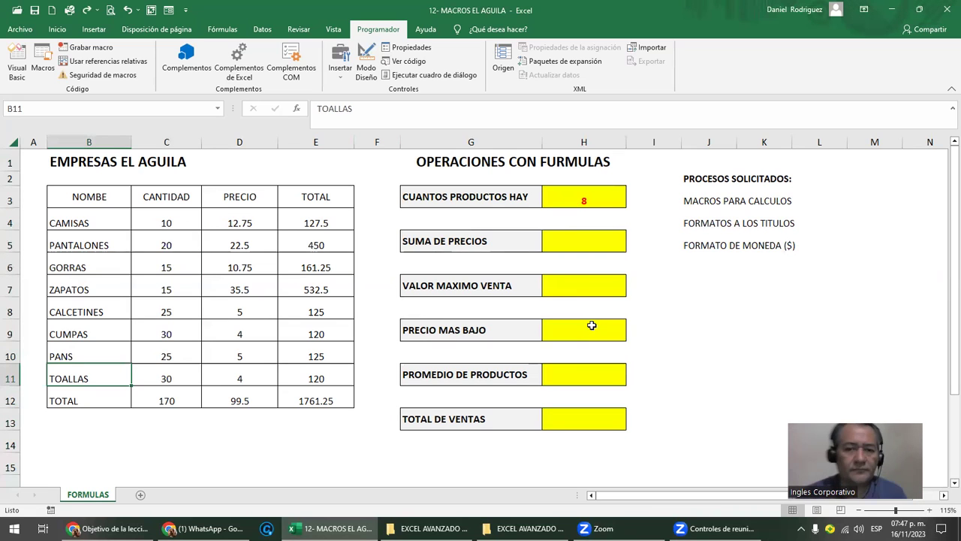
# - Run the MAXIMO and MINIMO macros to fill in the maximum sale value and the lowest price
pyautogui.click(43, 68)
pyautogui.click(214, 203)
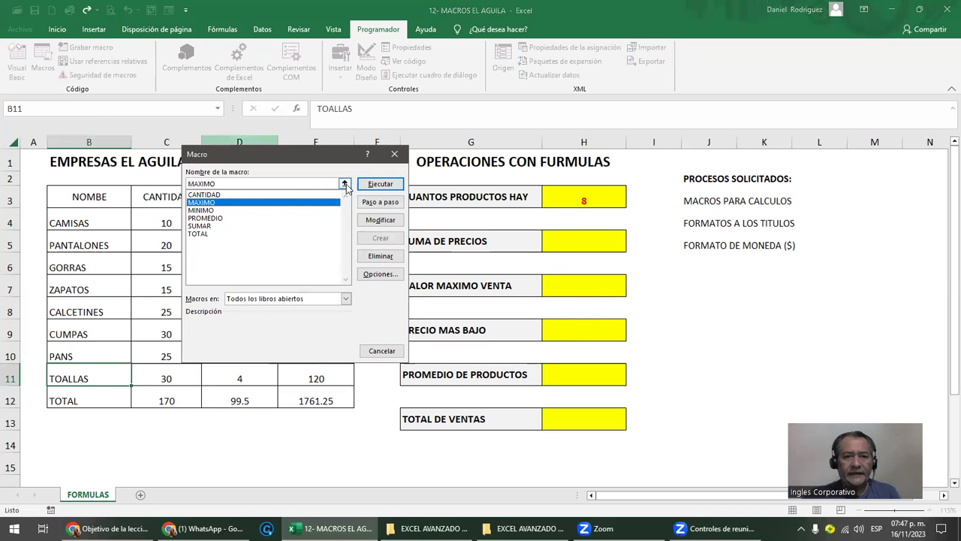
pyautogui.click(380, 183)
pyautogui.click(43, 66)
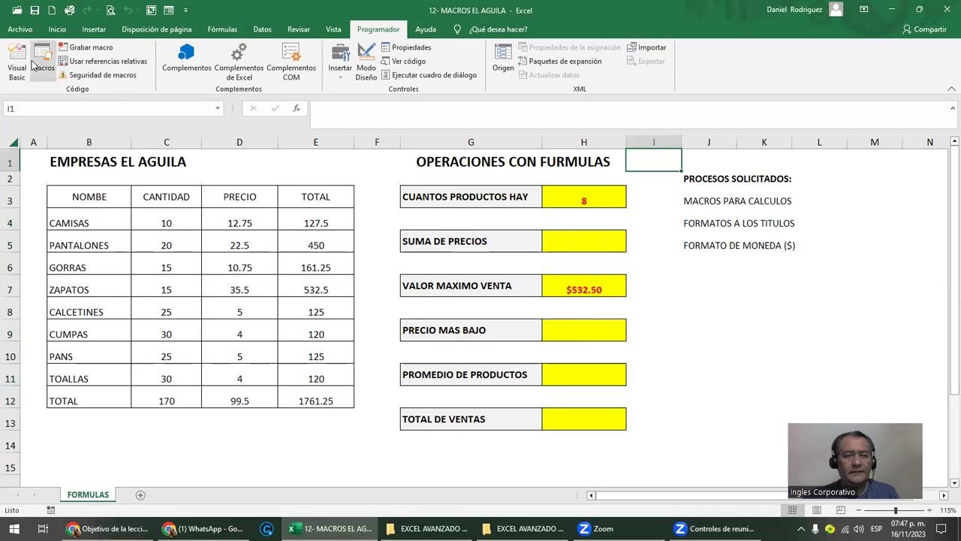
pyautogui.click(201, 210)
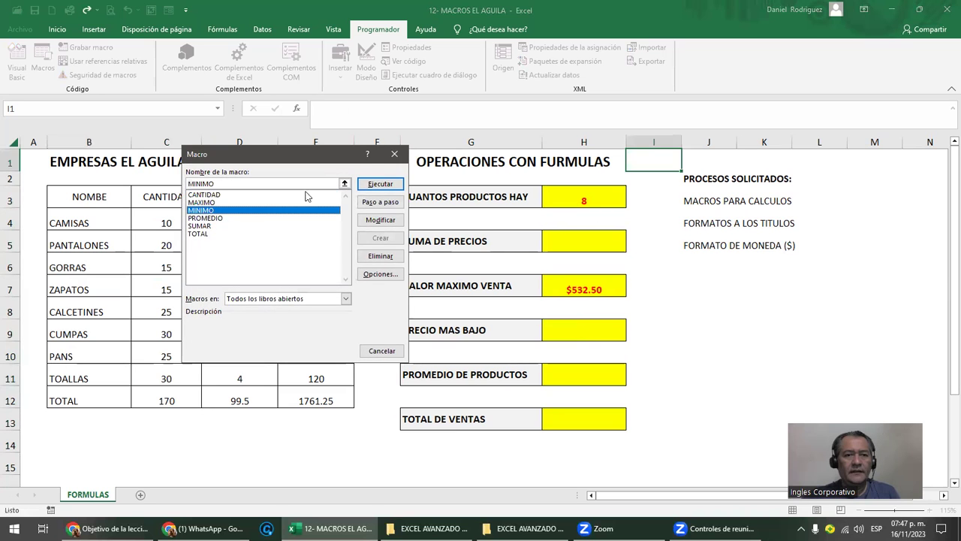
pyautogui.click(380, 183)
pyautogui.click(42, 66)
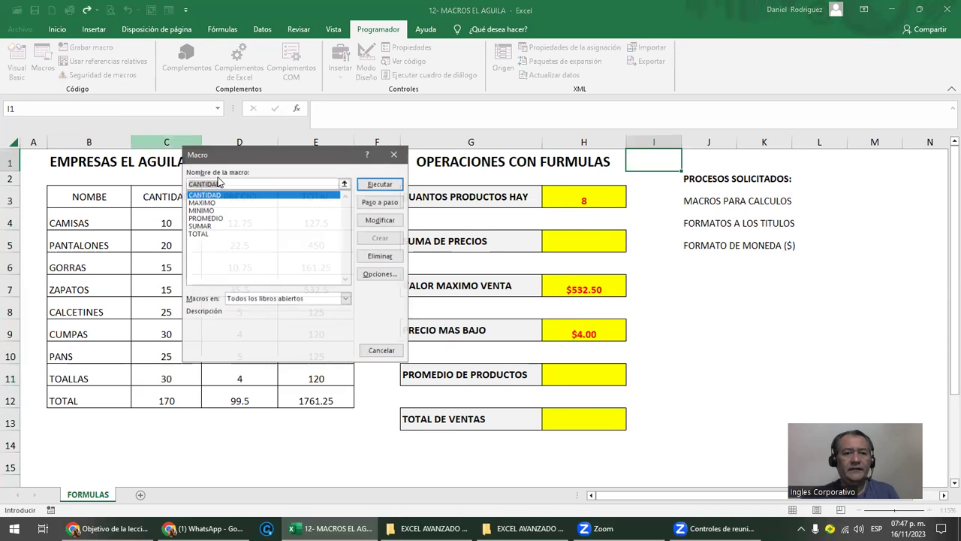
pyautogui.click(214, 211)
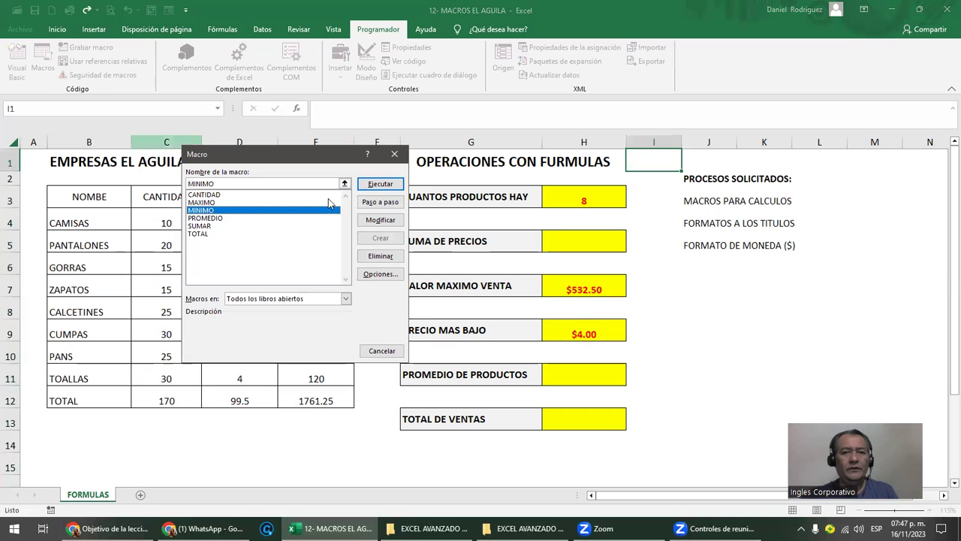
pyautogui.click(380, 184)
# - Run the SUMAR and PROMEDIO macros to fill in the price sum and the product average
pyautogui.click(43, 66)
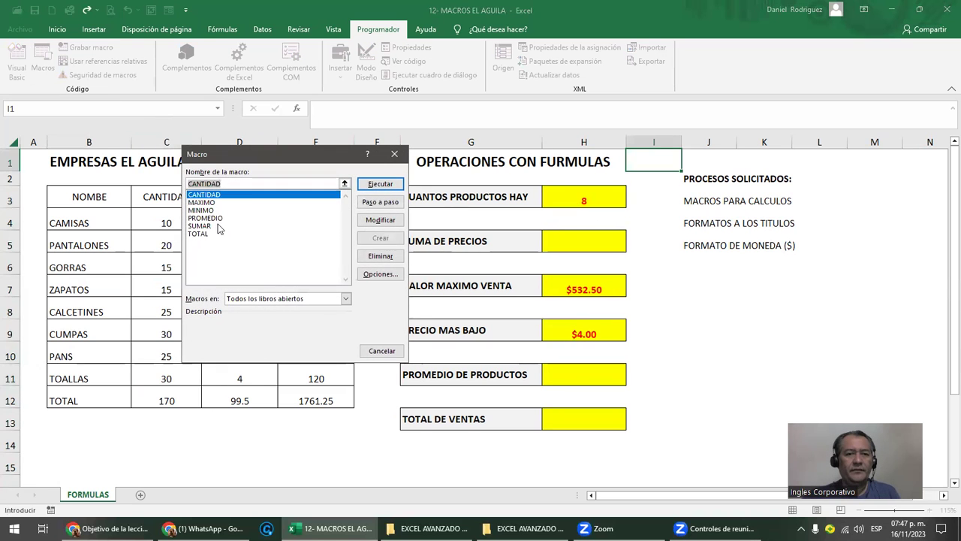
pyautogui.click(241, 226)
pyautogui.click(361, 185)
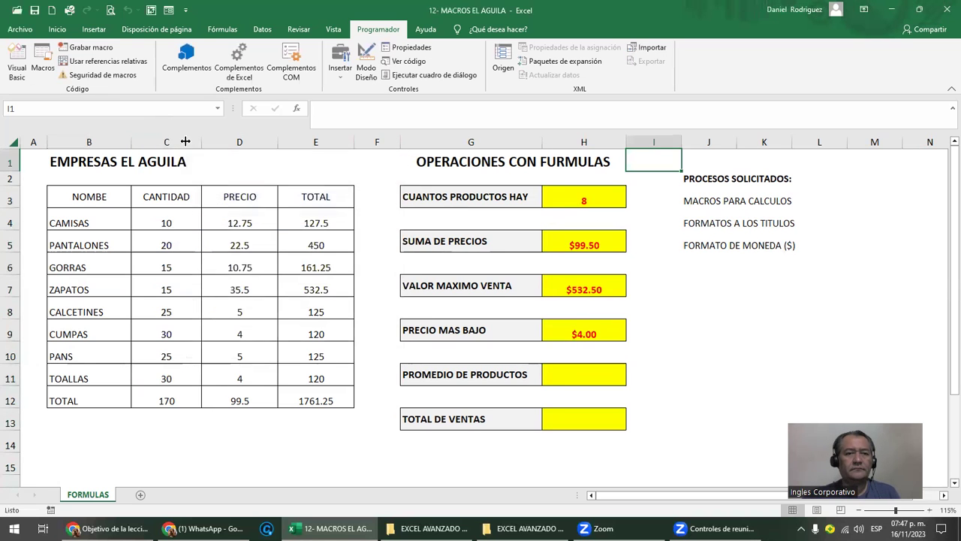
pyautogui.click(43, 66)
pyautogui.click(212, 218)
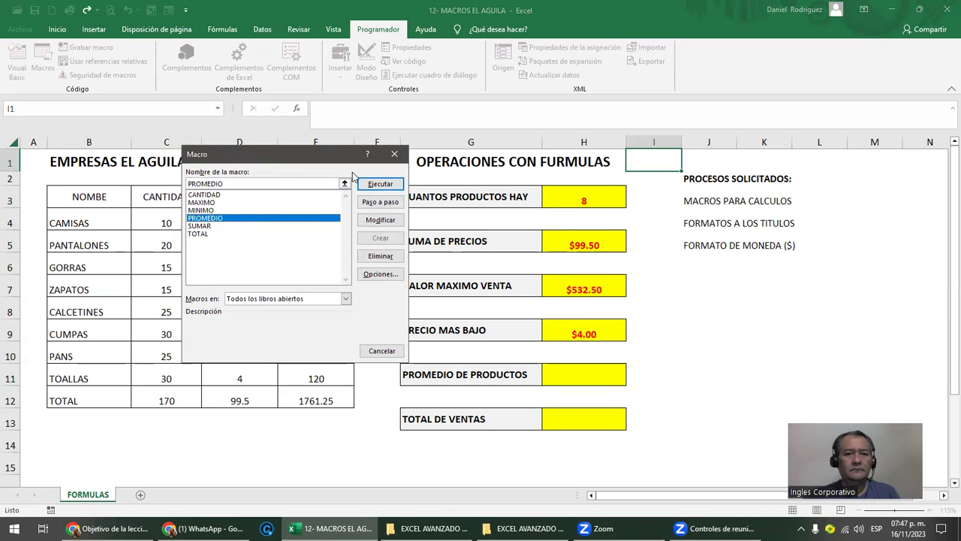
pyautogui.click(379, 184)
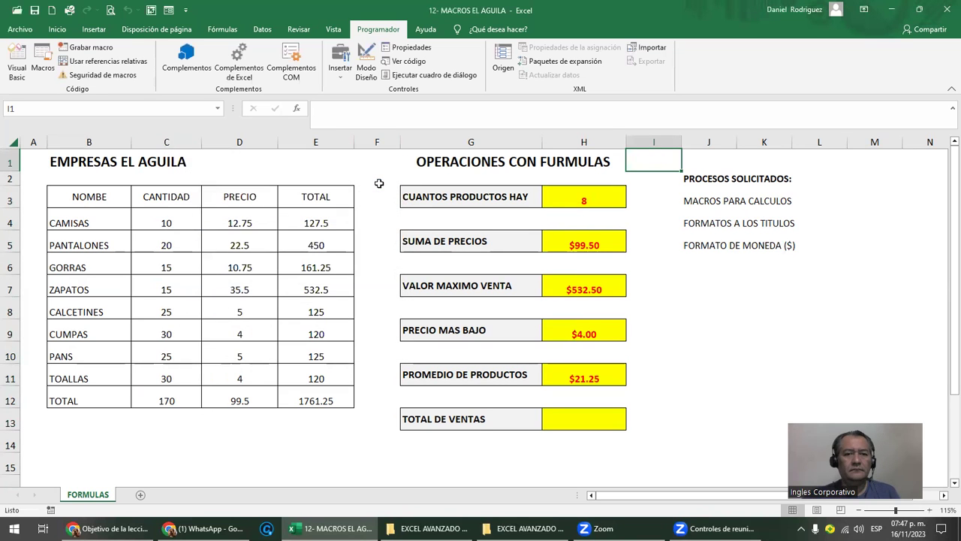
# - Run the TOTAL macro to fill in the total sales in H13
pyautogui.click(43, 66)
pyautogui.click(200, 234)
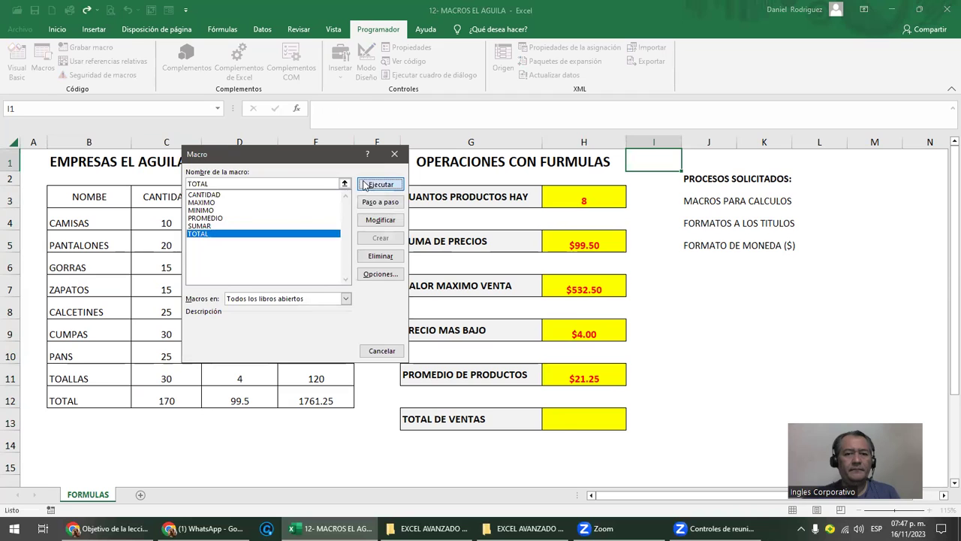
pyautogui.click(379, 184)
pyautogui.click(702, 301)
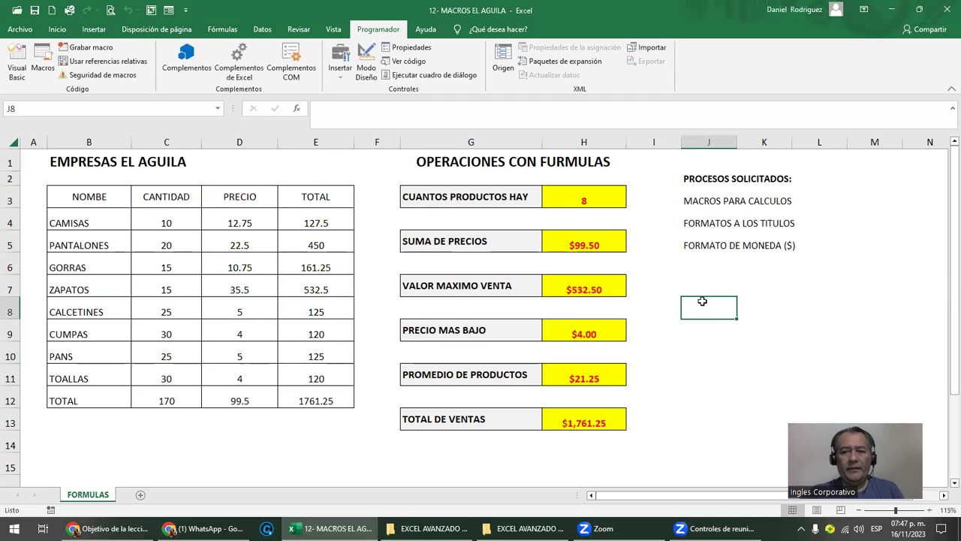
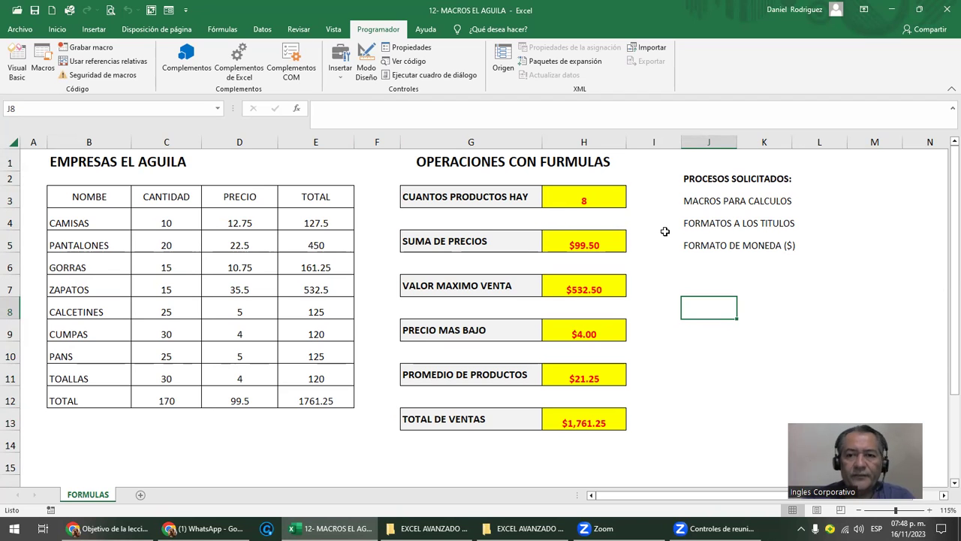
# - Mark the MACROS PARA CALCULOS process in J3:K3 with a yellow fill
pyautogui.moveTo(698, 199); pyautogui.dragTo(789, 199)
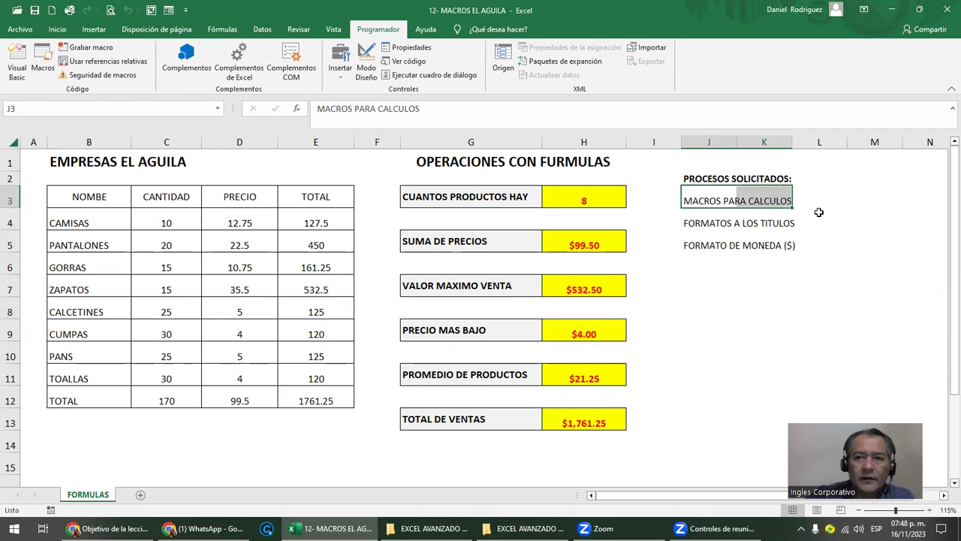
pyautogui.click(820, 198)
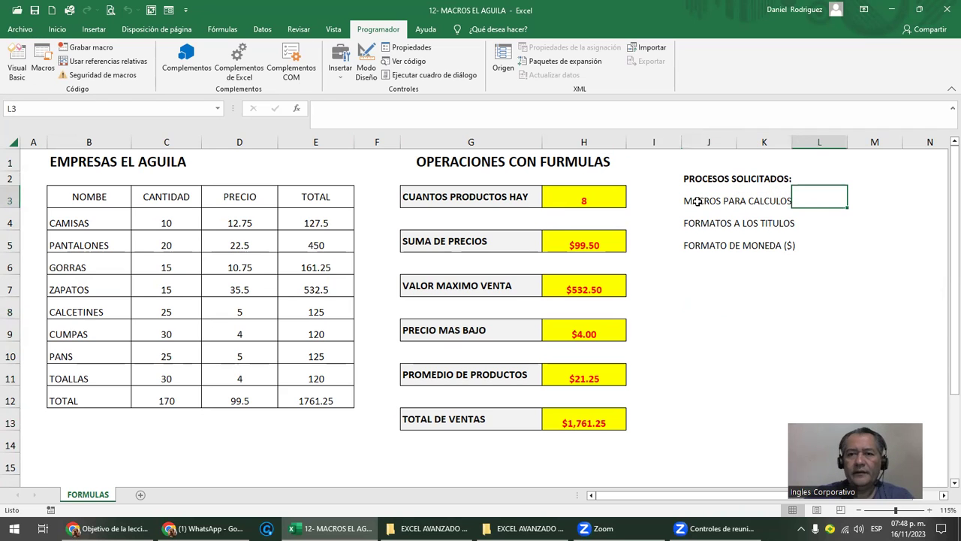
pyautogui.moveTo(697, 201); pyautogui.dragTo(785, 207)
pyautogui.moveTo(713, 200); pyautogui.dragTo(780, 200)
pyautogui.click(57, 28)
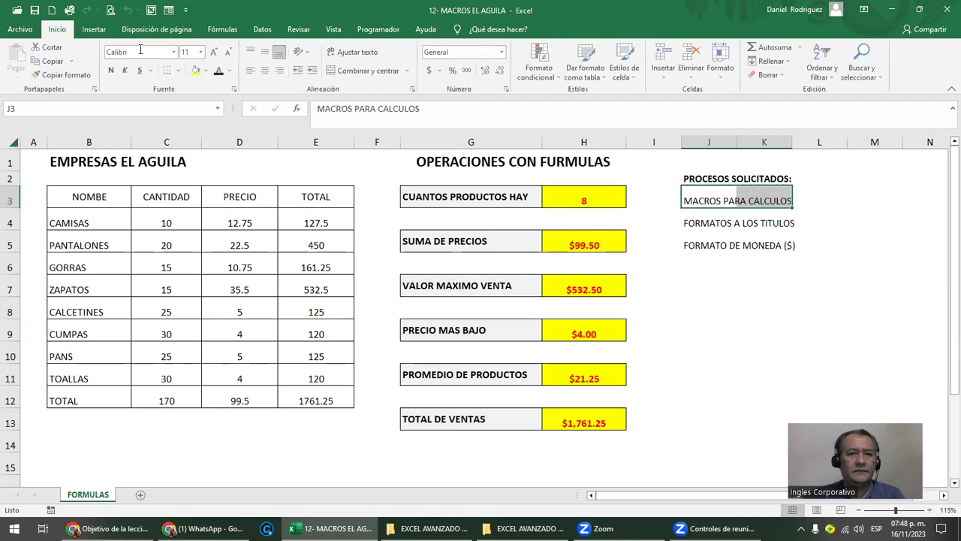
pyautogui.click(197, 71)
pyautogui.click(805, 336)
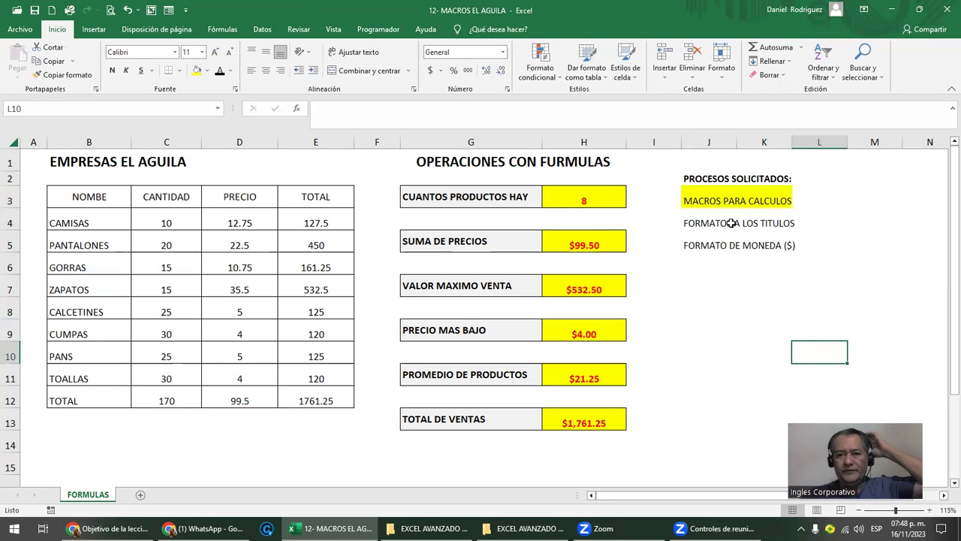
pyautogui.click(736, 222)
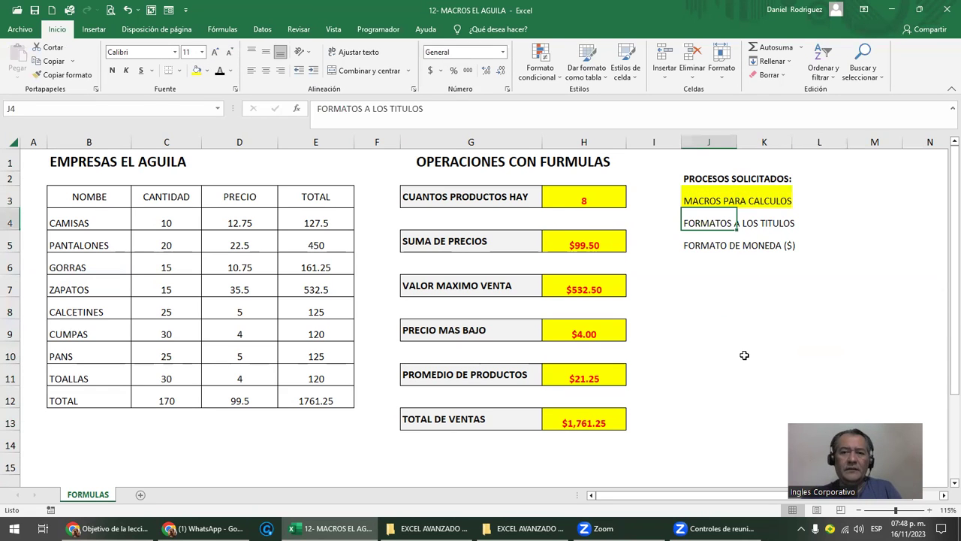
pyautogui.click(82, 196)
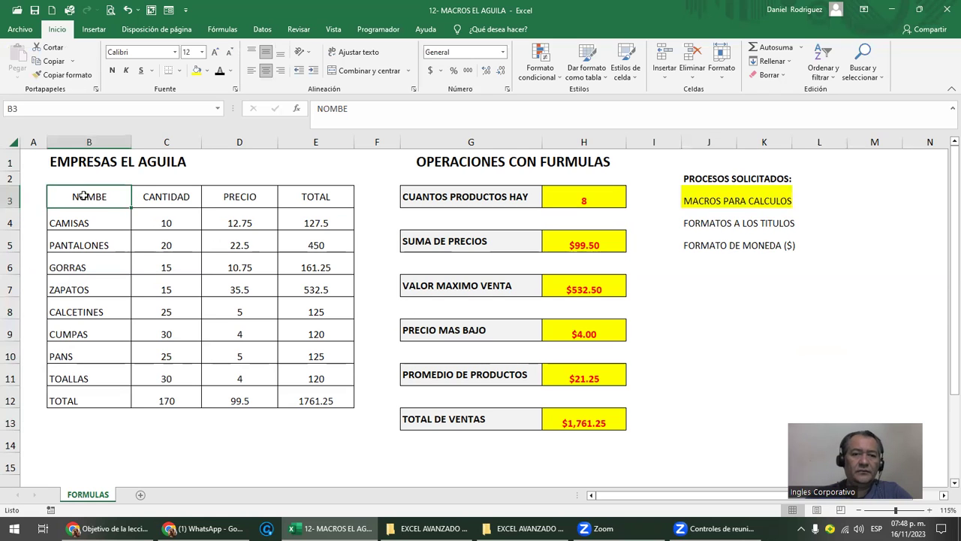
pyautogui.click(313, 196)
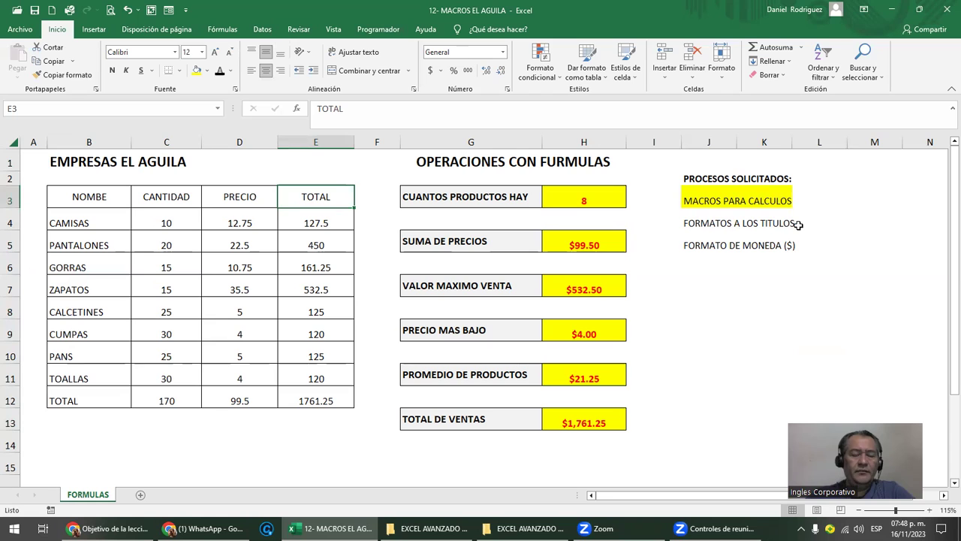
pyautogui.moveTo(104, 199); pyautogui.dragTo(321, 197)
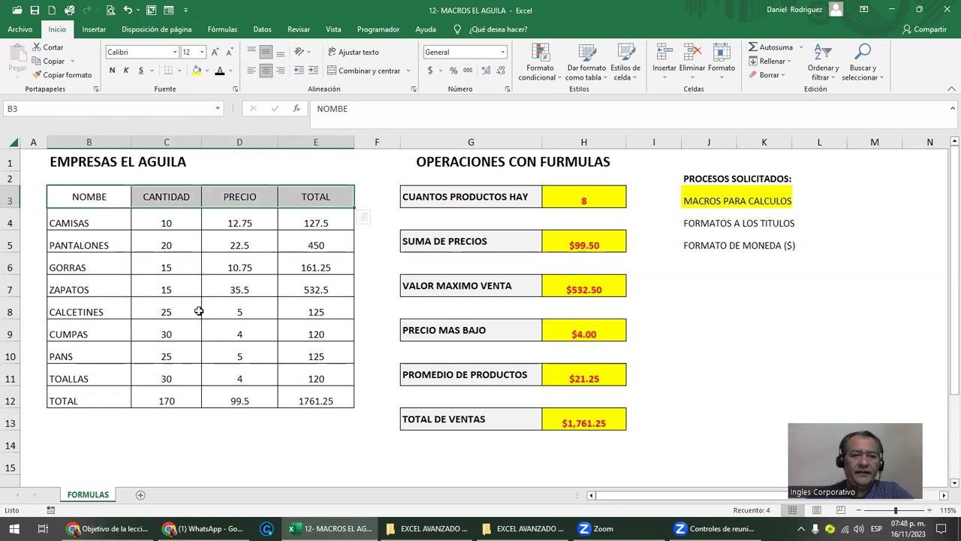
pyautogui.moveTo(69, 392); pyautogui.dragTo(298, 397)
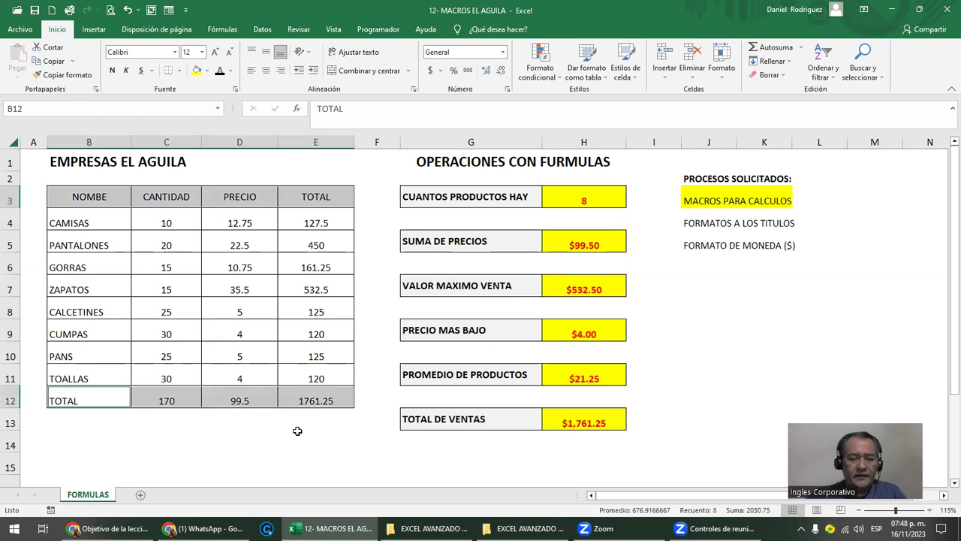
pyautogui.click(296, 440)
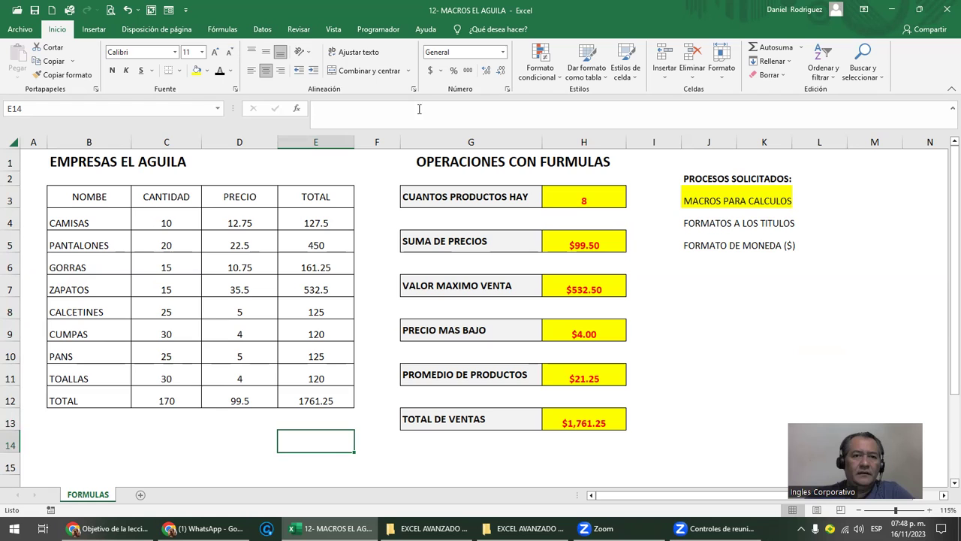
# - Start recording a macro named FORMATOS in this workbook, with the shortcut Ctrl+Mayús+F
pyautogui.click(378, 30)
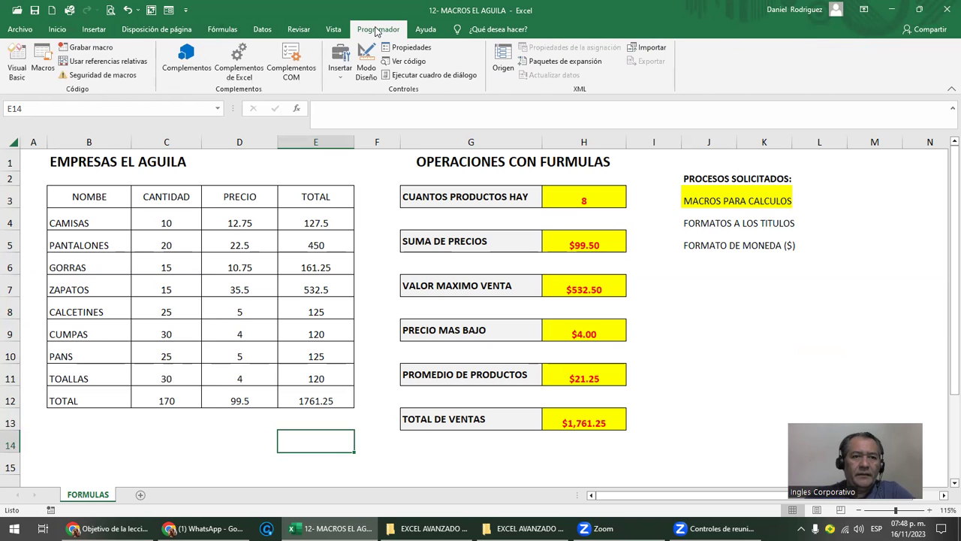
pyautogui.click(91, 48)
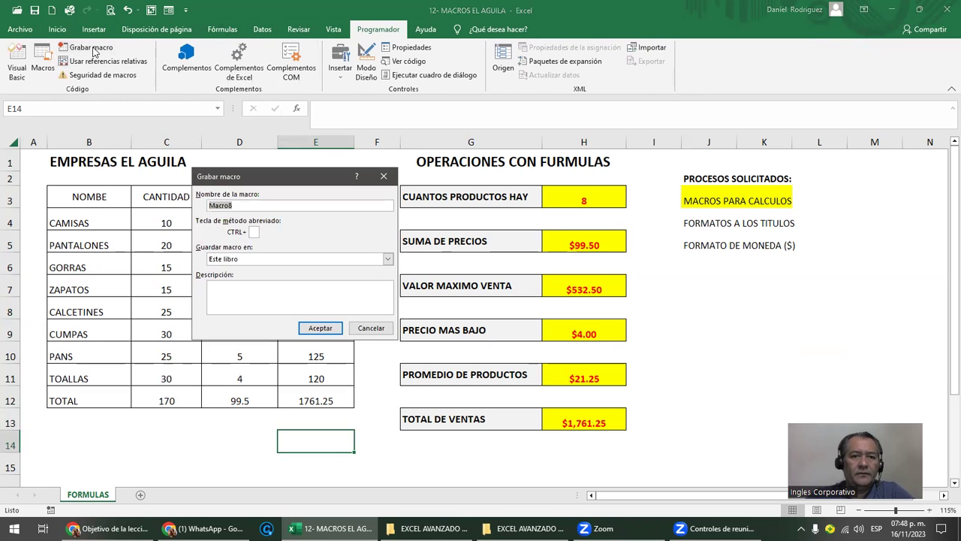
pyautogui.write('FORMATOS')
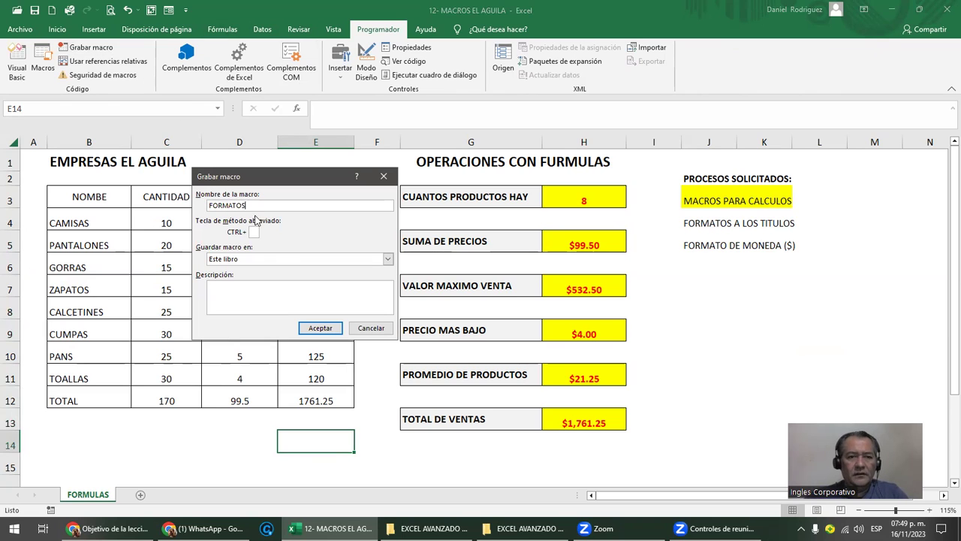
pyautogui.write('F')
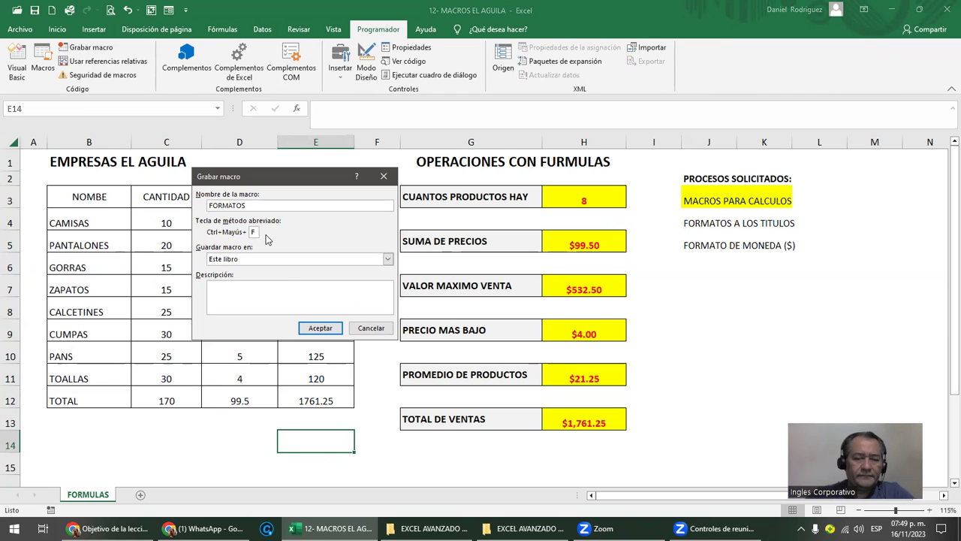
pyautogui.click(320, 328)
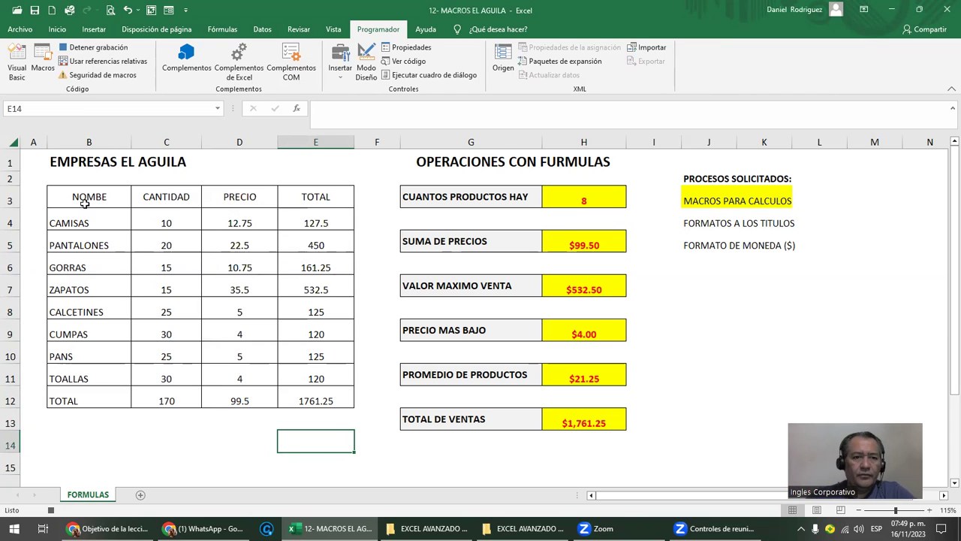
# - Make the header row B3:E3 bold and give it a light blue fill
pyautogui.moveTo(85, 201); pyautogui.dragTo(307, 203)
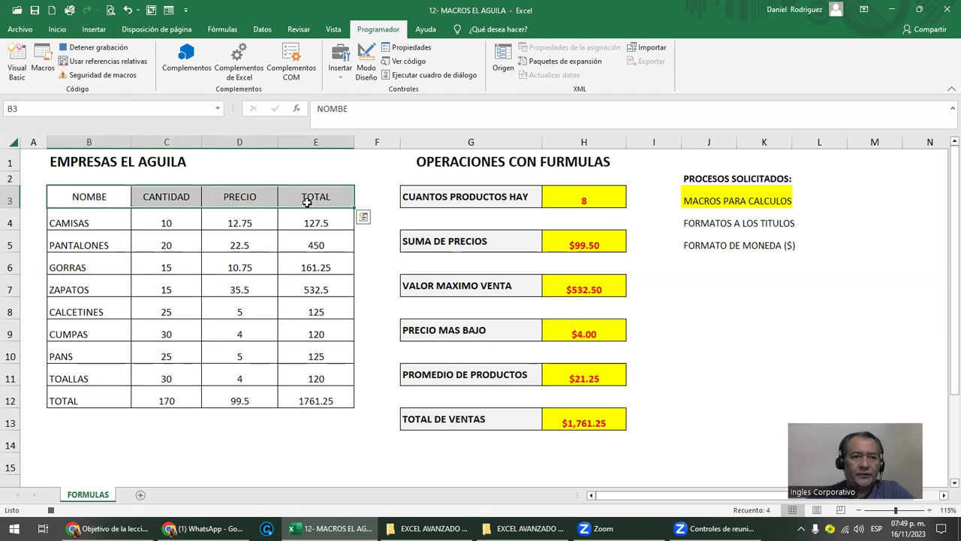
pyautogui.click(57, 29)
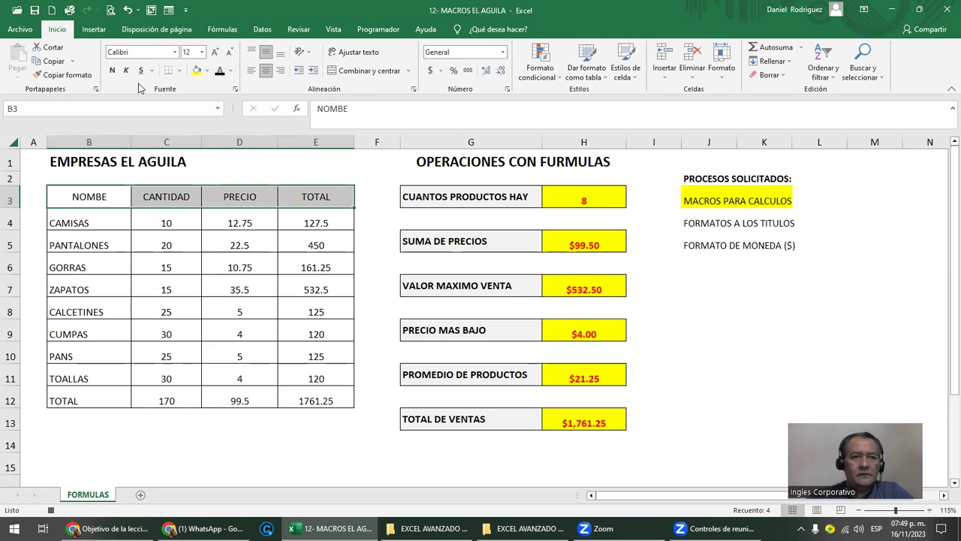
pyautogui.click(111, 70)
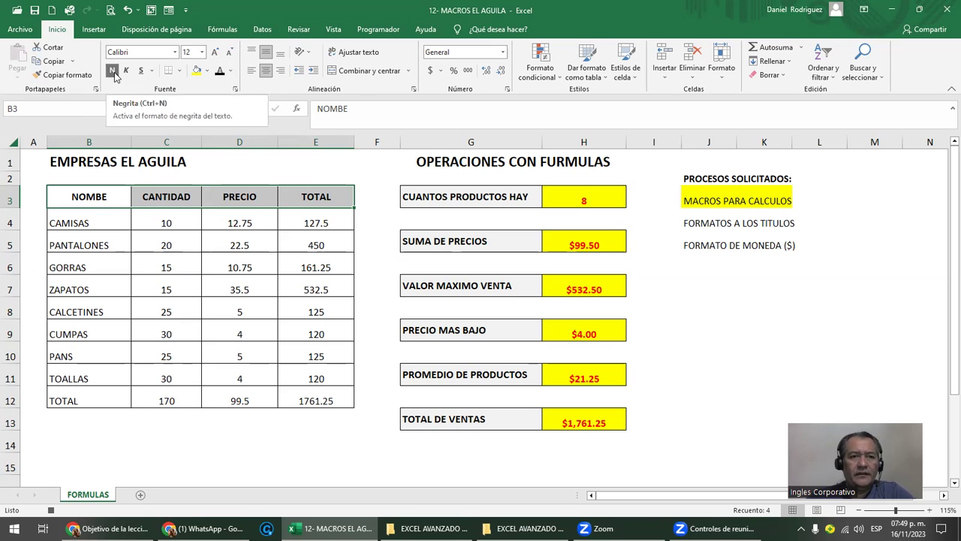
pyautogui.click(209, 71)
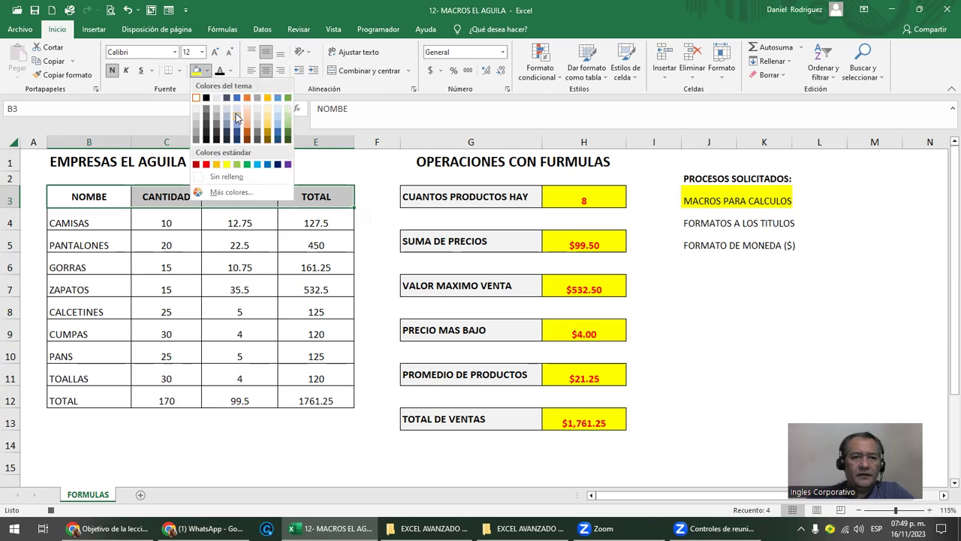
pyautogui.click(237, 117)
# - Make the TOTAL row B12:E12 bold with the same light blue fill, and finish the macro recording with cell I1 selected
pyautogui.click(86, 400)
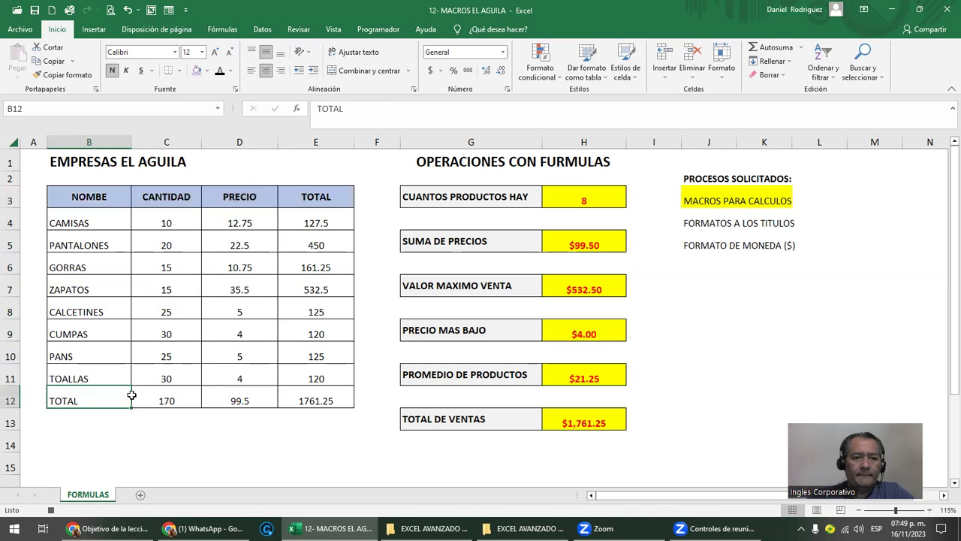
pyautogui.moveTo(131, 394); pyautogui.dragTo(315, 398)
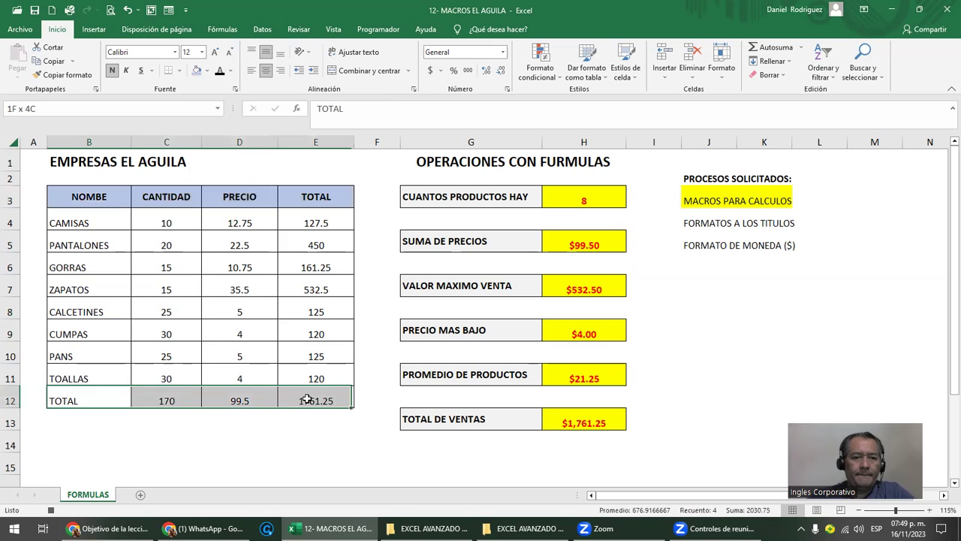
pyautogui.click(112, 72)
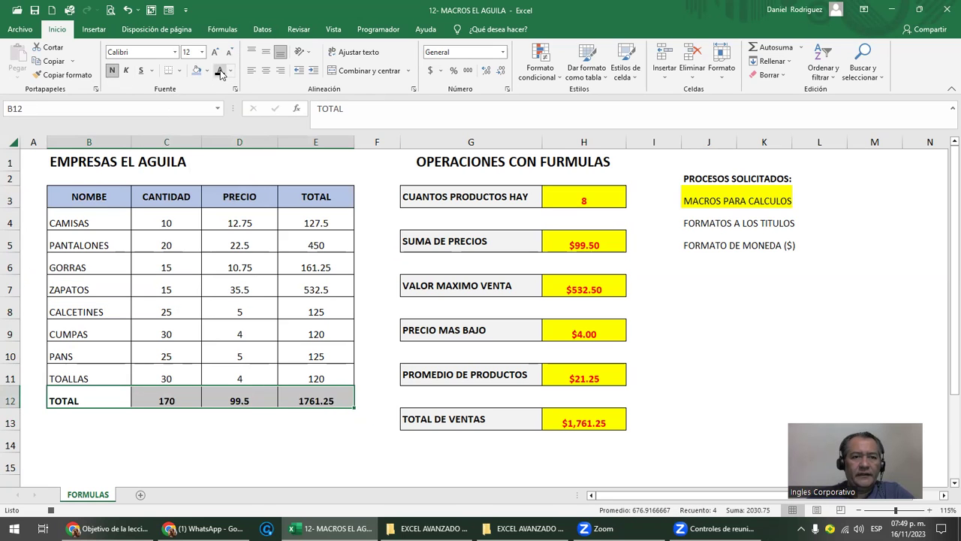
pyautogui.click(196, 72)
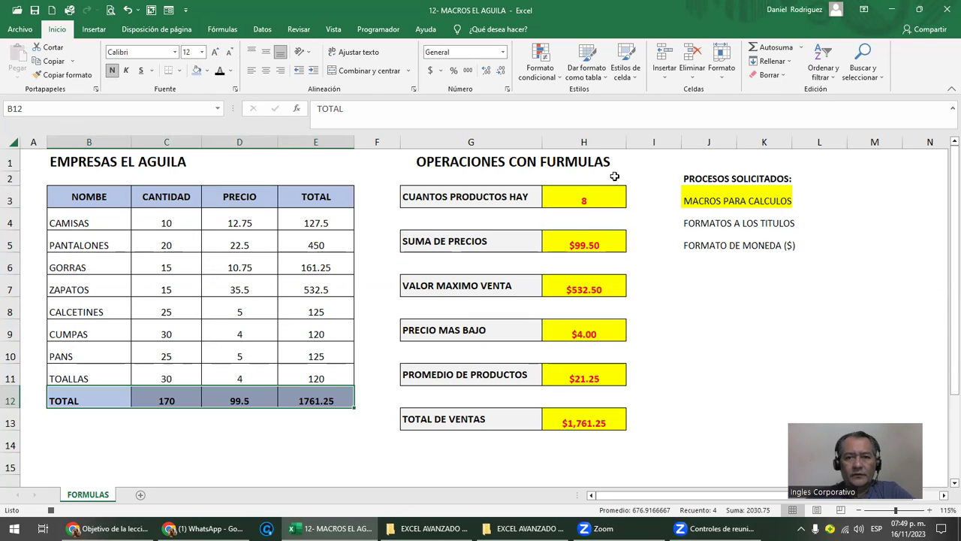
pyautogui.click(649, 159)
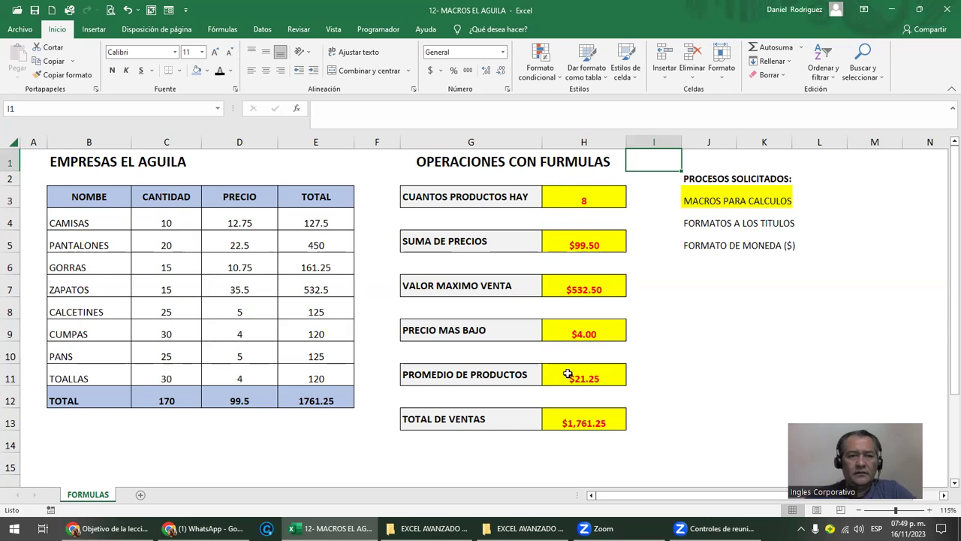
# - Set the font colour of the header row B3:E3 and the TOTAL row B12:E12 to red
pyautogui.moveTo(89, 196); pyautogui.dragTo(307, 196)
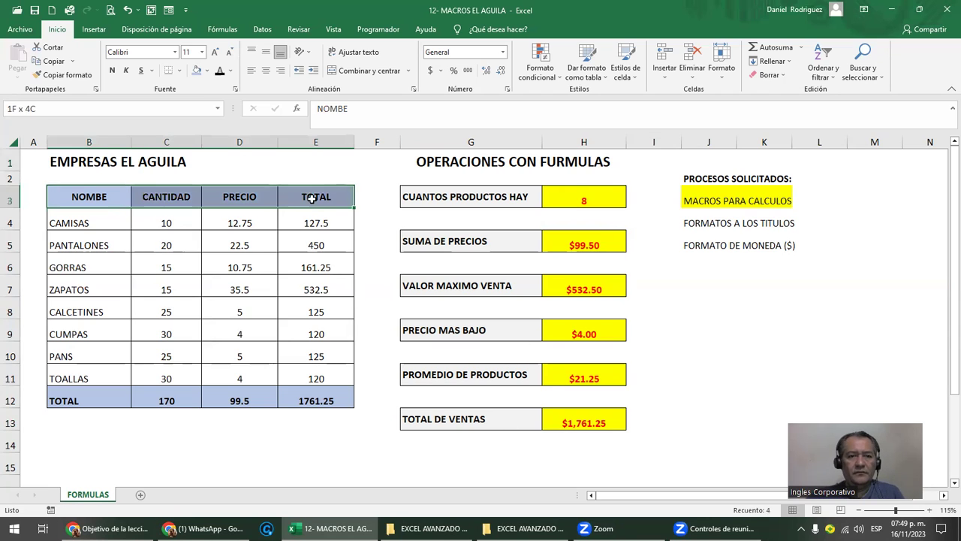
pyautogui.keyDown('ctrl'); pyautogui.click(98, 400); pyautogui.keyUp('ctrl')
pyautogui.moveTo(98, 401); pyautogui.dragTo(308, 397)
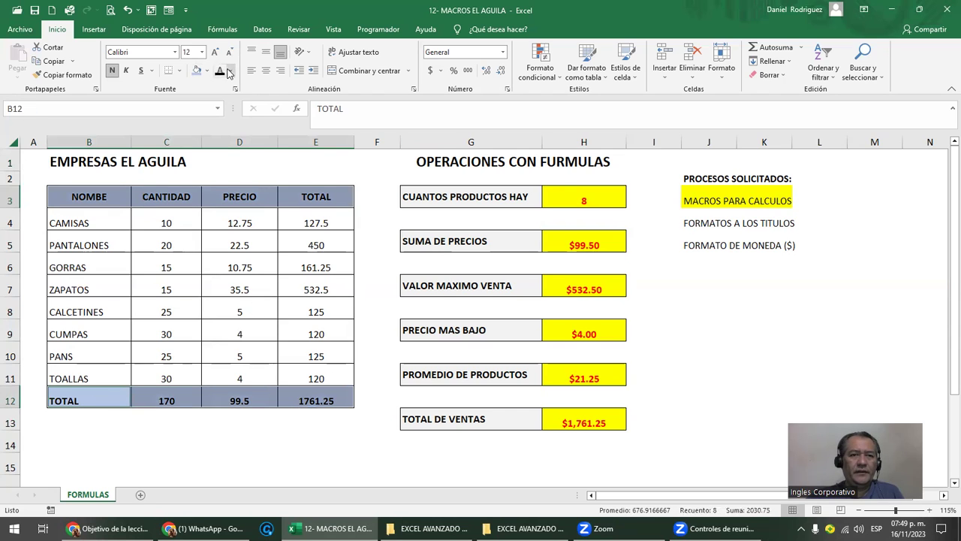
pyautogui.click(231, 70)
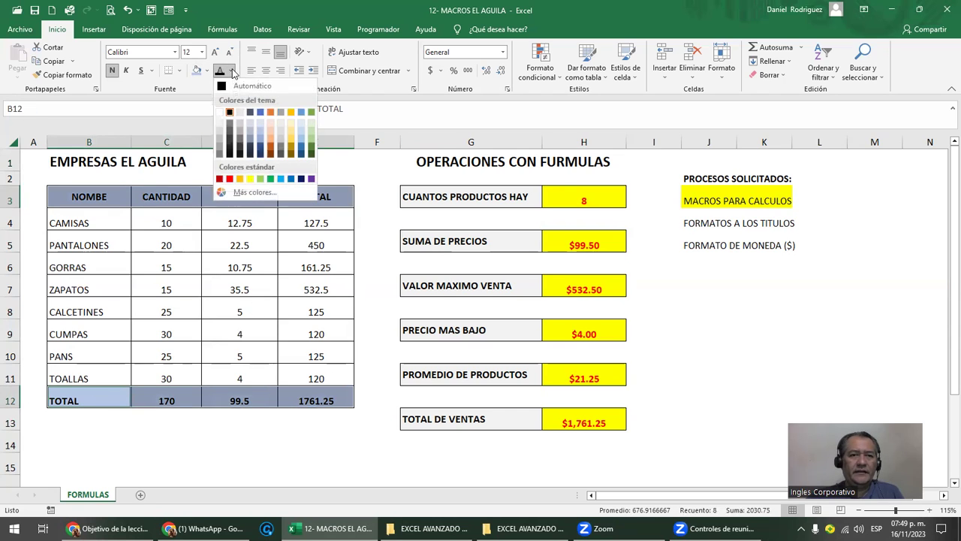
pyautogui.click(229, 178)
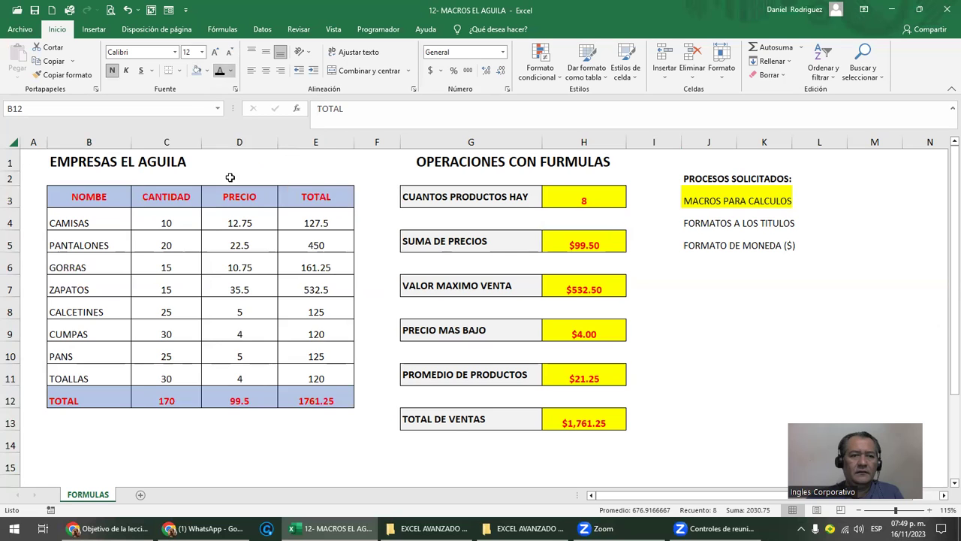
# - Change the fill of the header and TOTAL rows to light gray and remove their bold
pyautogui.click(208, 71)
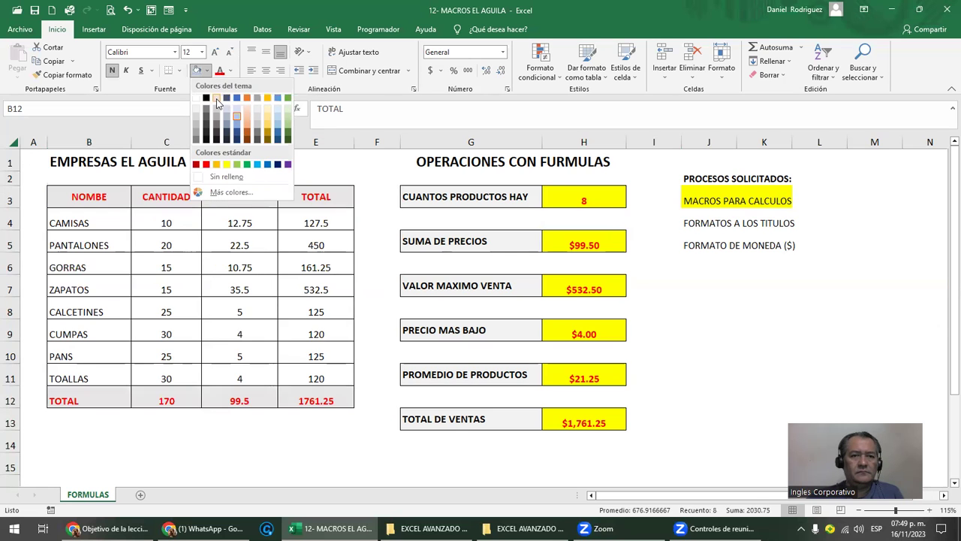
pyautogui.click(217, 107)
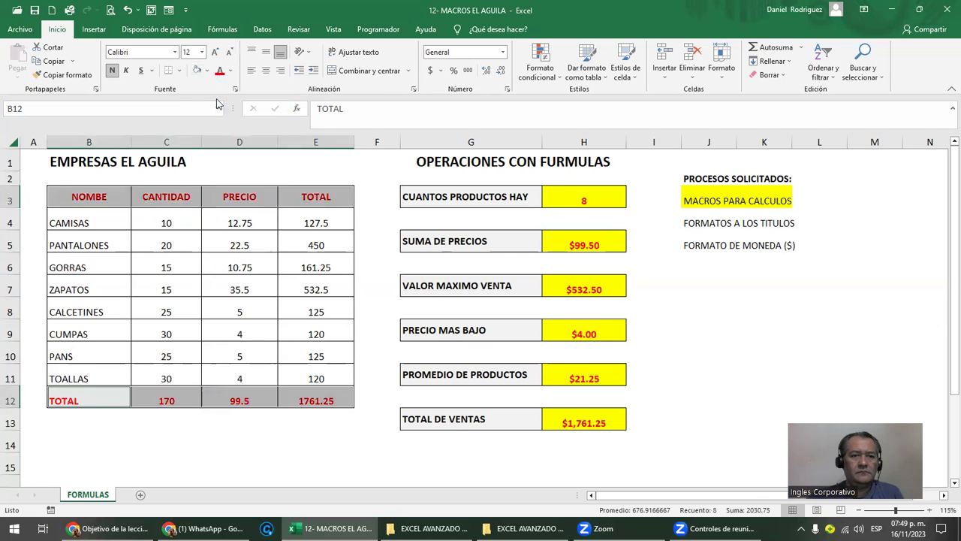
pyautogui.click(112, 70)
pyautogui.click(322, 166)
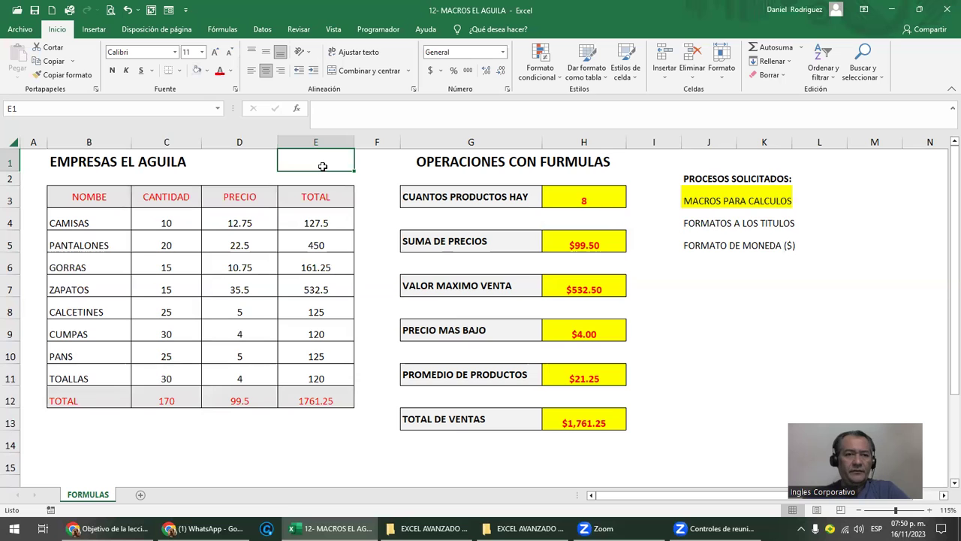
# - Run the FORMATOS macro to reapply the title formats to the header and TOTAL rows
pyautogui.click(379, 30)
pyautogui.click(45, 66)
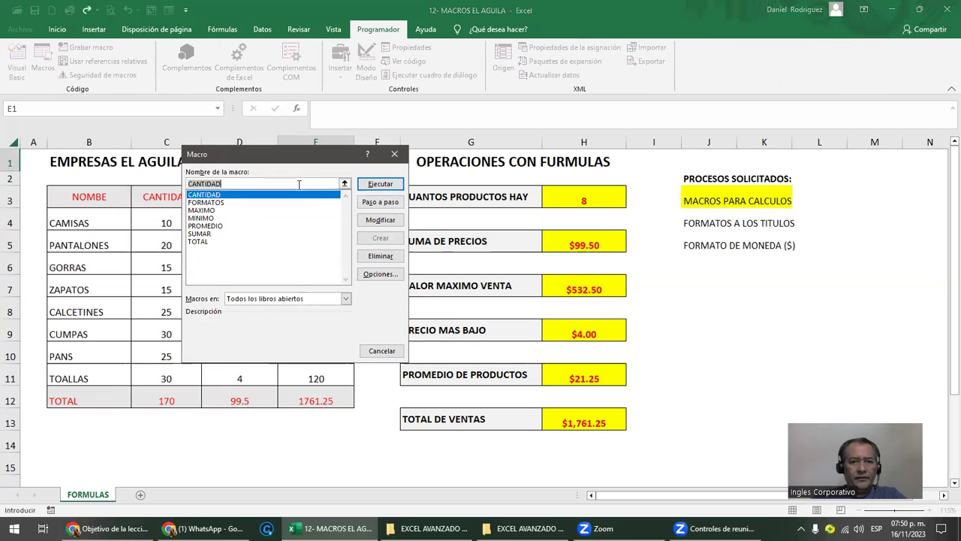
pyautogui.click(209, 203)
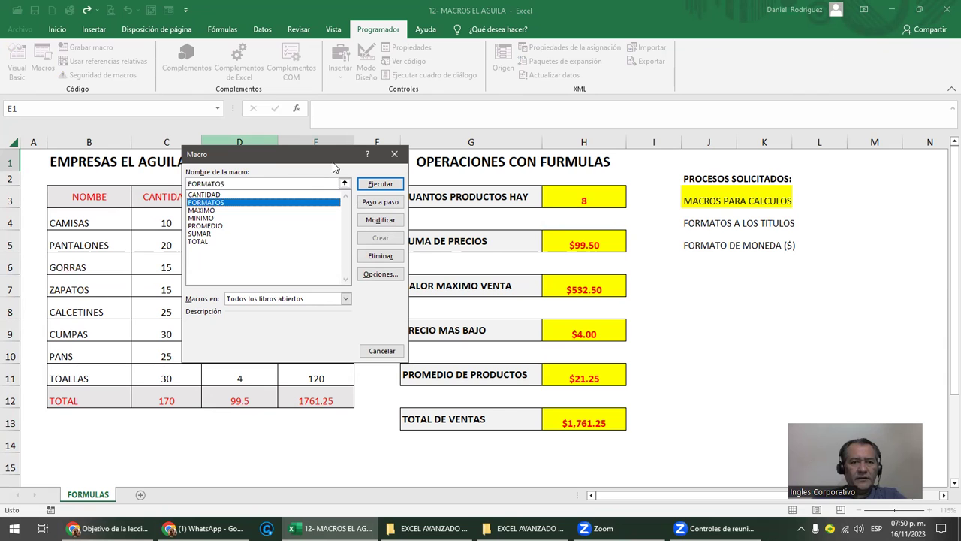
pyautogui.moveTo(342, 160); pyautogui.dragTo(566, 158)
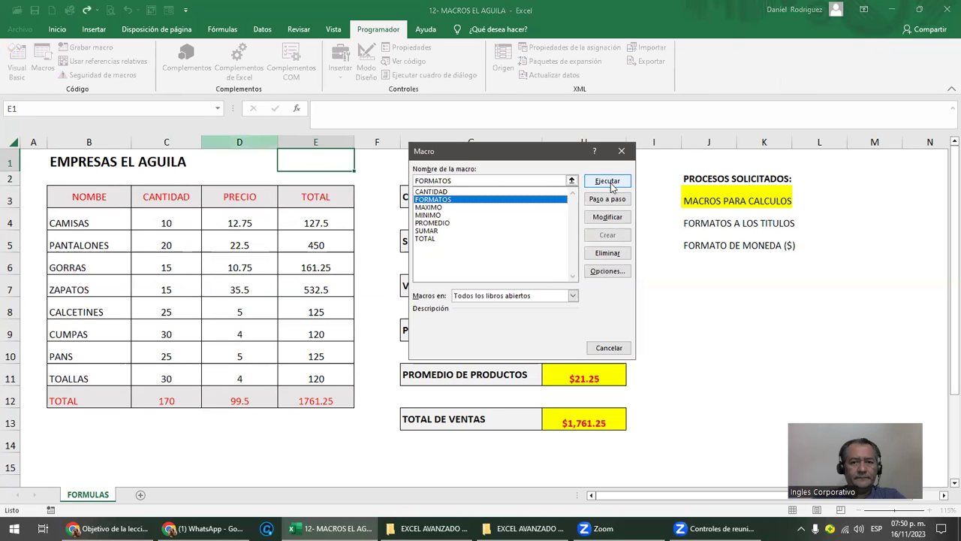
pyautogui.click(608, 183)
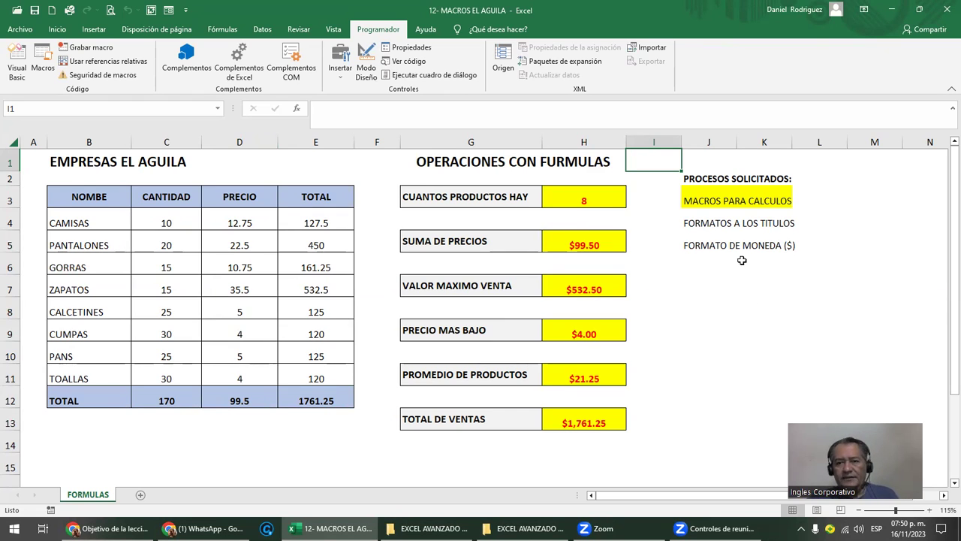
# - Mark FORMATOS A LOS TITULOS as done by copying the yellow format of MACROS PARA CALCULOS (J3:K3) onto J4:K4
pyautogui.moveTo(691, 223); pyautogui.dragTo(786, 219)
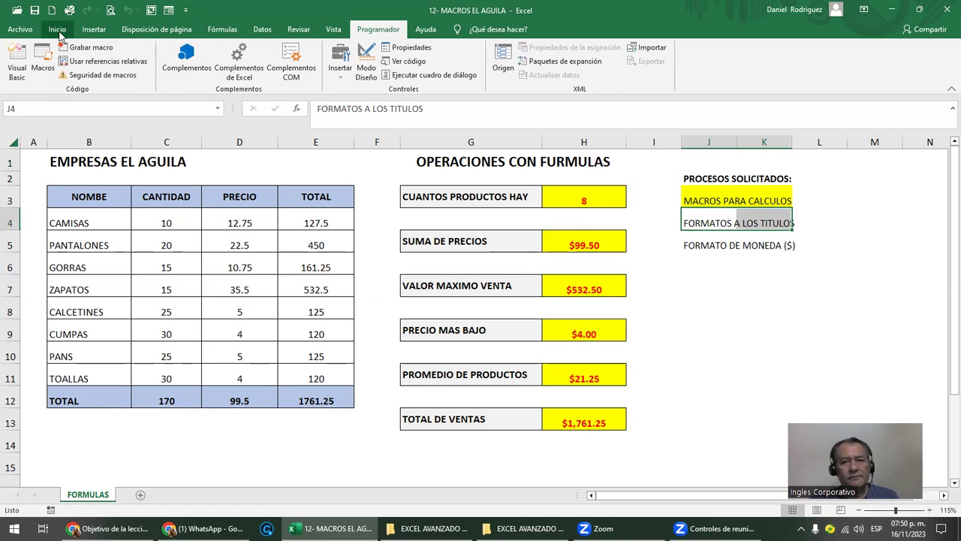
pyautogui.click(710, 198)
pyautogui.moveTo(727, 198); pyautogui.dragTo(742, 197)
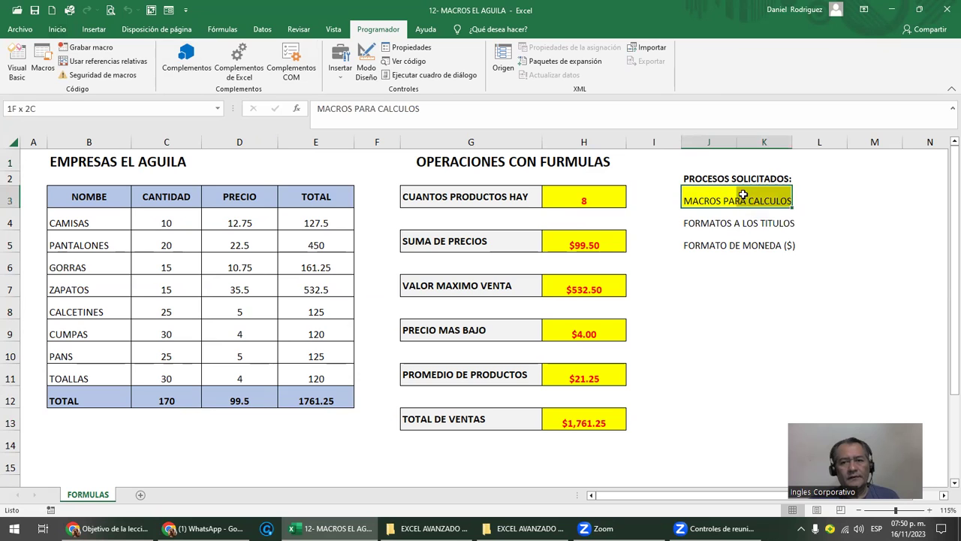
pyautogui.click(54, 31)
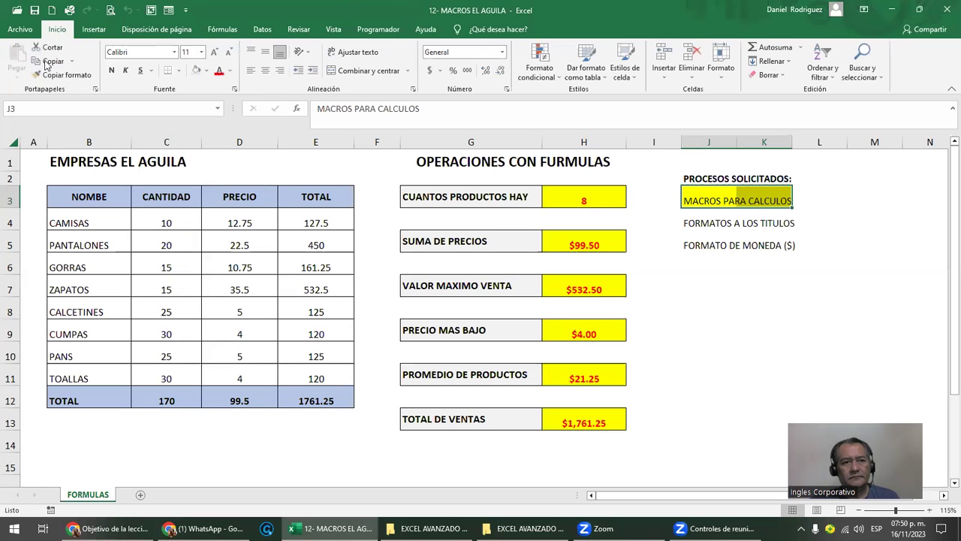
pyautogui.click(54, 74)
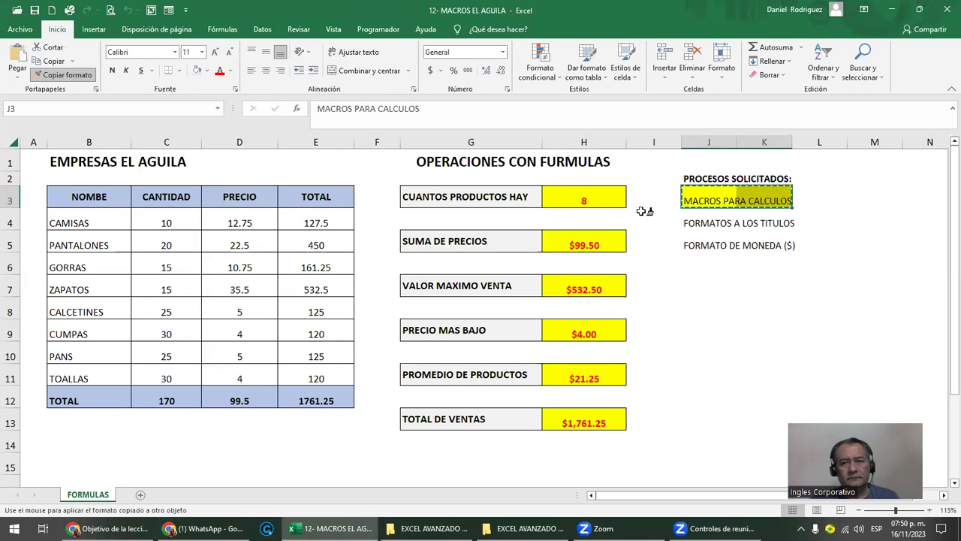
pyautogui.click(698, 219)
pyautogui.click(706, 263)
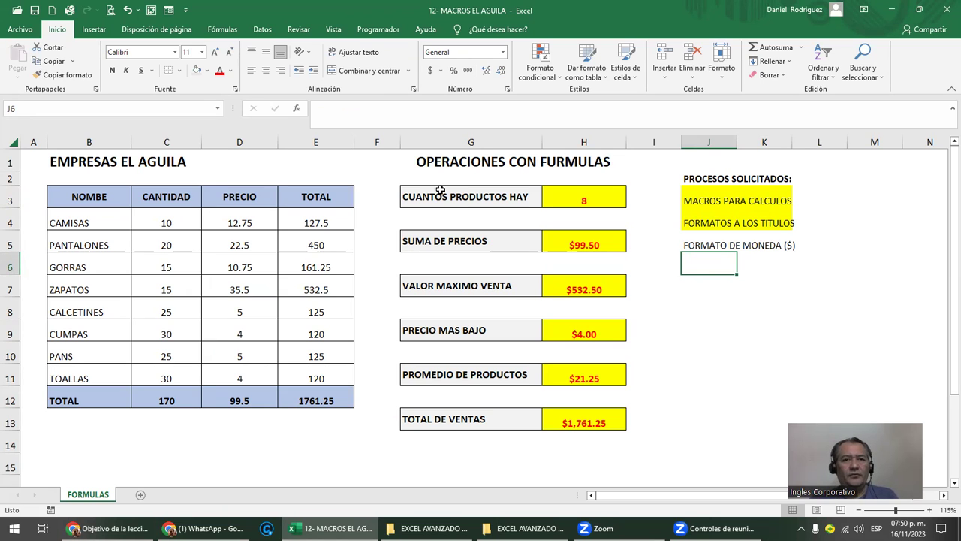
# - Set up a new macro recording named MONEDA
pyautogui.click(379, 28)
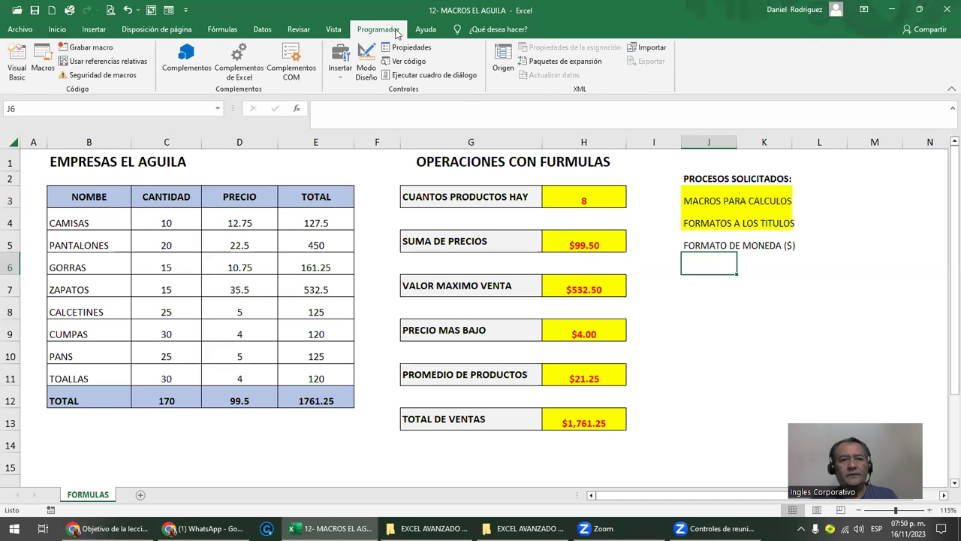
pyautogui.click(43, 60)
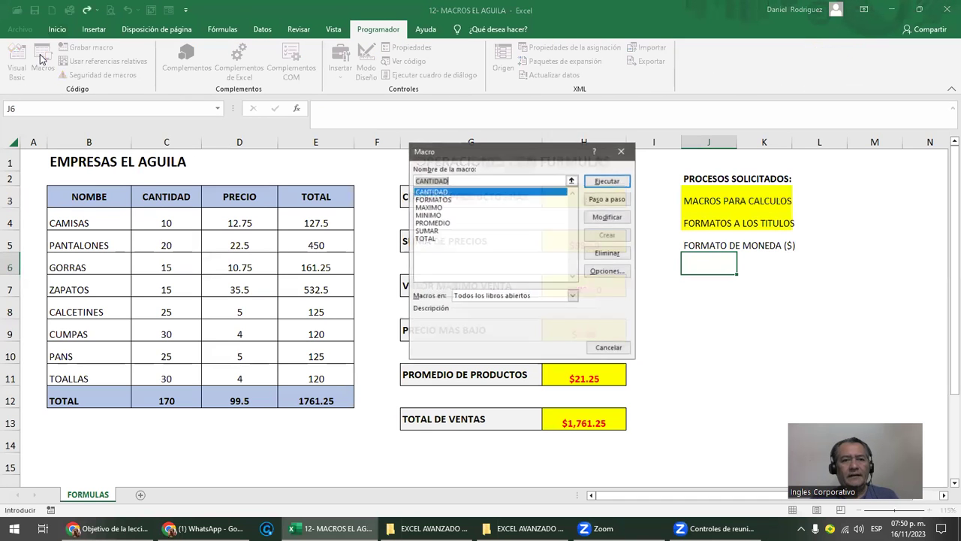
pyautogui.press('Escape')
pyautogui.click(90, 48)
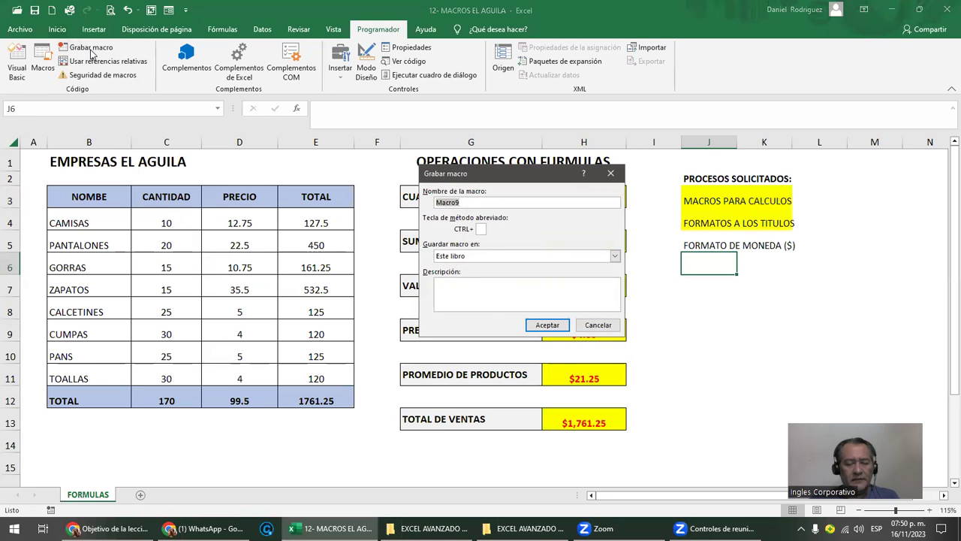
pyautogui.write('MONEDA')
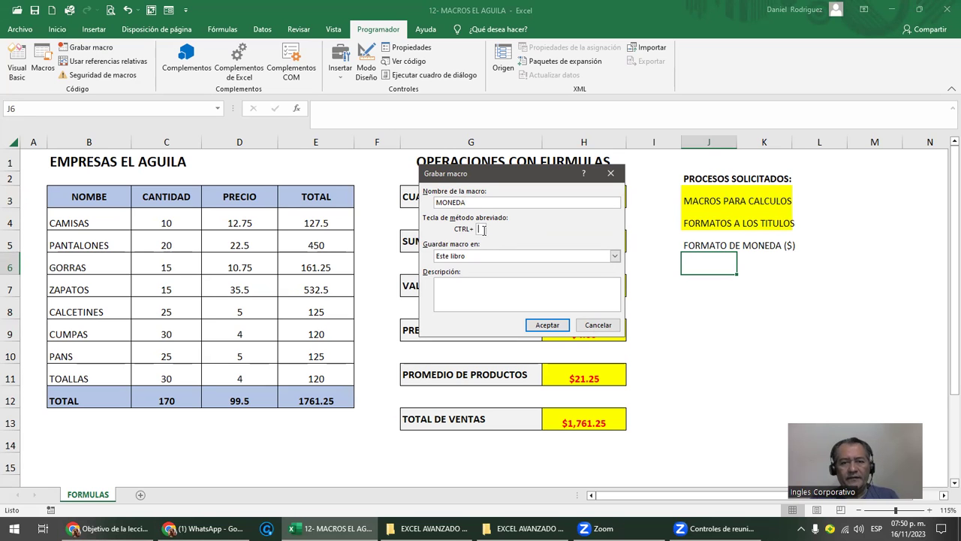
# - Assign the shortcut Ctrl+Mayús+A to the MONEDA macro, stored in this workbook, and start recording
pyautogui.write('M')
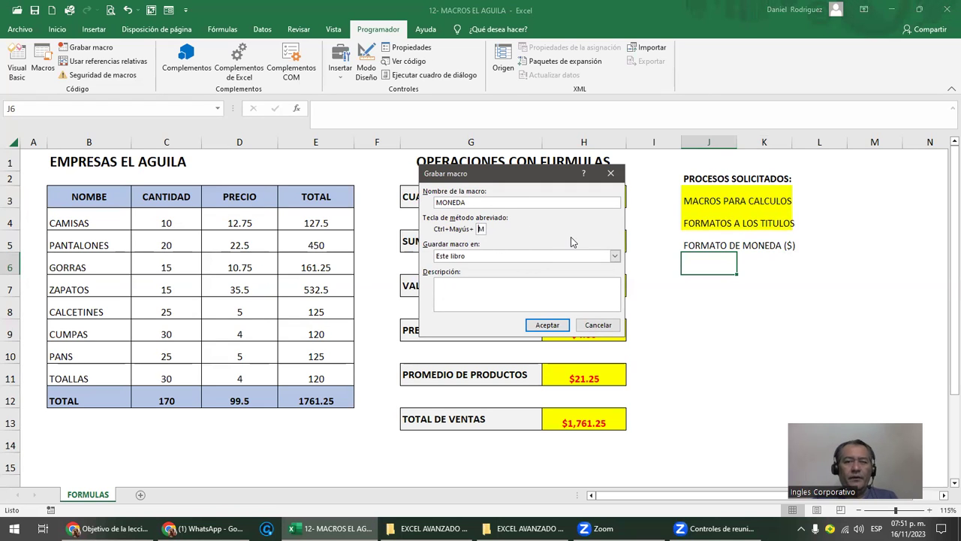
pyautogui.press('BackSpace')
pyautogui.write('C')
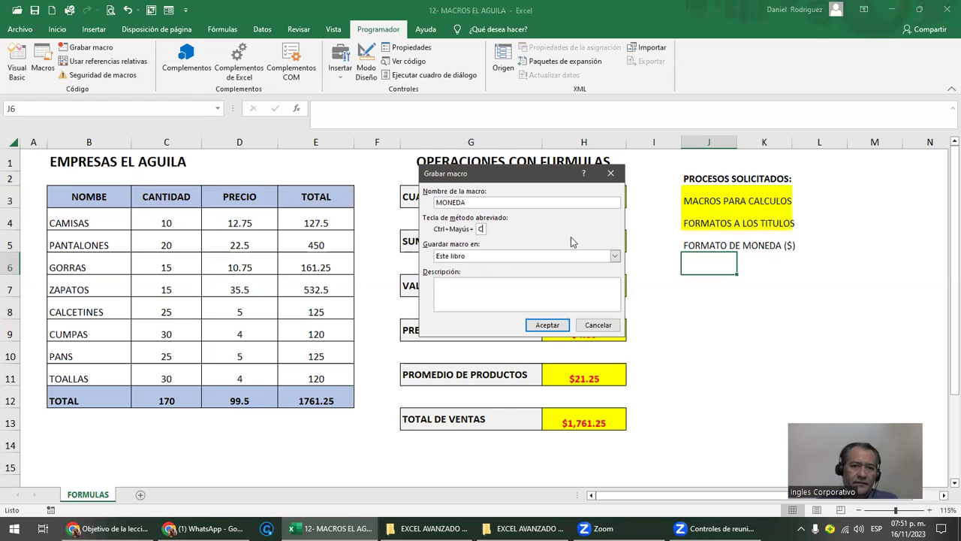
pyautogui.press('BackSpace')
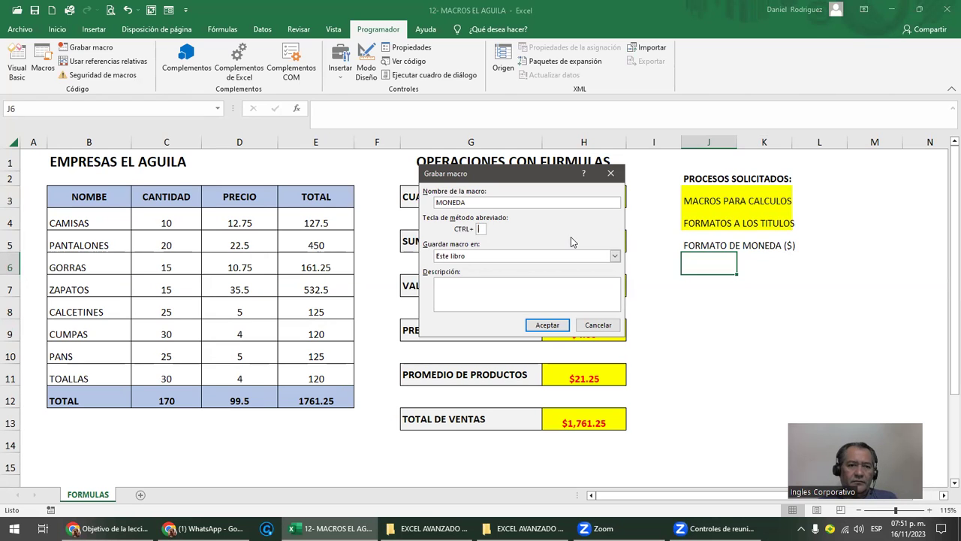
pyautogui.write('T')
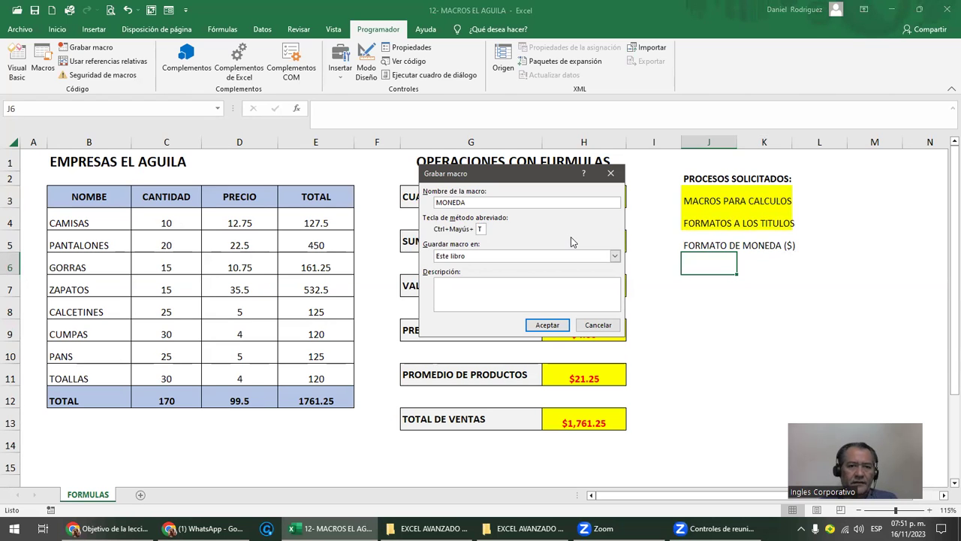
pyautogui.press('BackSpace')
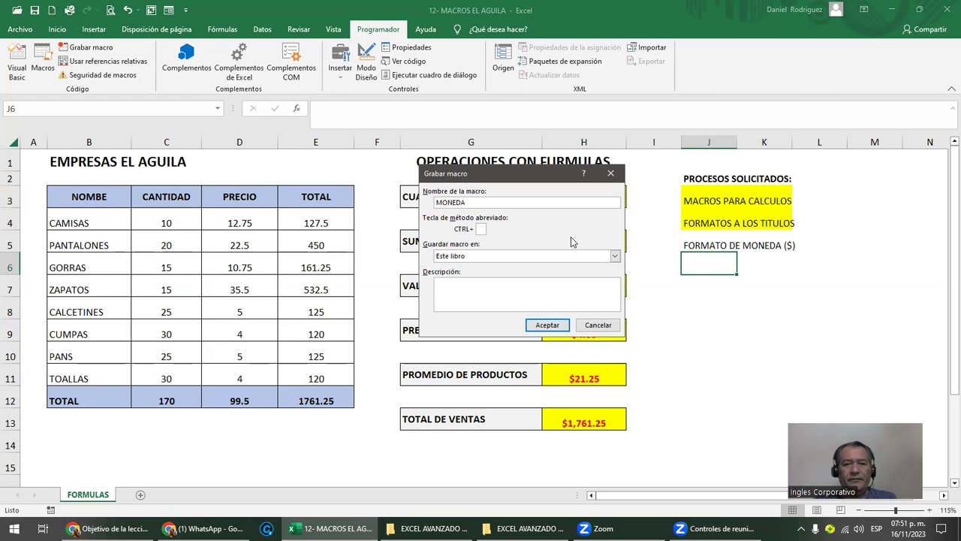
pyautogui.write('M')
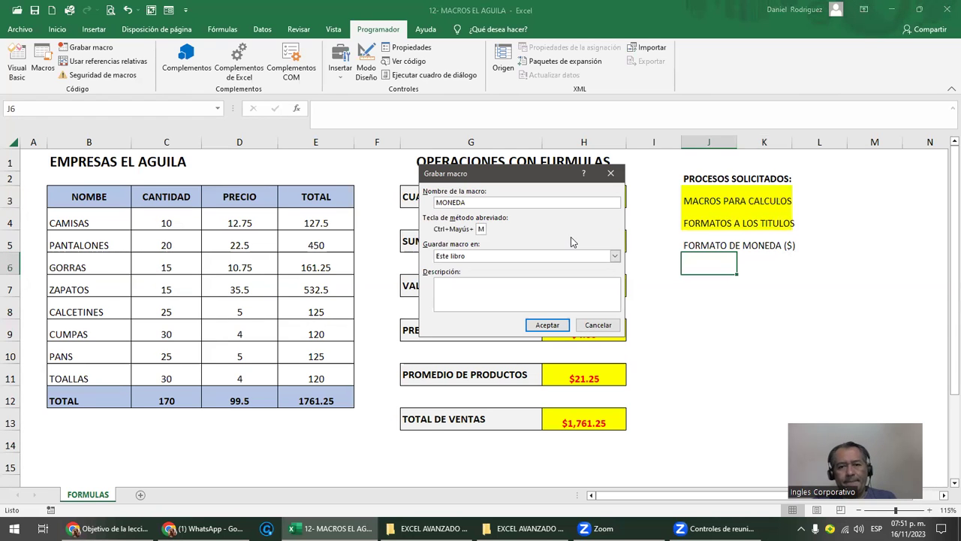
pyautogui.click(537, 331)
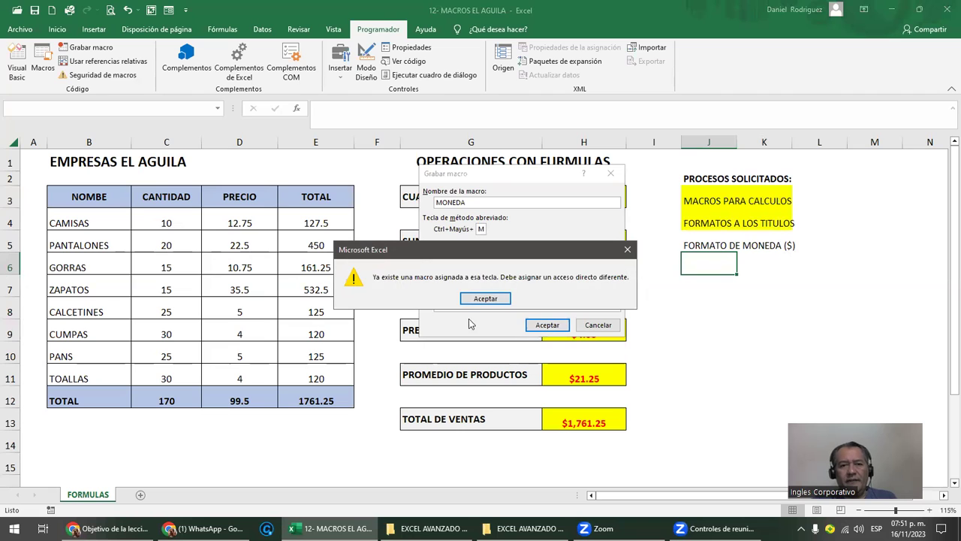
pyautogui.click(481, 298)
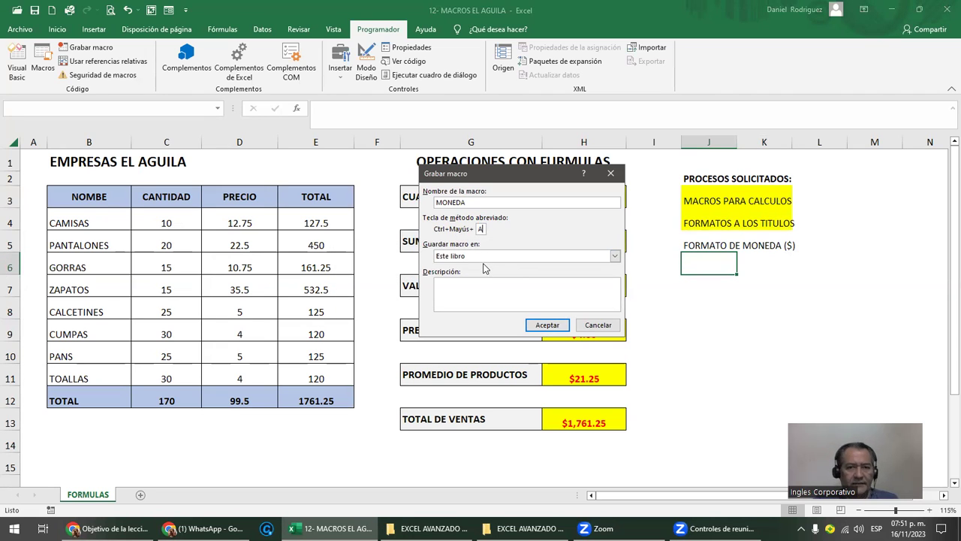
pyautogui.click(542, 325)
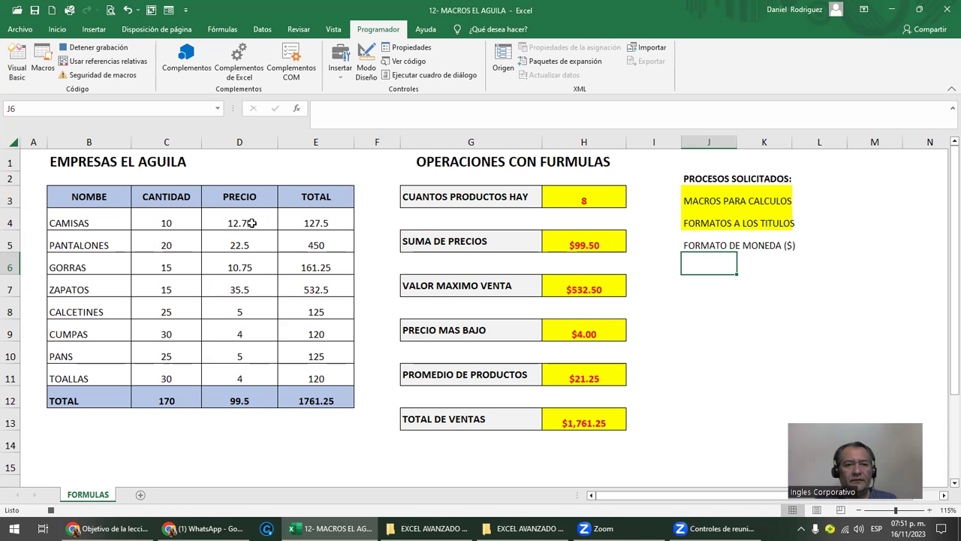
# - Apply the Moneda format to the PRECIO and TOTAL values in D4:E12, and finish the macro recording with cell I1 selected
pyautogui.moveTo(247, 220); pyautogui.dragTo(255, 376)
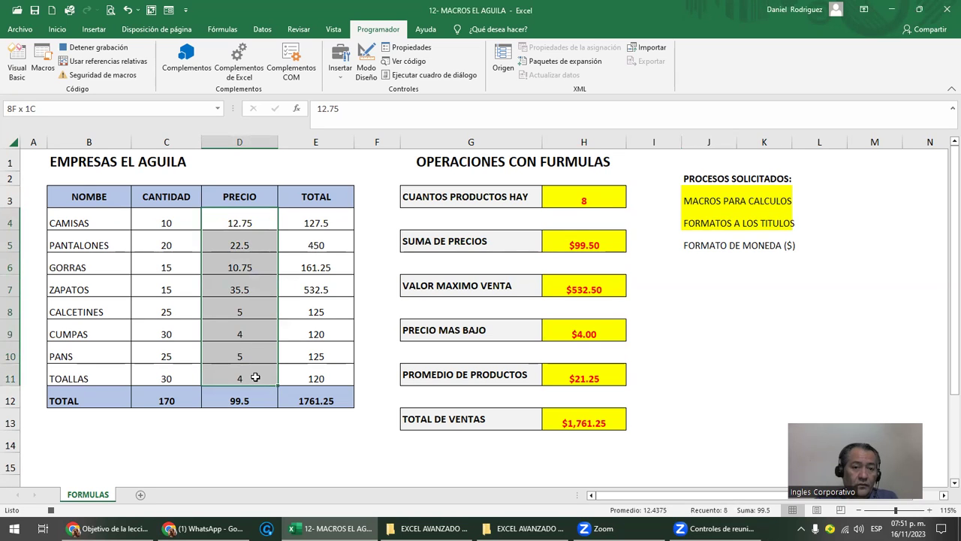
pyautogui.moveTo(256, 376); pyautogui.dragTo(255, 388)
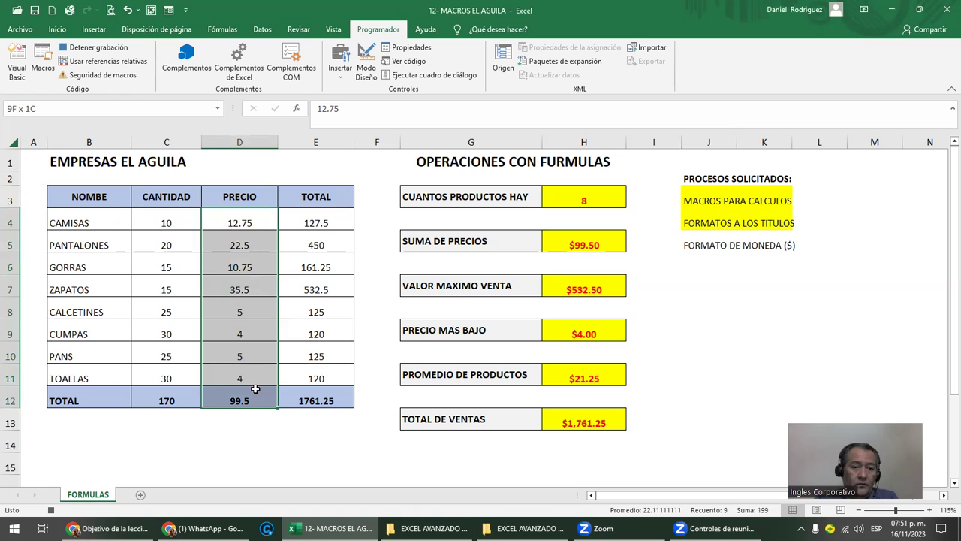
pyautogui.moveTo(256, 391); pyautogui.dragTo(313, 388)
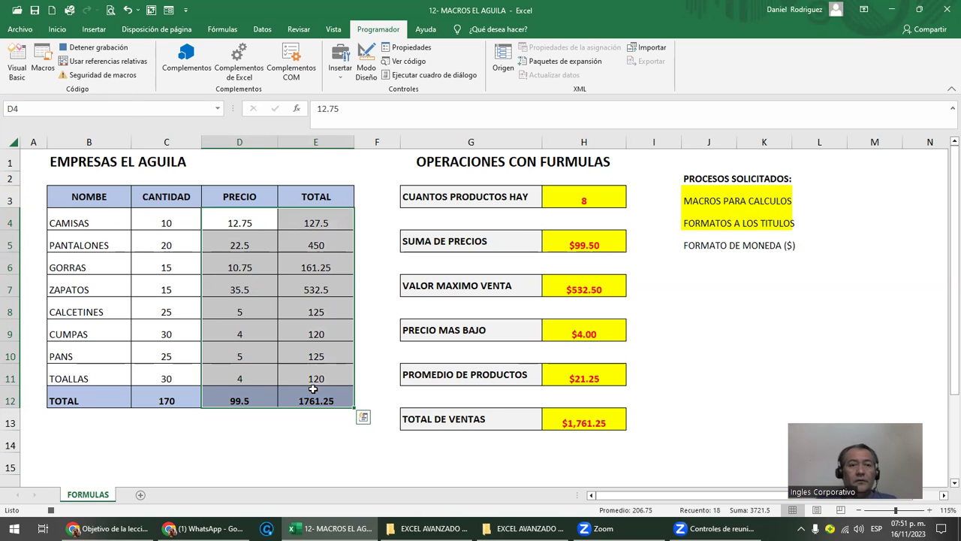
pyautogui.click(57, 29)
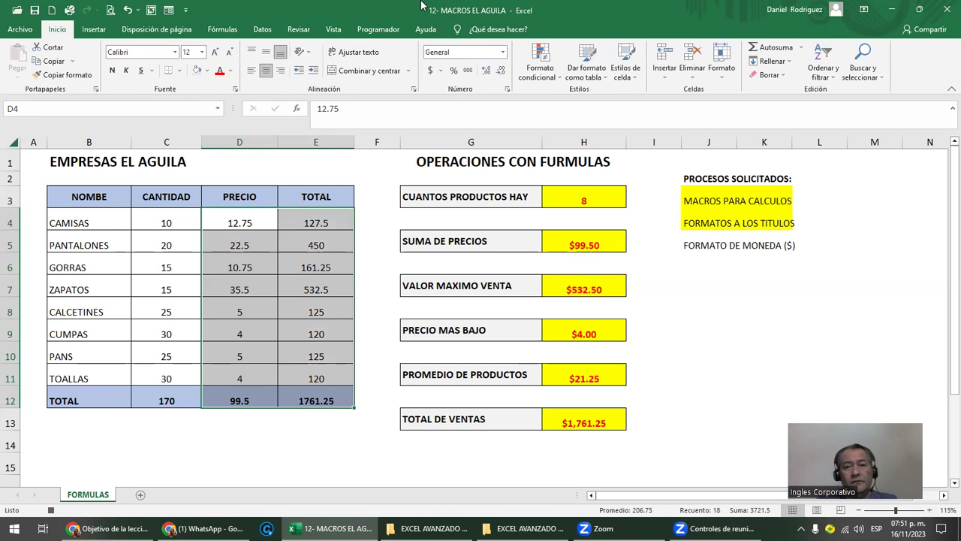
pyautogui.click(503, 54)
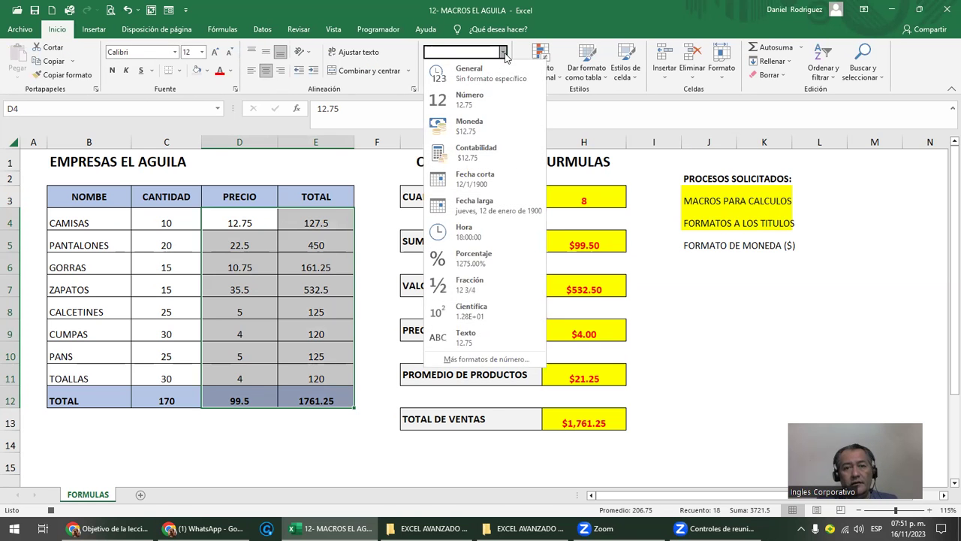
pyautogui.click(462, 131)
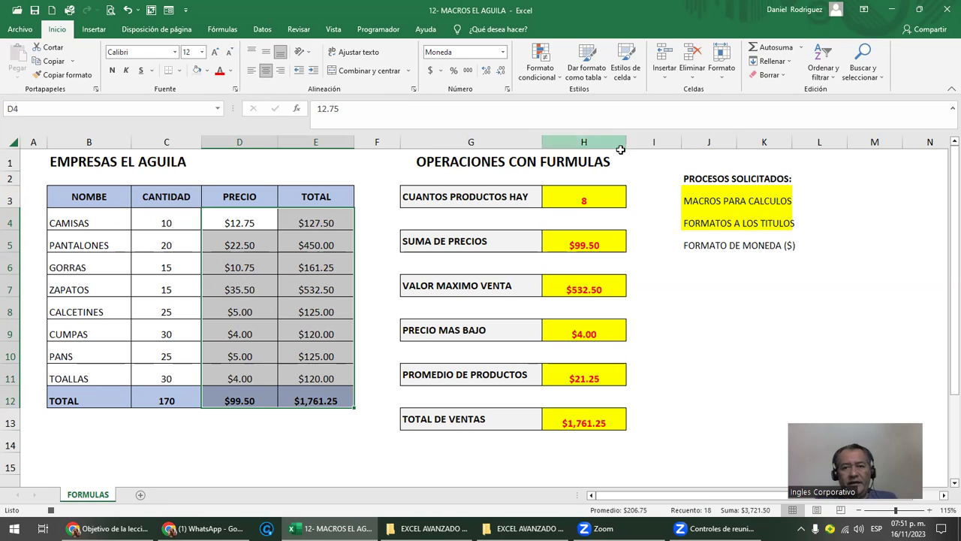
pyautogui.click(645, 161)
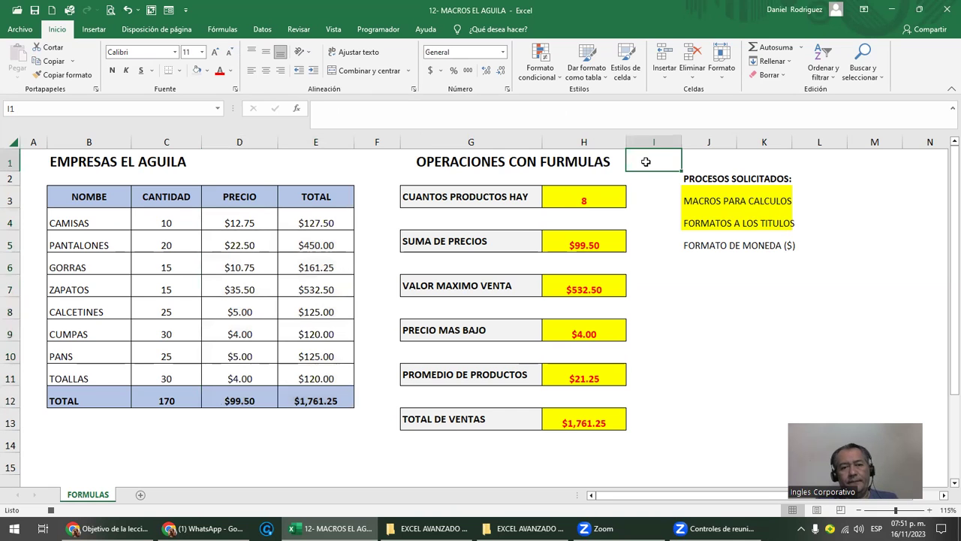
pyautogui.click(50, 511)
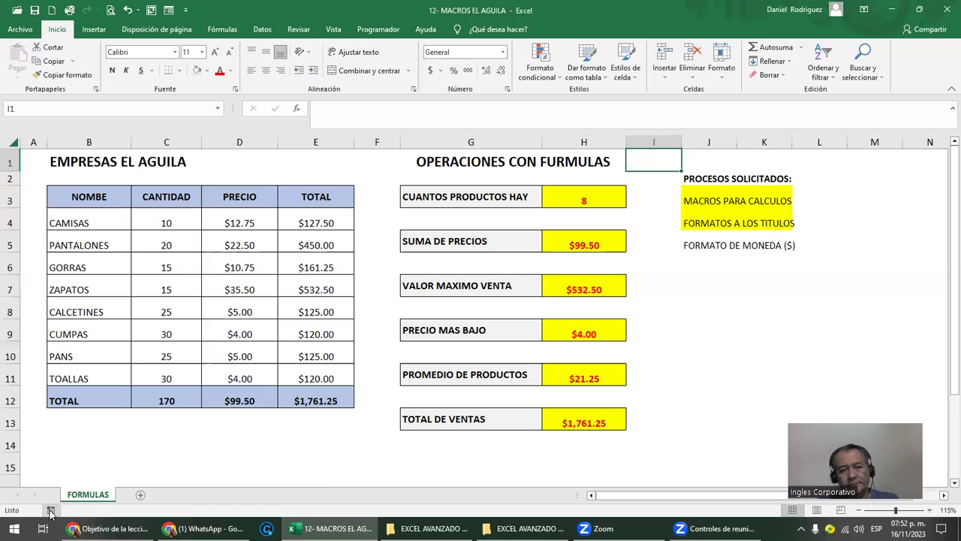
# - Return the PRECIO and TOTAL values in D4:E12 to the General number format and select cell E1
pyautogui.moveTo(249, 217); pyautogui.dragTo(332, 399)
pyautogui.click(503, 52)
pyautogui.press('Escape')
pyautogui.hotkey('ctrl', 'z')
pyautogui.click(333, 158)
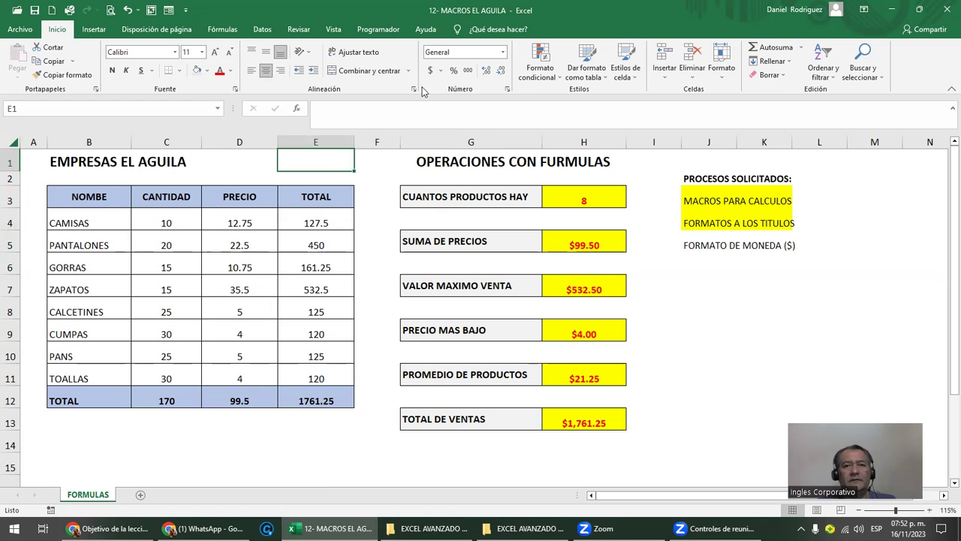
# - Run the MONEDA macro to reapply the currency format to the PRECIO and TOTAL values
pyautogui.click(378, 29)
pyautogui.click(45, 54)
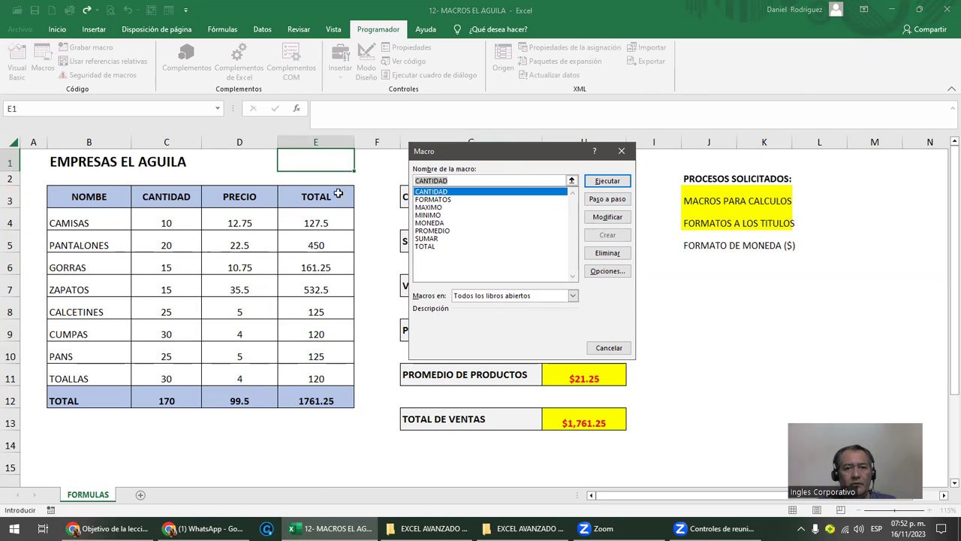
pyautogui.click(430, 223)
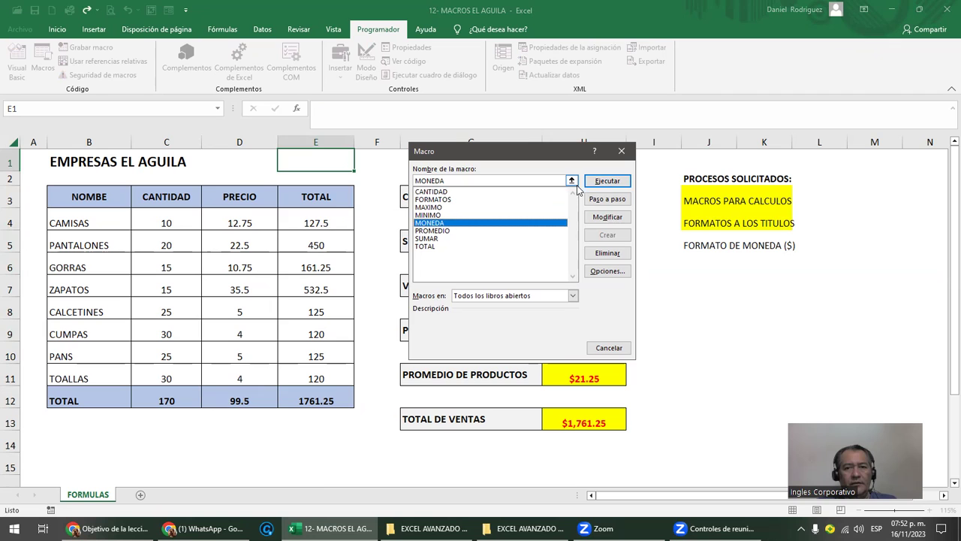
pyautogui.click(608, 182)
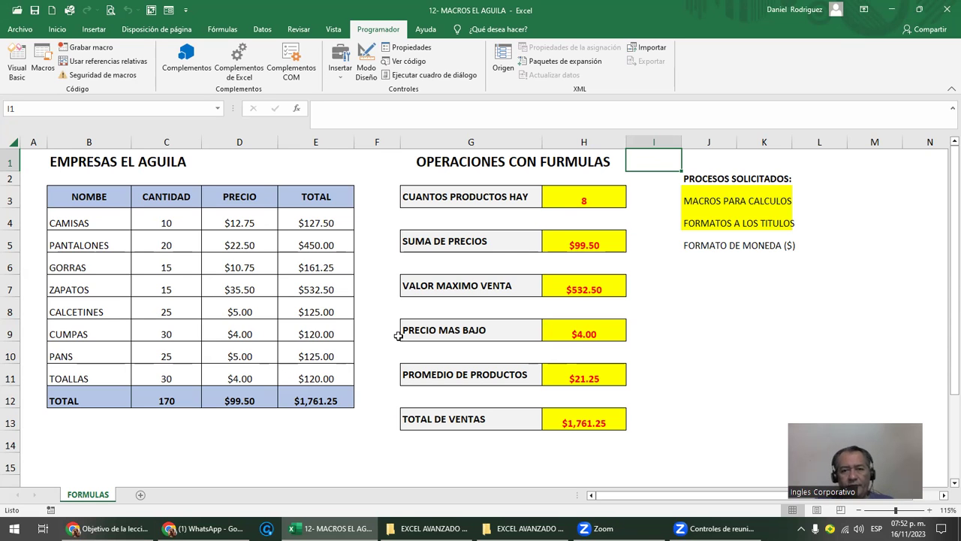
pyautogui.moveTo(583, 188); pyautogui.dragTo(620, 427)
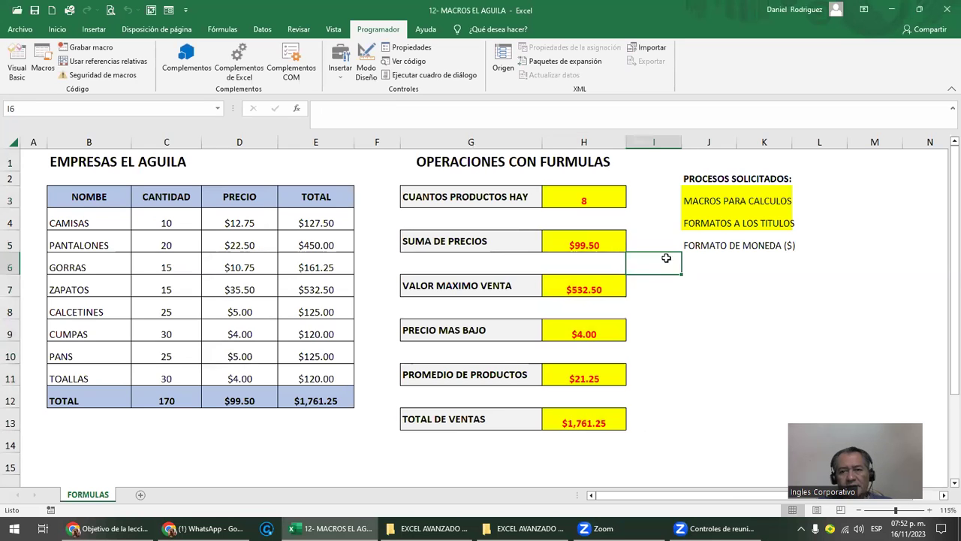
pyautogui.click(736, 223)
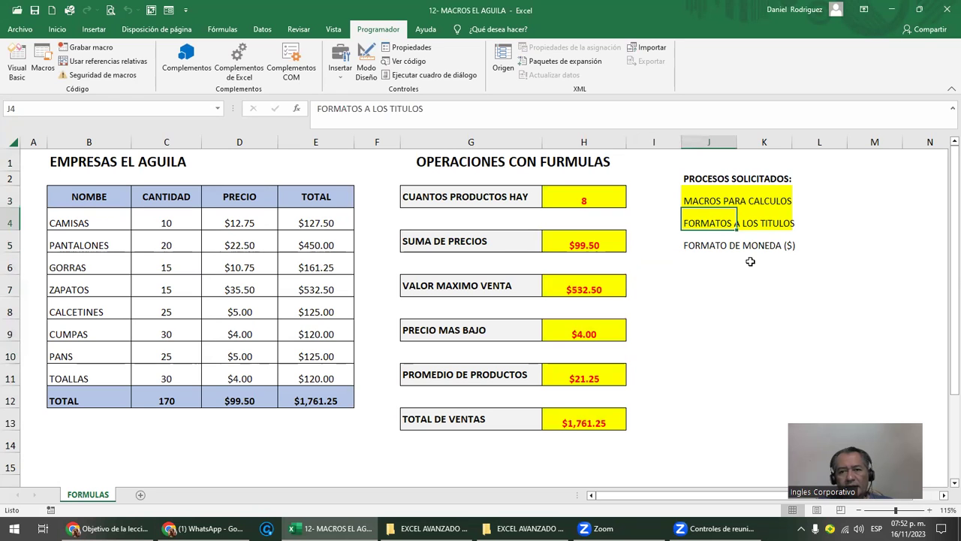
pyautogui.click(730, 248)
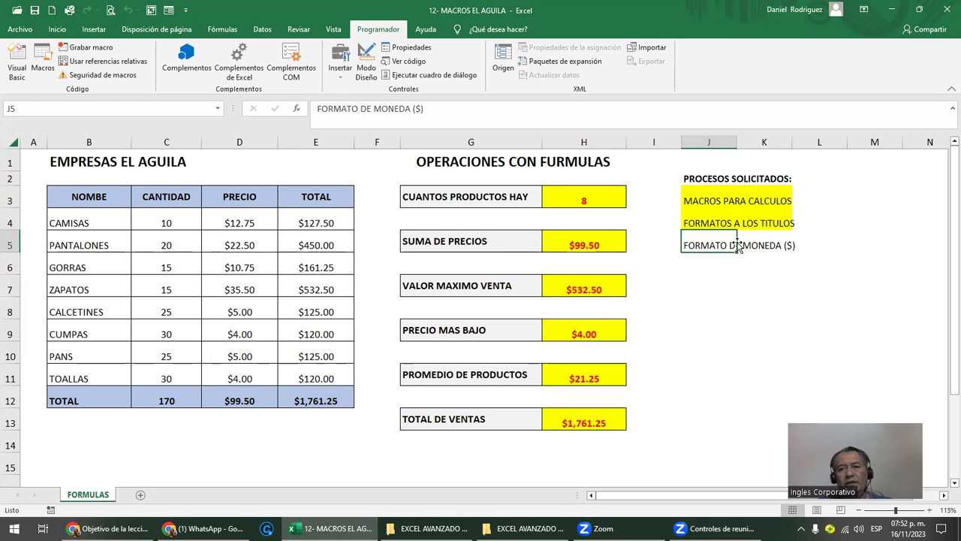
# - Copy the yellow format of FORMATOS A LOS TITULOS in J4 onto the FORMATO DE MONEDA ($) cell J5
pyautogui.click(698, 219)
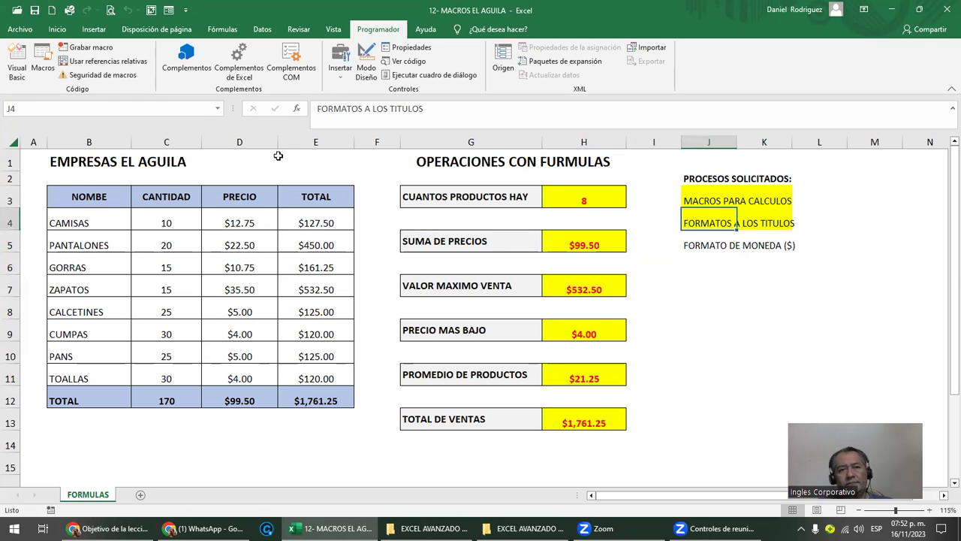
pyautogui.click(58, 30)
pyautogui.click(65, 74)
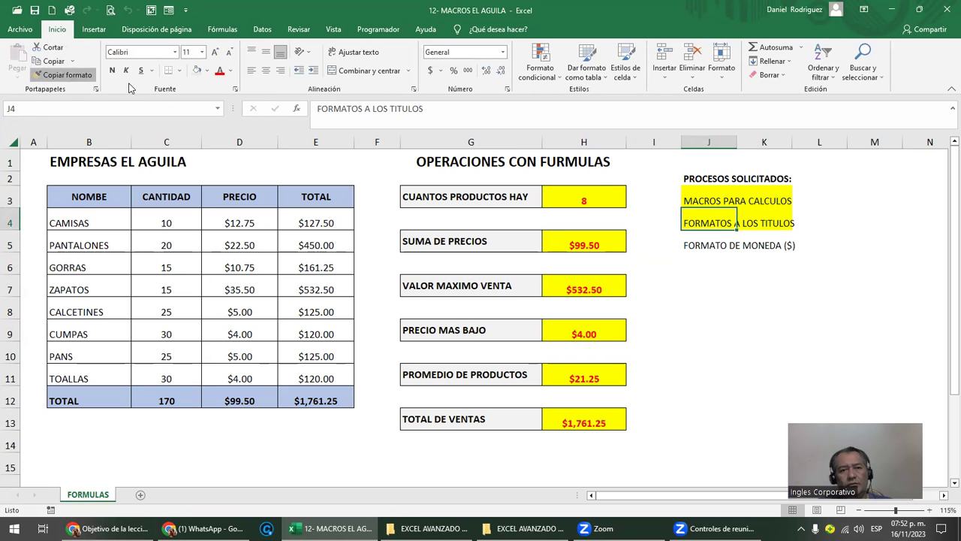
pyautogui.click(695, 243)
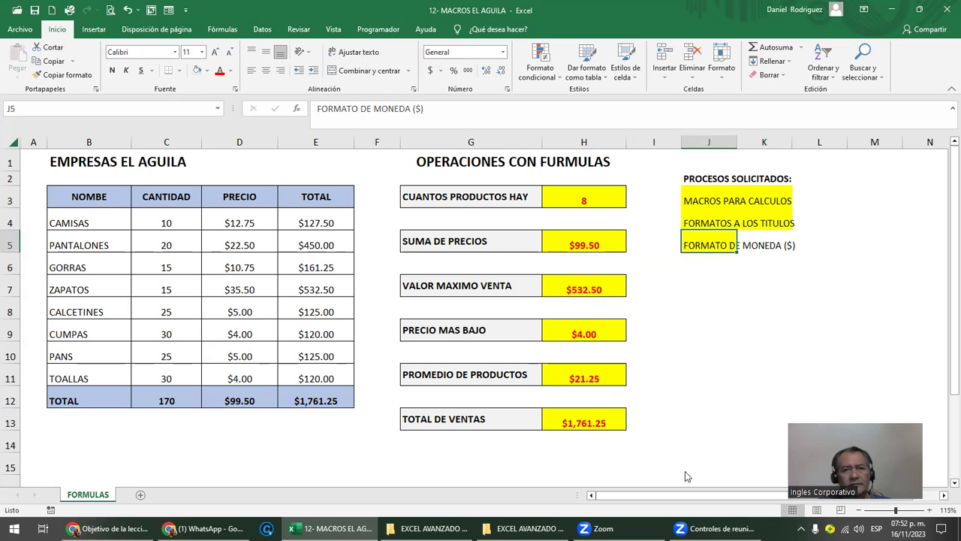
# - Review the list of recorded macros, close it, and save the workbook with cell J10 selected
pyautogui.click(378, 29)
pyautogui.click(43, 63)
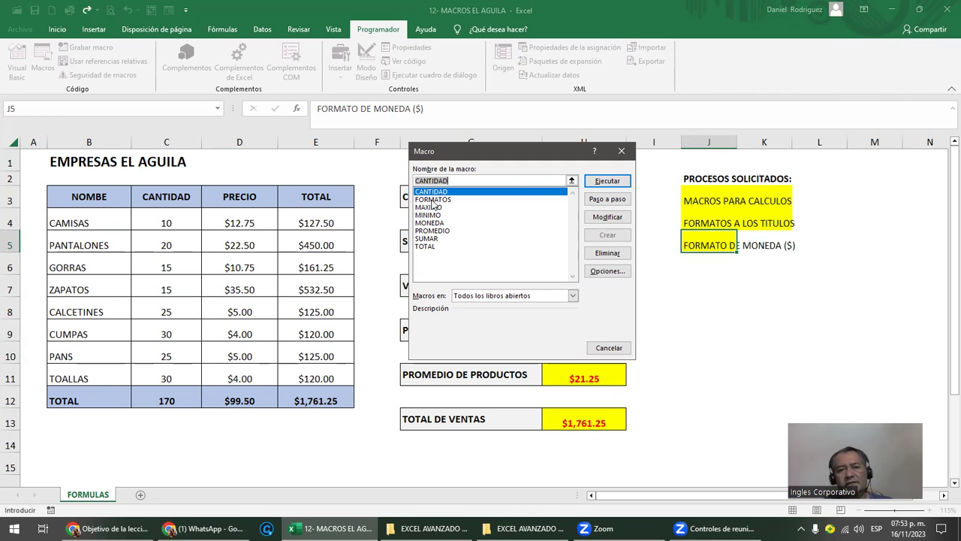
pyautogui.click(621, 151)
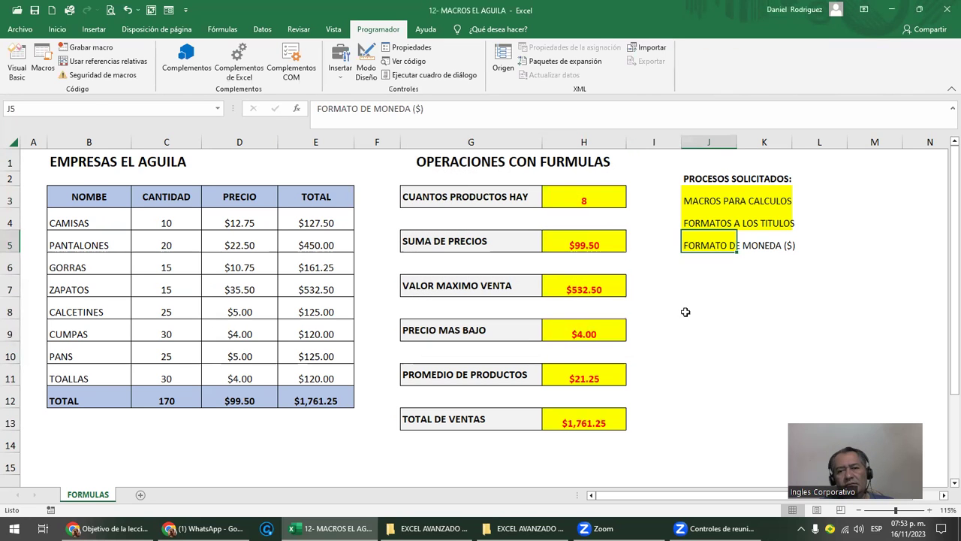
pyautogui.click(717, 348)
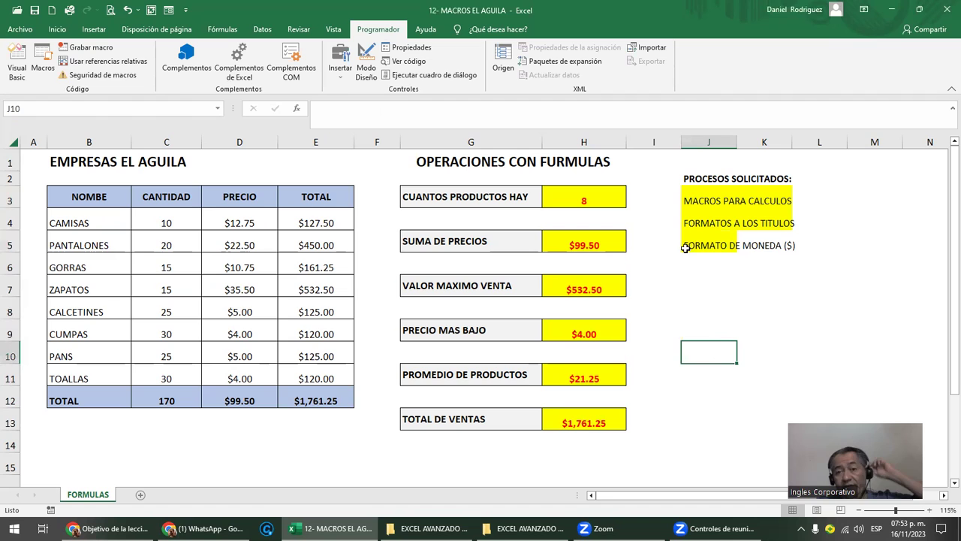
pyautogui.click(35, 11)
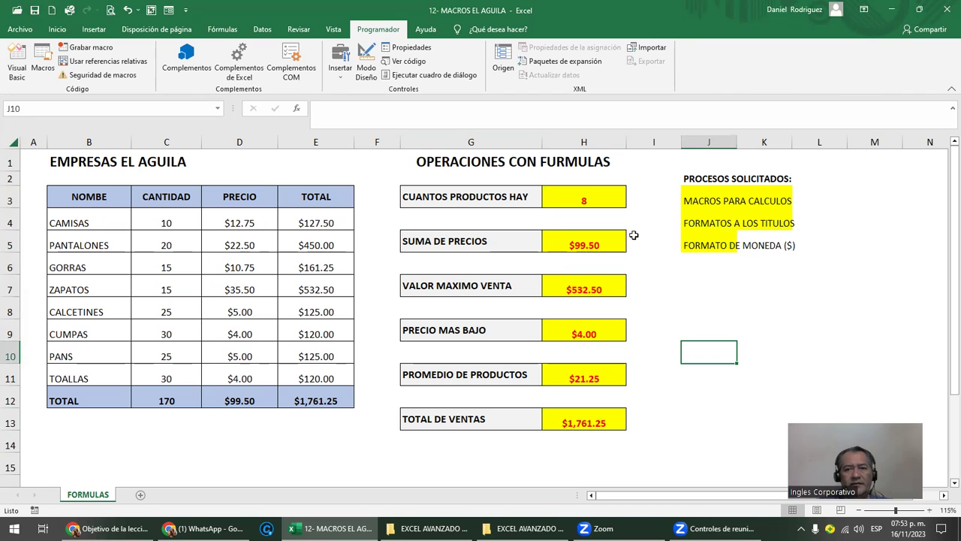
# - Copy the yellow format of J4 across J5:K5 so the whole FORMATO DE MONEDA ($) entry is highlighted
pyautogui.click(717, 225)
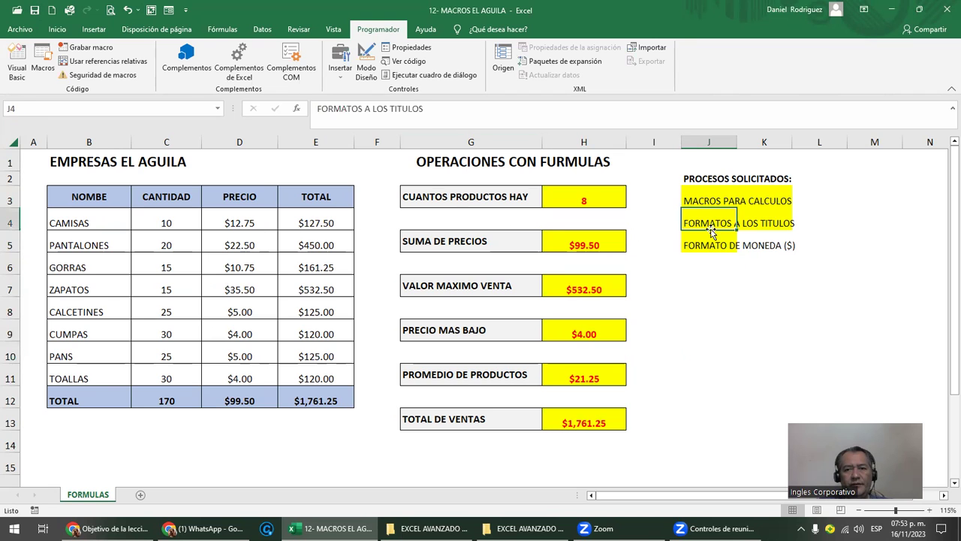
pyautogui.click(58, 30)
pyautogui.click(65, 74)
pyautogui.moveTo(697, 244); pyautogui.dragTo(781, 244)
pyautogui.click(760, 318)
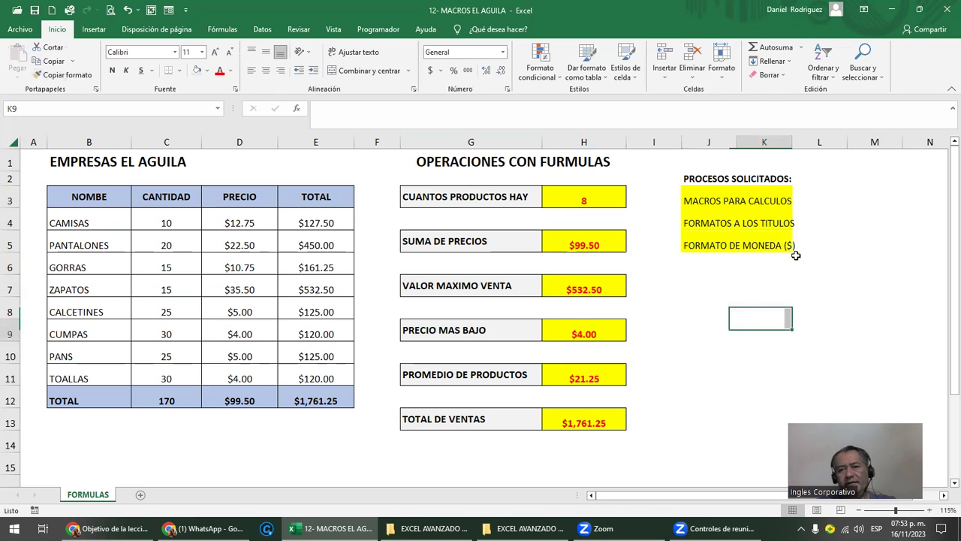
# - Widen column J to fit the PROCESOS SOLICITADOS list with some extra room, and delete the partly yellow column K
pyautogui.doubleClick(736, 143)
pyautogui.click(773, 192)
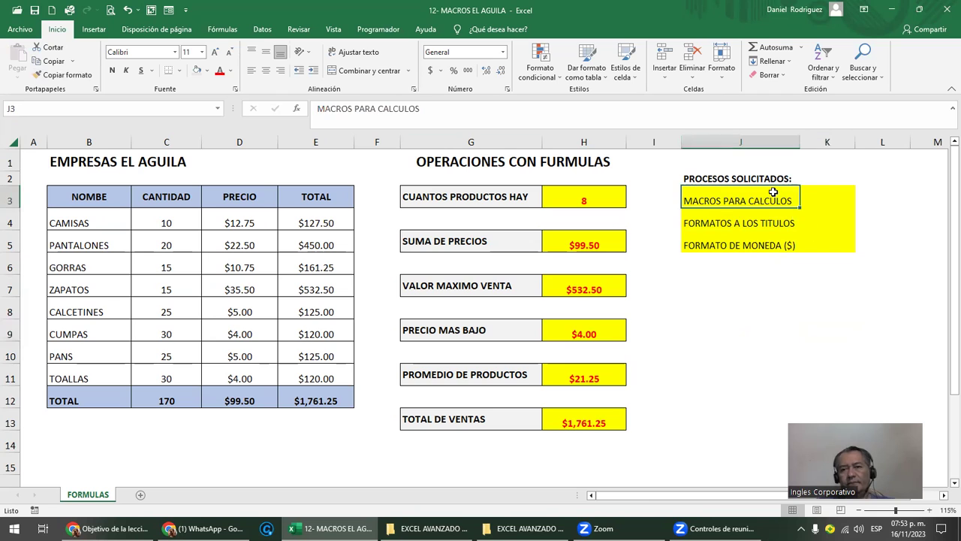
pyautogui.click(828, 142)
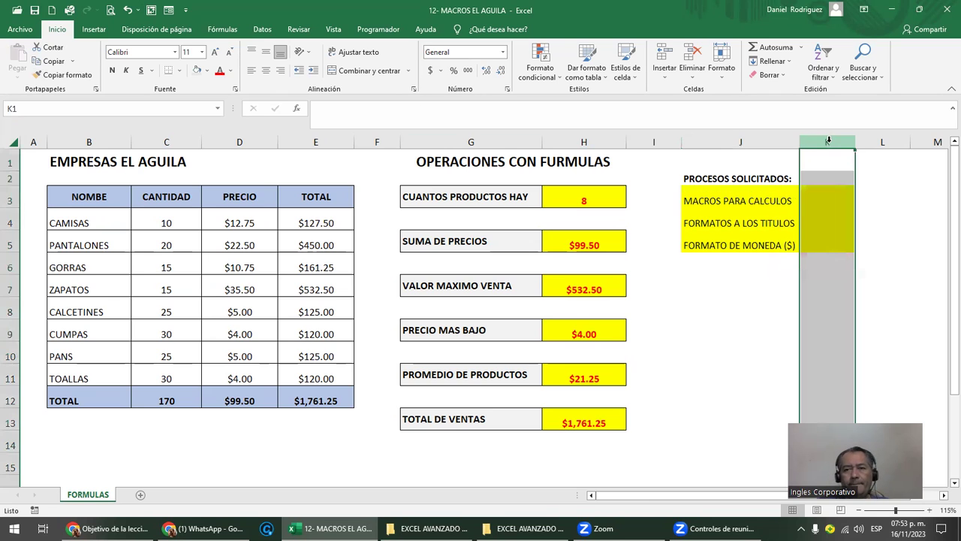
pyautogui.rightClick(827, 141)
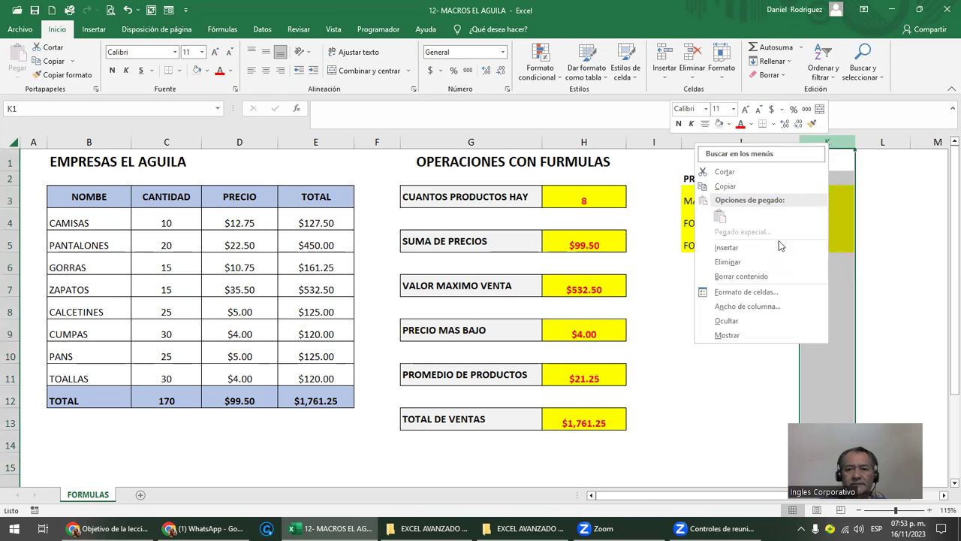
pyautogui.click(761, 262)
pyautogui.moveTo(799, 141); pyautogui.dragTo(811, 142)
pyautogui.click(741, 294)
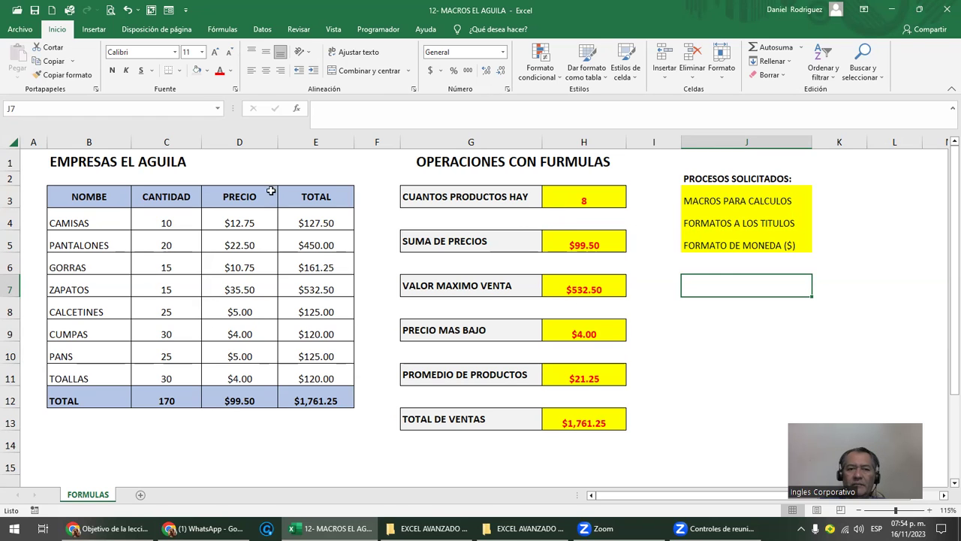
# - Open the VBA code of the TOTAL macro for editing
pyautogui.click(378, 29)
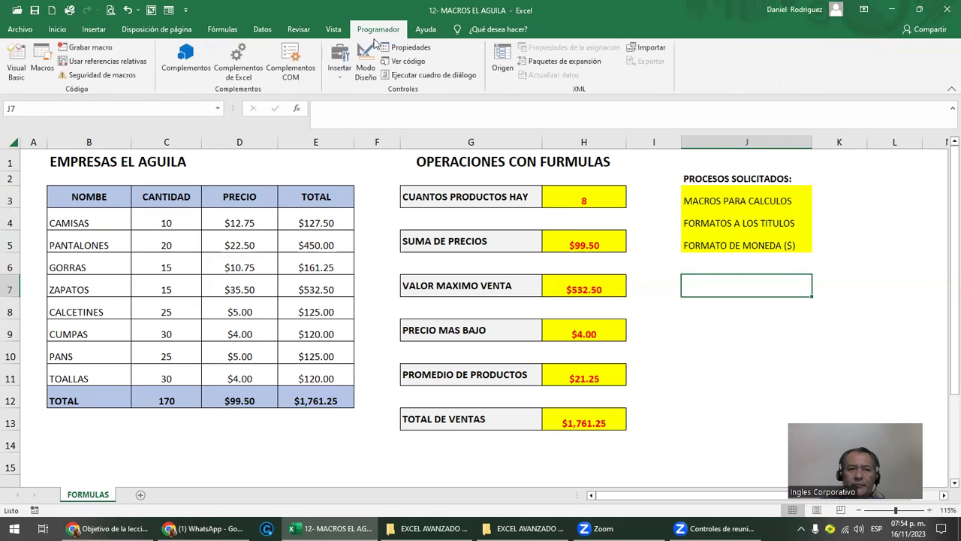
pyautogui.click(42, 68)
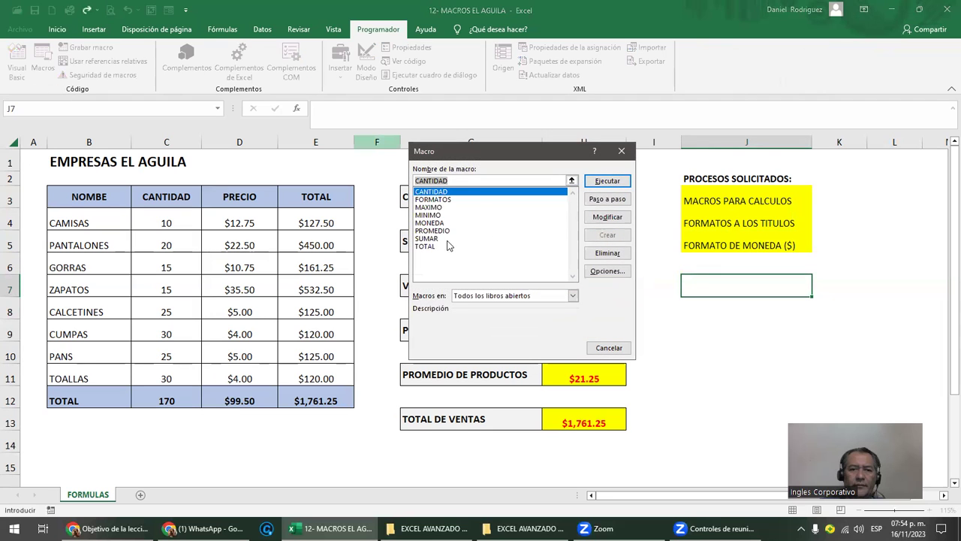
pyautogui.click(432, 246)
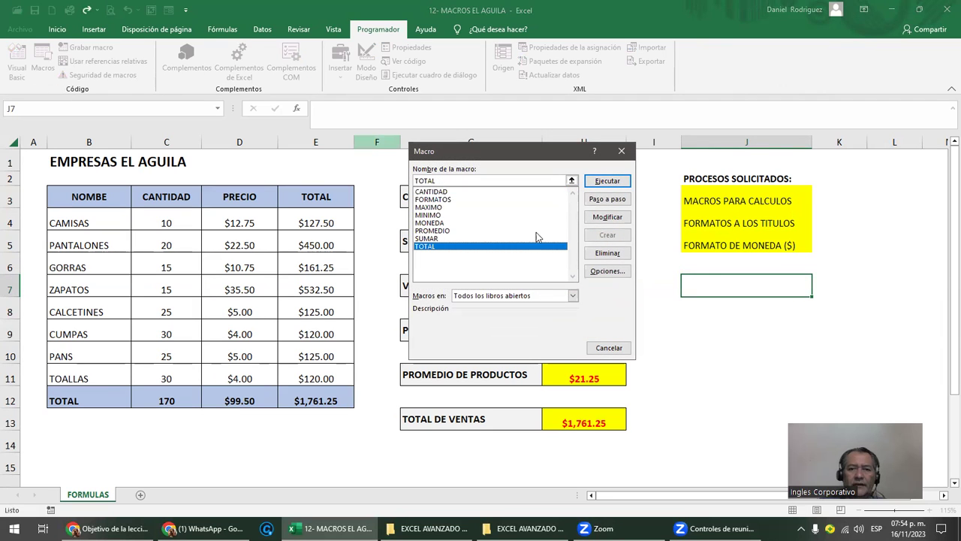
pyautogui.click(608, 217)
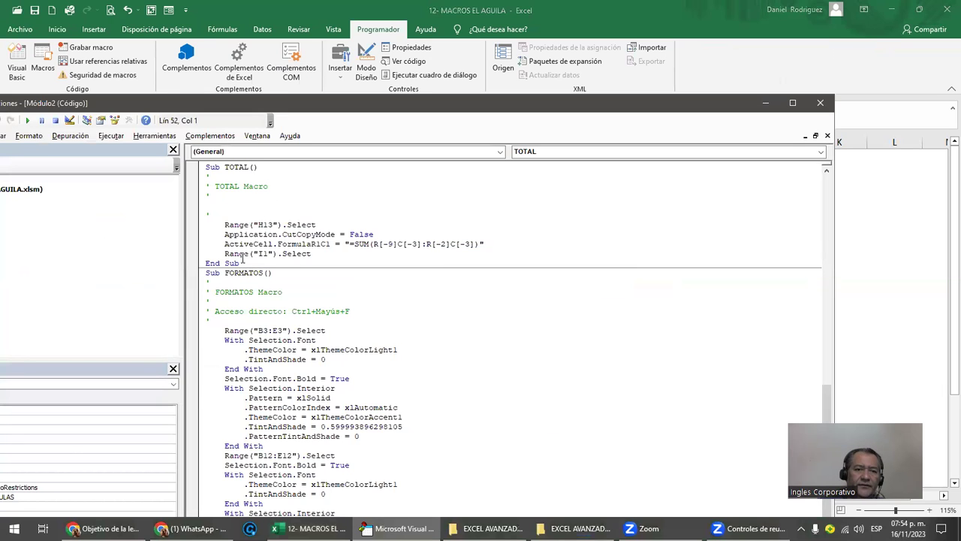
# - Examine the cell selection and SUM formula lines in the TOTAL macro's code, and close the code editor
pyautogui.moveTo(226, 256); pyautogui.dragTo(314, 255)
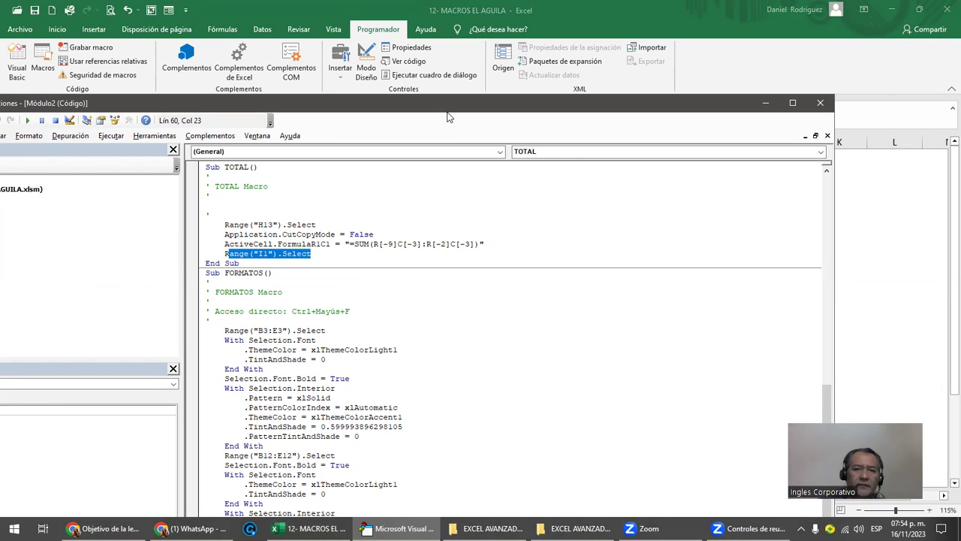
pyautogui.moveTo(448, 118); pyautogui.dragTo(529, 345)
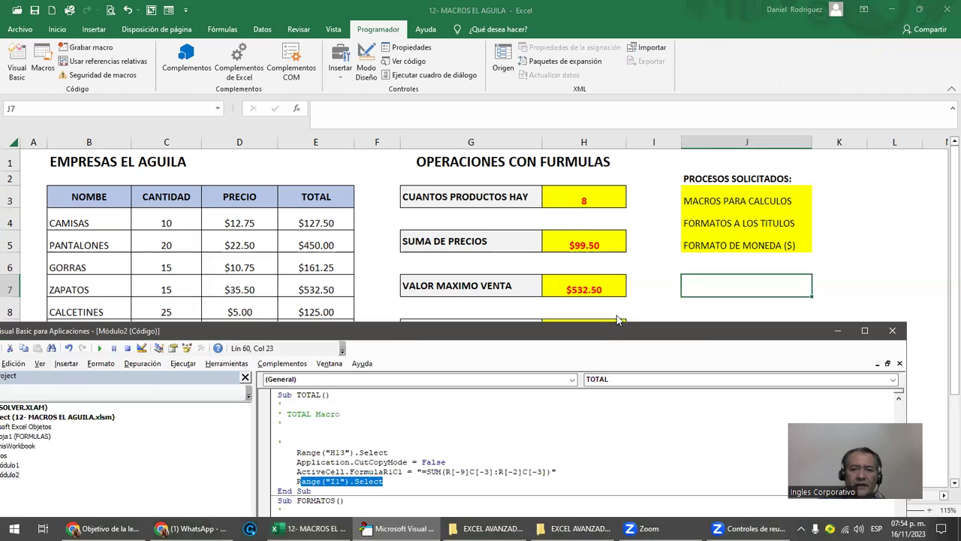
pyautogui.moveTo(617, 323); pyautogui.dragTo(650, 159)
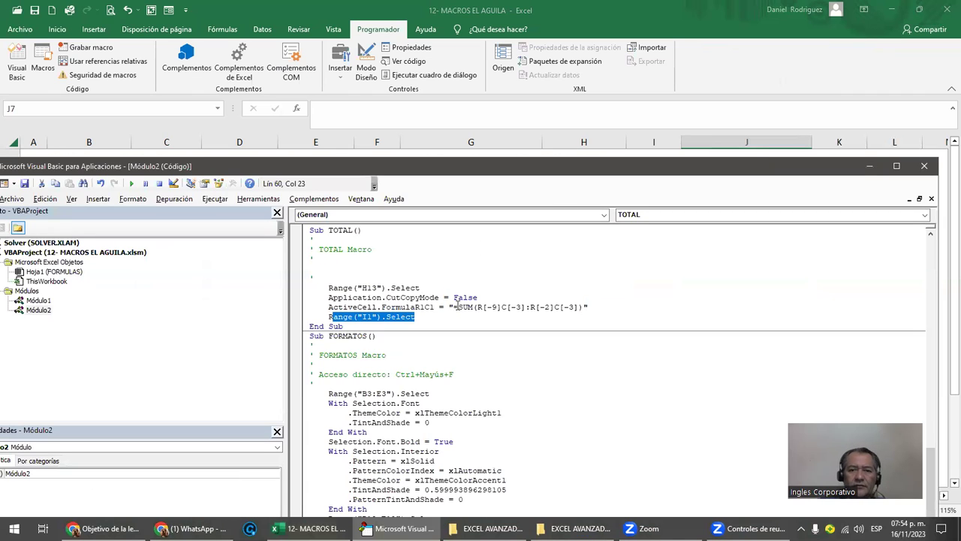
pyautogui.moveTo(594, 303); pyautogui.dragTo(331, 306)
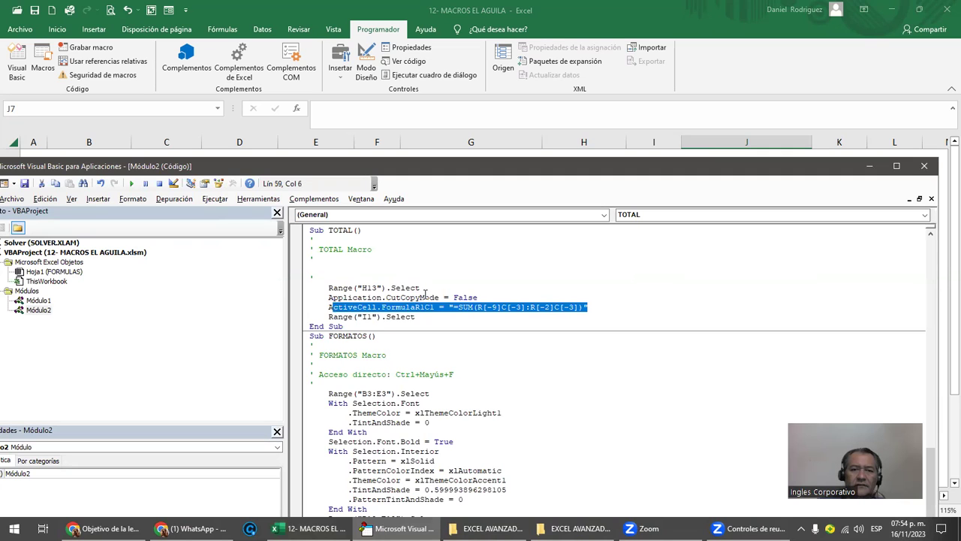
pyautogui.click(369, 288)
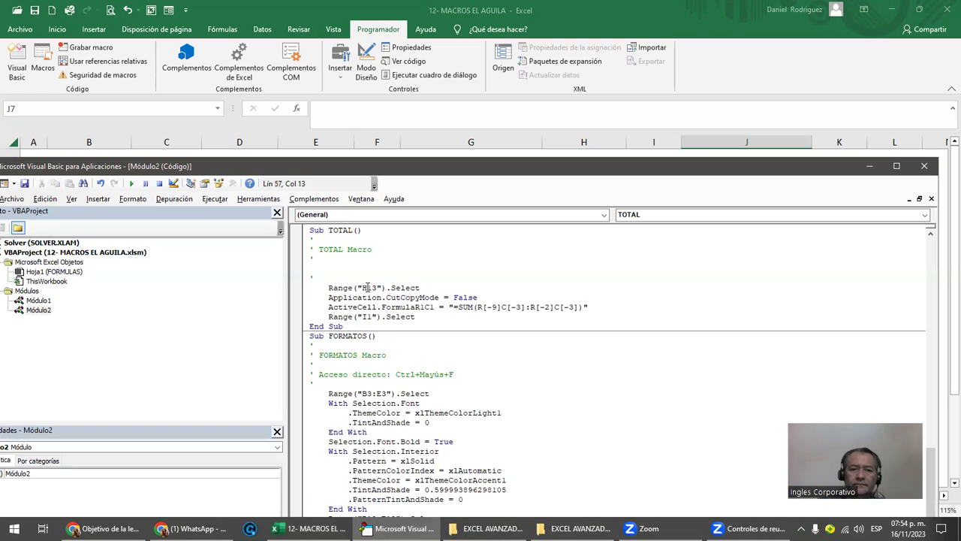
pyautogui.click(925, 166)
pyautogui.click(649, 261)
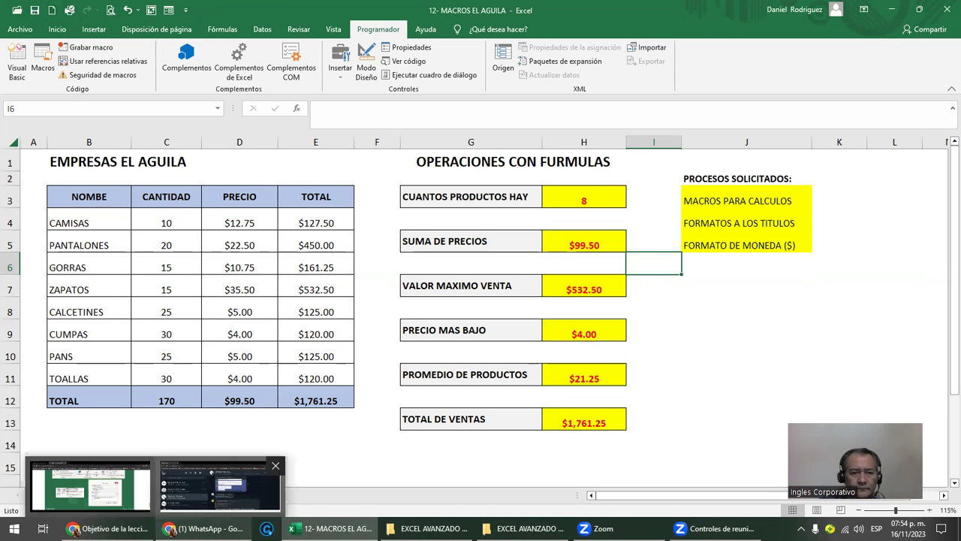
# - Switch to WhatsApp Web in Chrome to check the group chats, and return to the Excel workbook
pyautogui.click(202, 527)
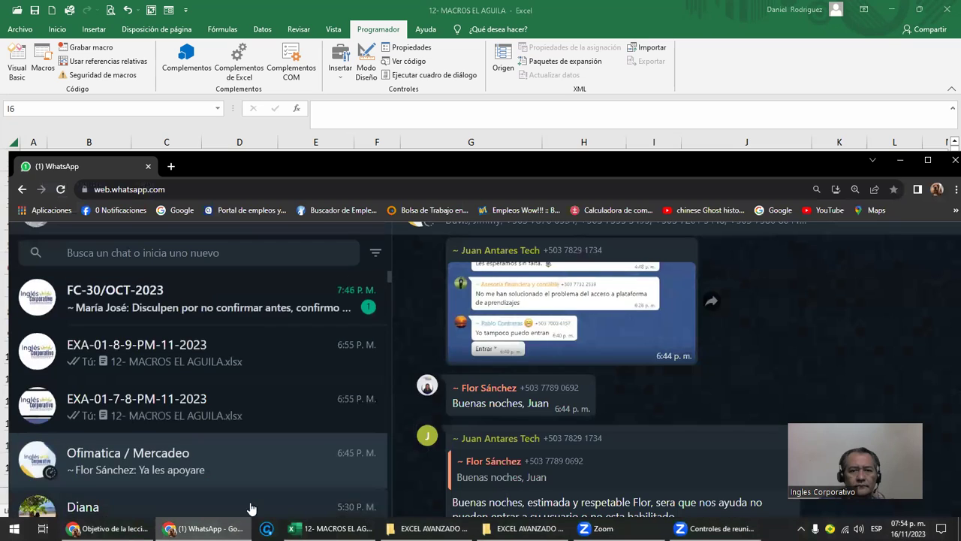
pyautogui.doubleClick(433, 162)
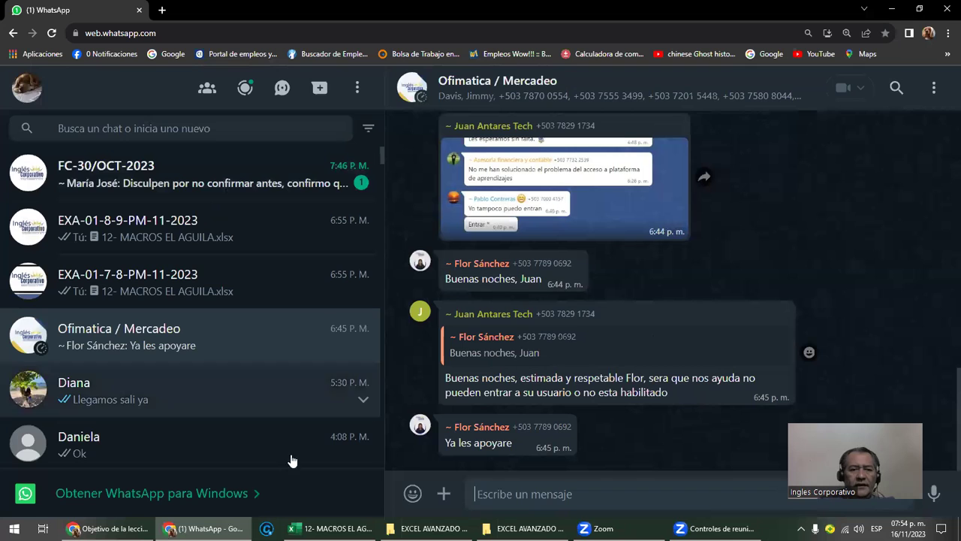
pyautogui.click(330, 528)
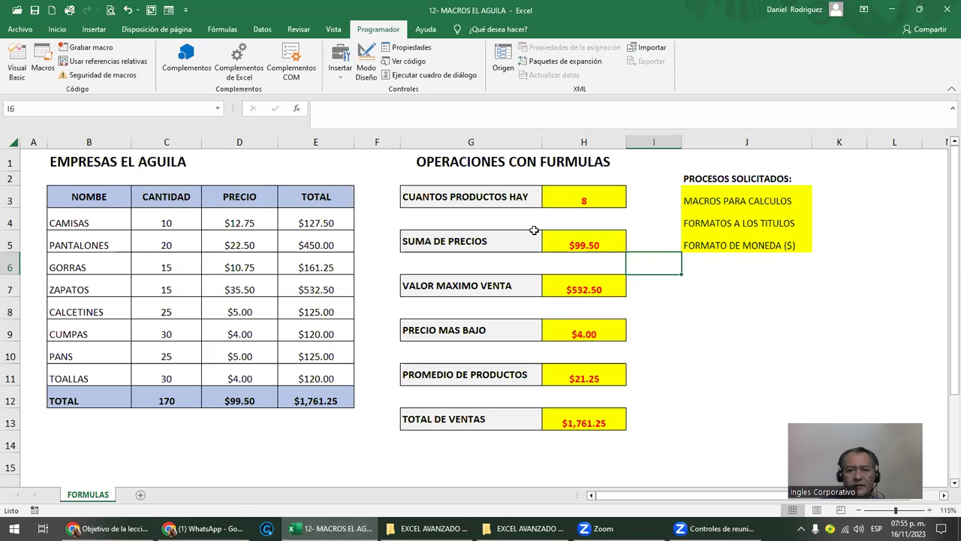
# - Examine the product table, the operations block in columns G:H and the product count formula in H3
pyautogui.click(716, 270)
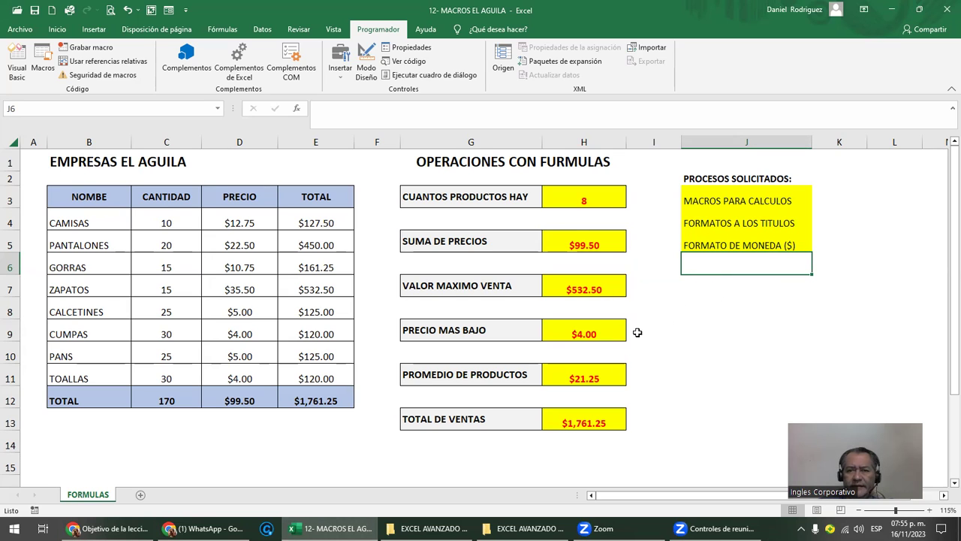
pyautogui.click(722, 287)
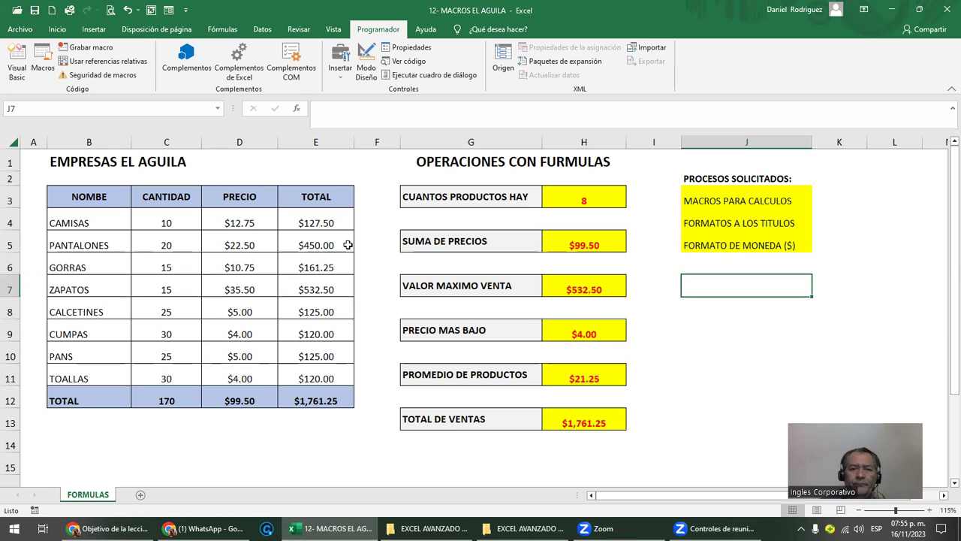
pyautogui.moveTo(102, 202); pyautogui.dragTo(330, 395)
pyautogui.click(368, 195)
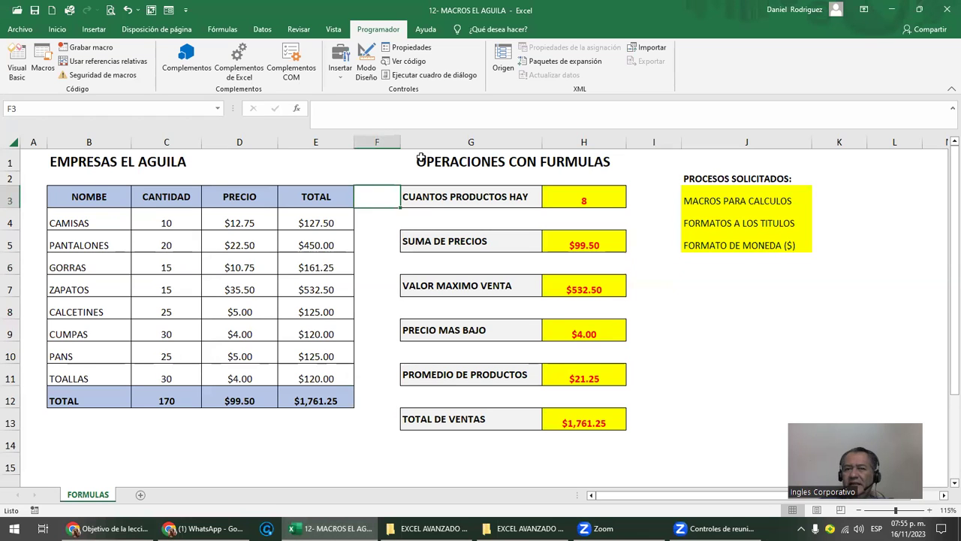
pyautogui.moveTo(435, 142); pyautogui.dragTo(596, 141)
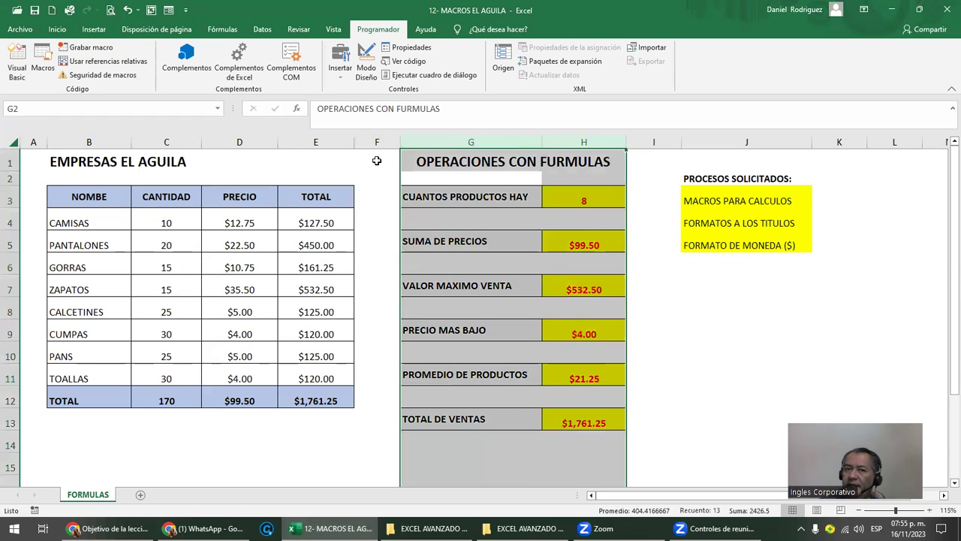
pyautogui.click(376, 142)
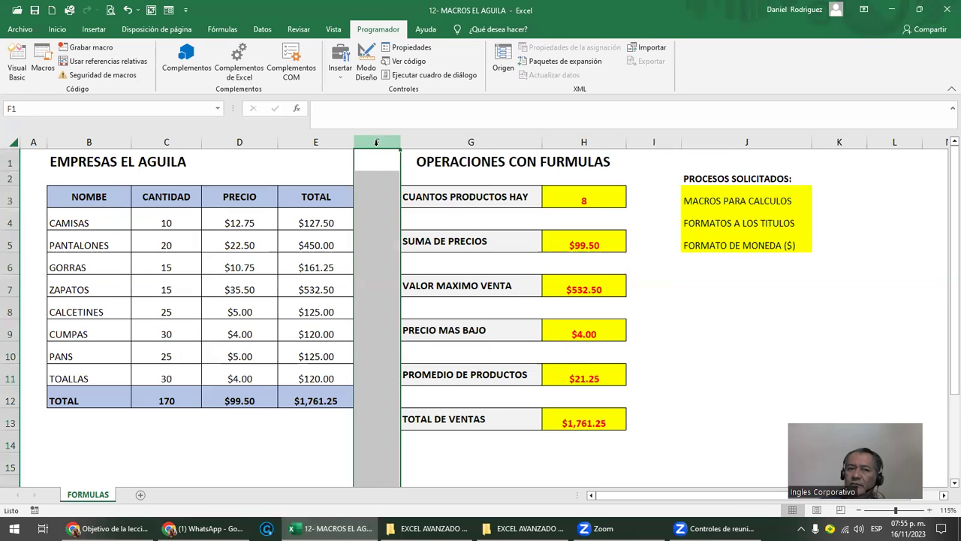
pyautogui.click(11, 223)
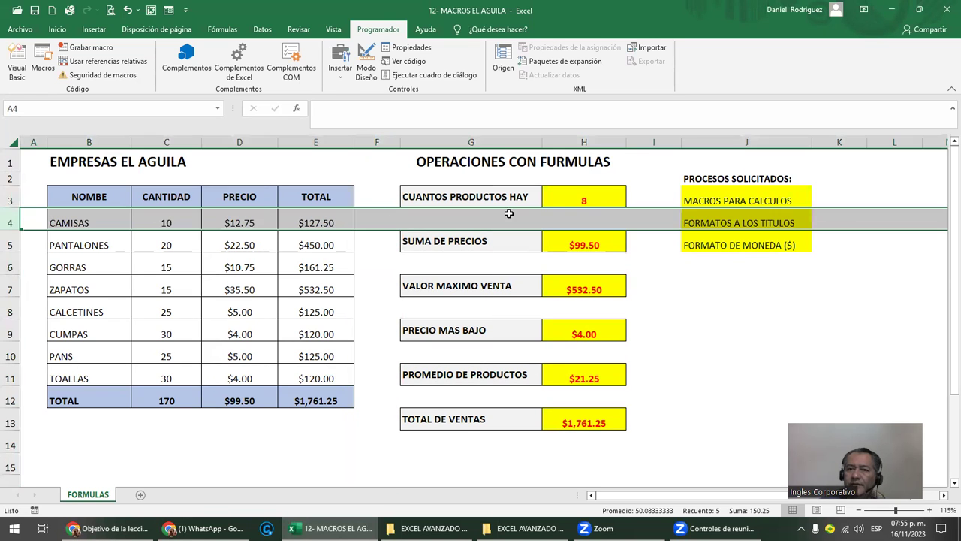
pyautogui.click(578, 192)
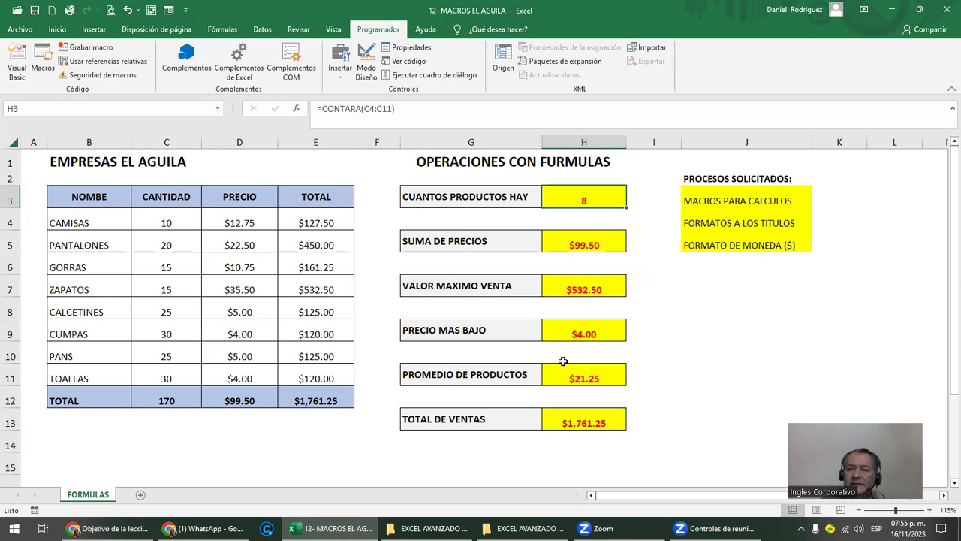
# - Add the request IVA DEL TOTAL DE VENTA in cell J7, below the requested processes list
pyautogui.click(752, 290)
pyautogui.write('I')
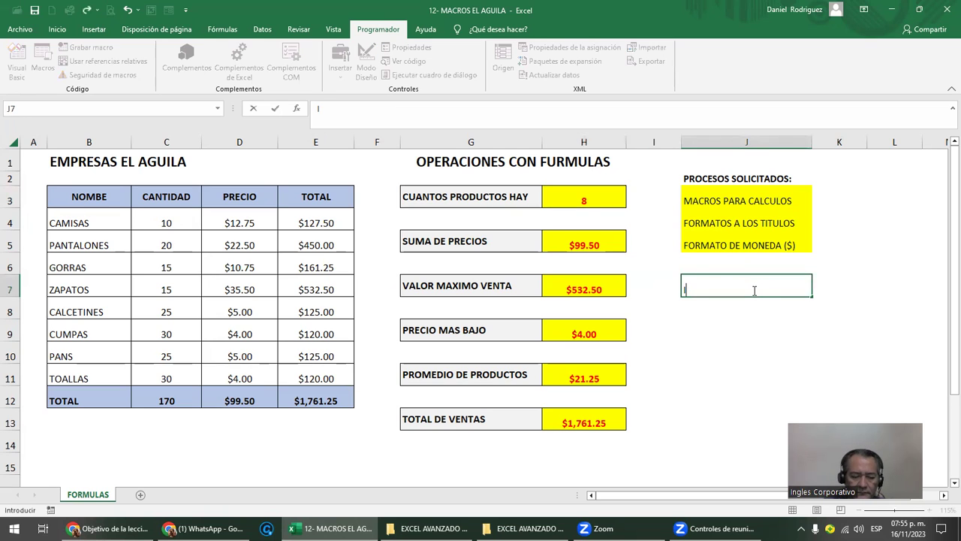
pyautogui.write('VA DEL TOTA')
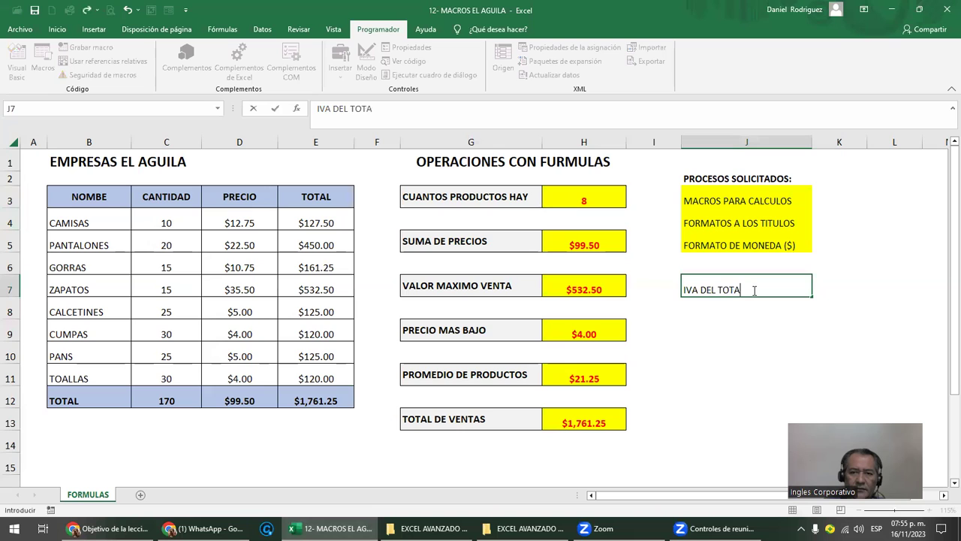
pyautogui.write('L DE VENTA')
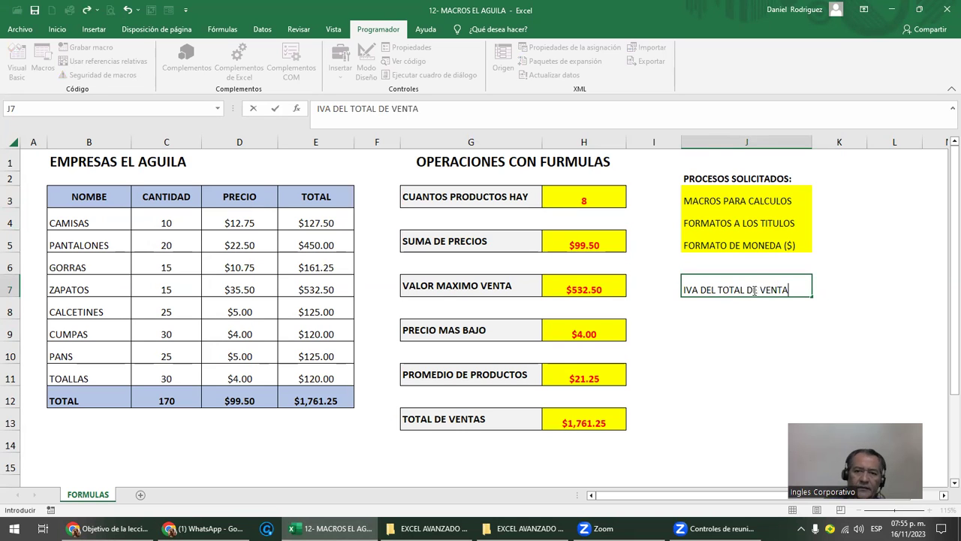
pyautogui.press('Return')
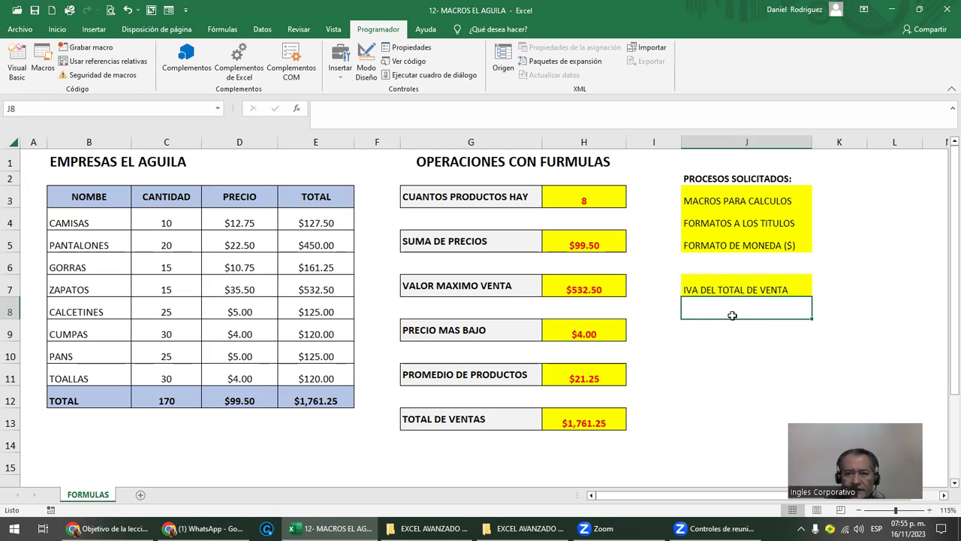
# - Try out the IVA calculation in J8 with the formula =E12*13%
pyautogui.write('=')
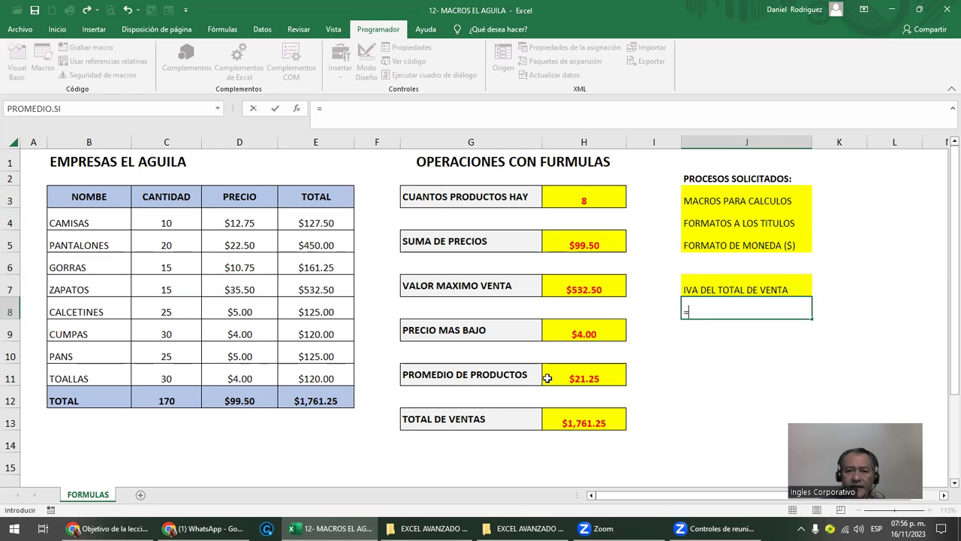
pyautogui.click(308, 400)
pyautogui.write('*')
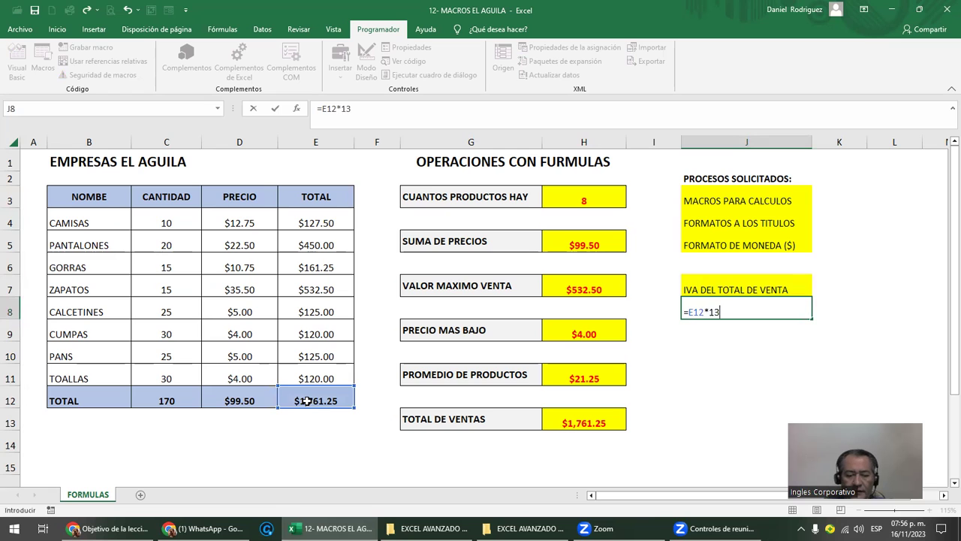
pyautogui.write('13%')
pyautogui.press('Return')
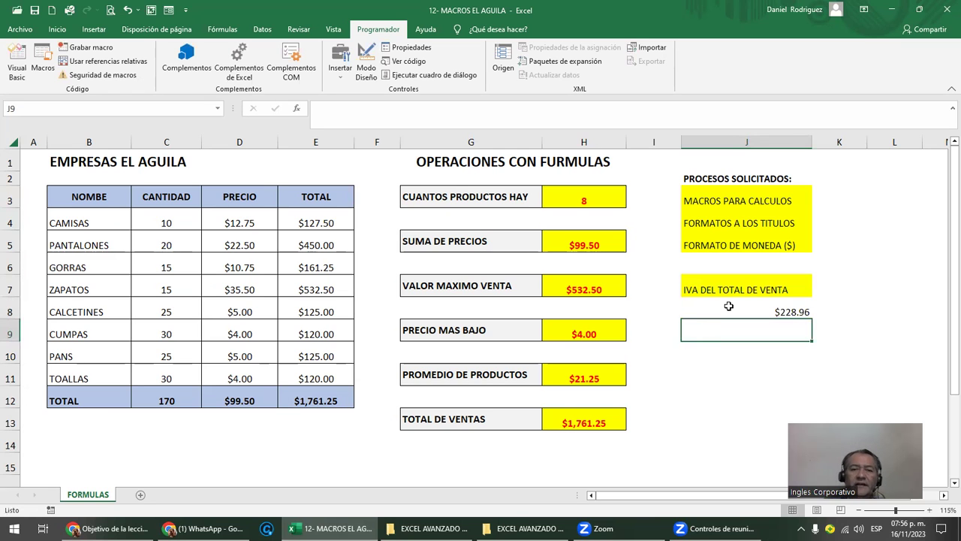
# - Check the sales total formula in E12 and clear the trial IVA formula from J8
pyautogui.click(320, 403)
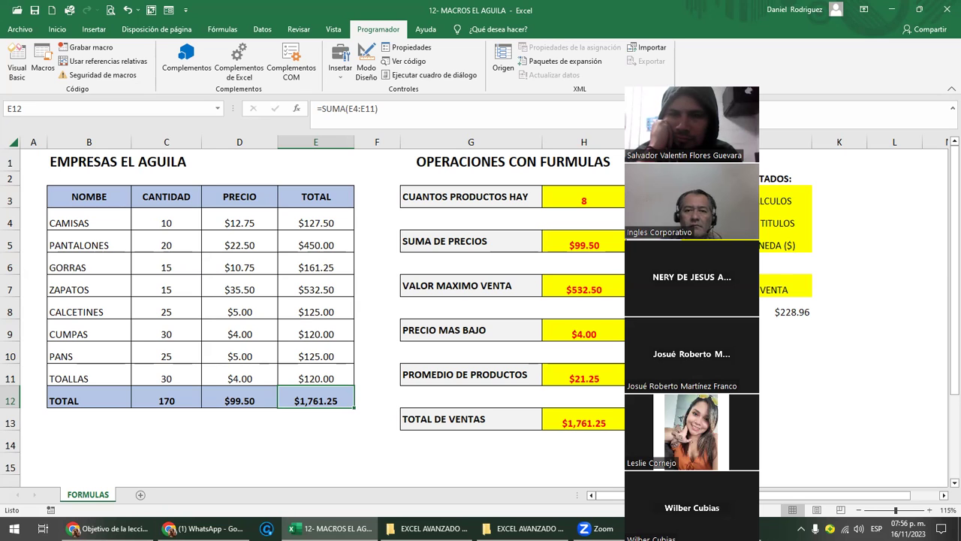
pyautogui.click(647, 130)
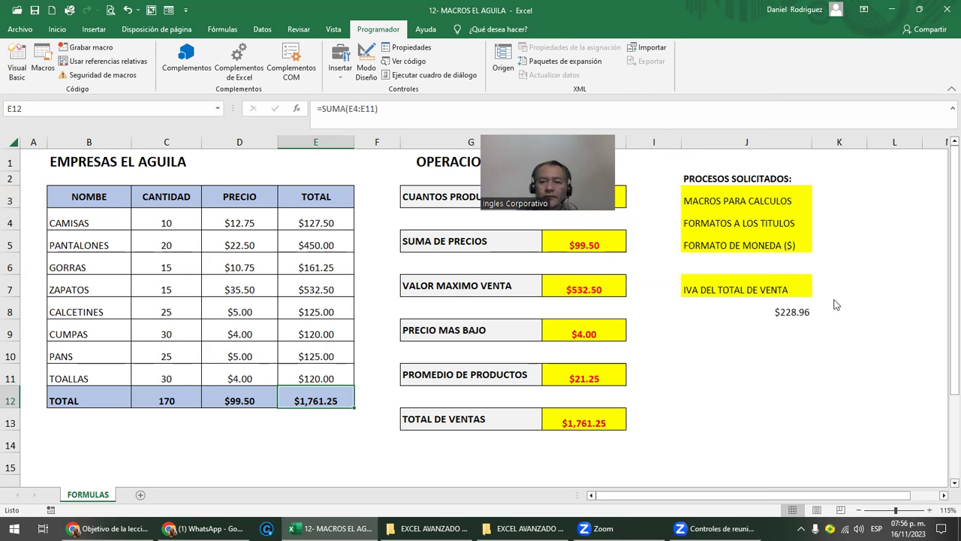
pyautogui.click(788, 311)
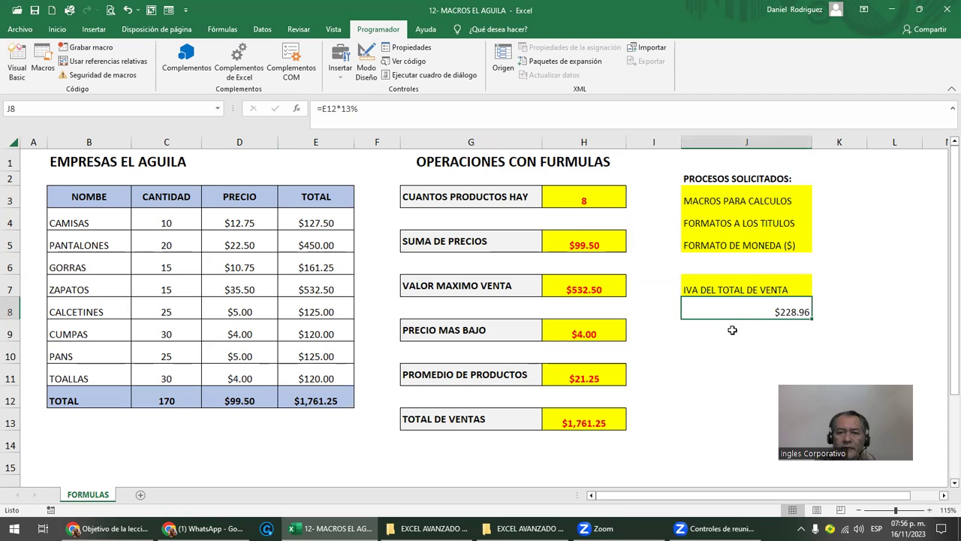
pyautogui.press('Delete')
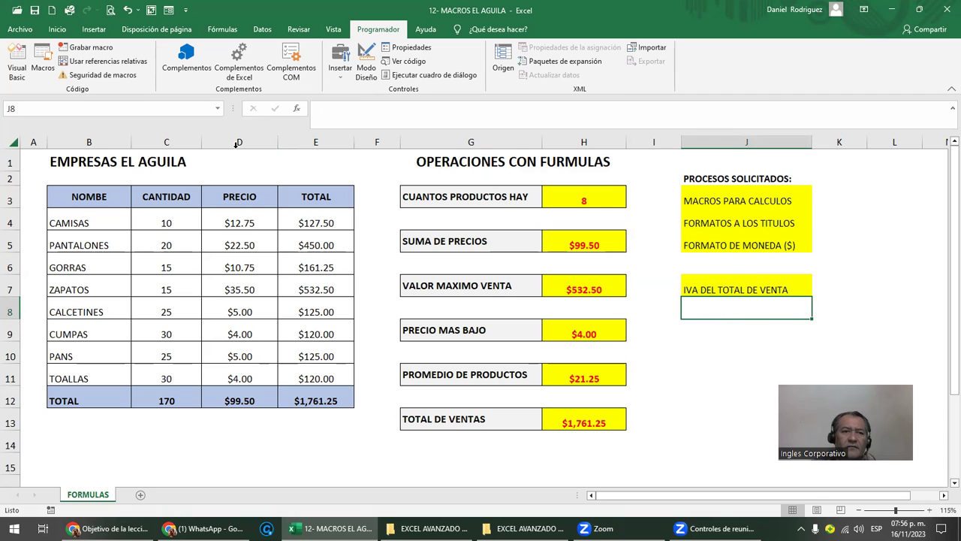
# - Start recording a macro named IVA, stored in Este libro, without a shortcut key
pyautogui.click(90, 49)
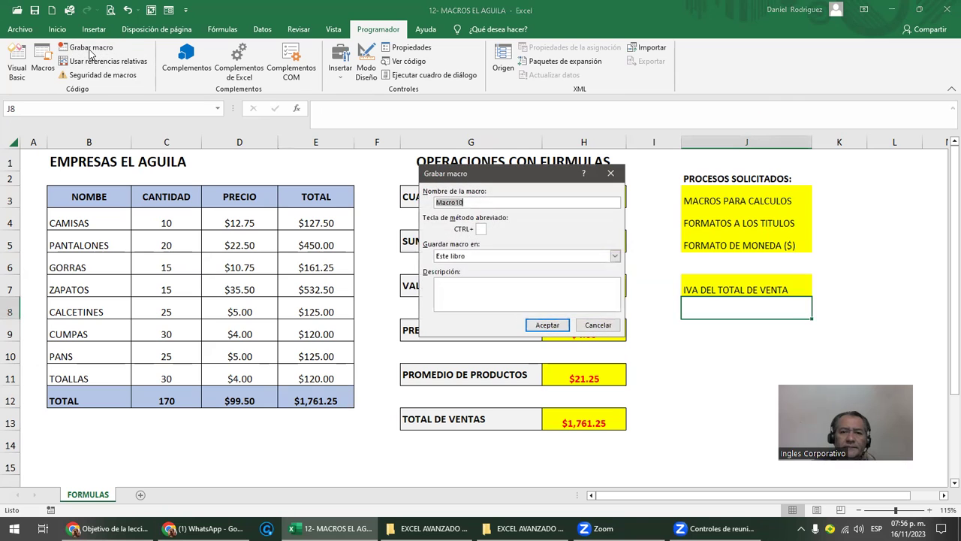
pyautogui.write('IVA')
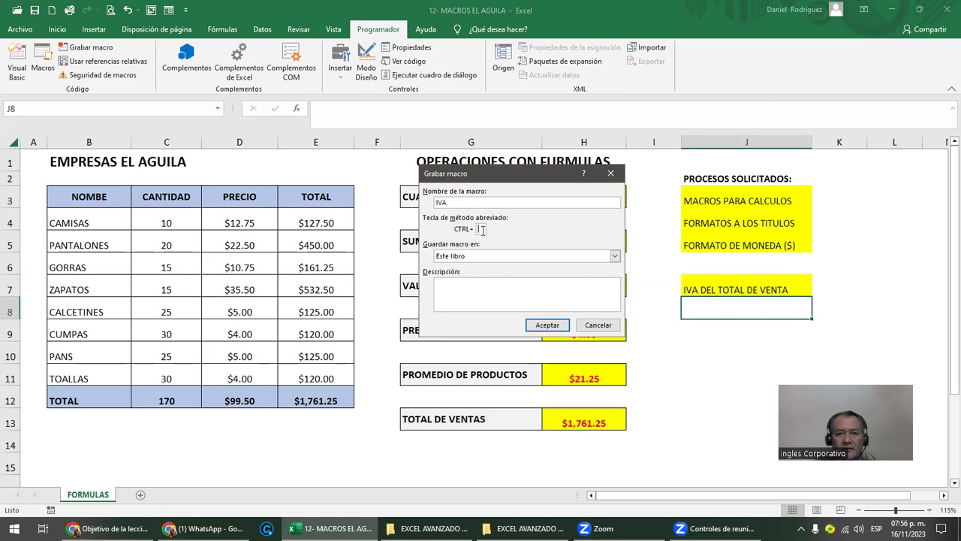
pyautogui.write('I')
pyautogui.click(545, 323)
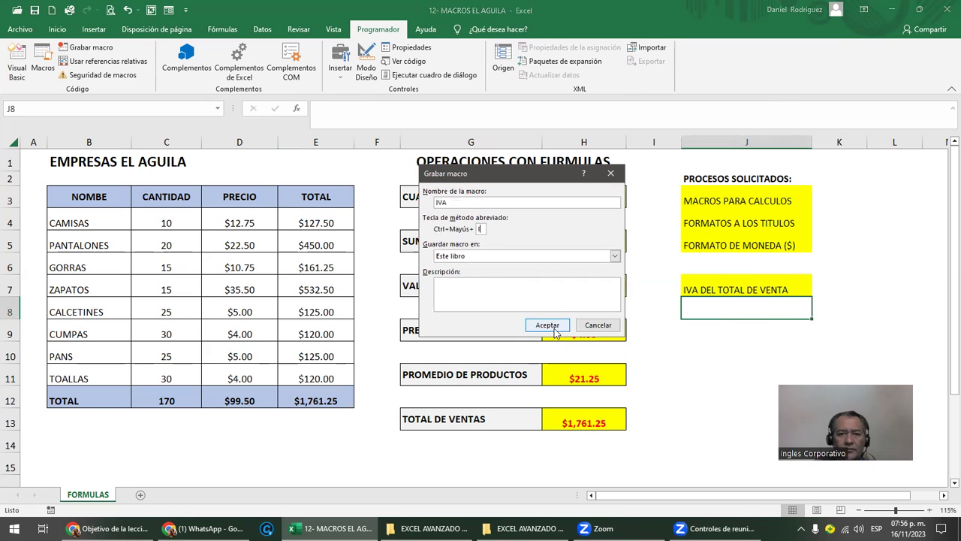
pyautogui.click(488, 297)
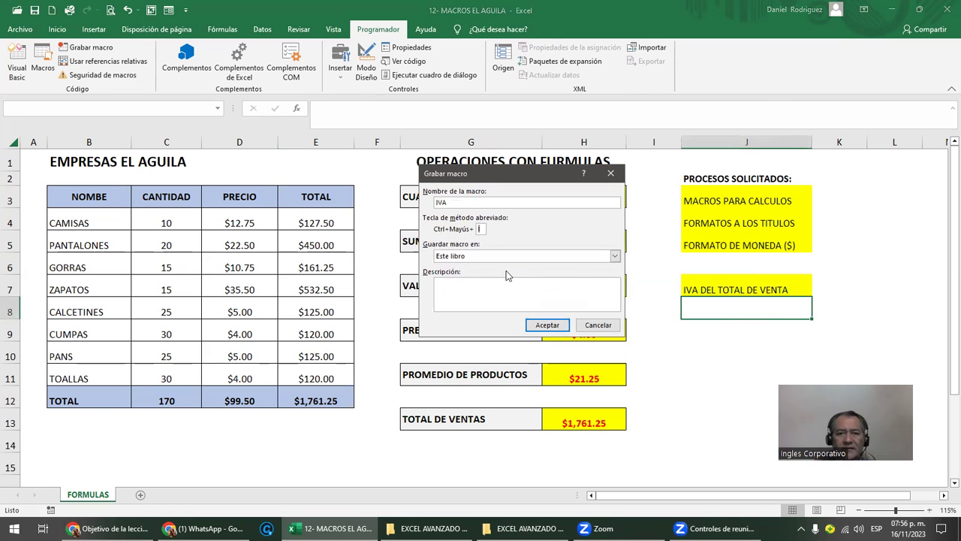
pyautogui.press('BackSpace')
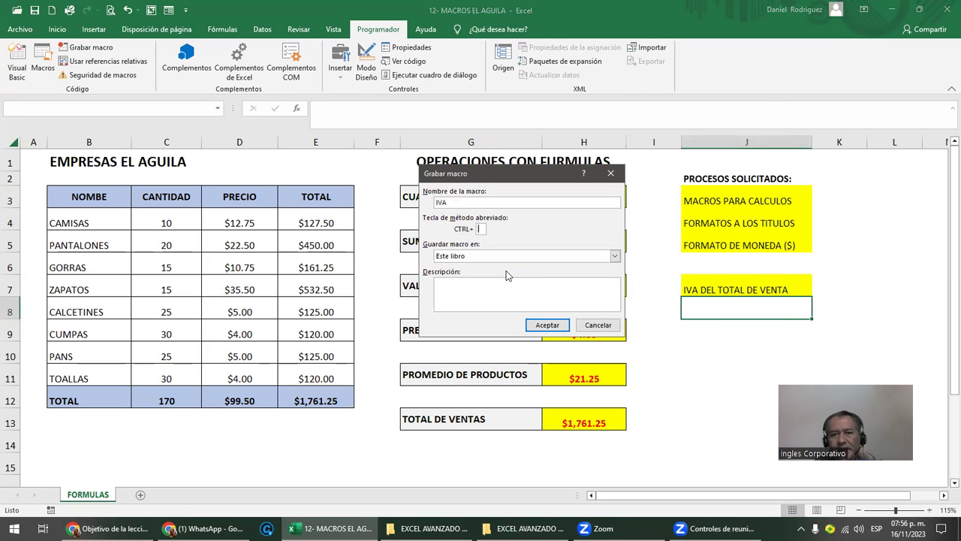
pyautogui.click(546, 324)
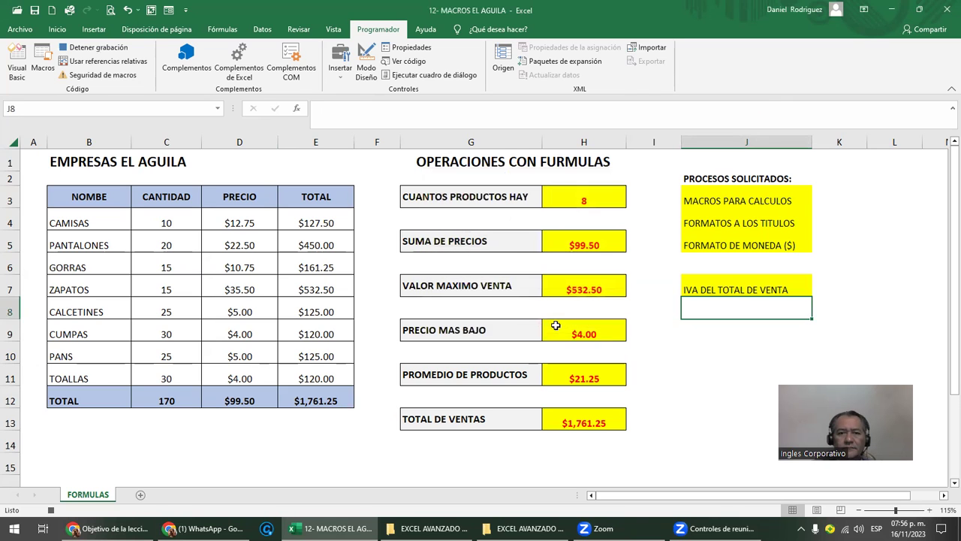
# - Record the formula =E12*13% into J8, finish with cell I1 selected, and stop the macro recording
pyautogui.click(301, 400)
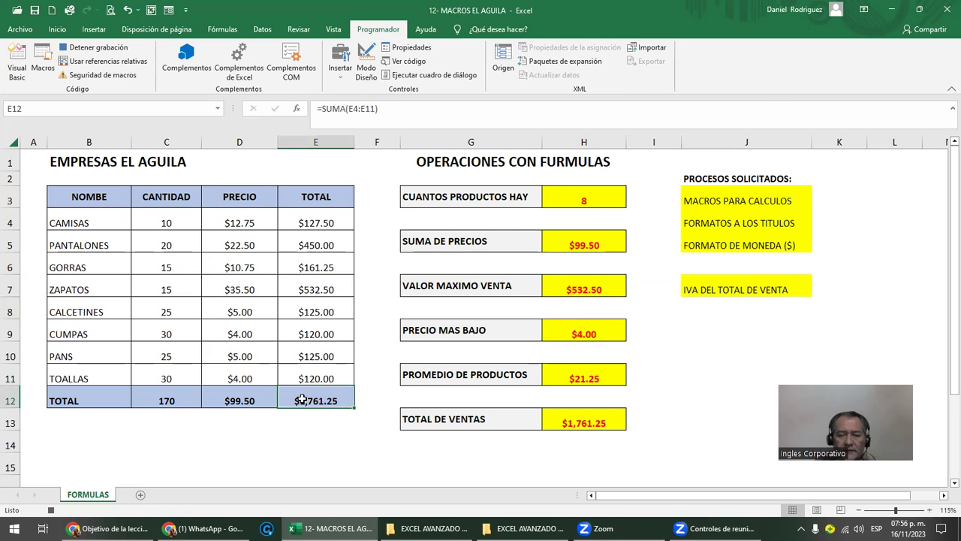
pyautogui.click(714, 311)
pyautogui.write('=')
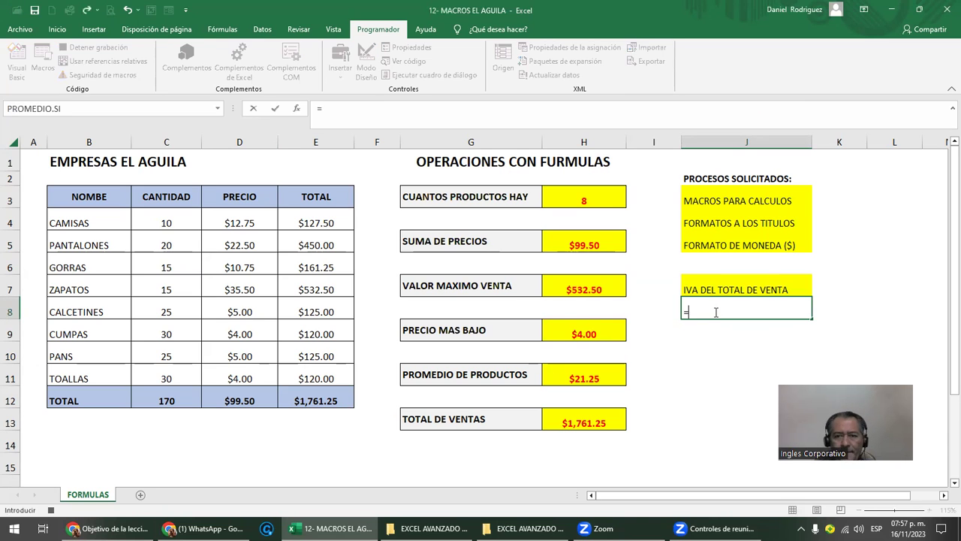
pyautogui.click(320, 392)
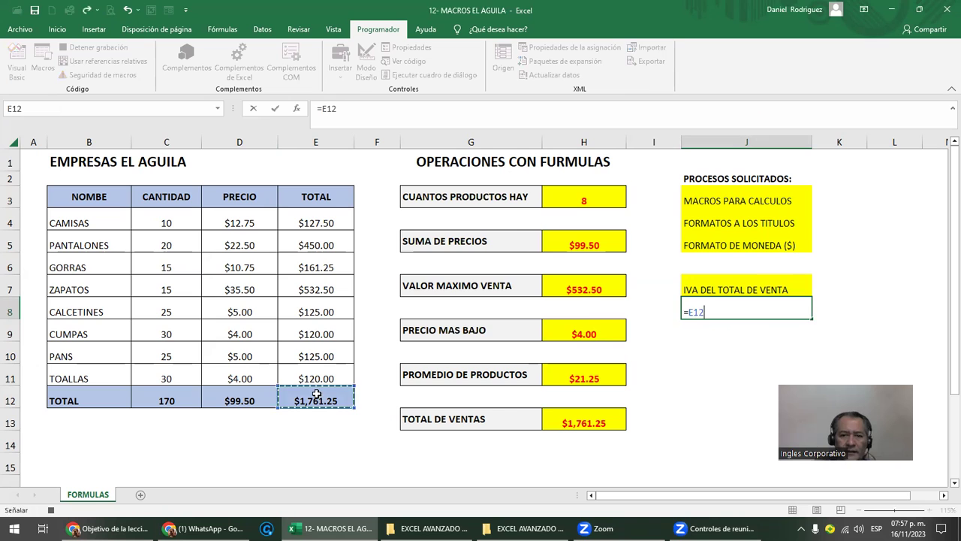
pyautogui.write('*')
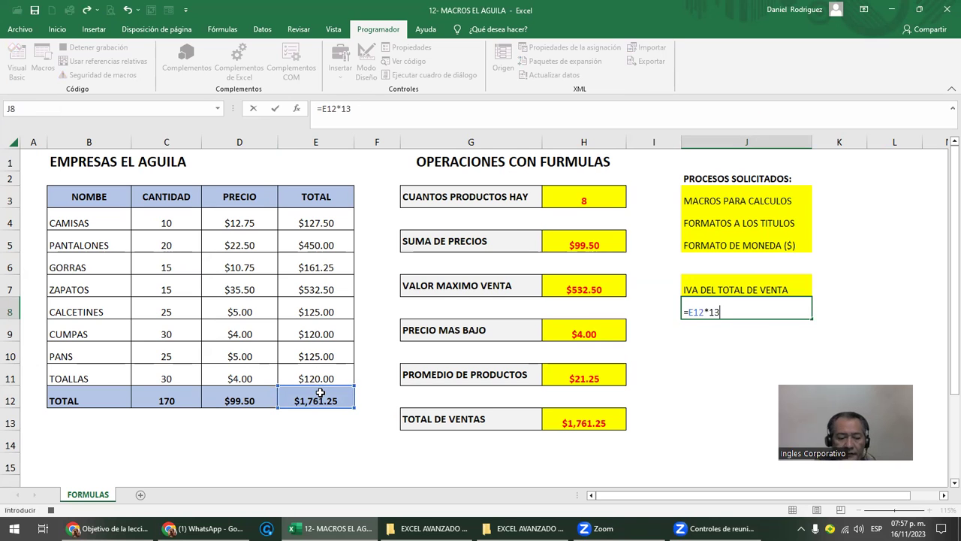
pyautogui.press('Return')
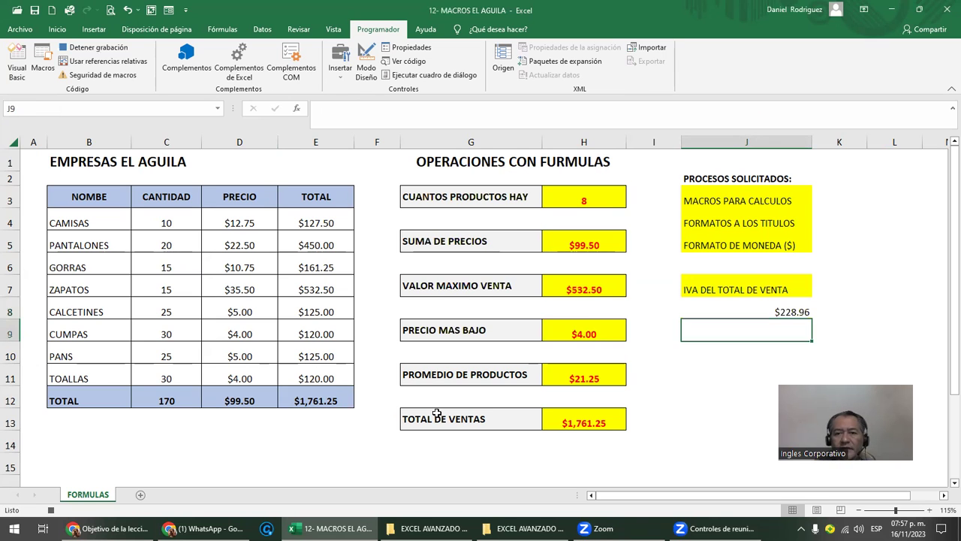
pyautogui.click(654, 161)
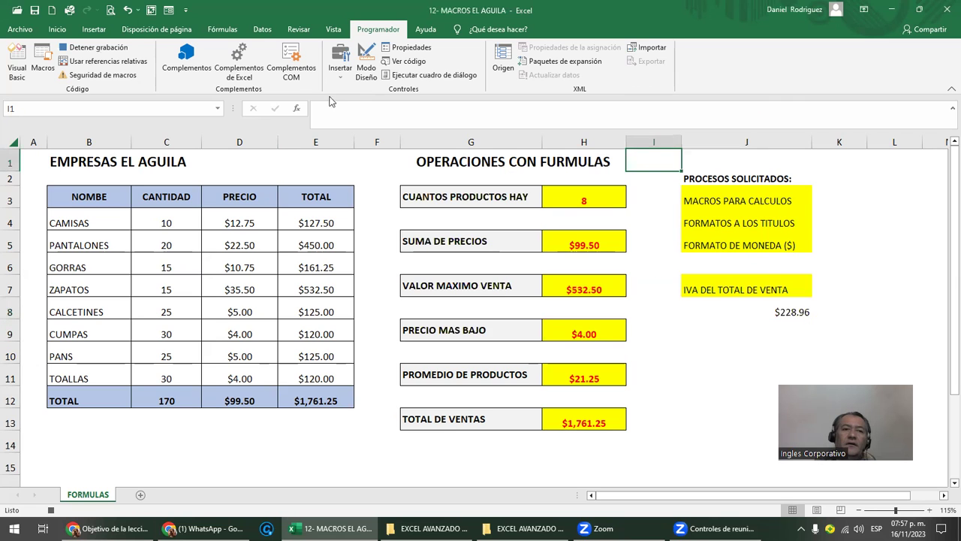
pyautogui.click(83, 47)
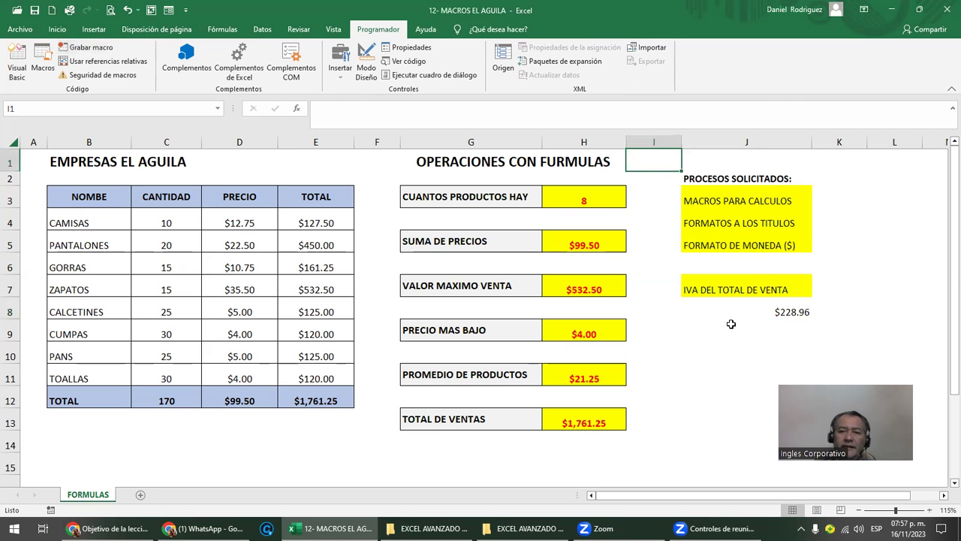
# - Clear the IVA result in J8 and run the IVA macro to test it
pyautogui.click(761, 305)
pyautogui.press('Delete')
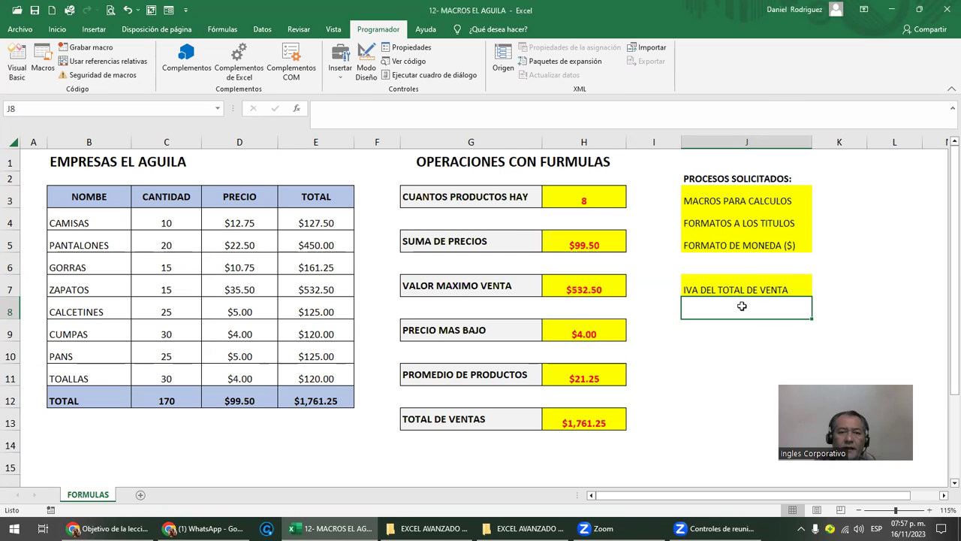
pyautogui.click(42, 61)
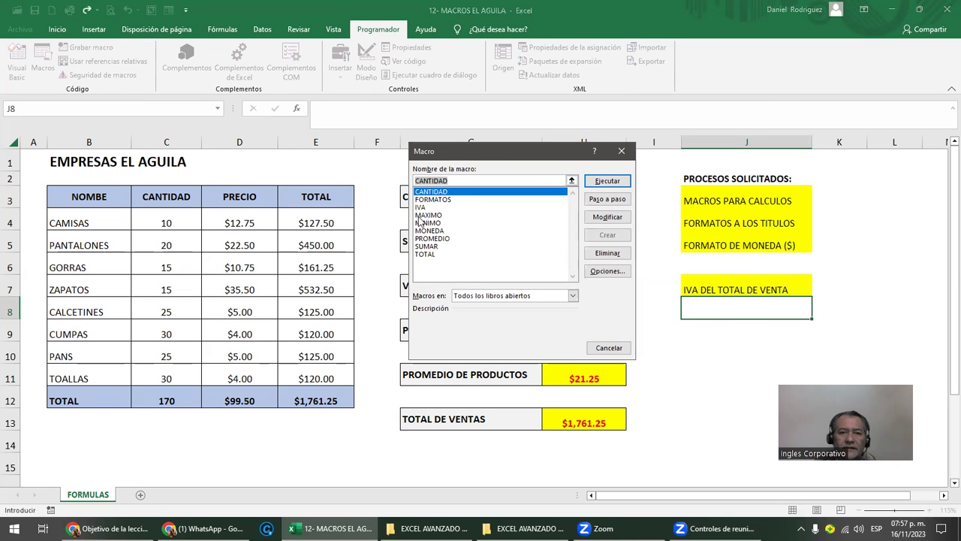
pyautogui.click(422, 207)
pyautogui.click(607, 180)
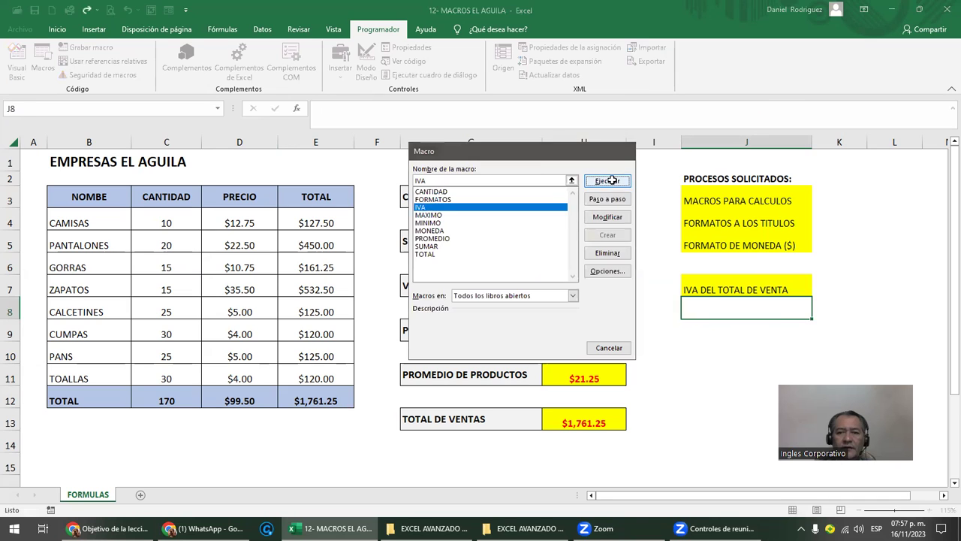
# - Center the IVA amount horizontally in cell J8
pyautogui.click(787, 317)
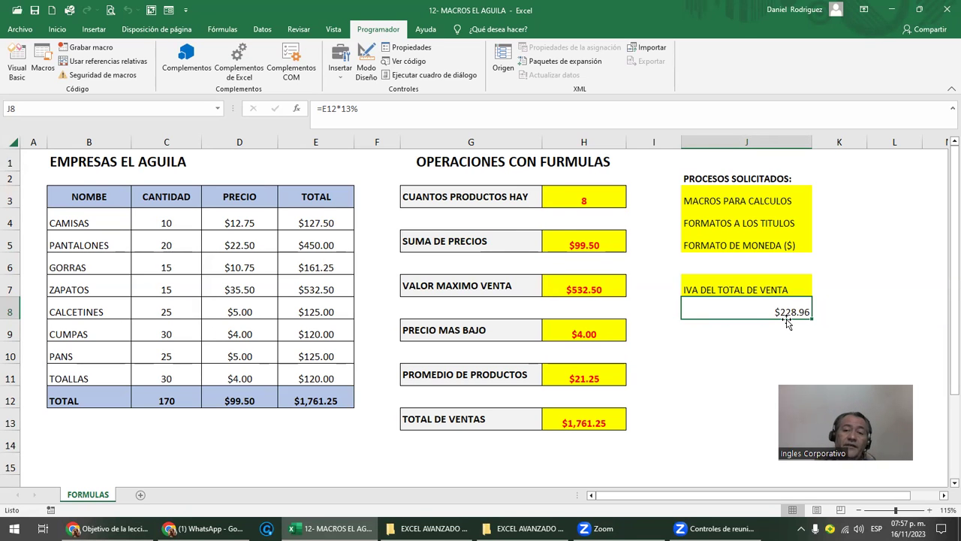
pyautogui.click(787, 323)
pyautogui.click(774, 306)
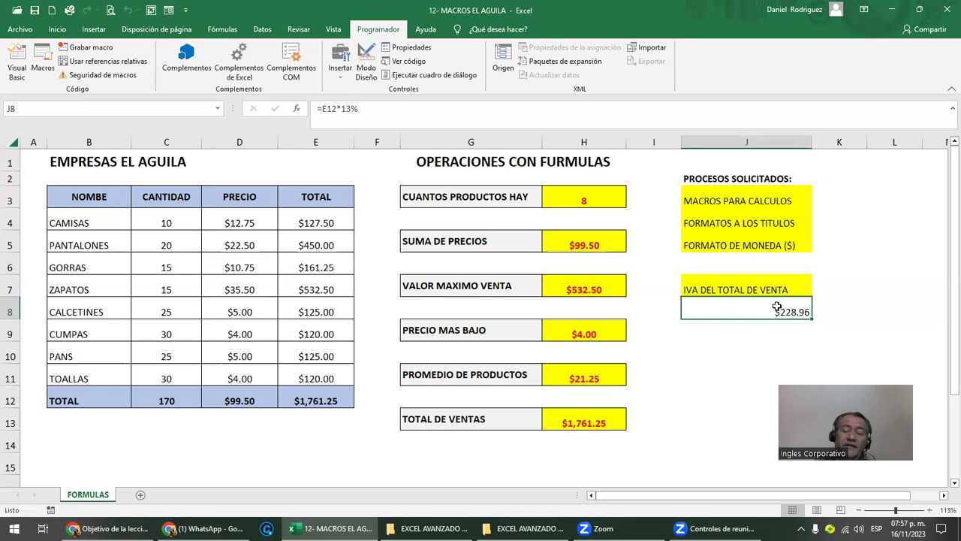
pyautogui.press('alt')
pyautogui.press('o')
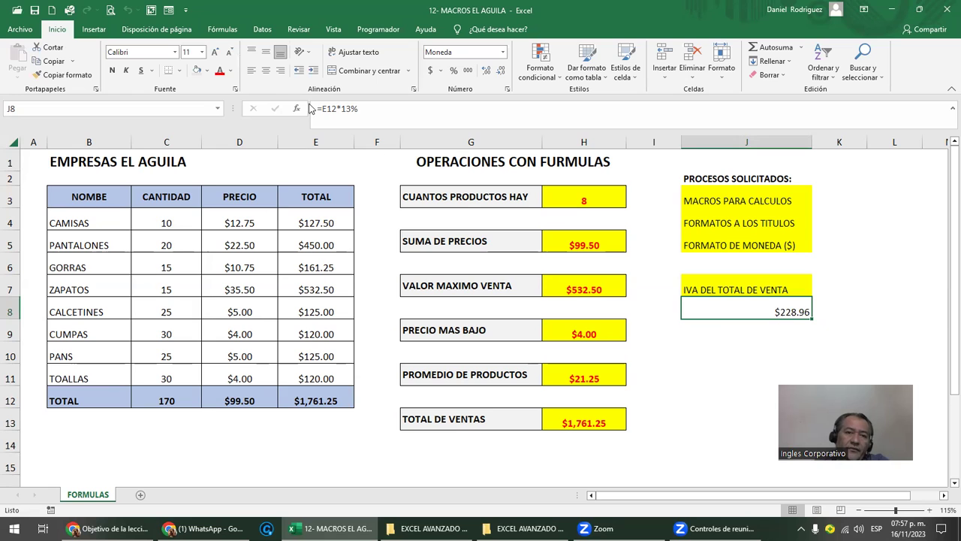
pyautogui.click(265, 75)
pyautogui.click(756, 331)
# - Clear the centered cell J8, rerun the IVA macro to refill it, and check its formula in column J
pyautogui.click(735, 310)
pyautogui.press('Delete')
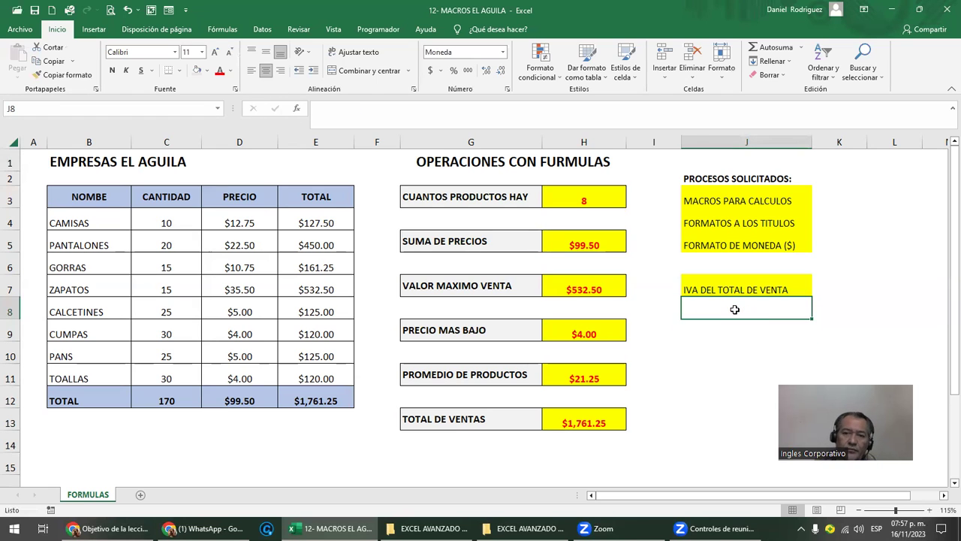
pyautogui.click(378, 28)
pyautogui.click(45, 66)
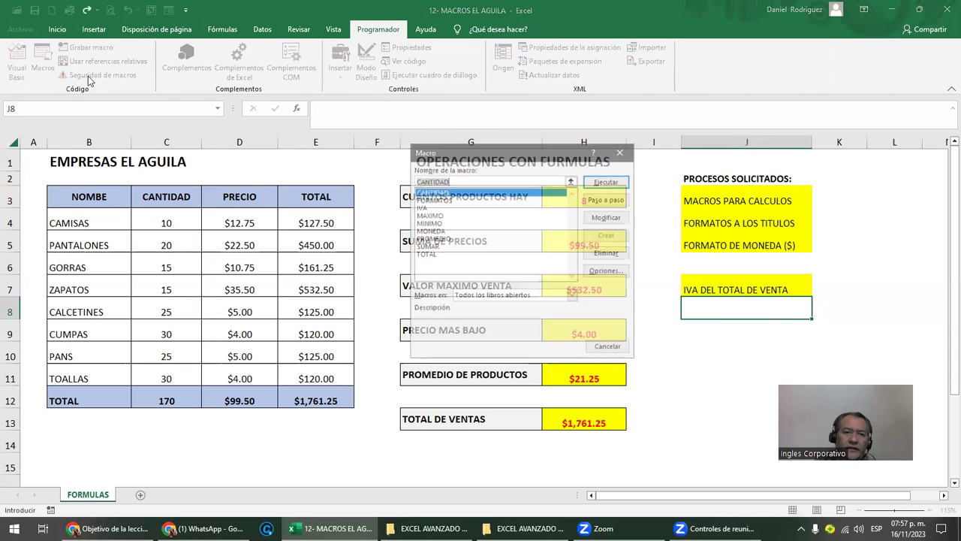
pyautogui.click(421, 208)
pyautogui.click(607, 181)
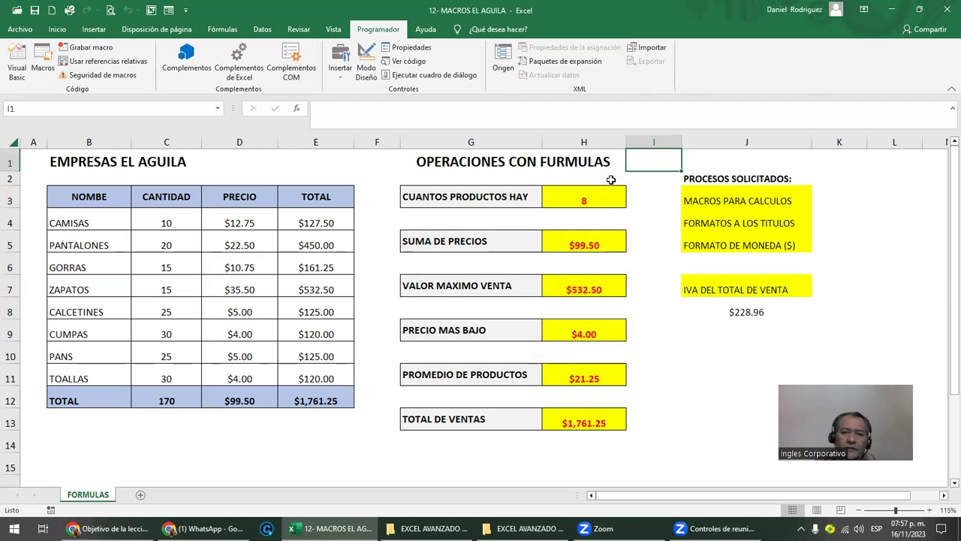
pyautogui.click(758, 310)
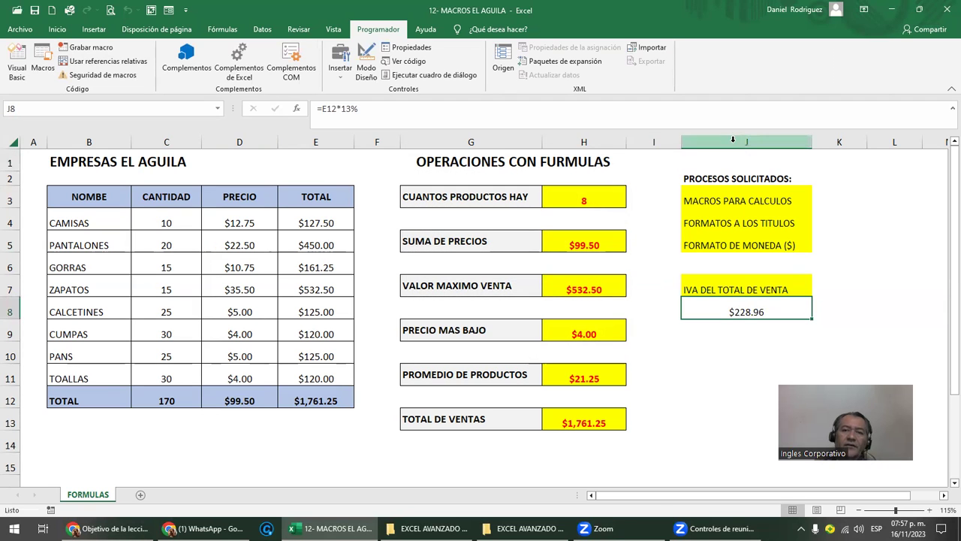
pyautogui.click(733, 142)
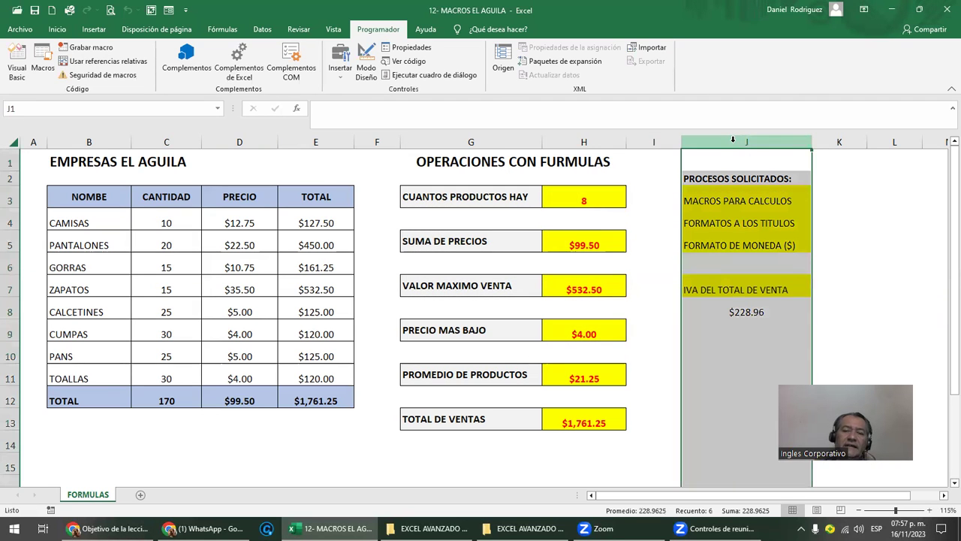
# - Format the IVA amount in J8 as bold red text at font size 14
pyautogui.click(742, 312)
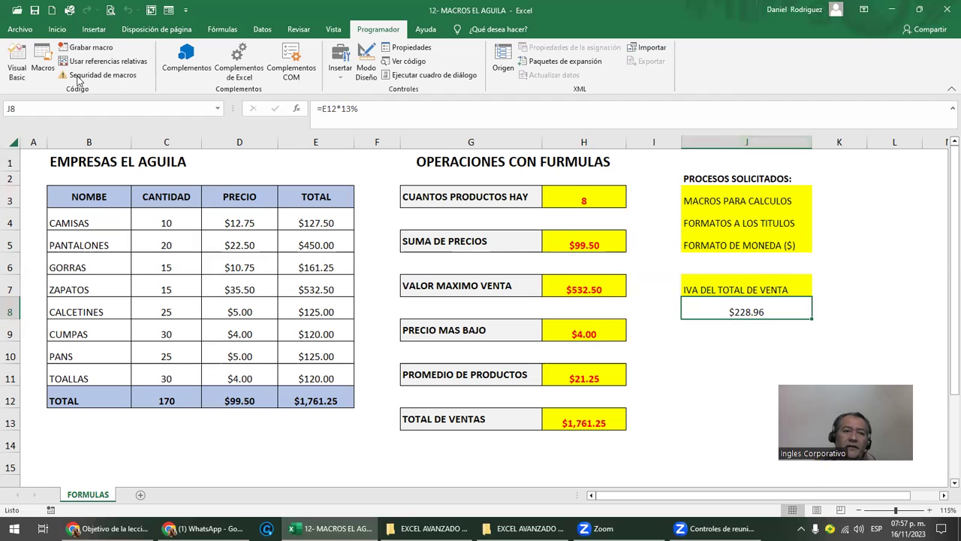
pyautogui.click(57, 29)
pyautogui.click(220, 72)
pyautogui.hotkey('ctrl', 'n')
pyautogui.click(215, 56)
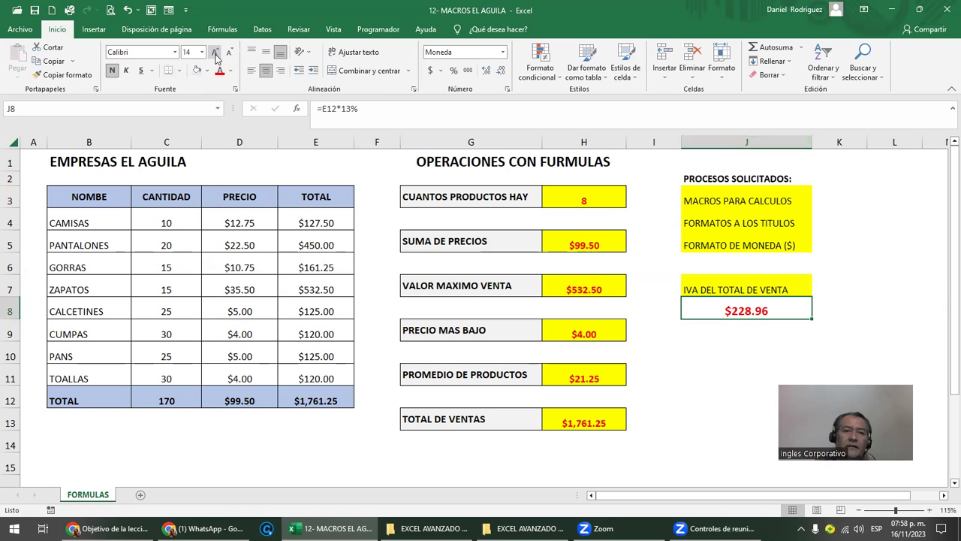
pyautogui.click(749, 361)
# - Clear the formatted cell J8, run the IVA macro to refill it, and check the result in J8
pyautogui.click(759, 304)
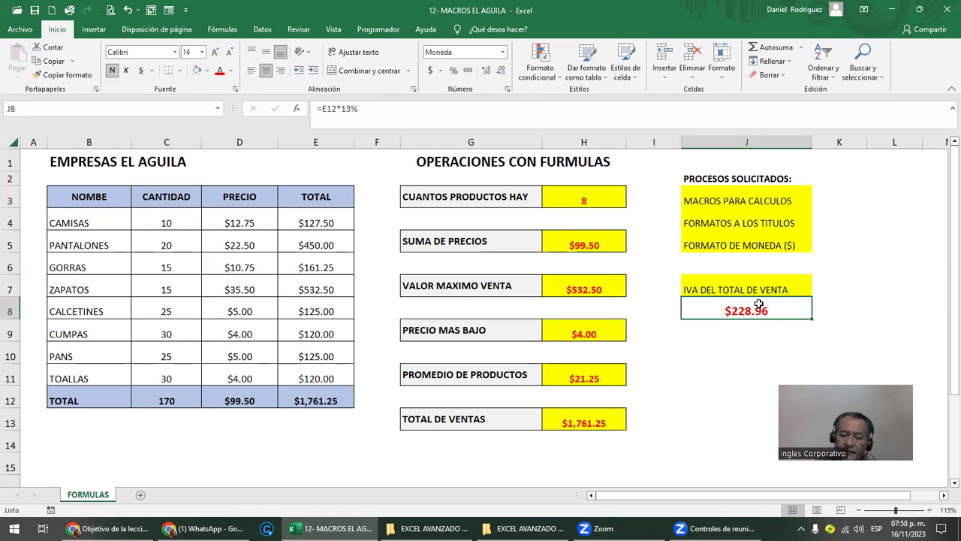
pyautogui.press('Delete')
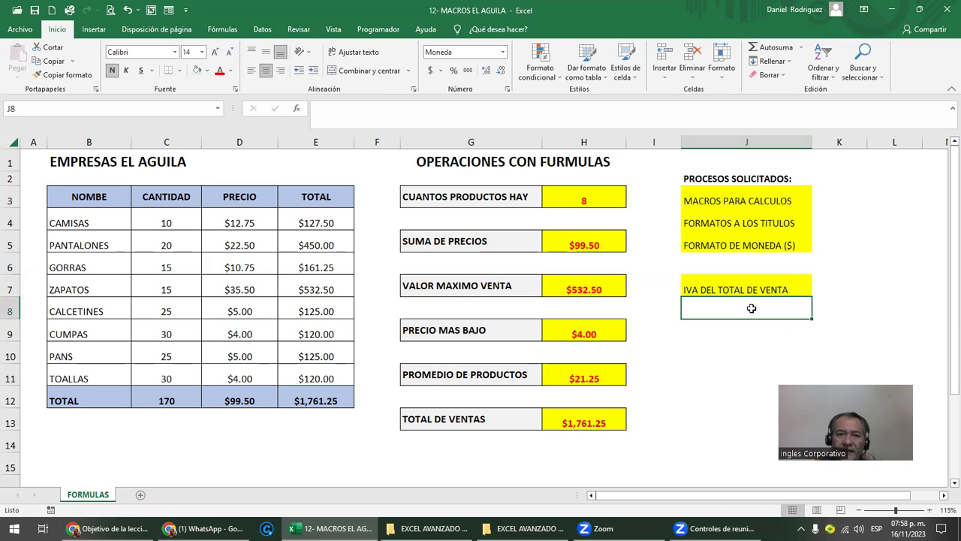
pyautogui.click(368, 32)
pyautogui.click(44, 59)
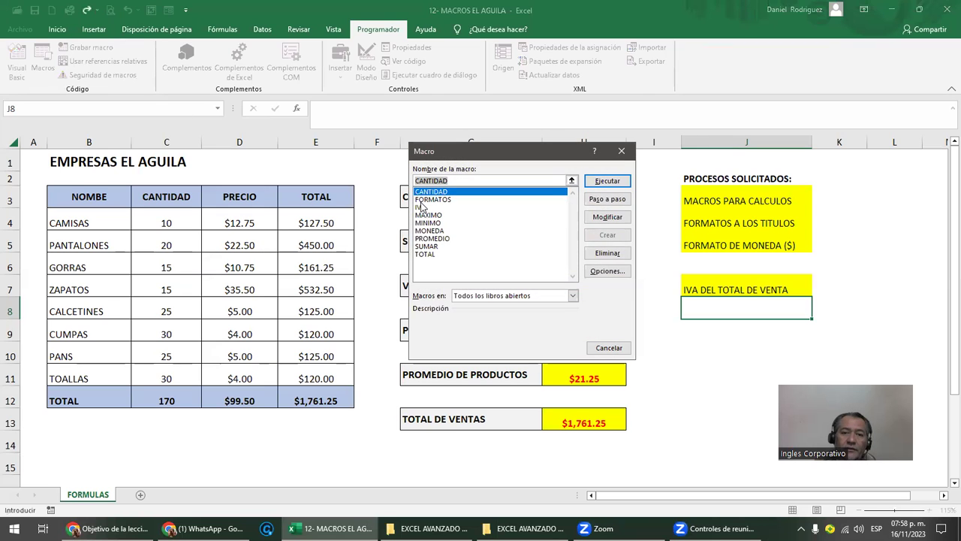
pyautogui.click(422, 207)
pyautogui.click(605, 182)
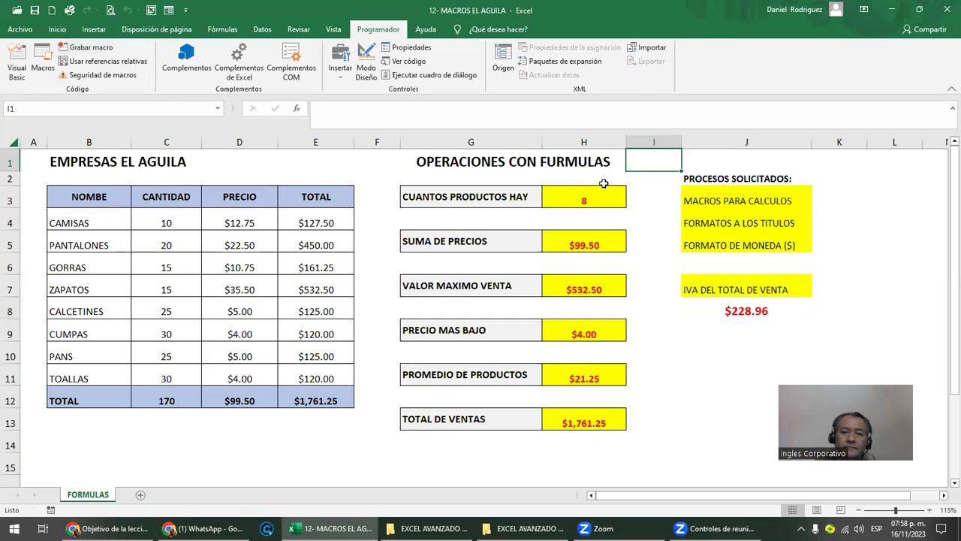
pyautogui.click(740, 314)
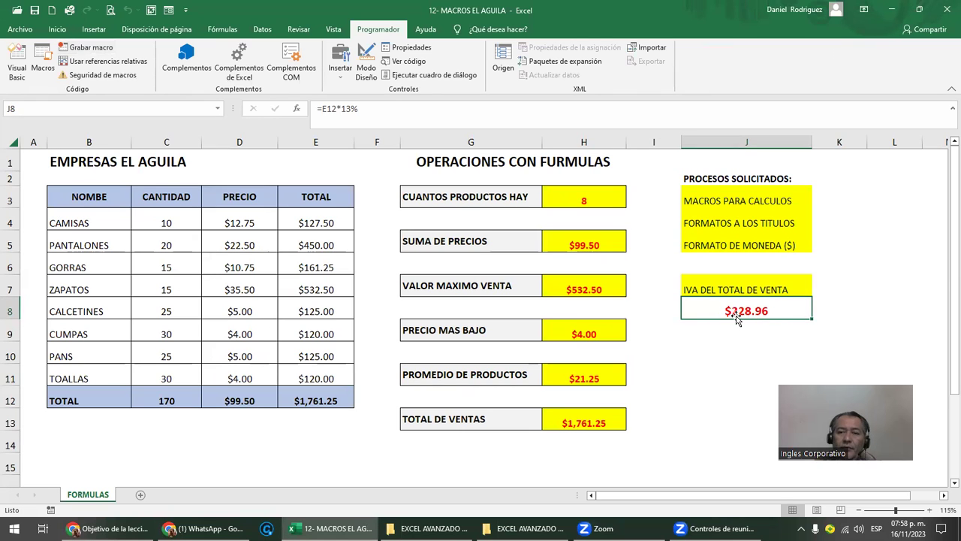
# - Set the results in H3:H13 to font size 14 with black text
pyautogui.moveTo(584, 203); pyautogui.dragTo(584, 419)
pyautogui.click(57, 29)
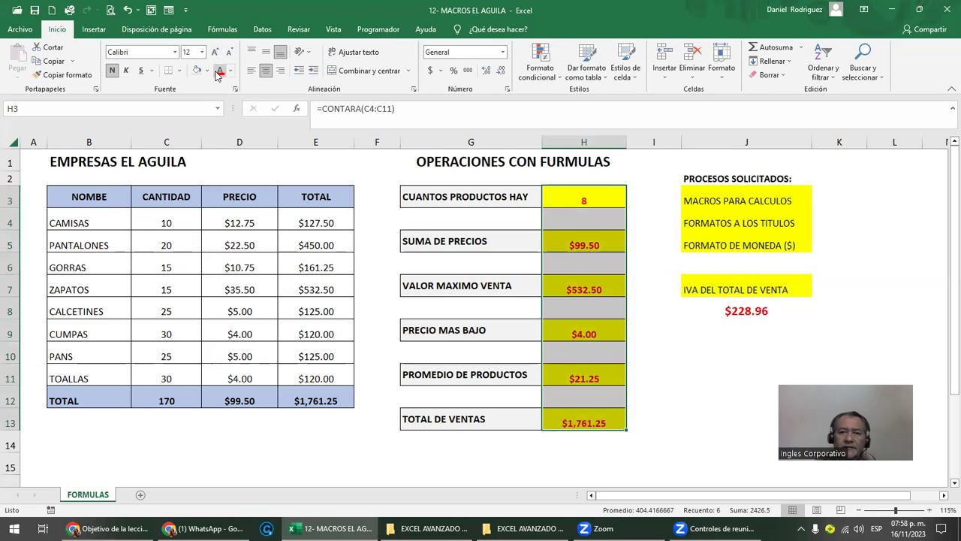
pyautogui.click(219, 72)
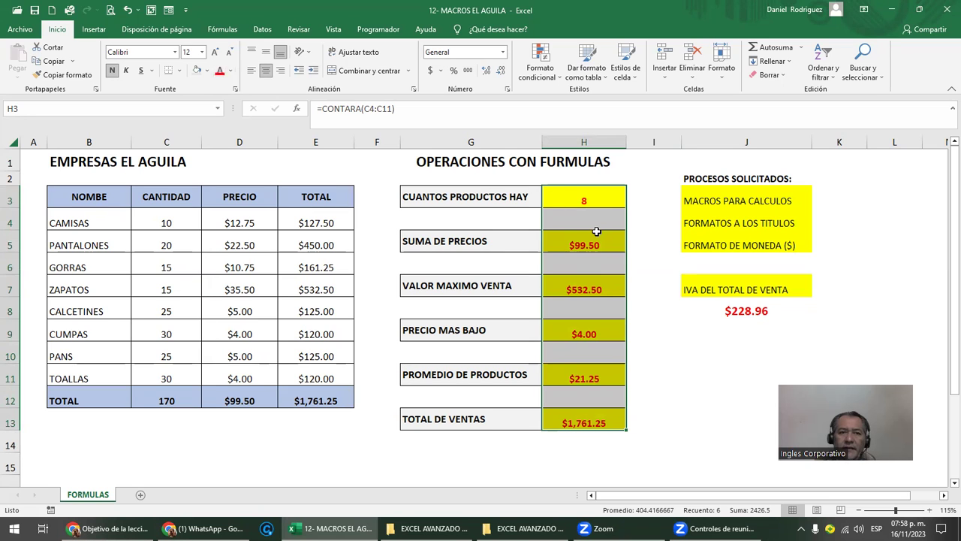
pyautogui.click(215, 52)
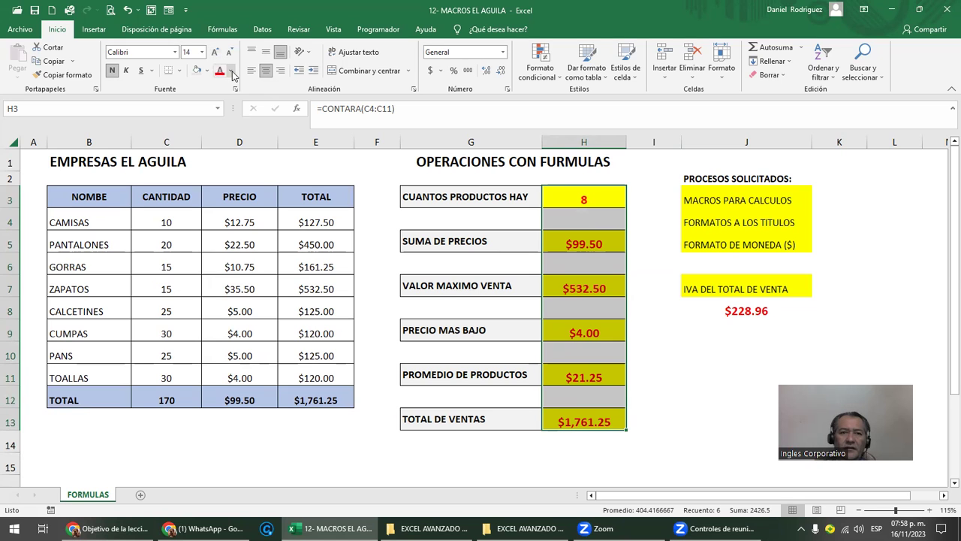
pyautogui.click(230, 70)
pyautogui.click(230, 115)
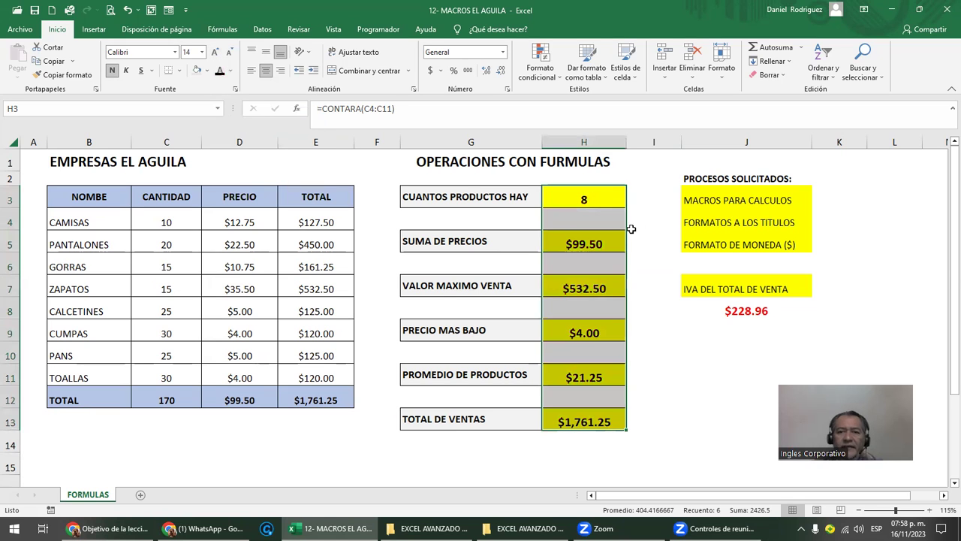
# - Review the formulas of the first four results in column H, the sales table's header and total rows, and the IVA cell J8
pyautogui.click(583, 197)
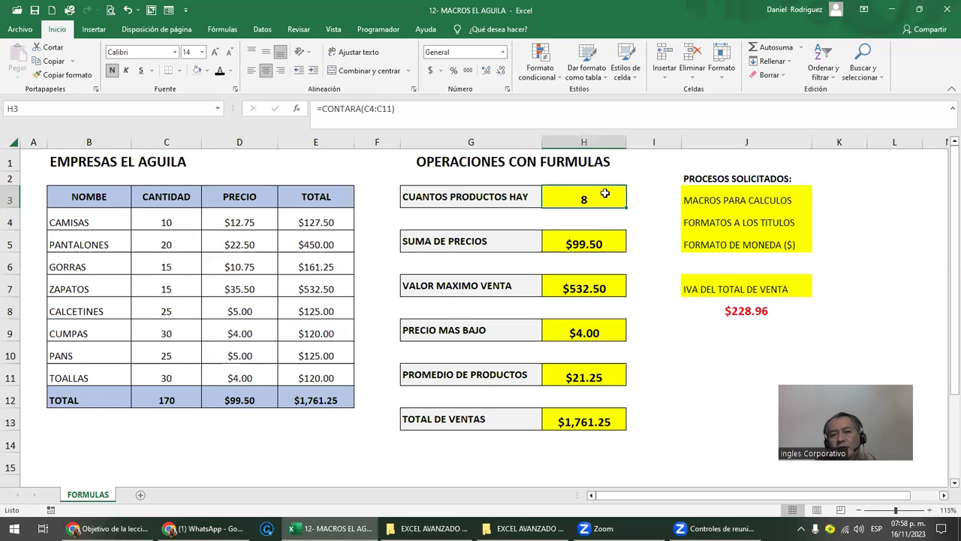
pyautogui.click(586, 240)
pyautogui.click(598, 288)
pyautogui.click(593, 331)
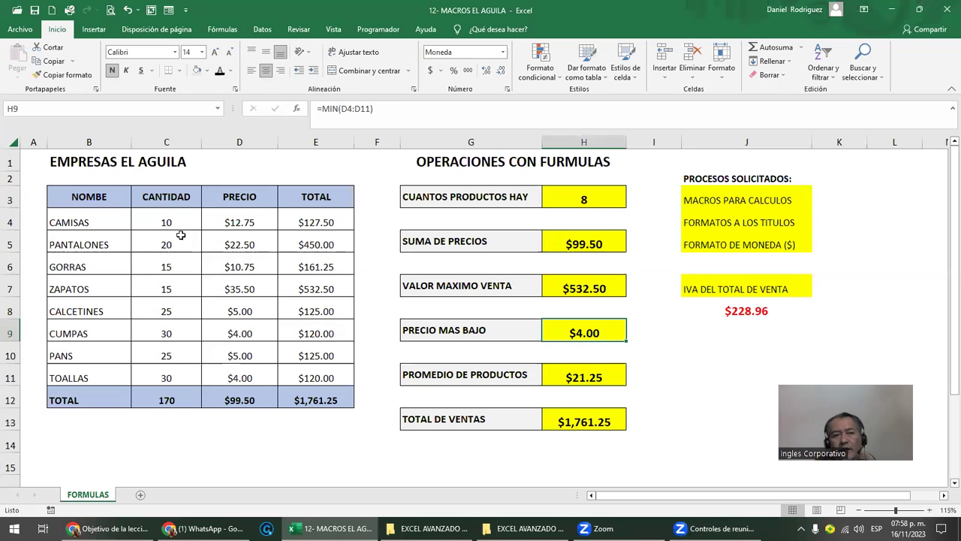
pyautogui.moveTo(69, 202); pyautogui.dragTo(335, 199)
pyautogui.keyDown('ctrl'); pyautogui.moveTo(89, 399); pyautogui.dragTo(327, 398); pyautogui.keyUp('ctrl')
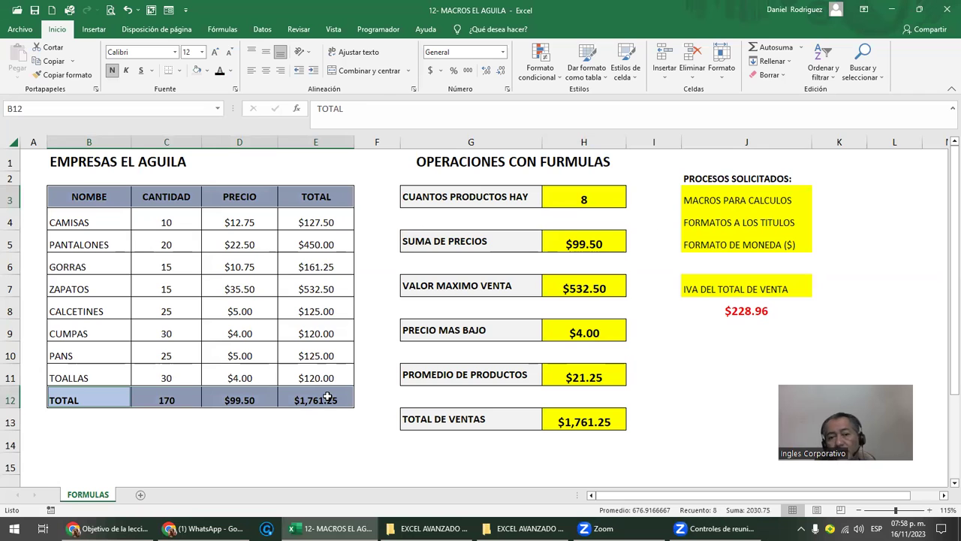
pyautogui.click(93, 193)
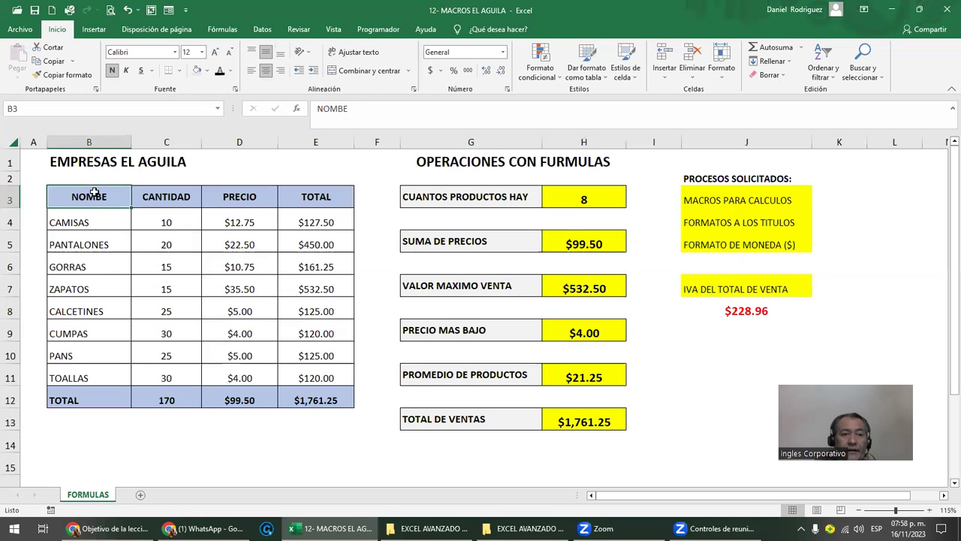
pyautogui.click(230, 199)
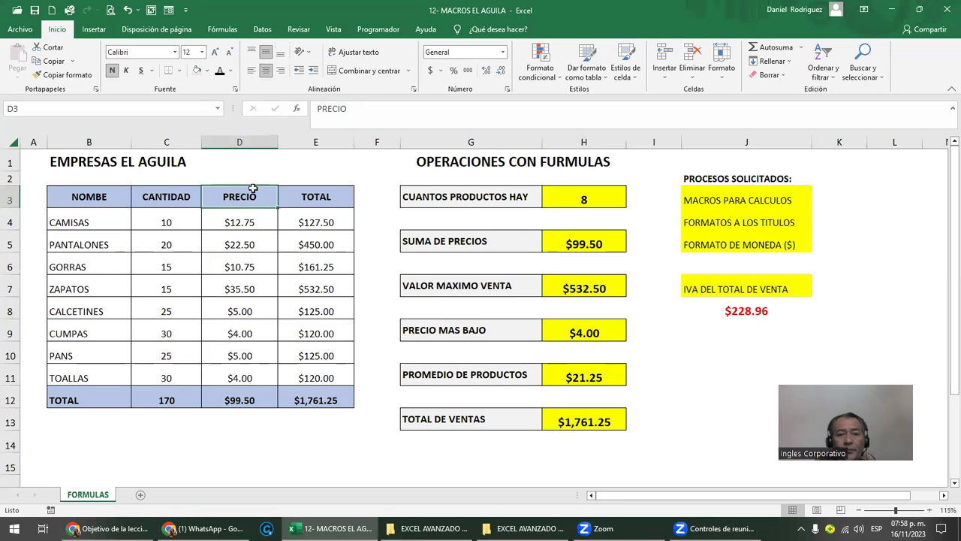
pyautogui.click(316, 206)
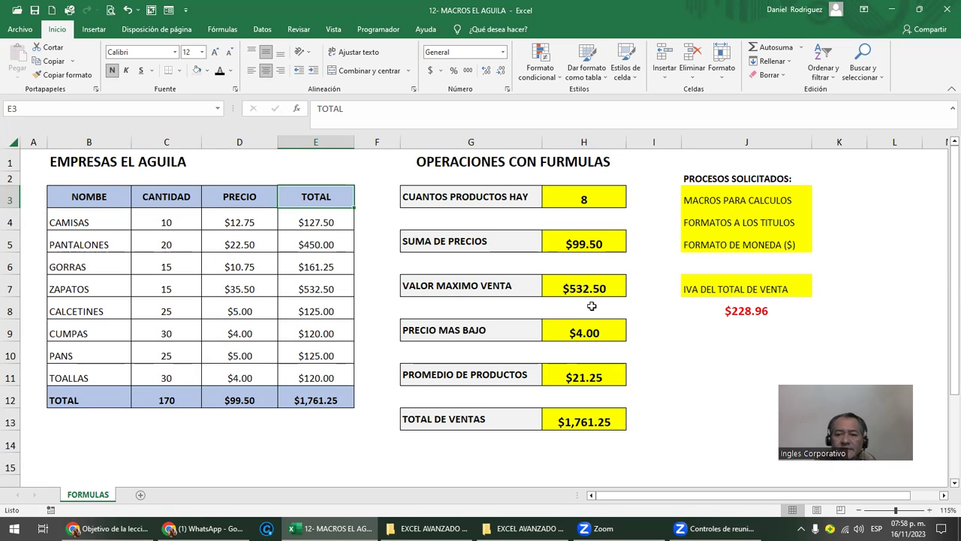
pyautogui.click(686, 379)
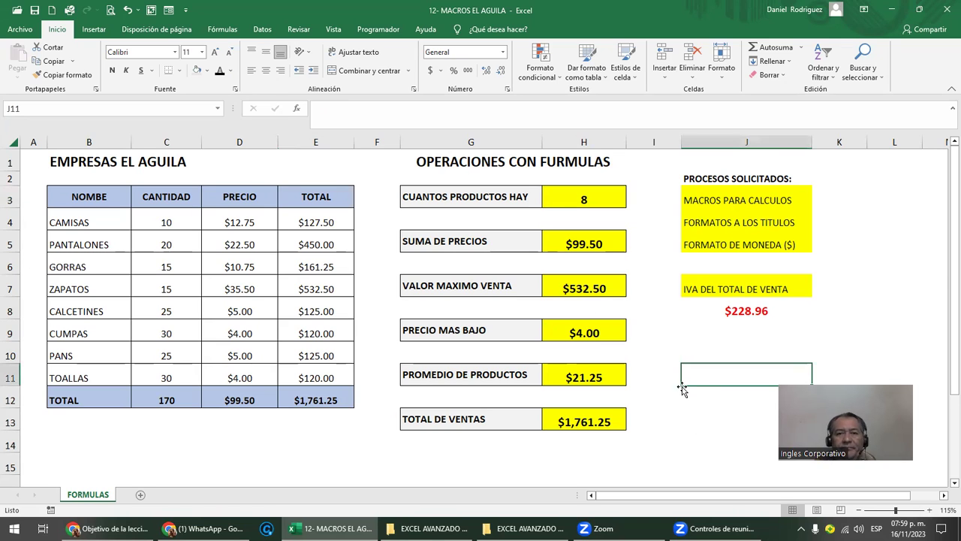
pyautogui.click(745, 309)
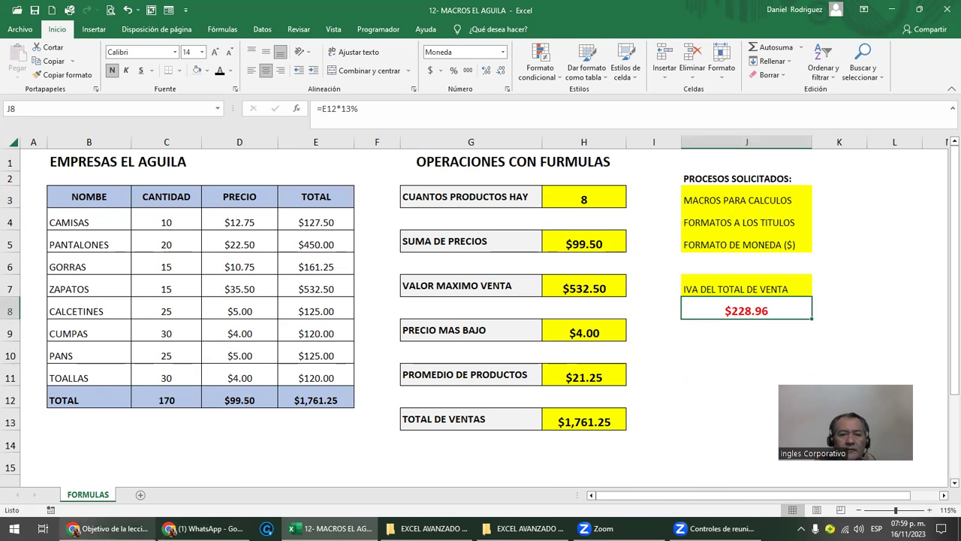
# - Switch to Chrome, maximize its window, and review the lesson 3.4 page on recording and running macros
pyautogui.click(111, 528)
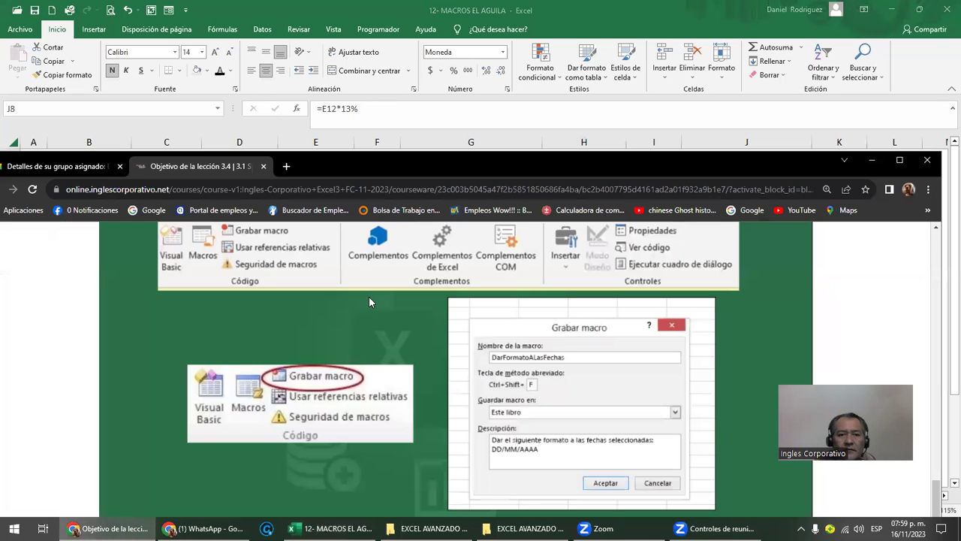
pyautogui.doubleClick(364, 162)
pyautogui.scroll(-1, 441, 273)
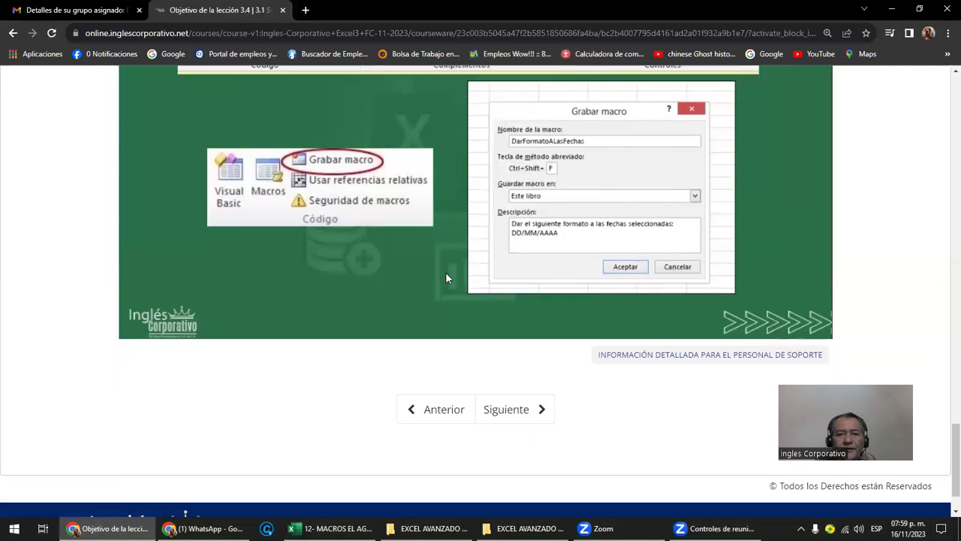
pyautogui.scroll(2, 446, 277)
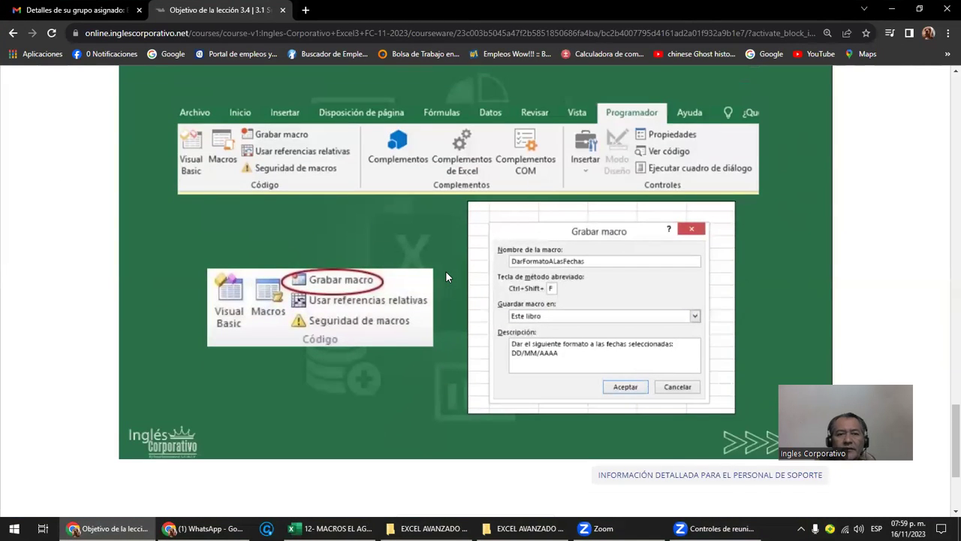
pyautogui.scroll(5, 446, 276)
pyautogui.scroll(8, 446, 277)
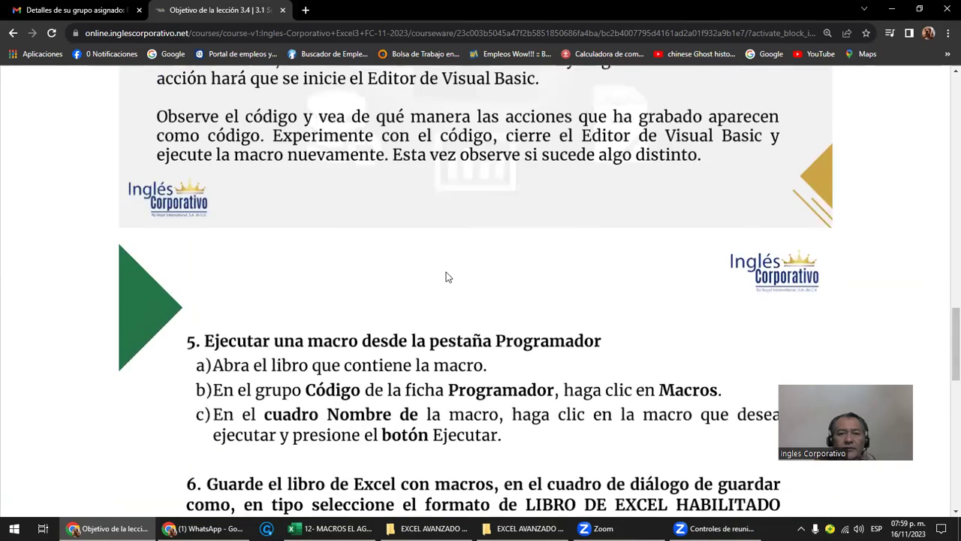
pyautogui.scroll(-7, 454, 273)
pyautogui.scroll(-9, 458, 270)
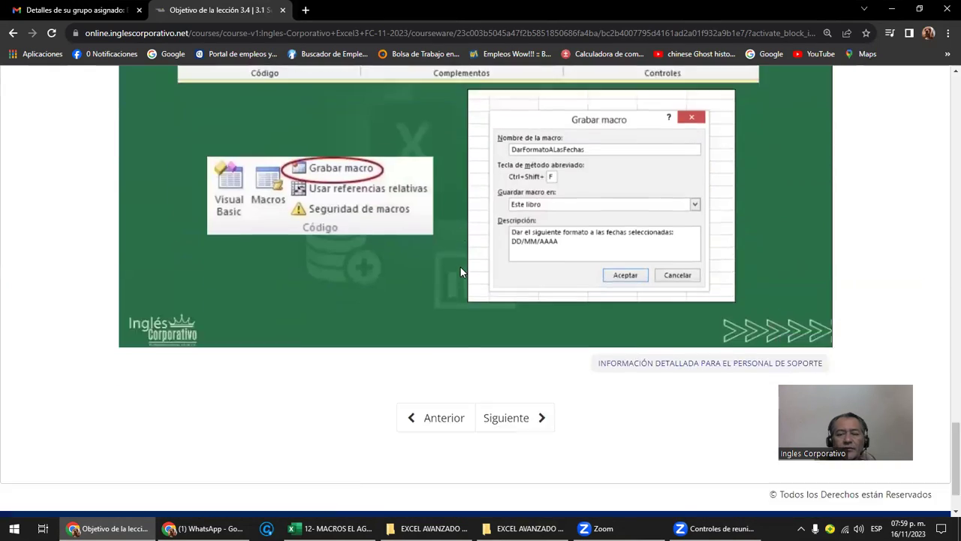
# - Go to the Introducción a Macros unit, reduce the page zoom, and review its video and practice file section
pyautogui.click(527, 348)
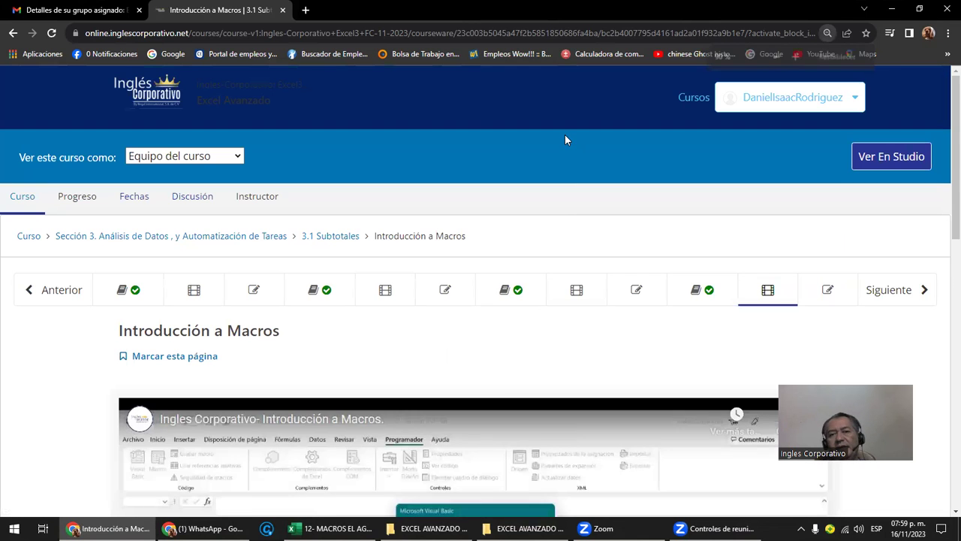
pyautogui.hotkey('ctrl', '-')
pyautogui.hotkey('ctrl', '-')
pyautogui.scroll(-2, 566, 140)
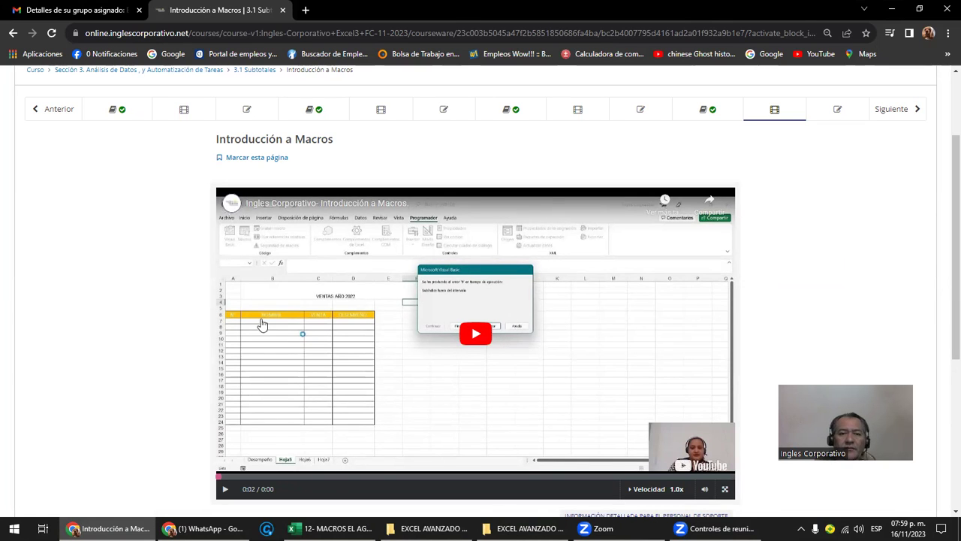
pyautogui.scroll(-2, 497, 343)
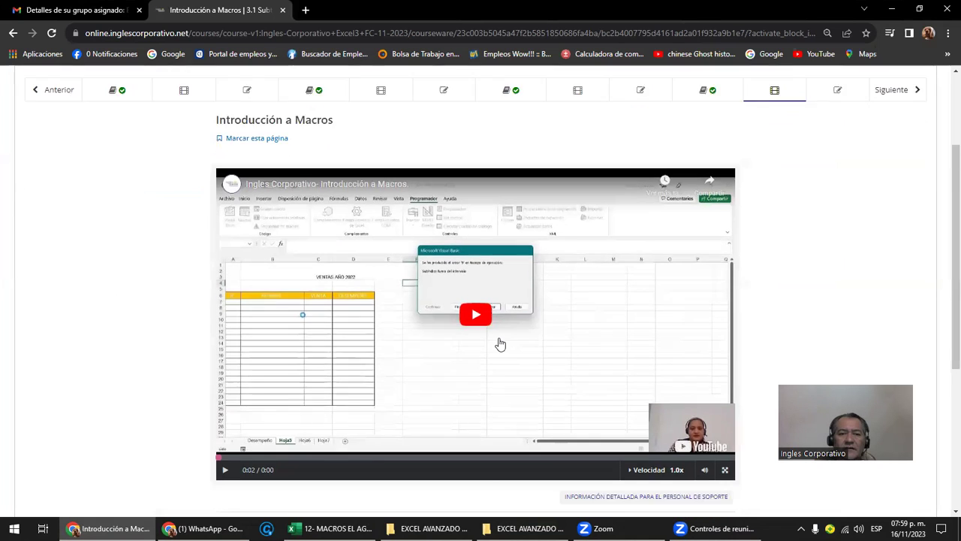
pyautogui.scroll(-2, 507, 339)
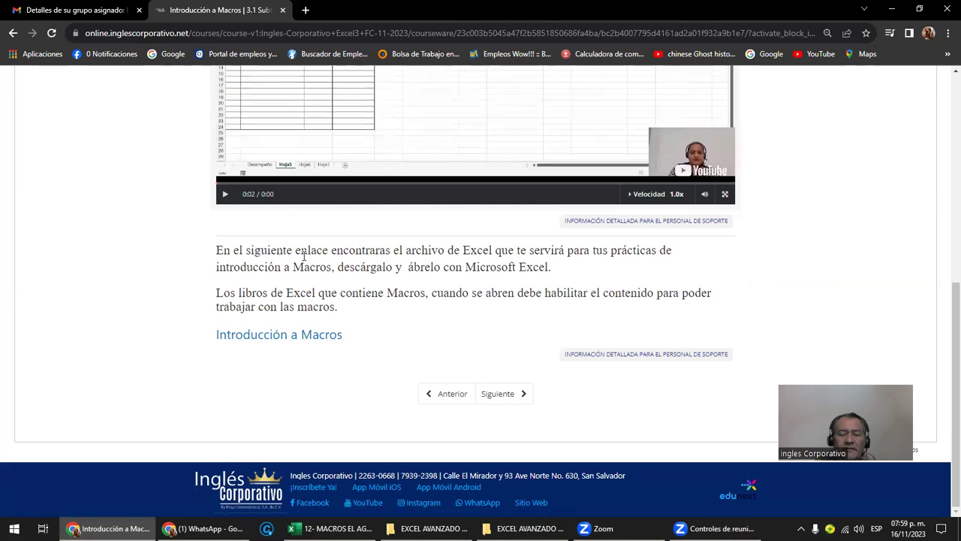
pyautogui.scroll(3, 366, 180)
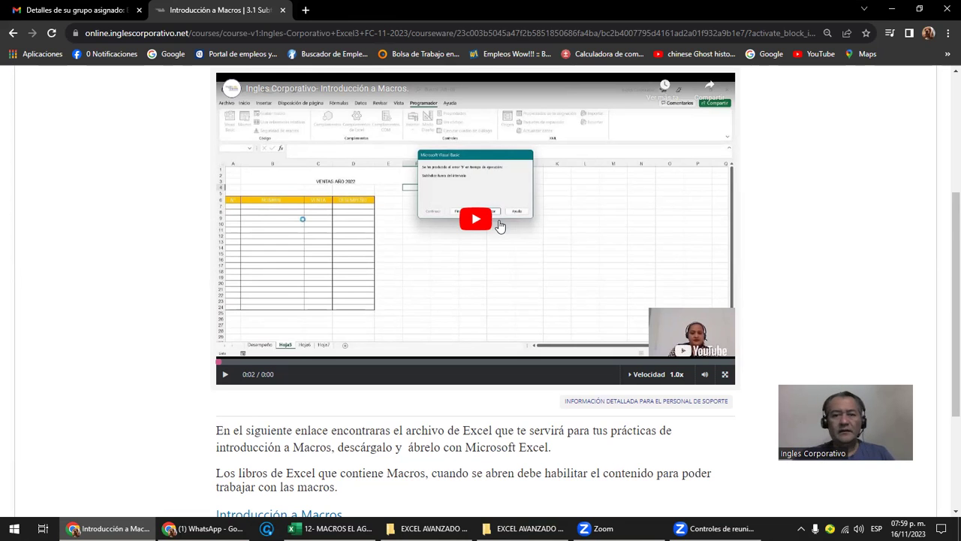
pyautogui.scroll(3, 758, 305)
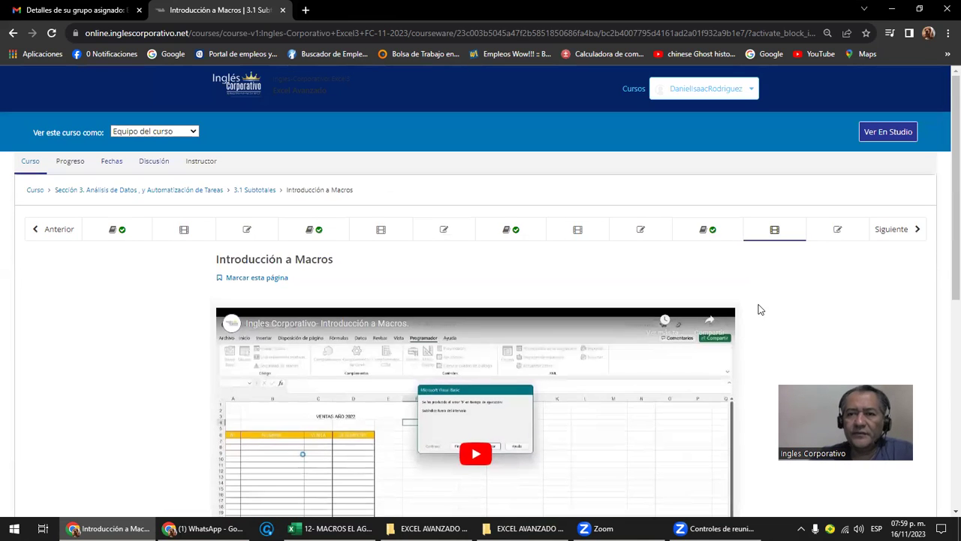
# - Open the Laboratorio 12 unit, enlarge the page slightly, and read through its questions about macros
pyautogui.click(887, 225)
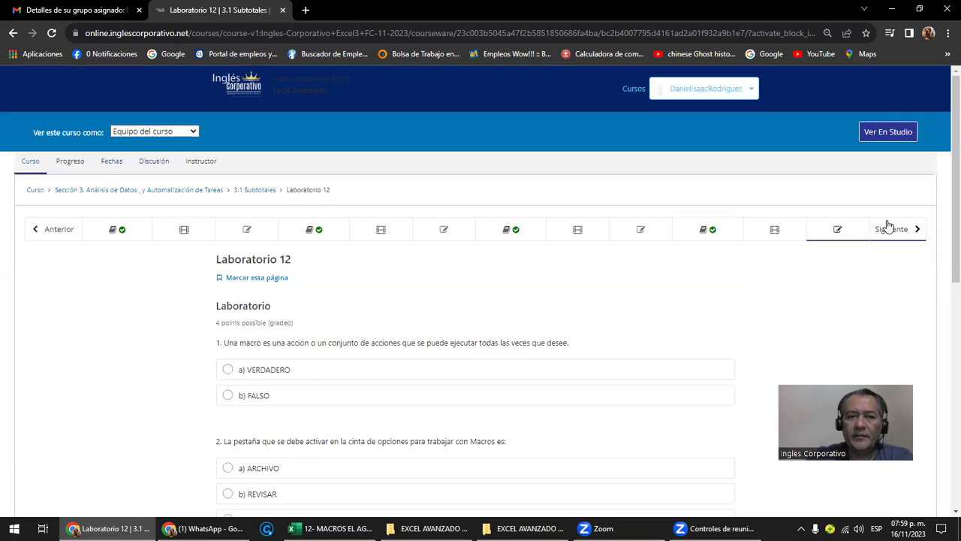
pyautogui.scroll(-3, 353, 315)
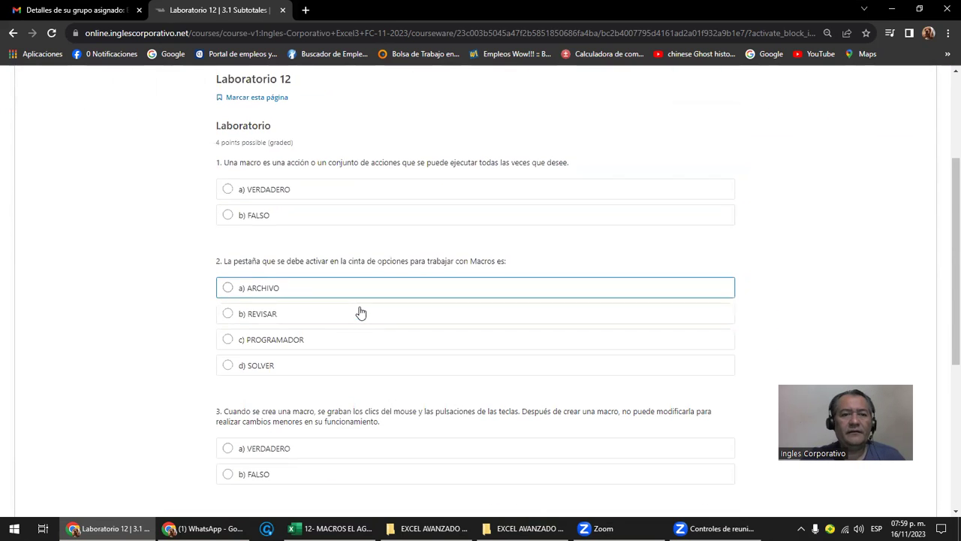
pyautogui.hotkey('ctrl', '+')
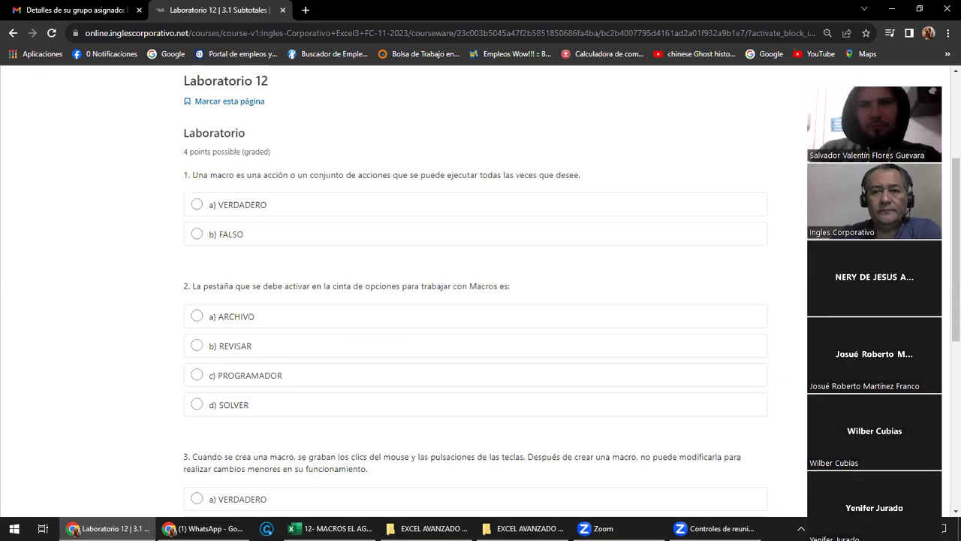
pyautogui.scroll(-2, 286, 264)
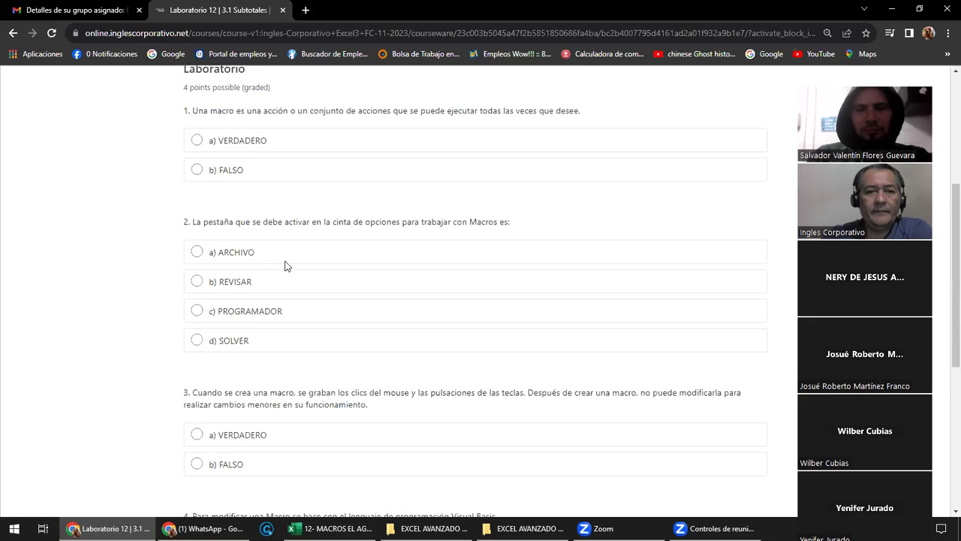